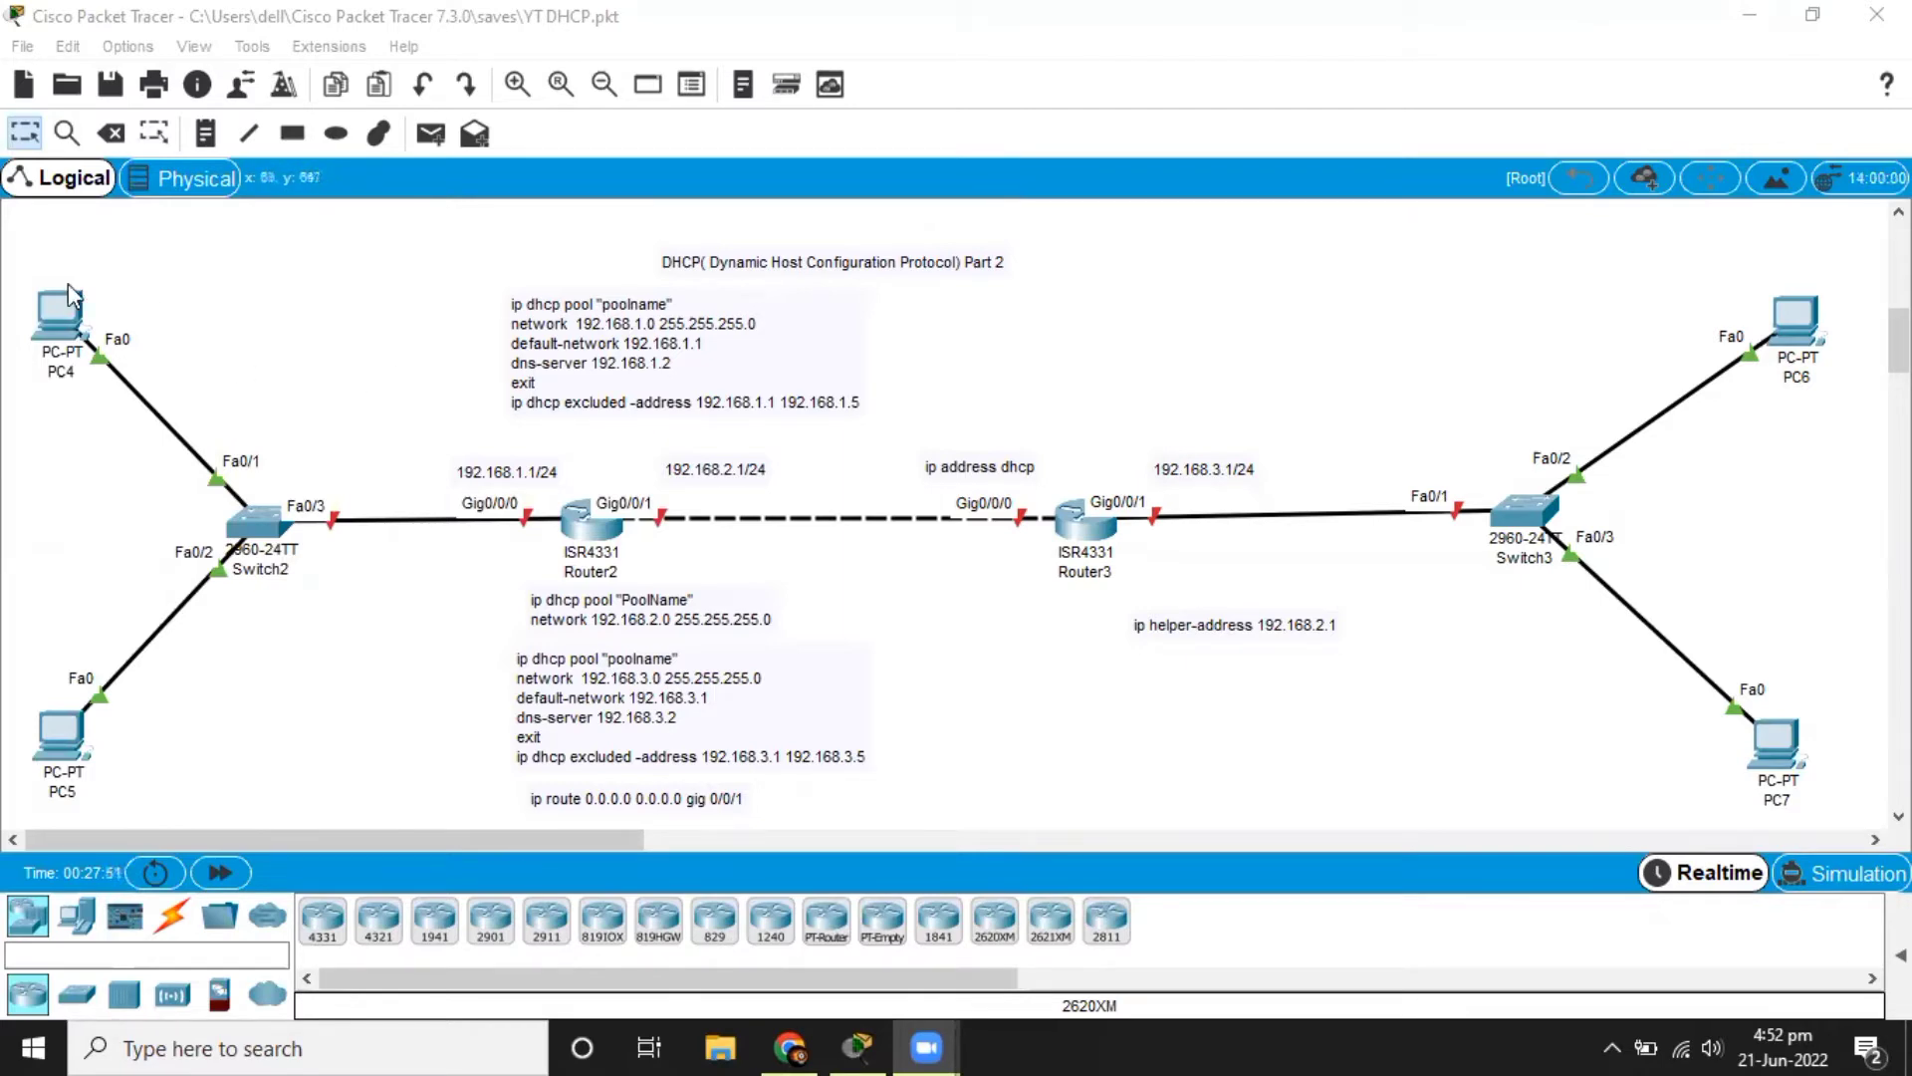
# Check the current IP configuration of PC4 on its desktop.
pyautogui.click(50, 347)
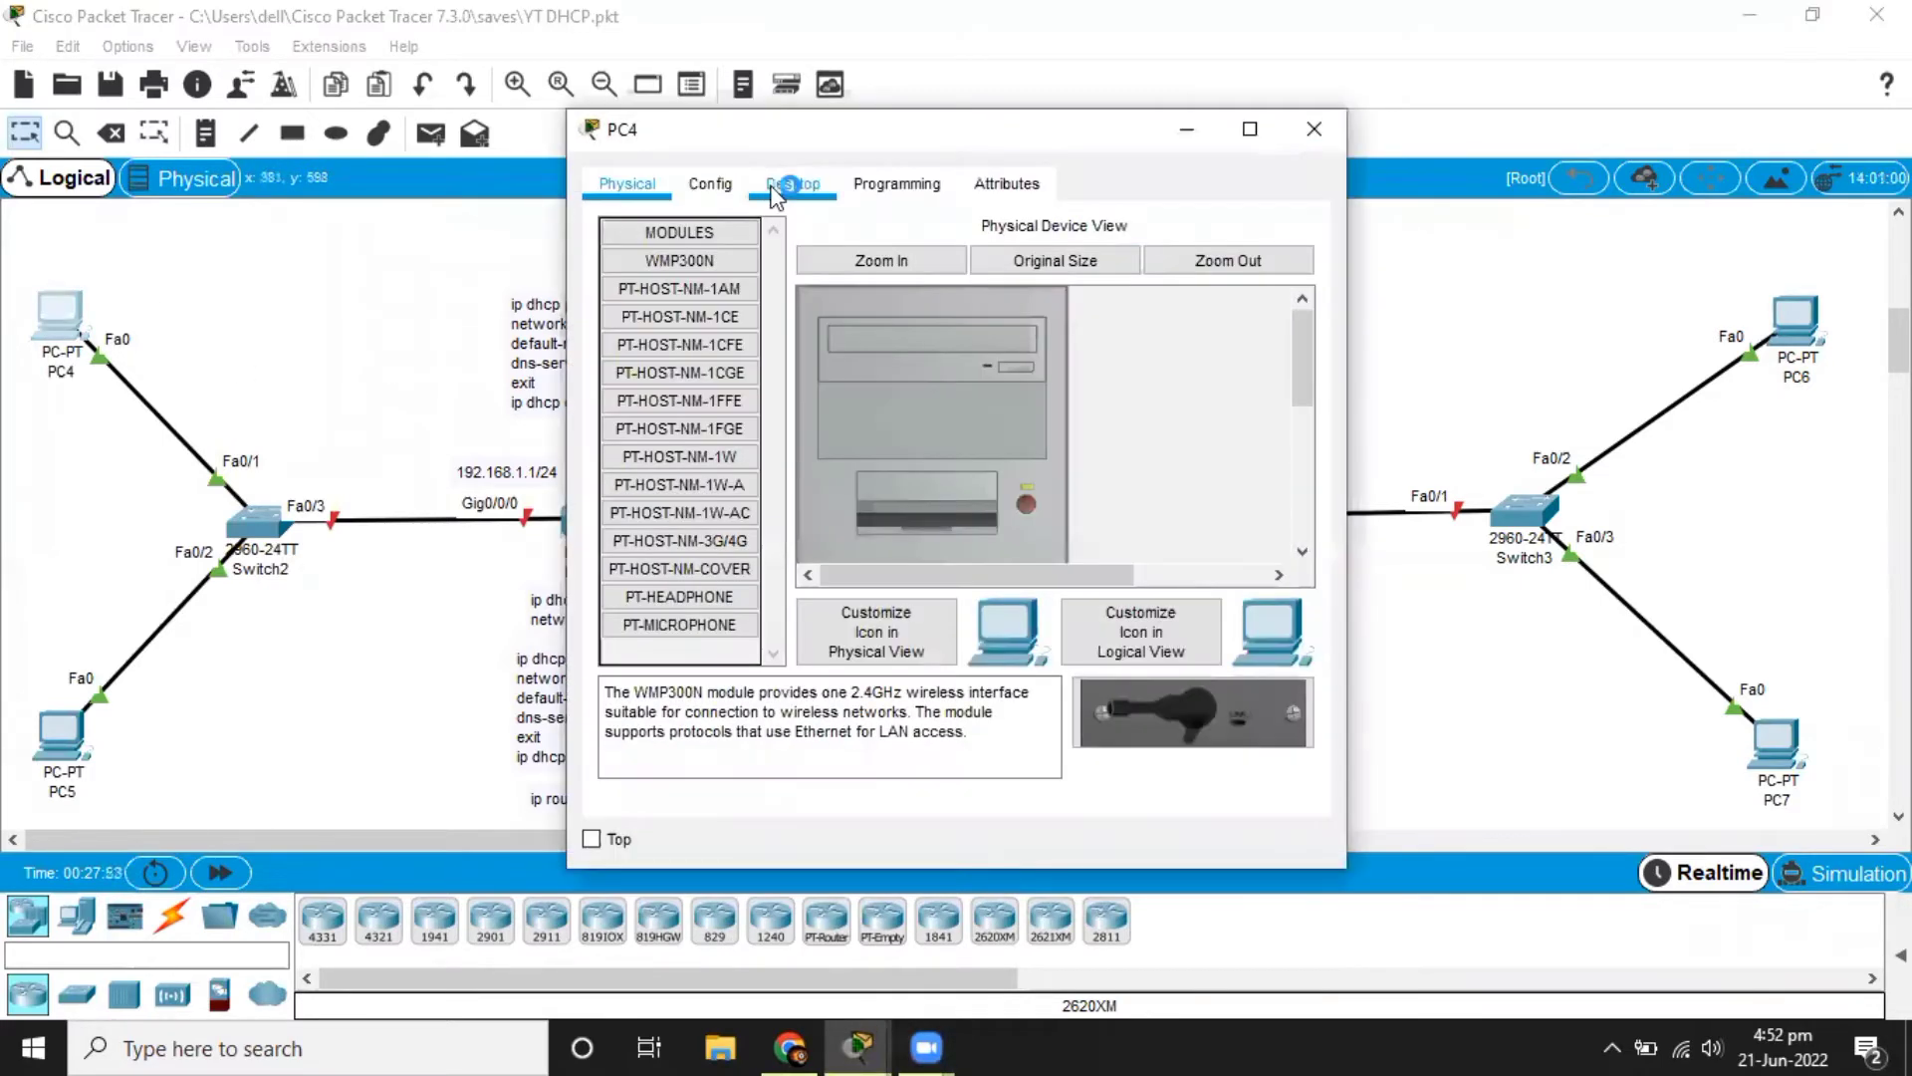
pyautogui.click(792, 184)
pyautogui.click(705, 257)
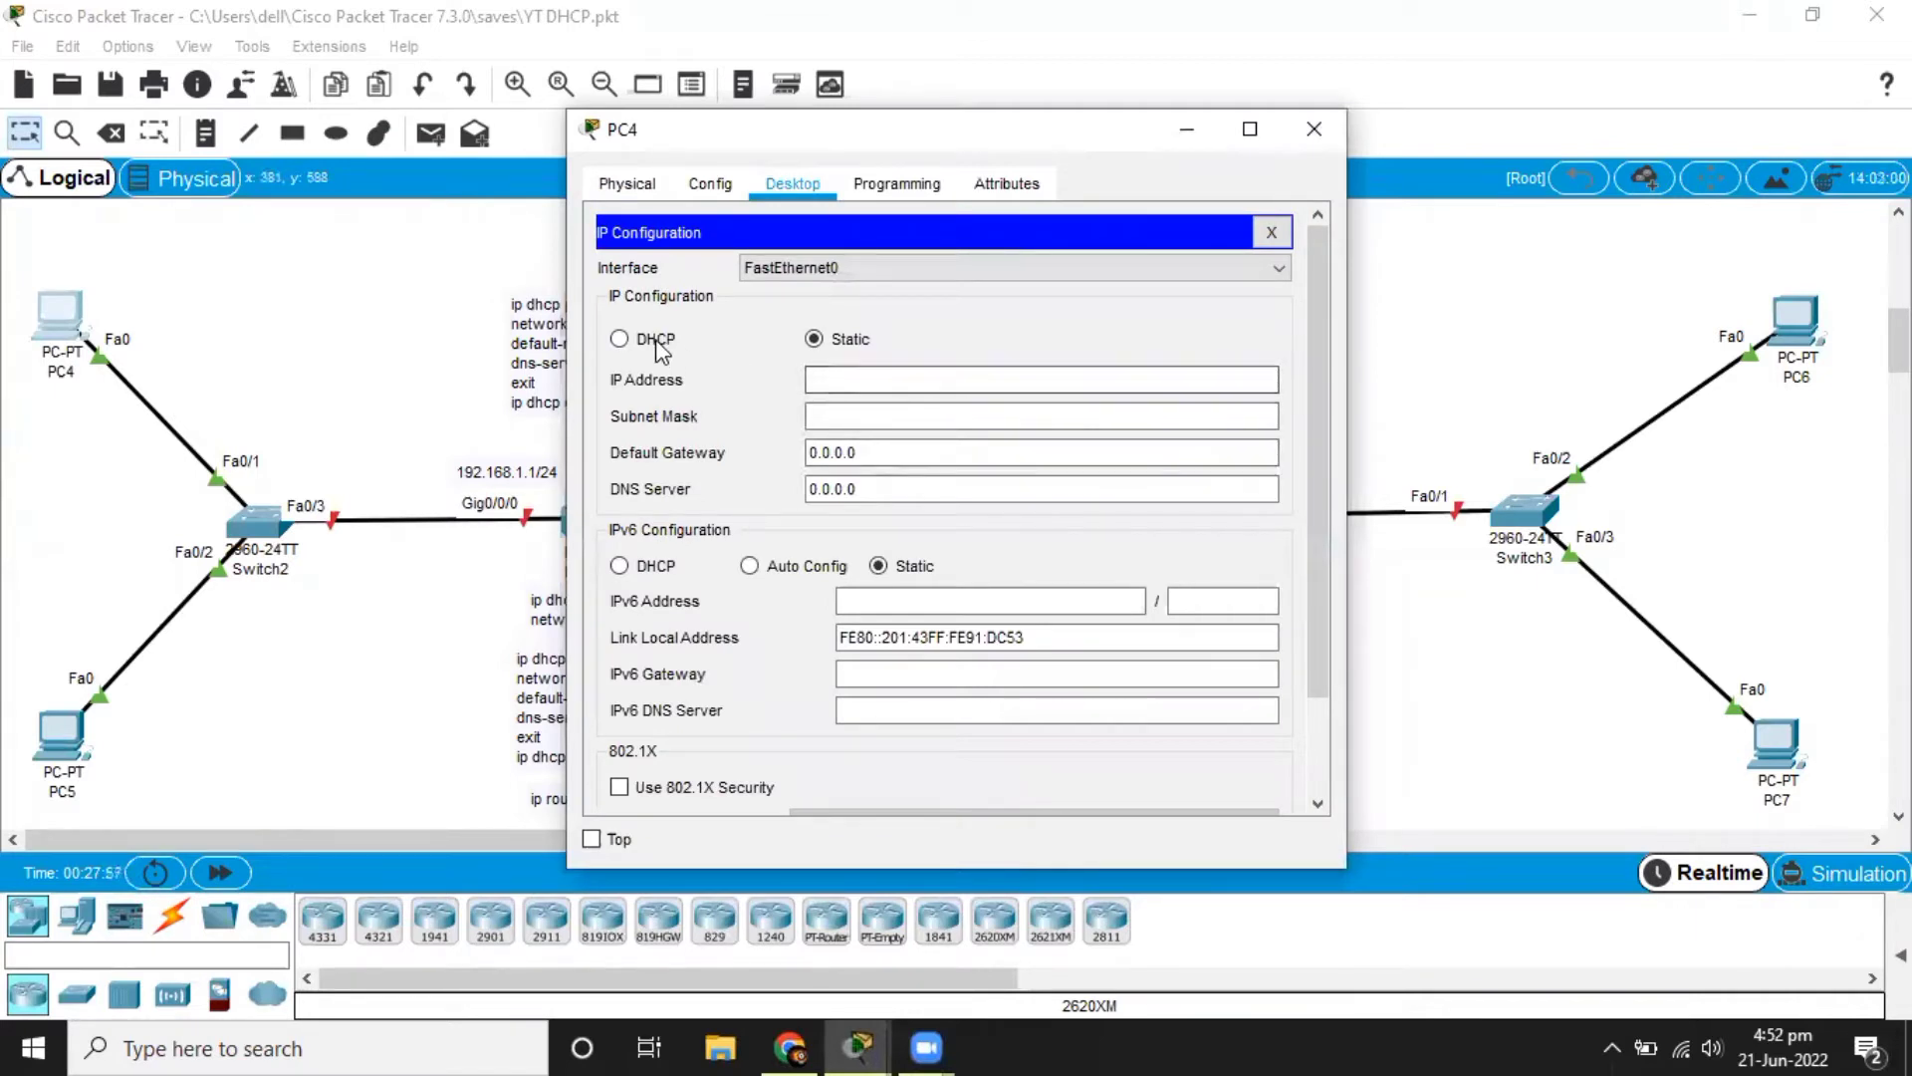
pyautogui.click(463, 301)
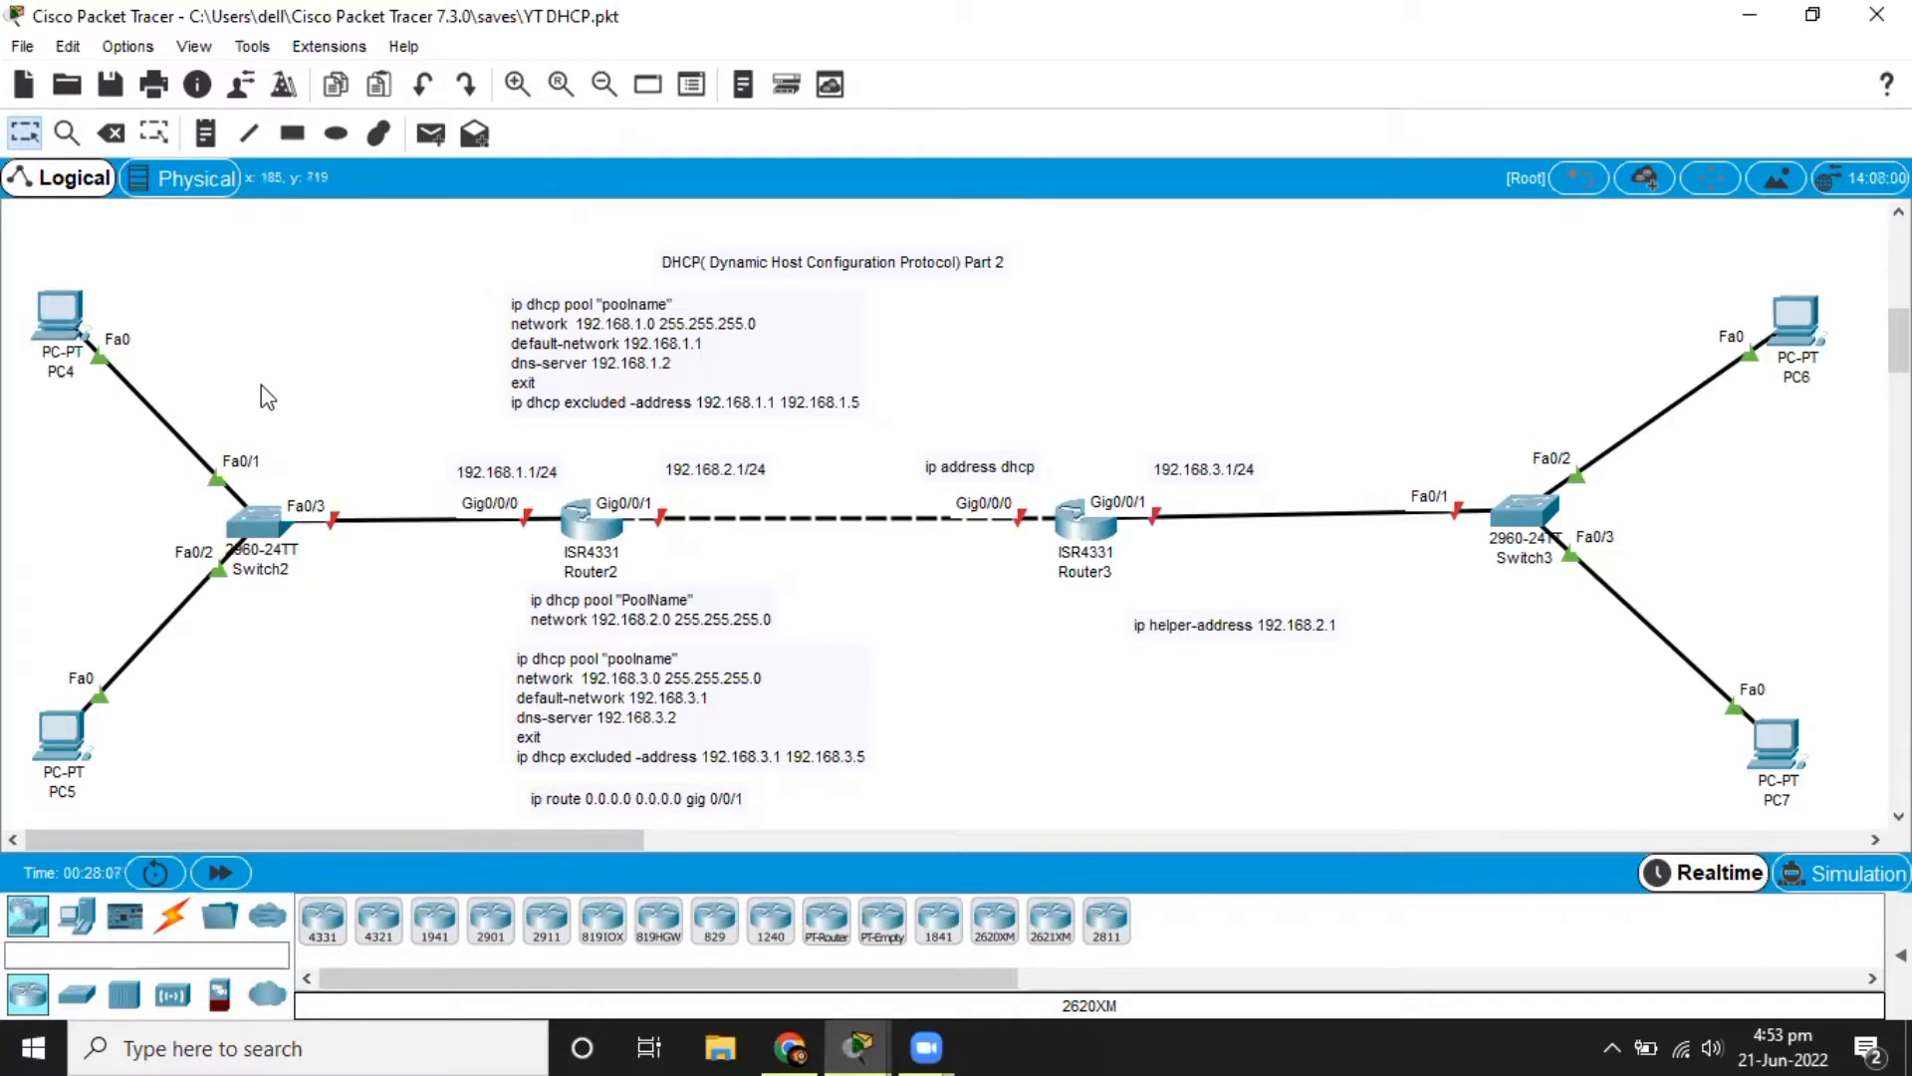
# Open Router2's command line and enter global configuration mode.
pyautogui.click(578, 532)
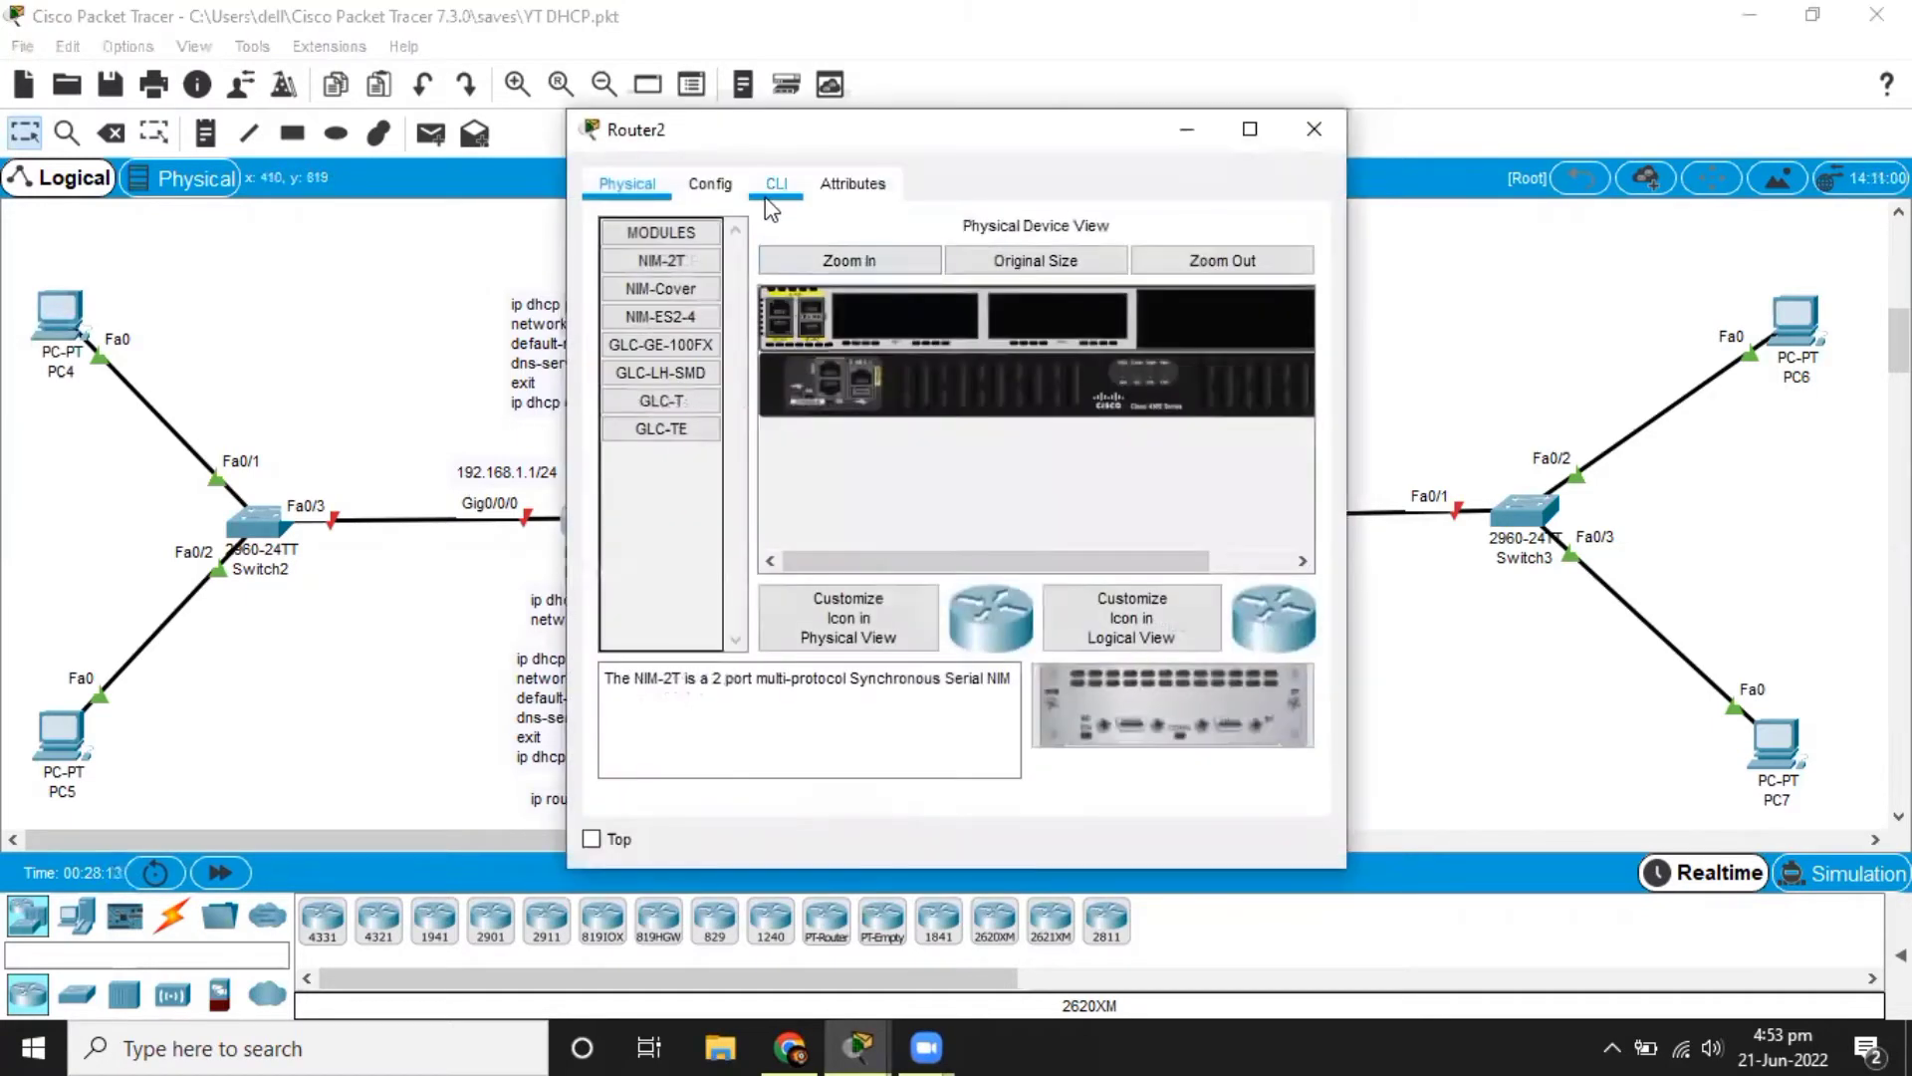
pyautogui.click(770, 198)
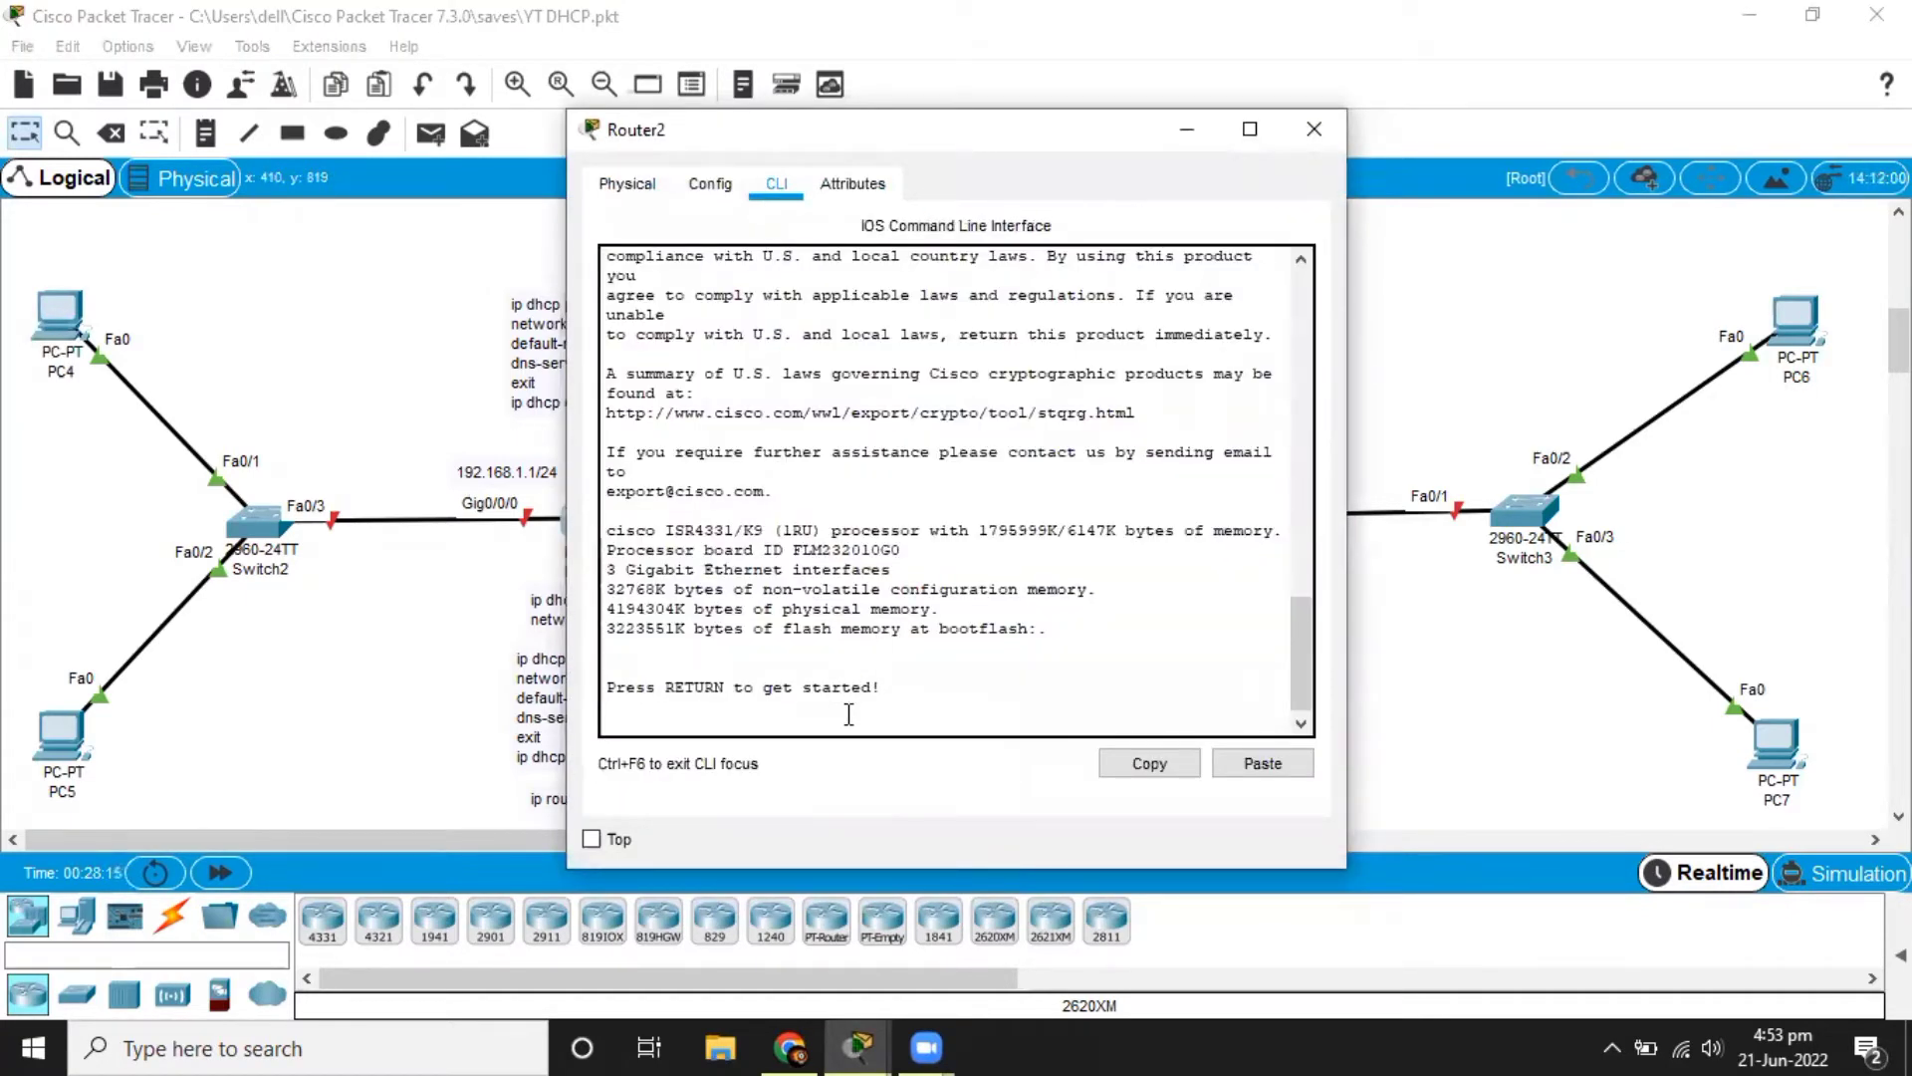
pyautogui.press('Return')
pyautogui.press('Return')
pyautogui.write('en')
pyautogui.press('Tab')
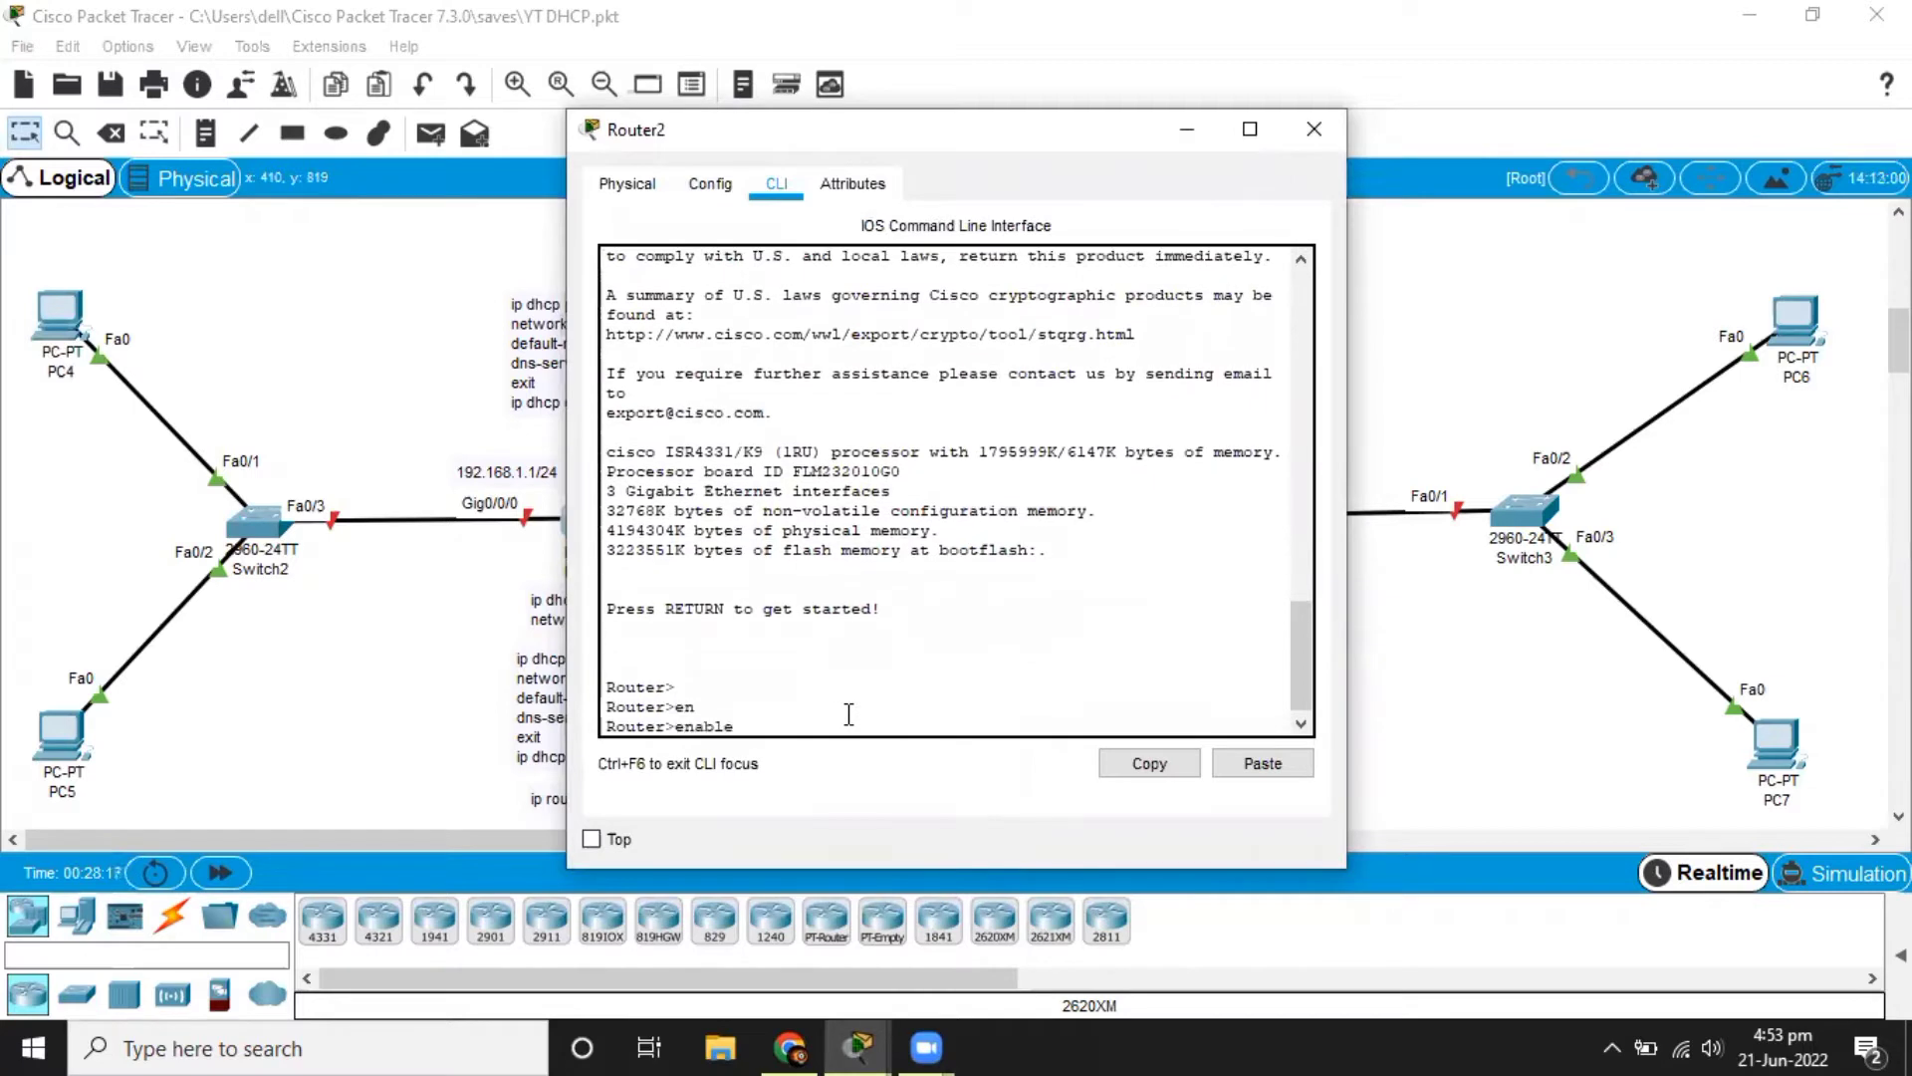
pyautogui.press('Return')
pyautogui.write('conf')
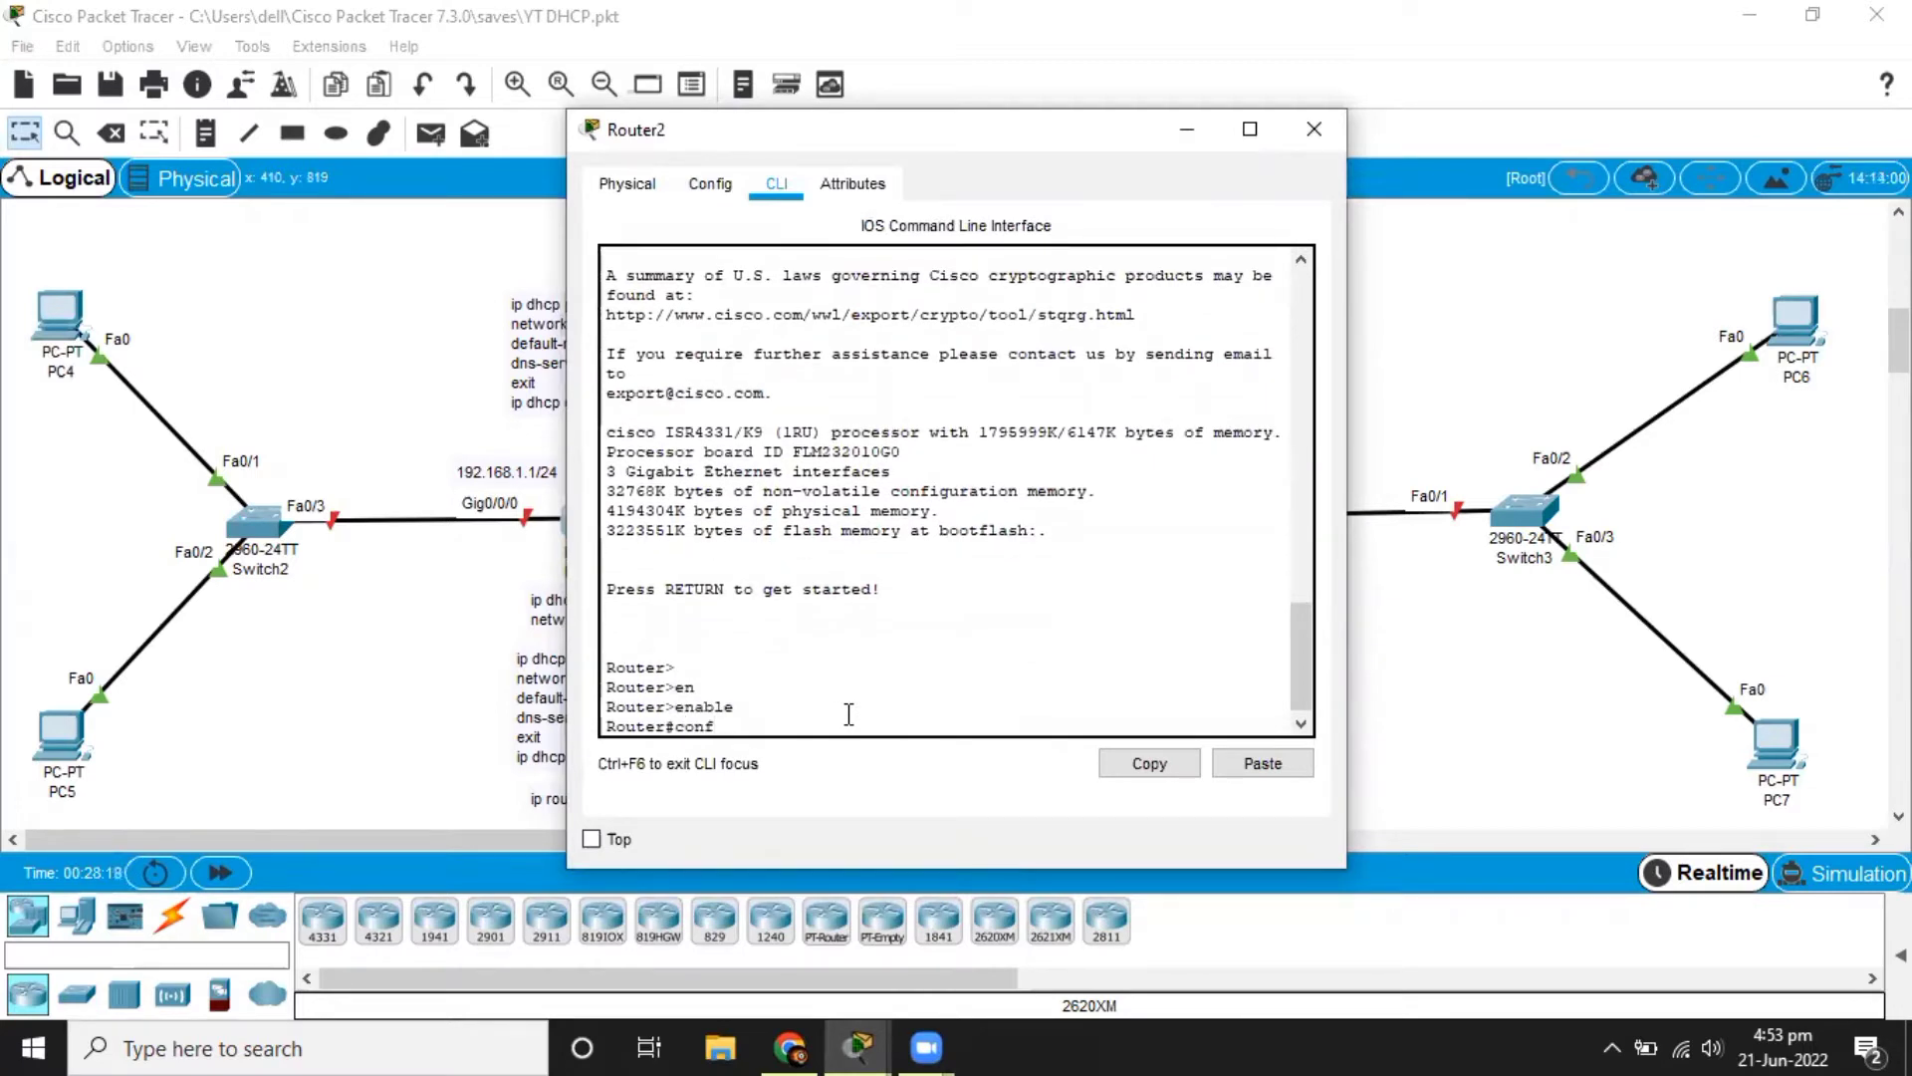
pyautogui.press('Tab')
pyautogui.write('t')
pyautogui.press('Tab')
pyautogui.press('Return')
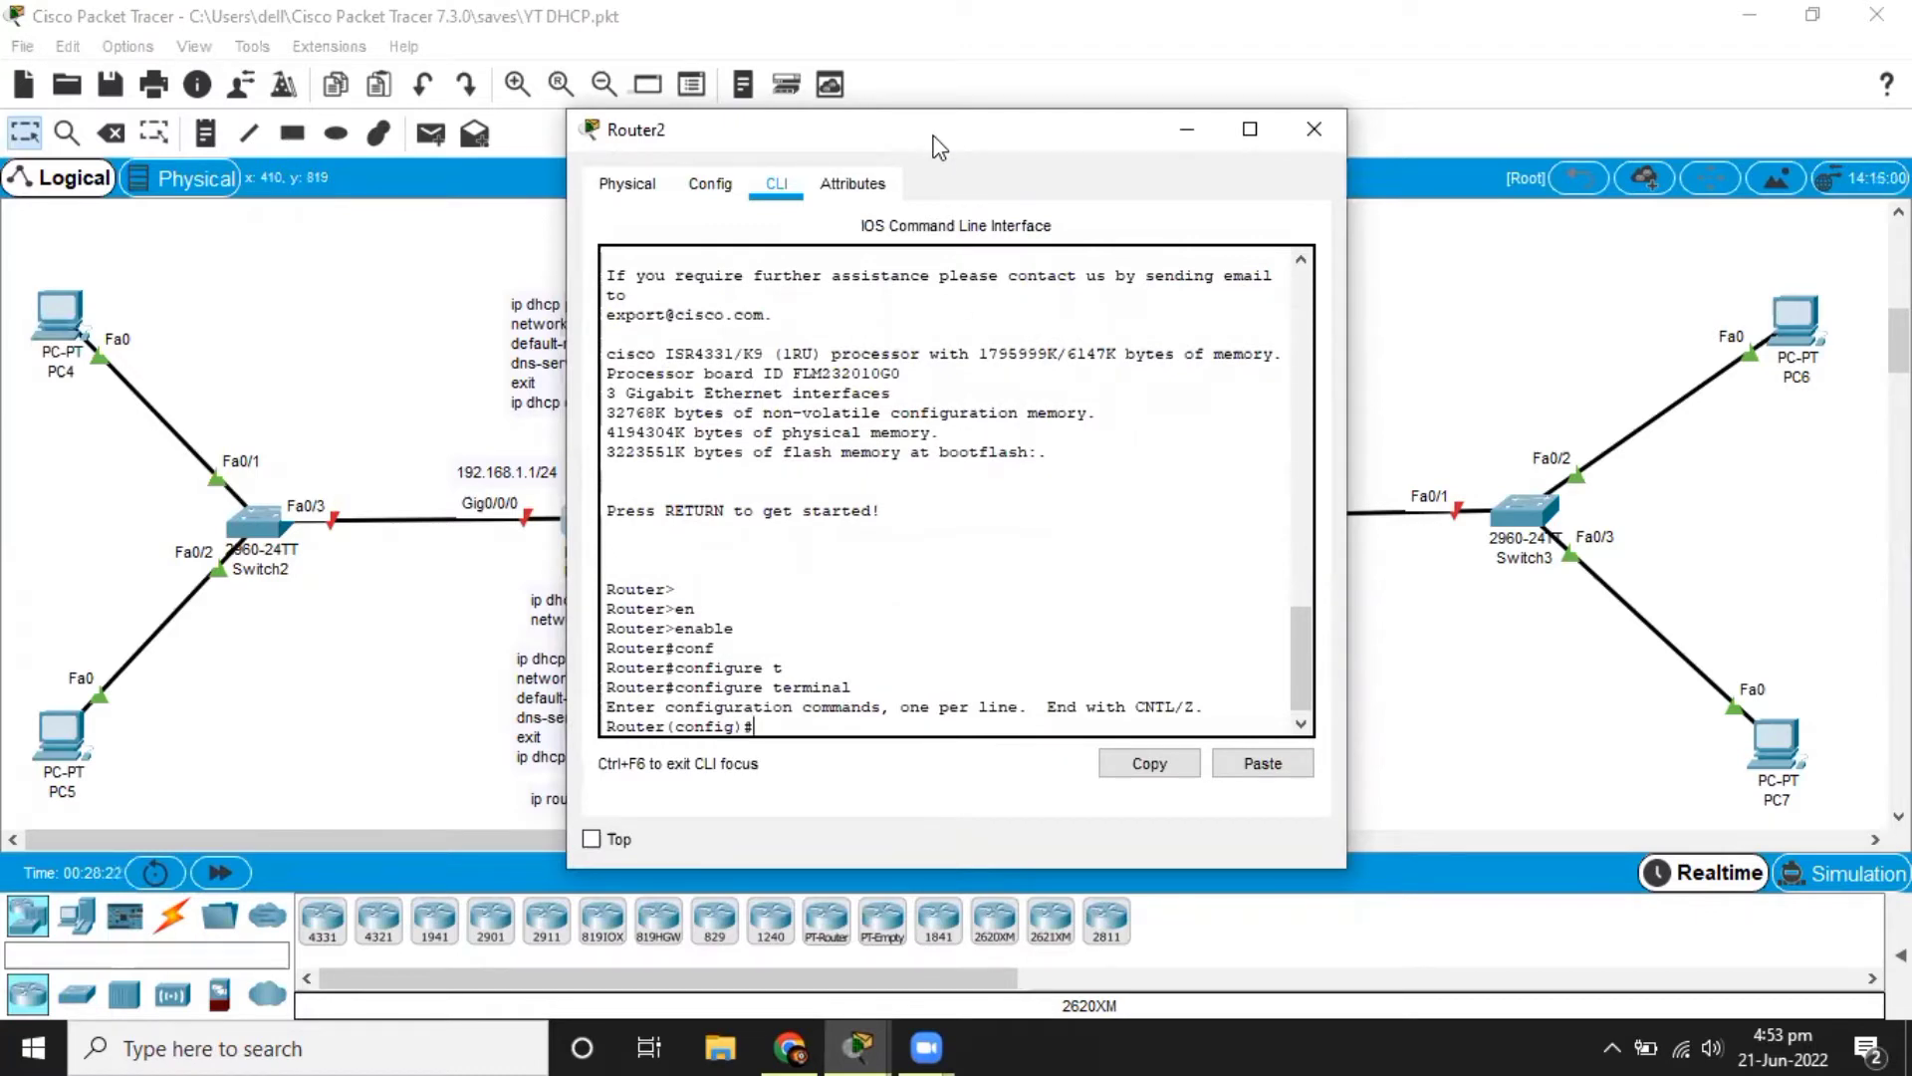
# Enter interface configuration mode for GigabitEthernet 0/0/0 on Router2.
pyautogui.moveTo(934, 138); pyautogui.dragTo(1182, 130)
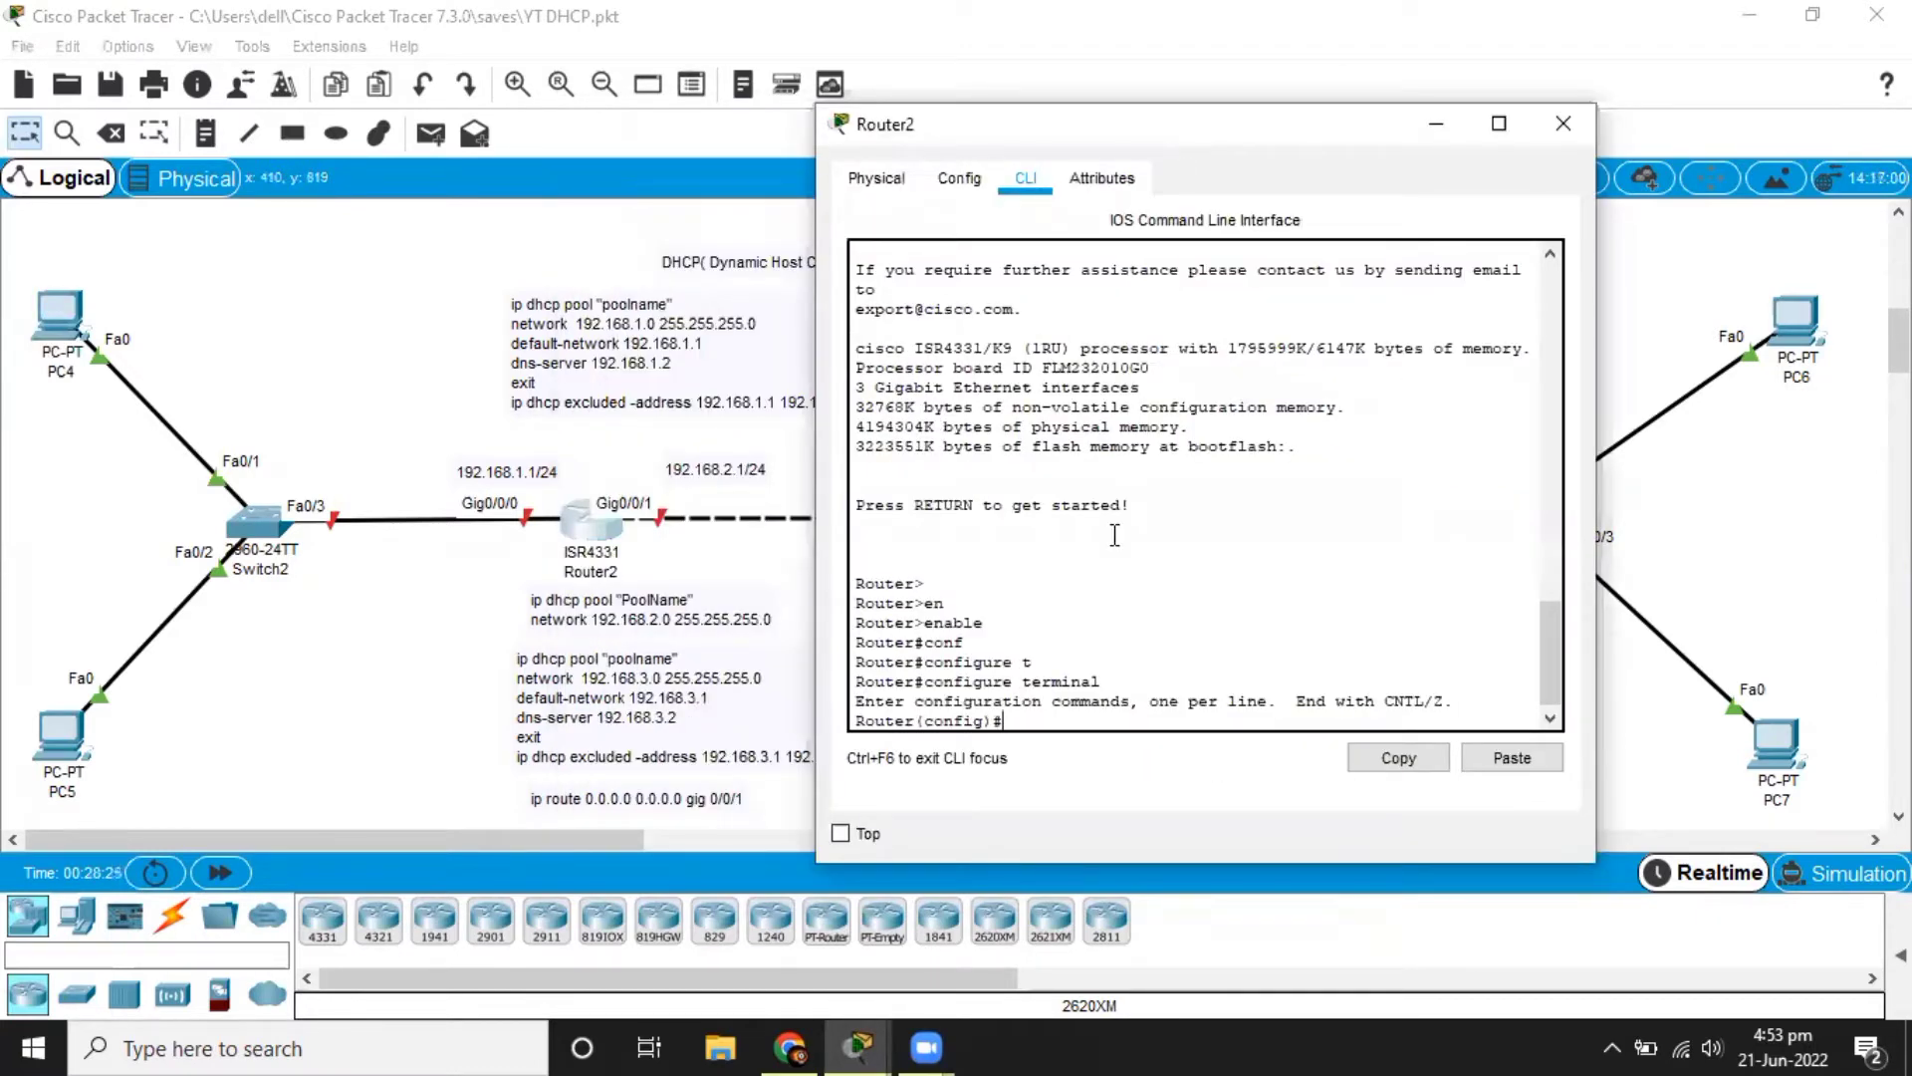
pyautogui.write('int')
pyautogui.press('Tab')
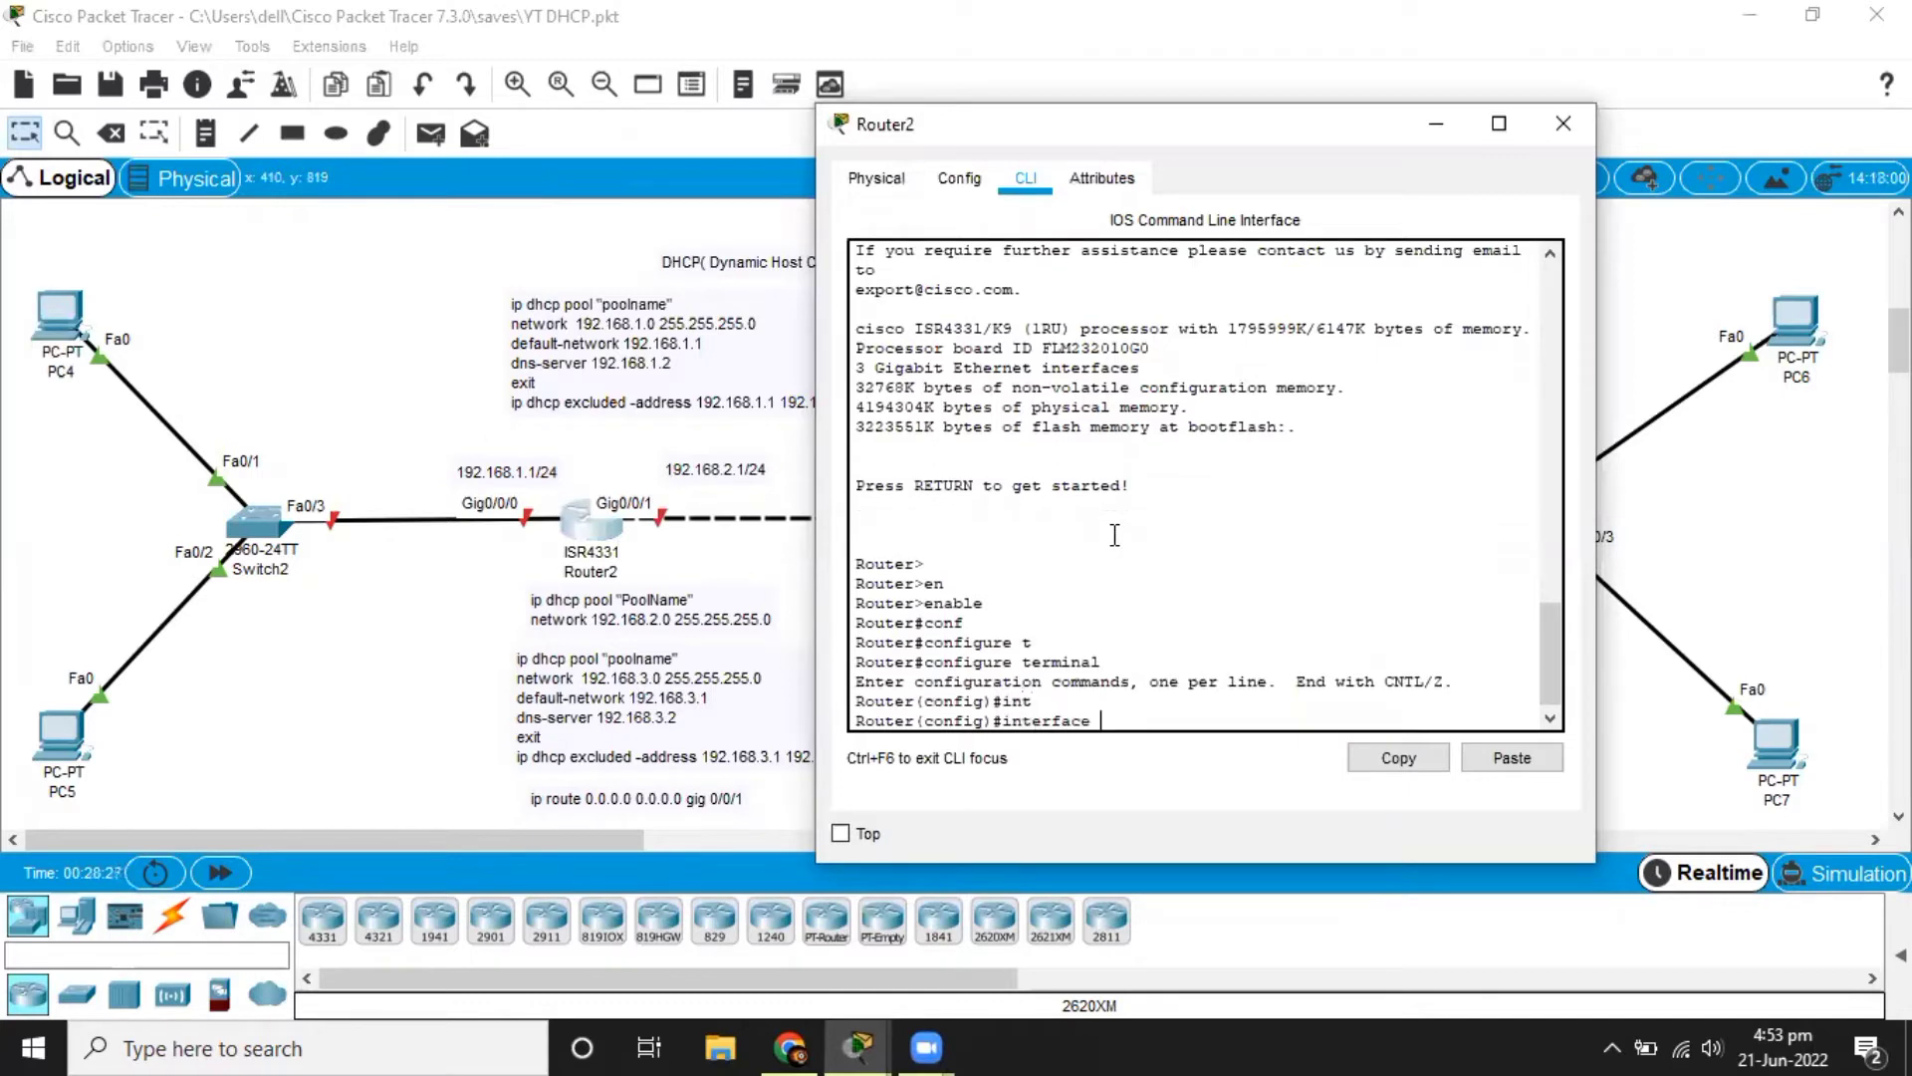
pyautogui.write('g')
pyautogui.press('Tab')
pyautogui.write('0/0/0')
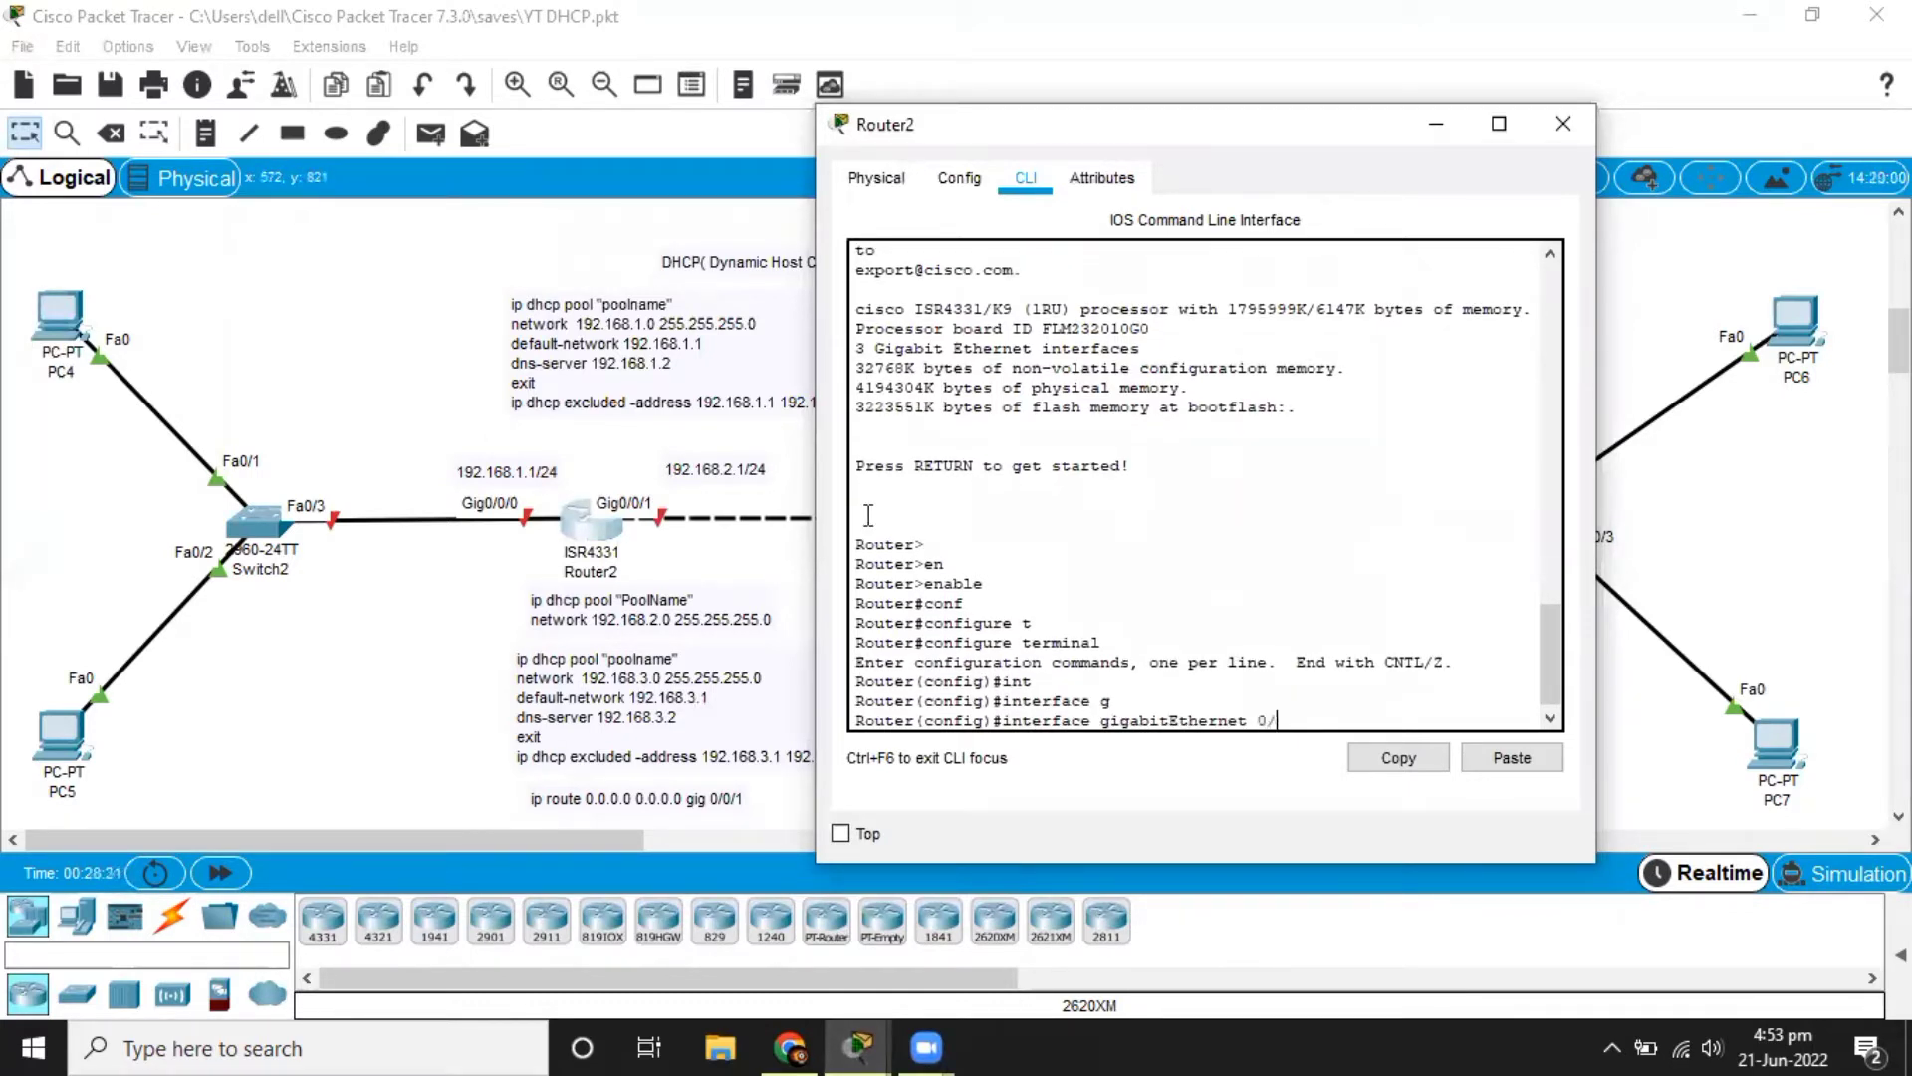
pyautogui.press('Return')
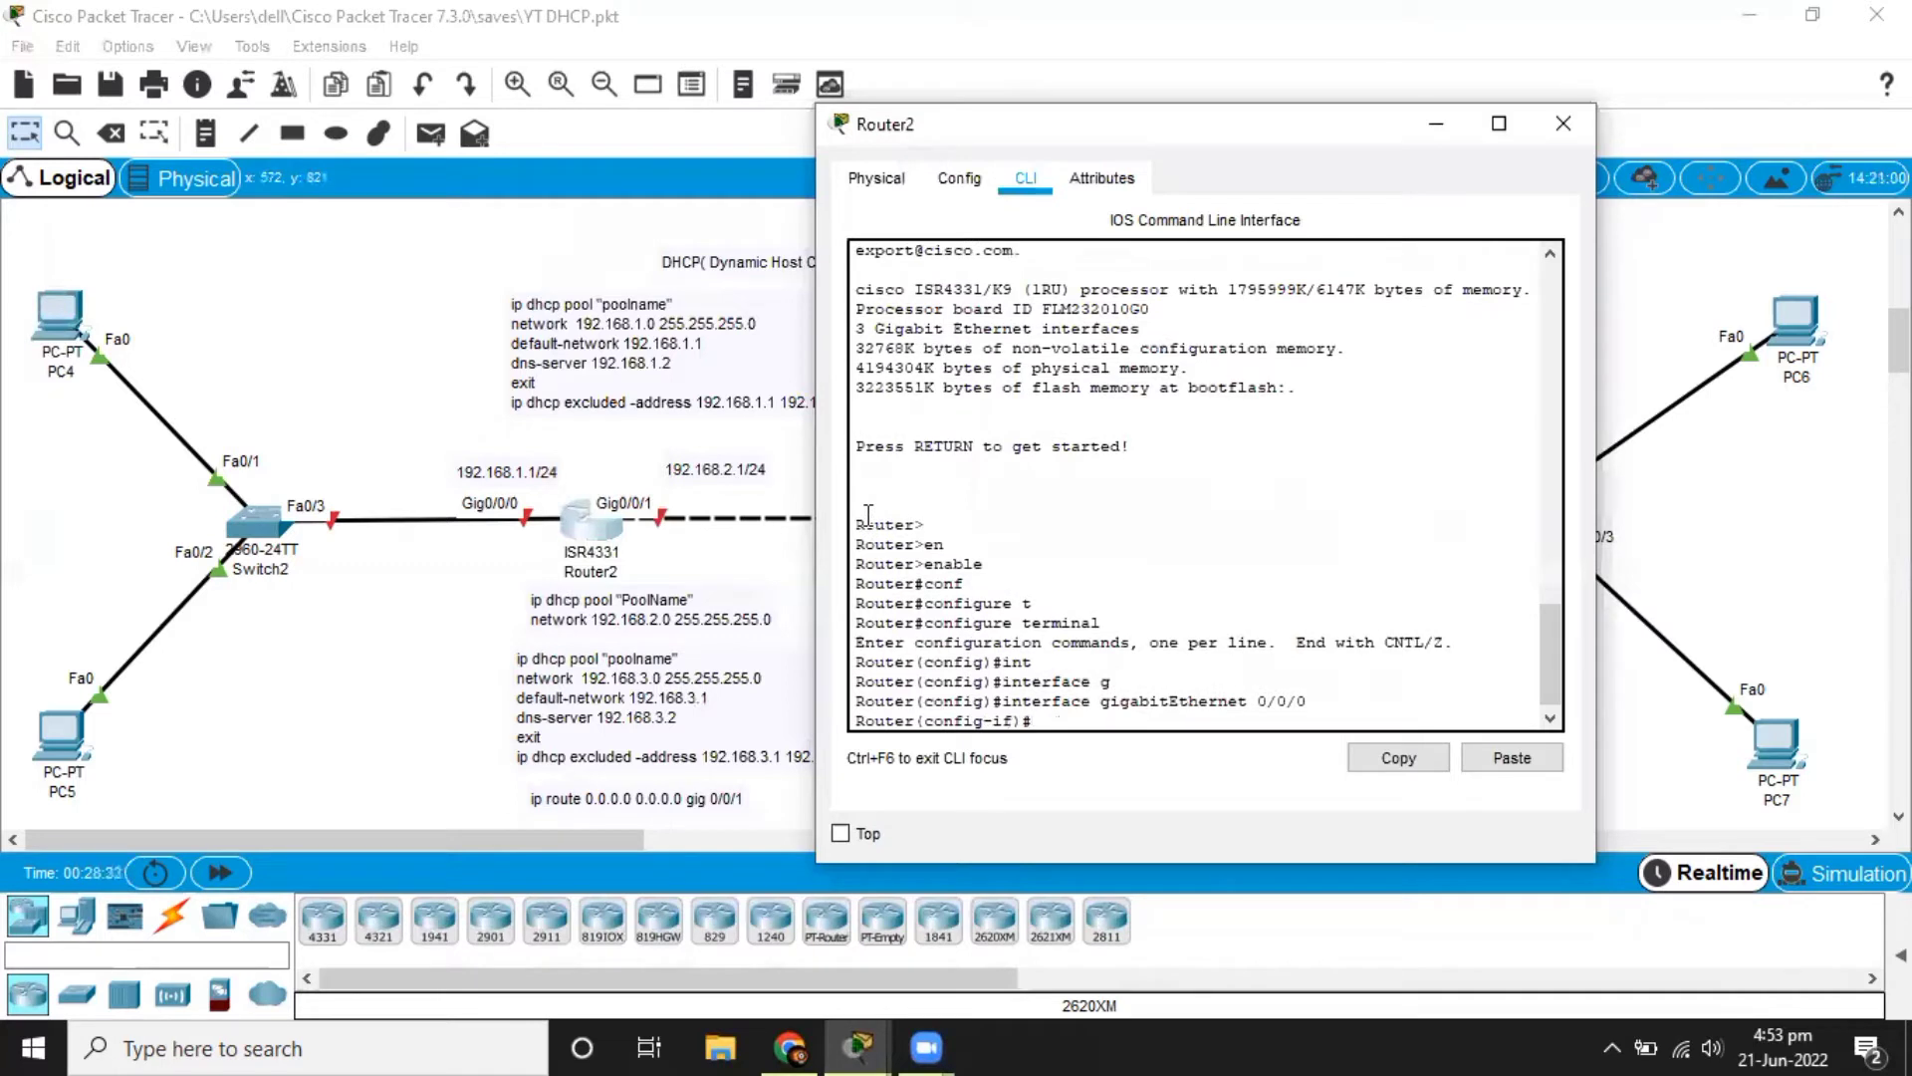
# Assign IP address 192.168.1.1 with mask 255.255.255.0 to Router2's GigabitEthernet 0/0/0 and enable the interface with no shutdown.
pyautogui.write('ip add')
pyautogui.press('Tab')
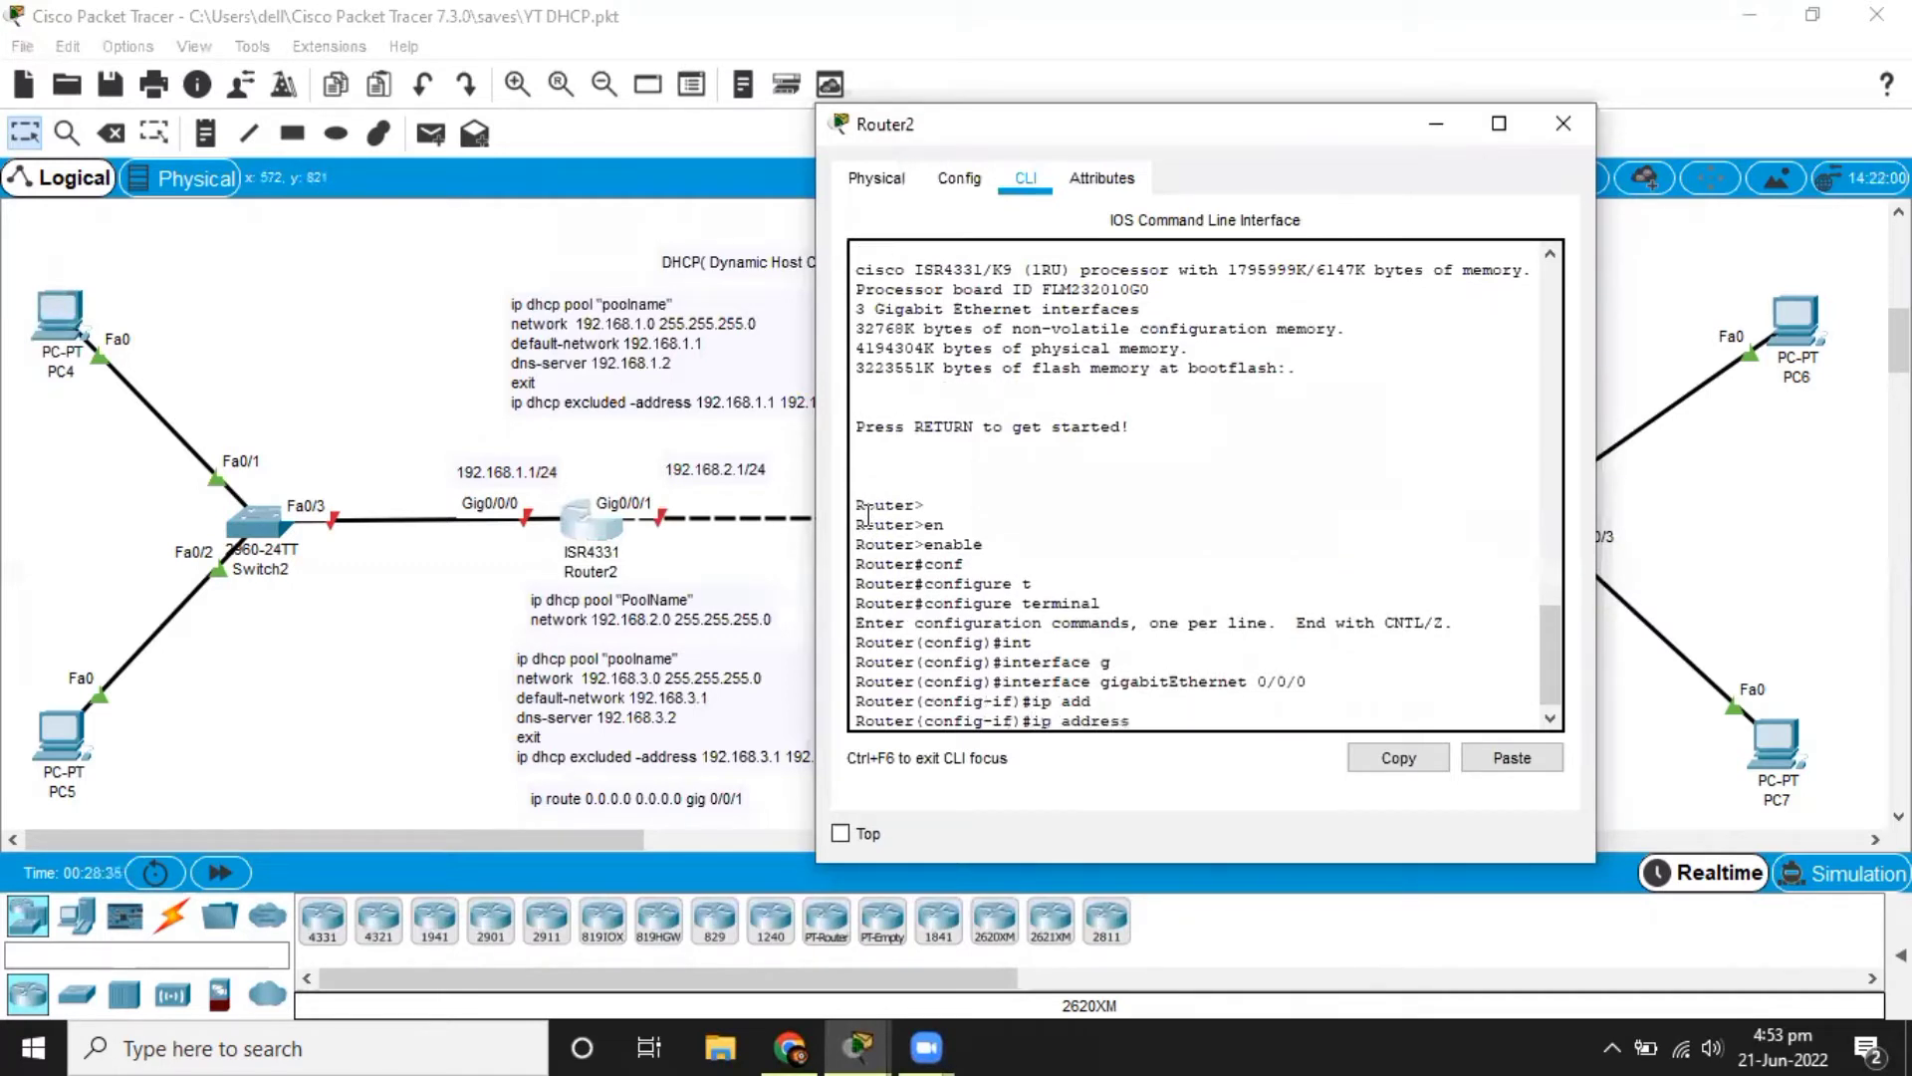
pyautogui.write('192.168.1.1 255.255.255.0')
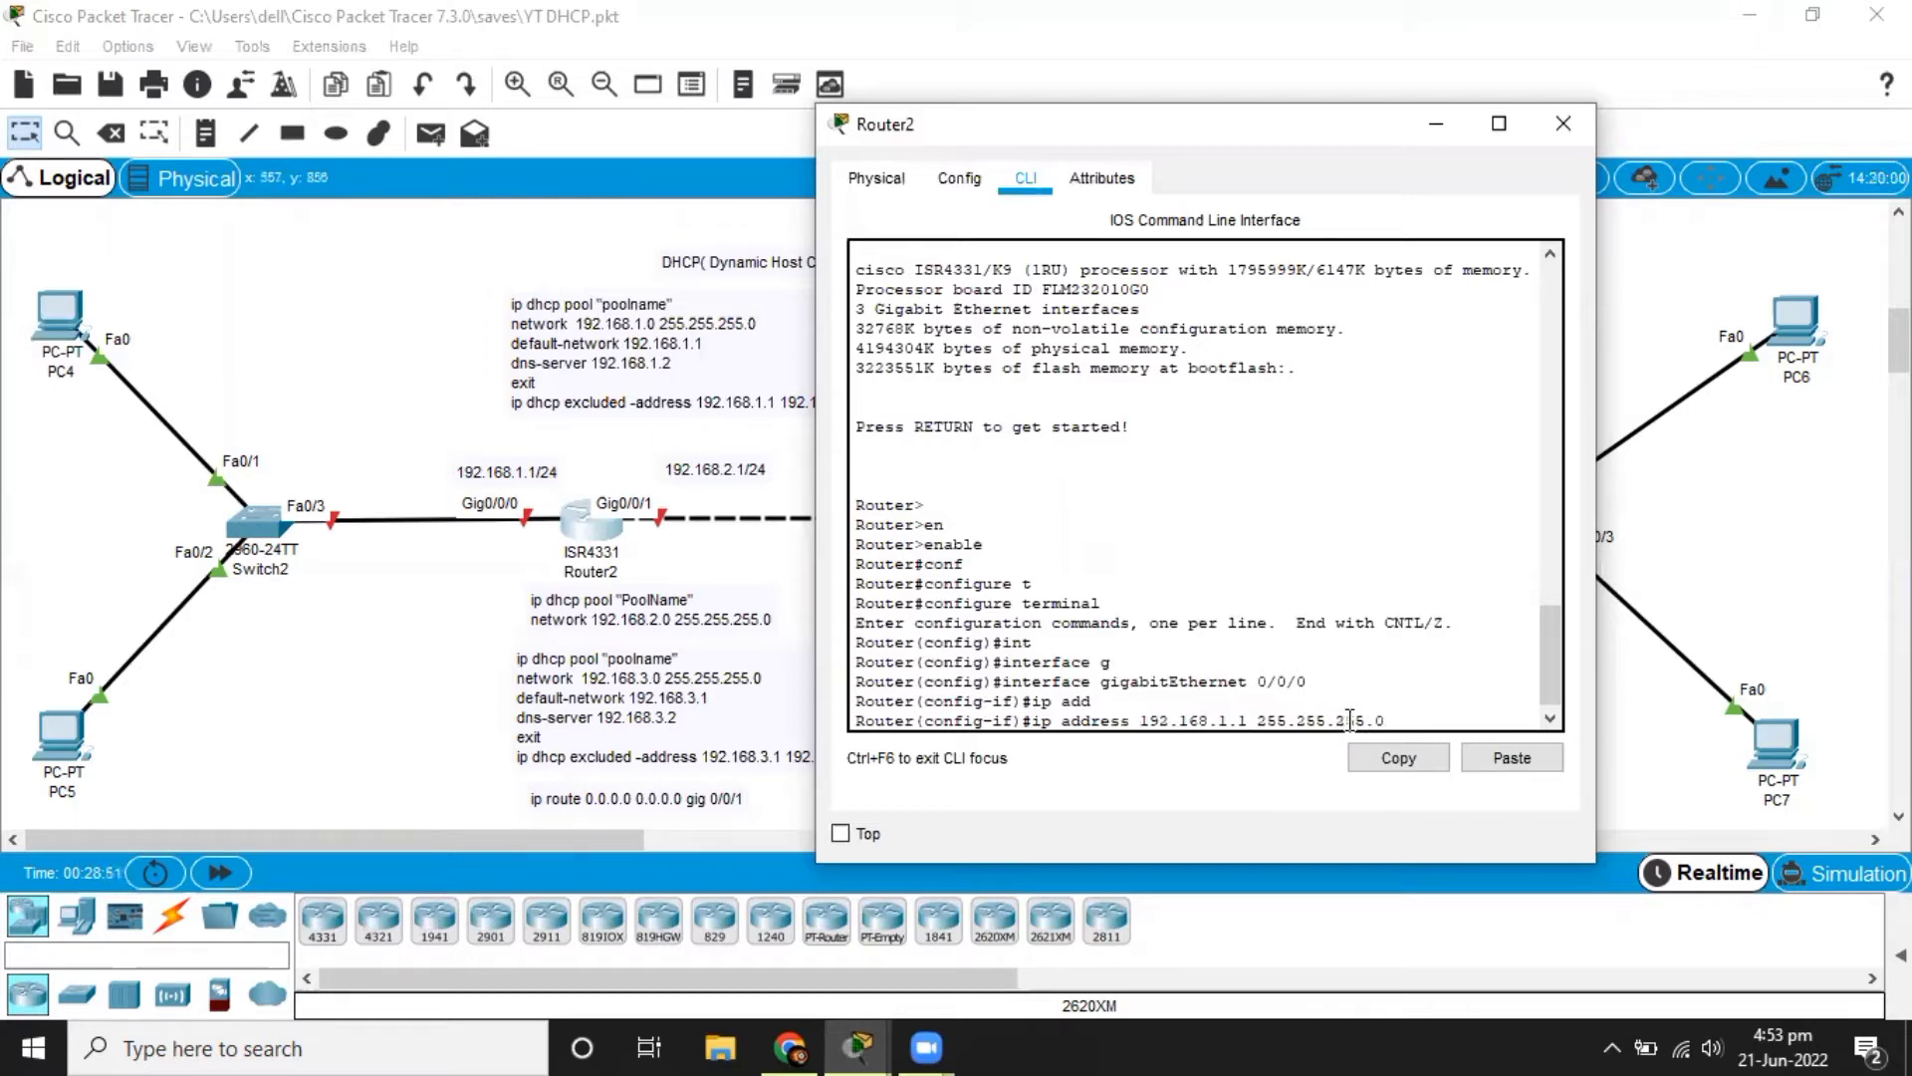
pyautogui.press('Return')
pyautogui.write('no shu')
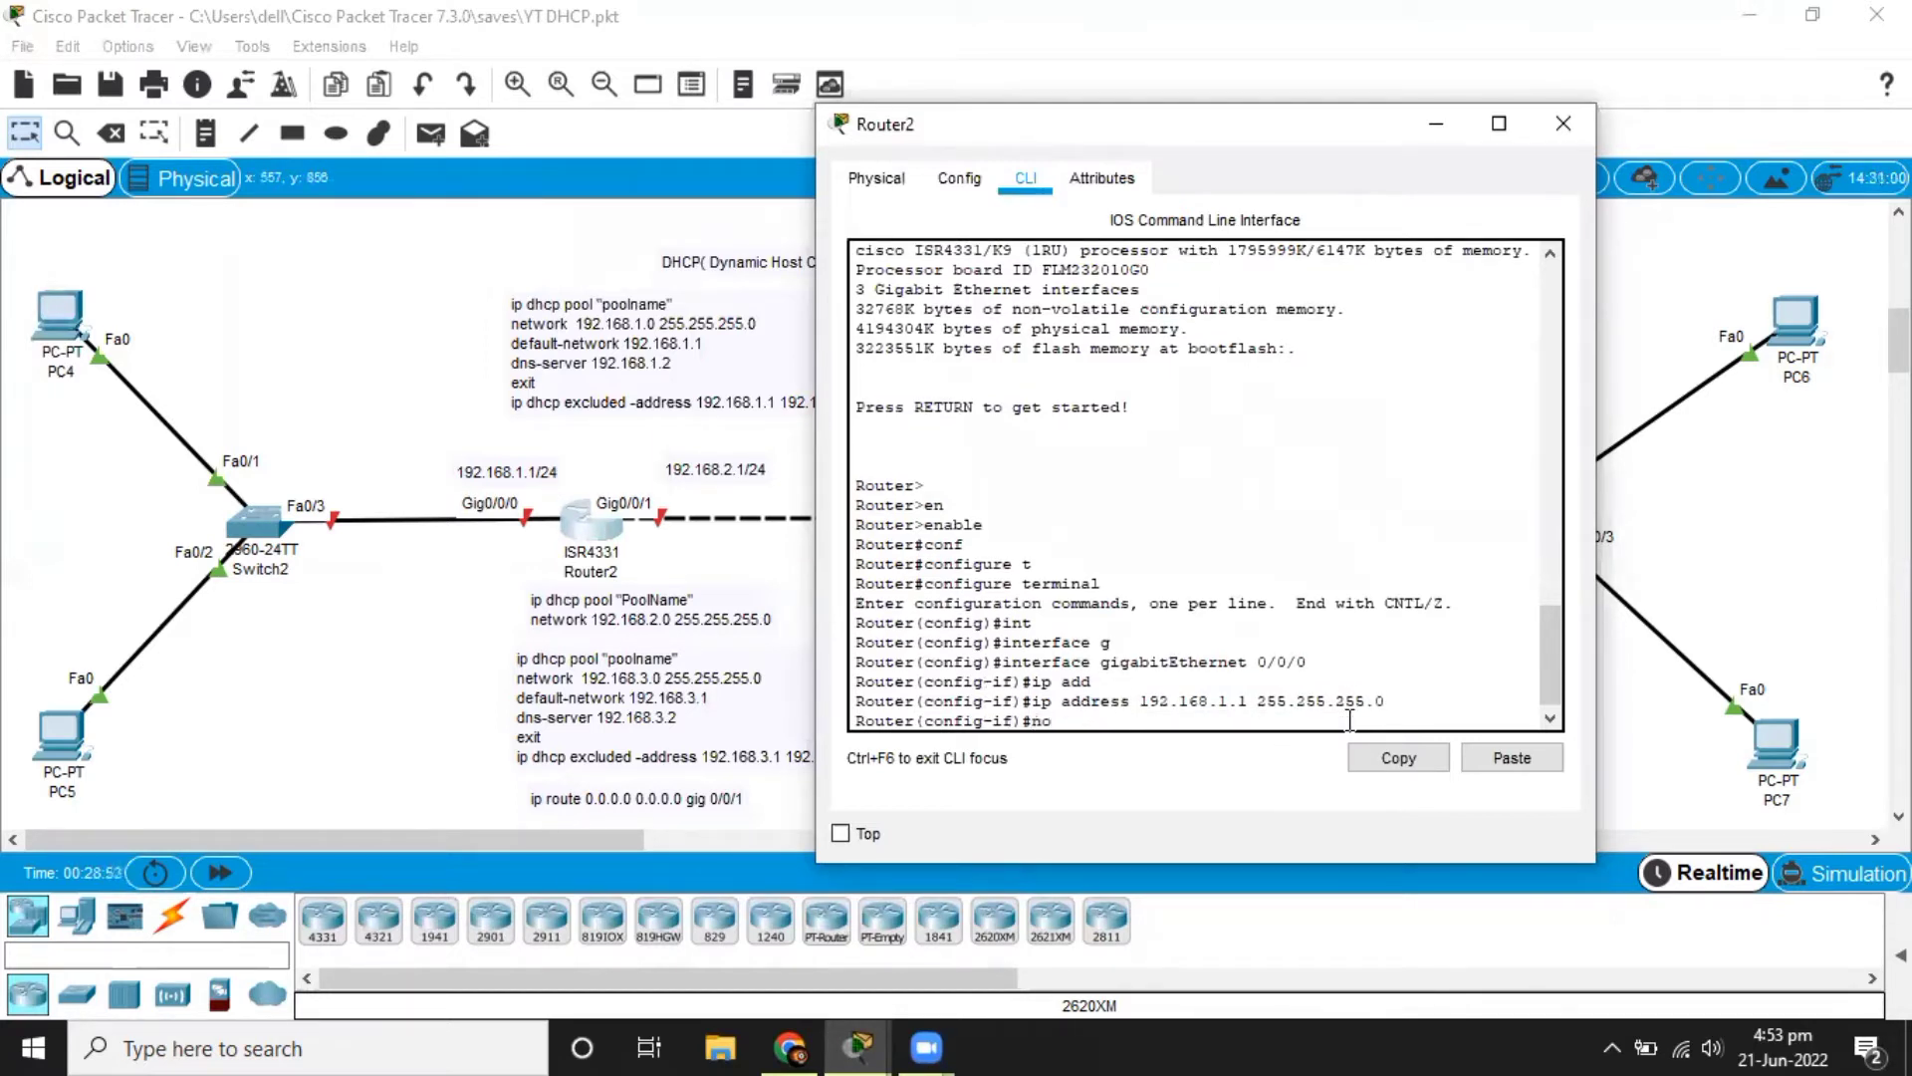
pyautogui.press('Tab')
pyautogui.press('Return')
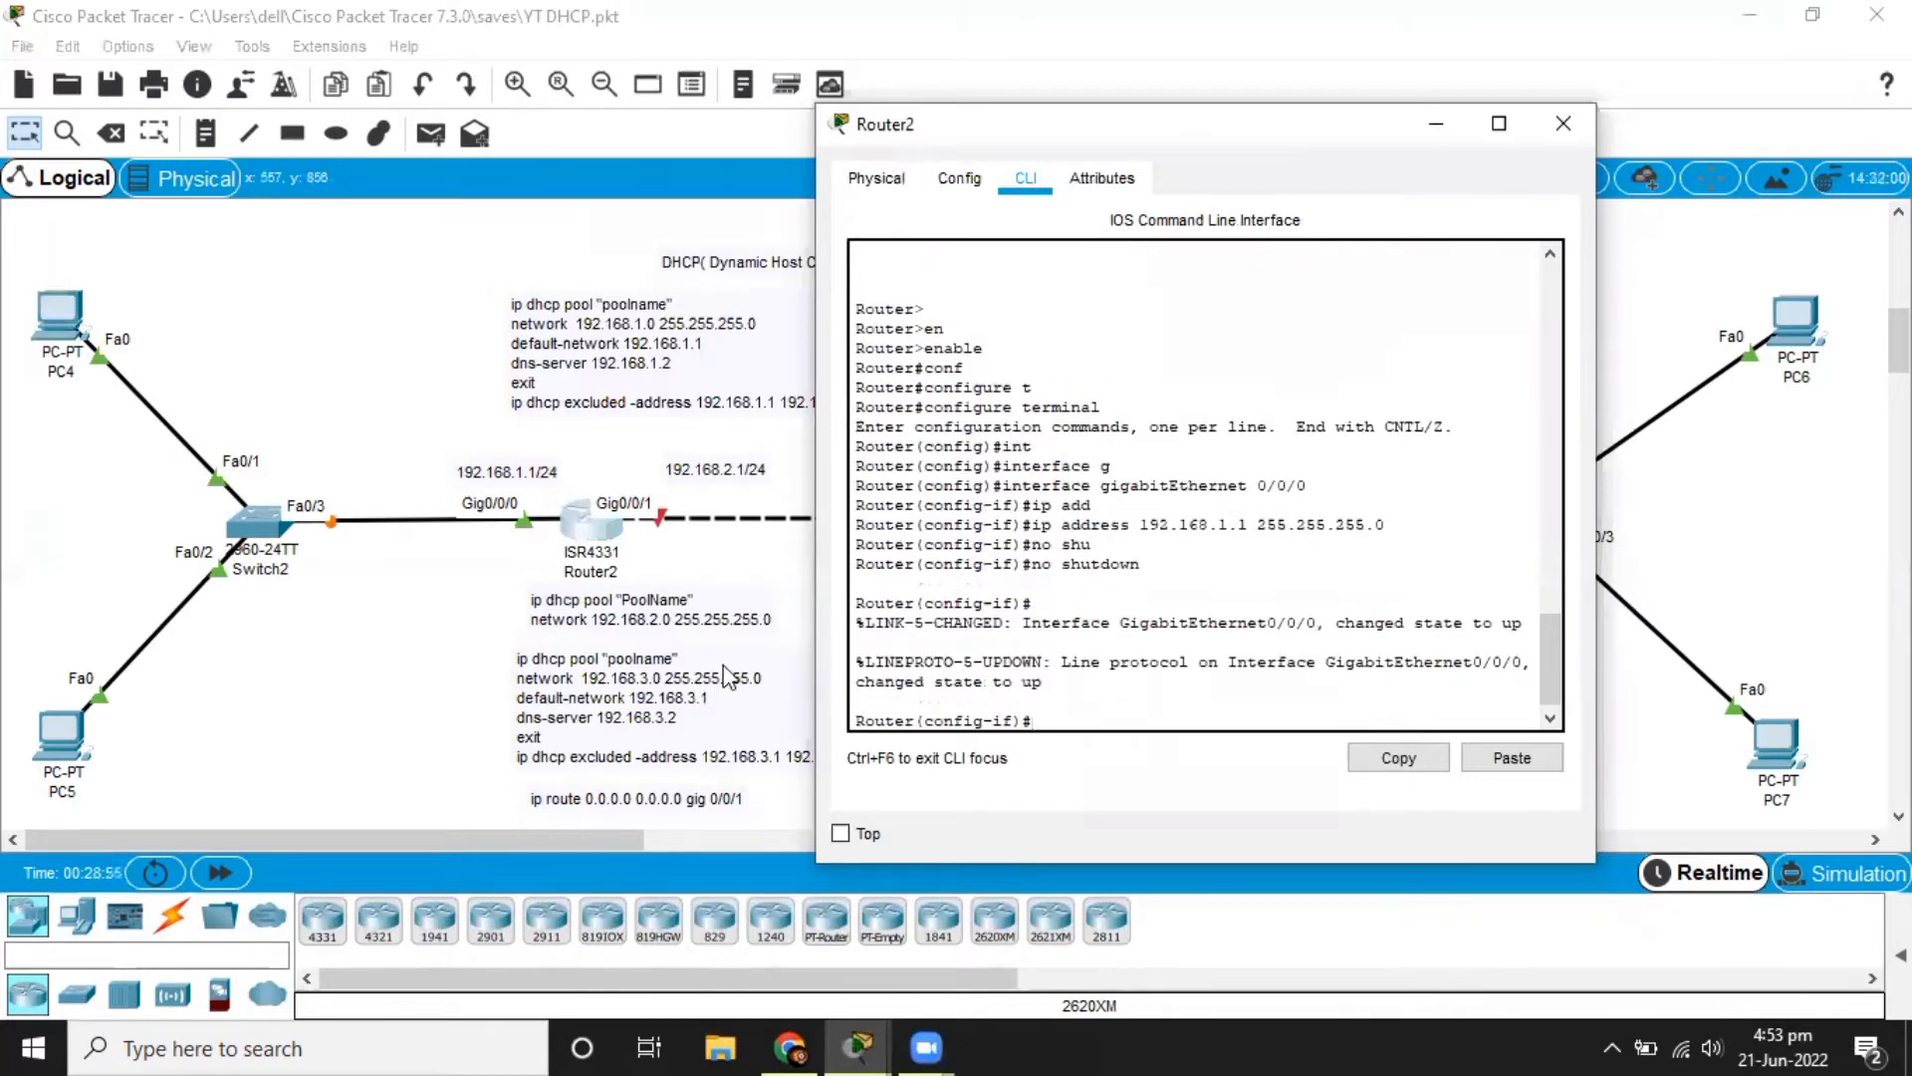
# Leave interface configuration on Router2 and create a DHCP pool named 10.
pyautogui.click(453, 605)
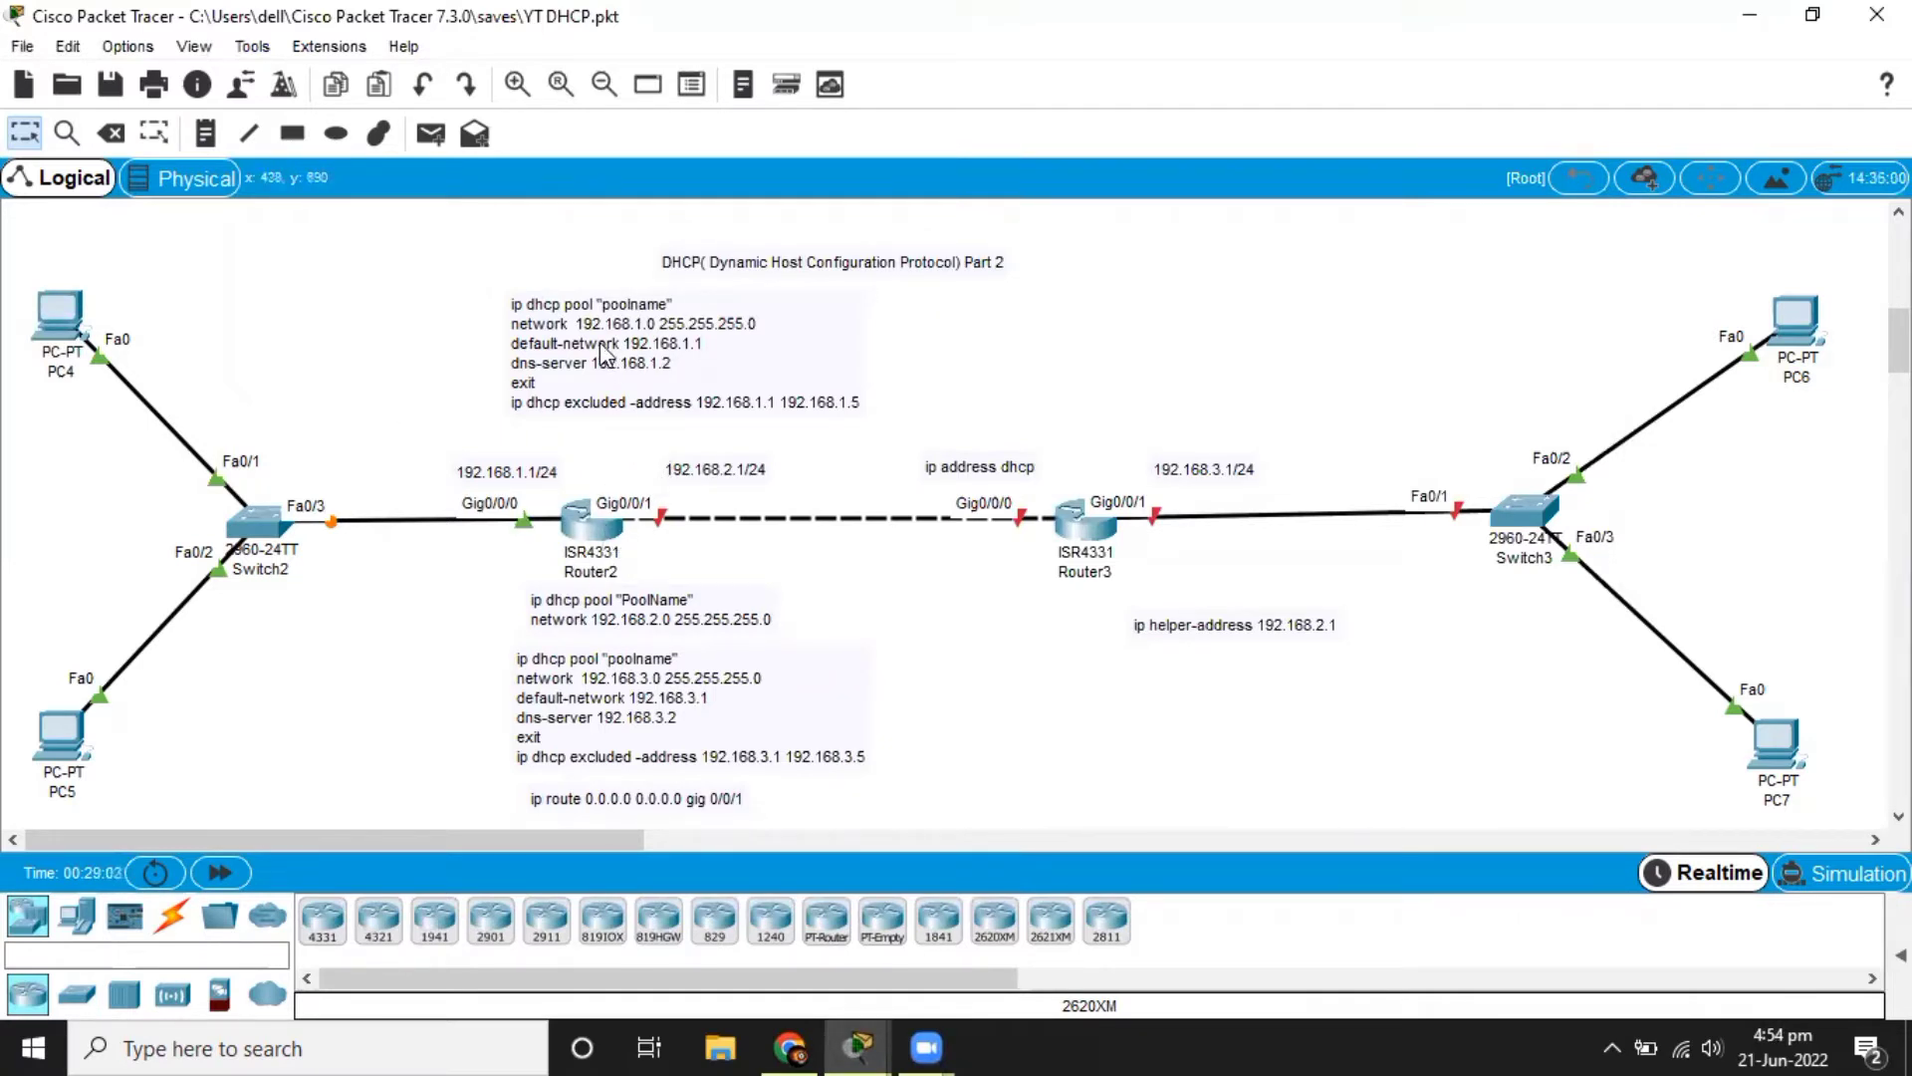
pyautogui.click(577, 518)
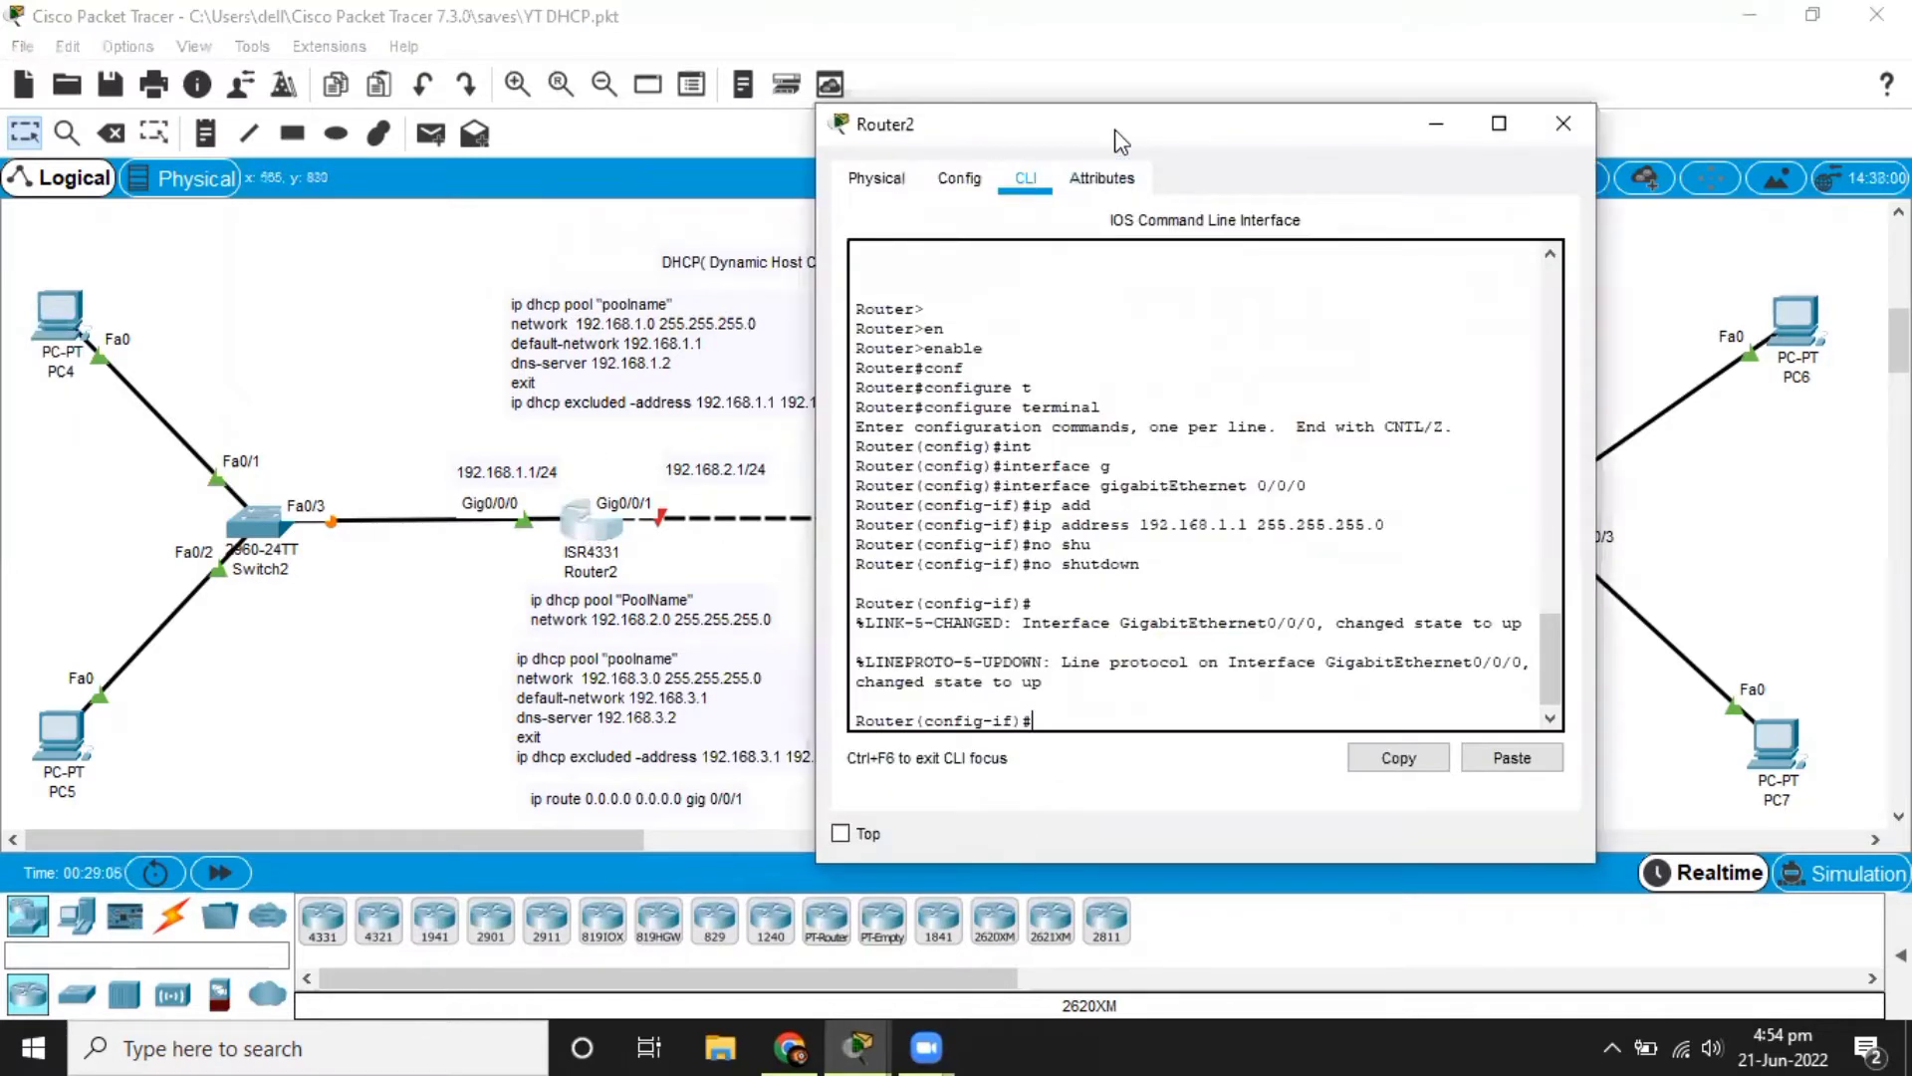
pyautogui.moveTo(1144, 133); pyautogui.dragTo(1343, 167)
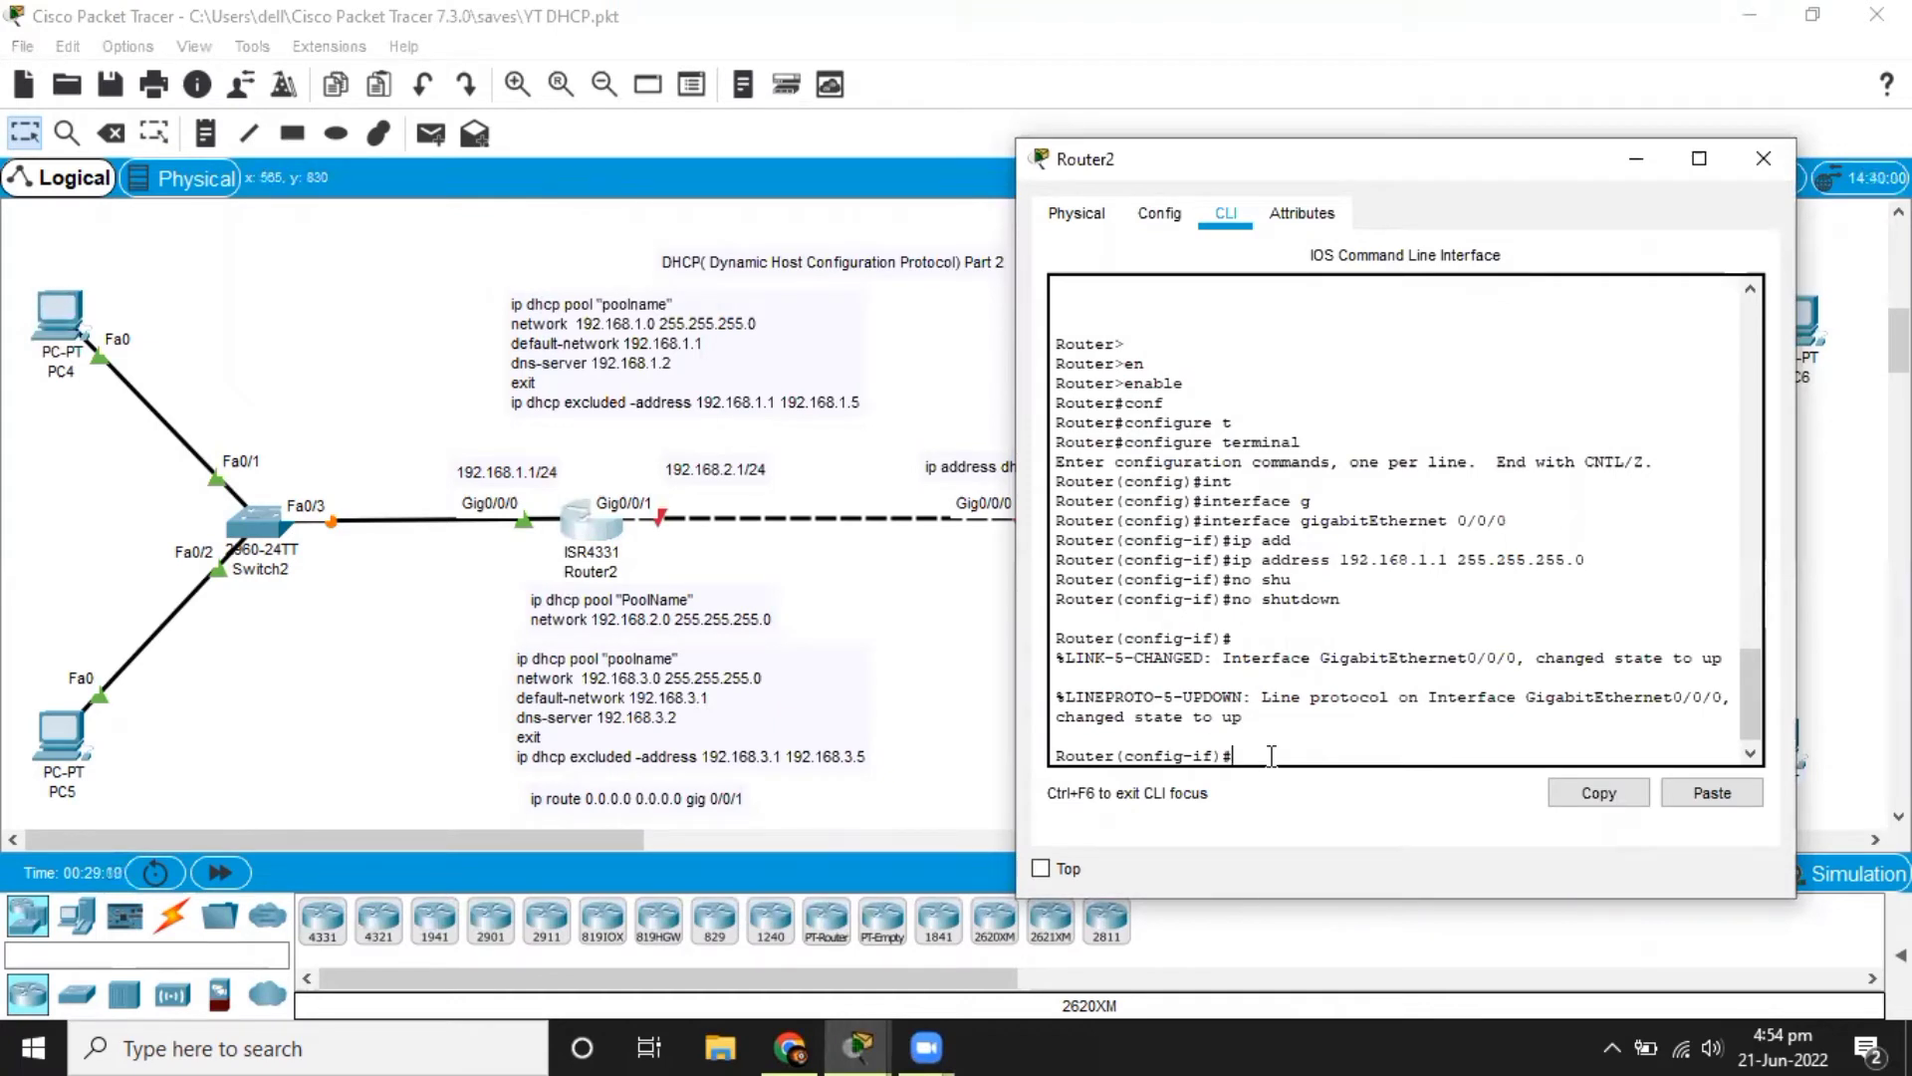
pyautogui.write('exit')
pyautogui.press('Return')
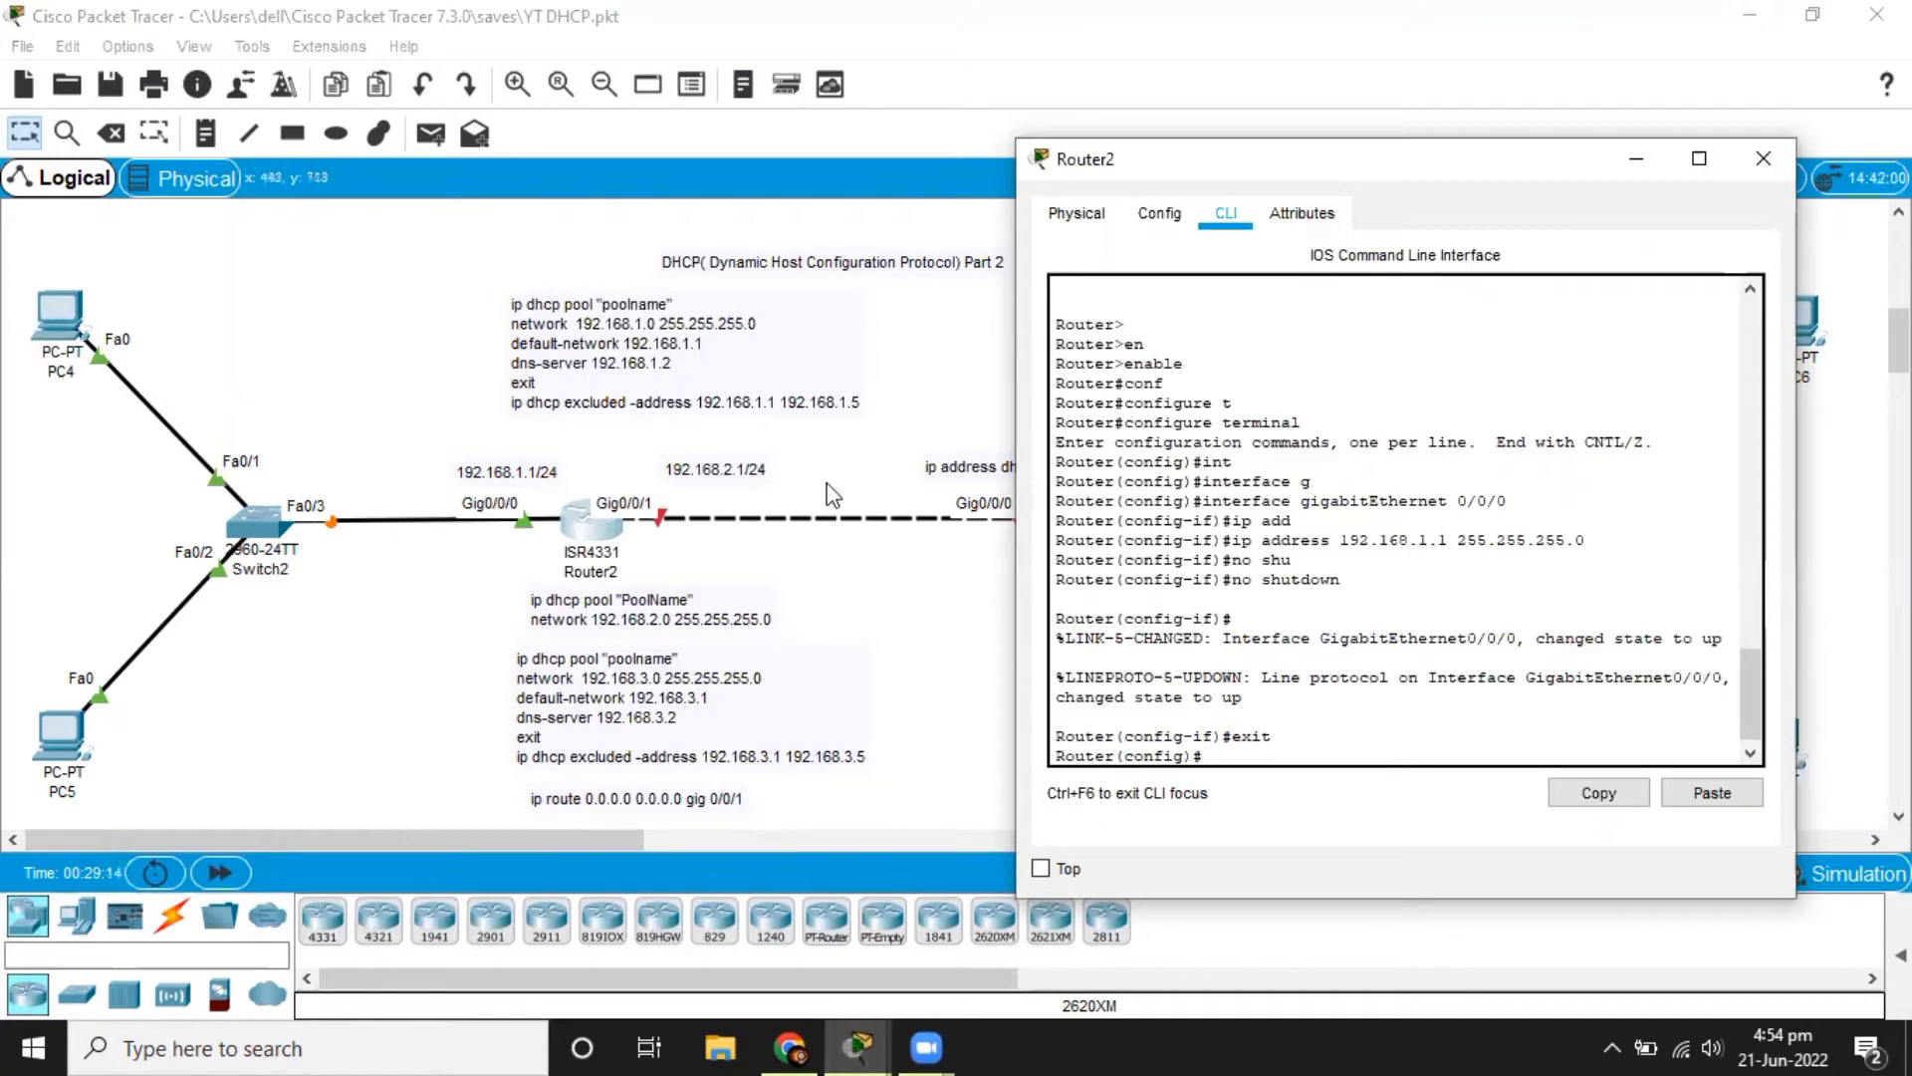
pyautogui.write('ip dhc')
pyautogui.press('Tab')
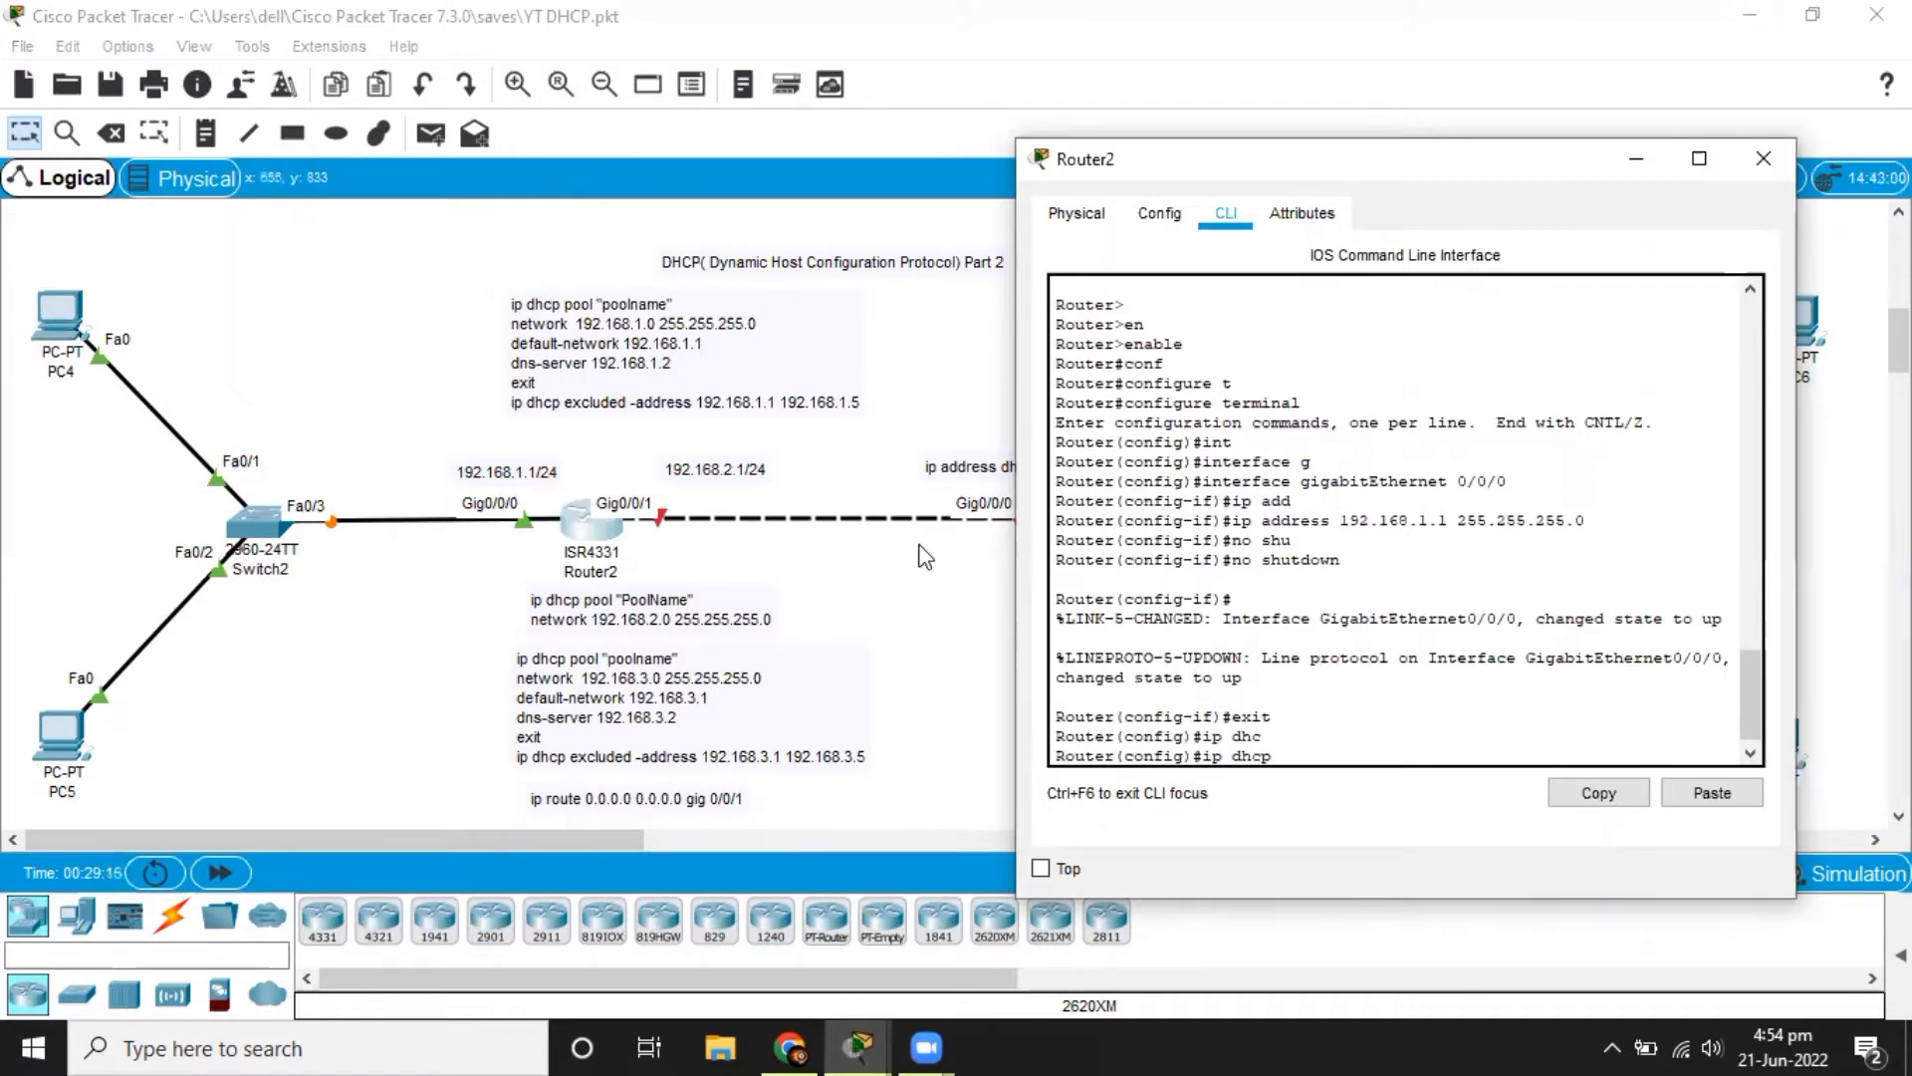
pyautogui.write('poo')
pyautogui.press('Tab')
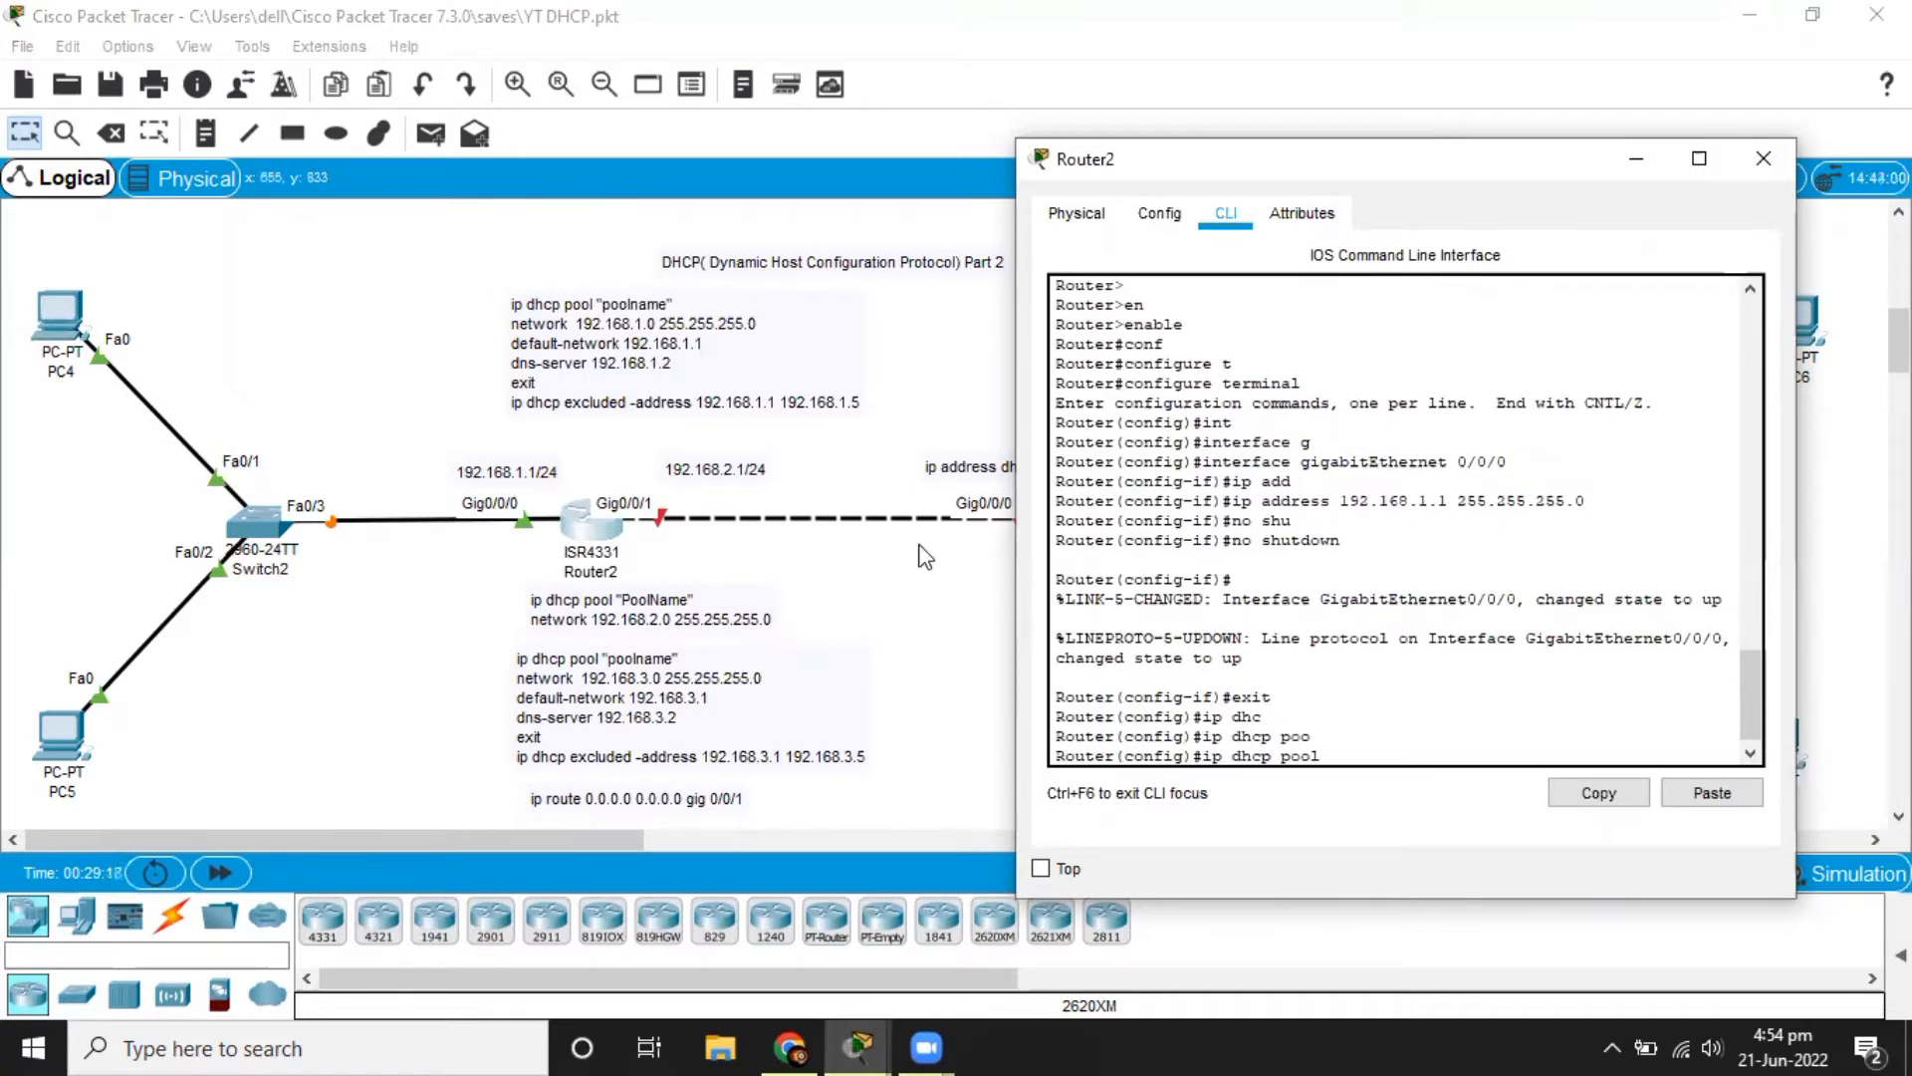
pyautogui.write('10')
pyautogui.press('Return')
# Set the network of DHCP pool 10 to 192.168.1.0 with mask 255.255.255.0.
pyautogui.write('net')
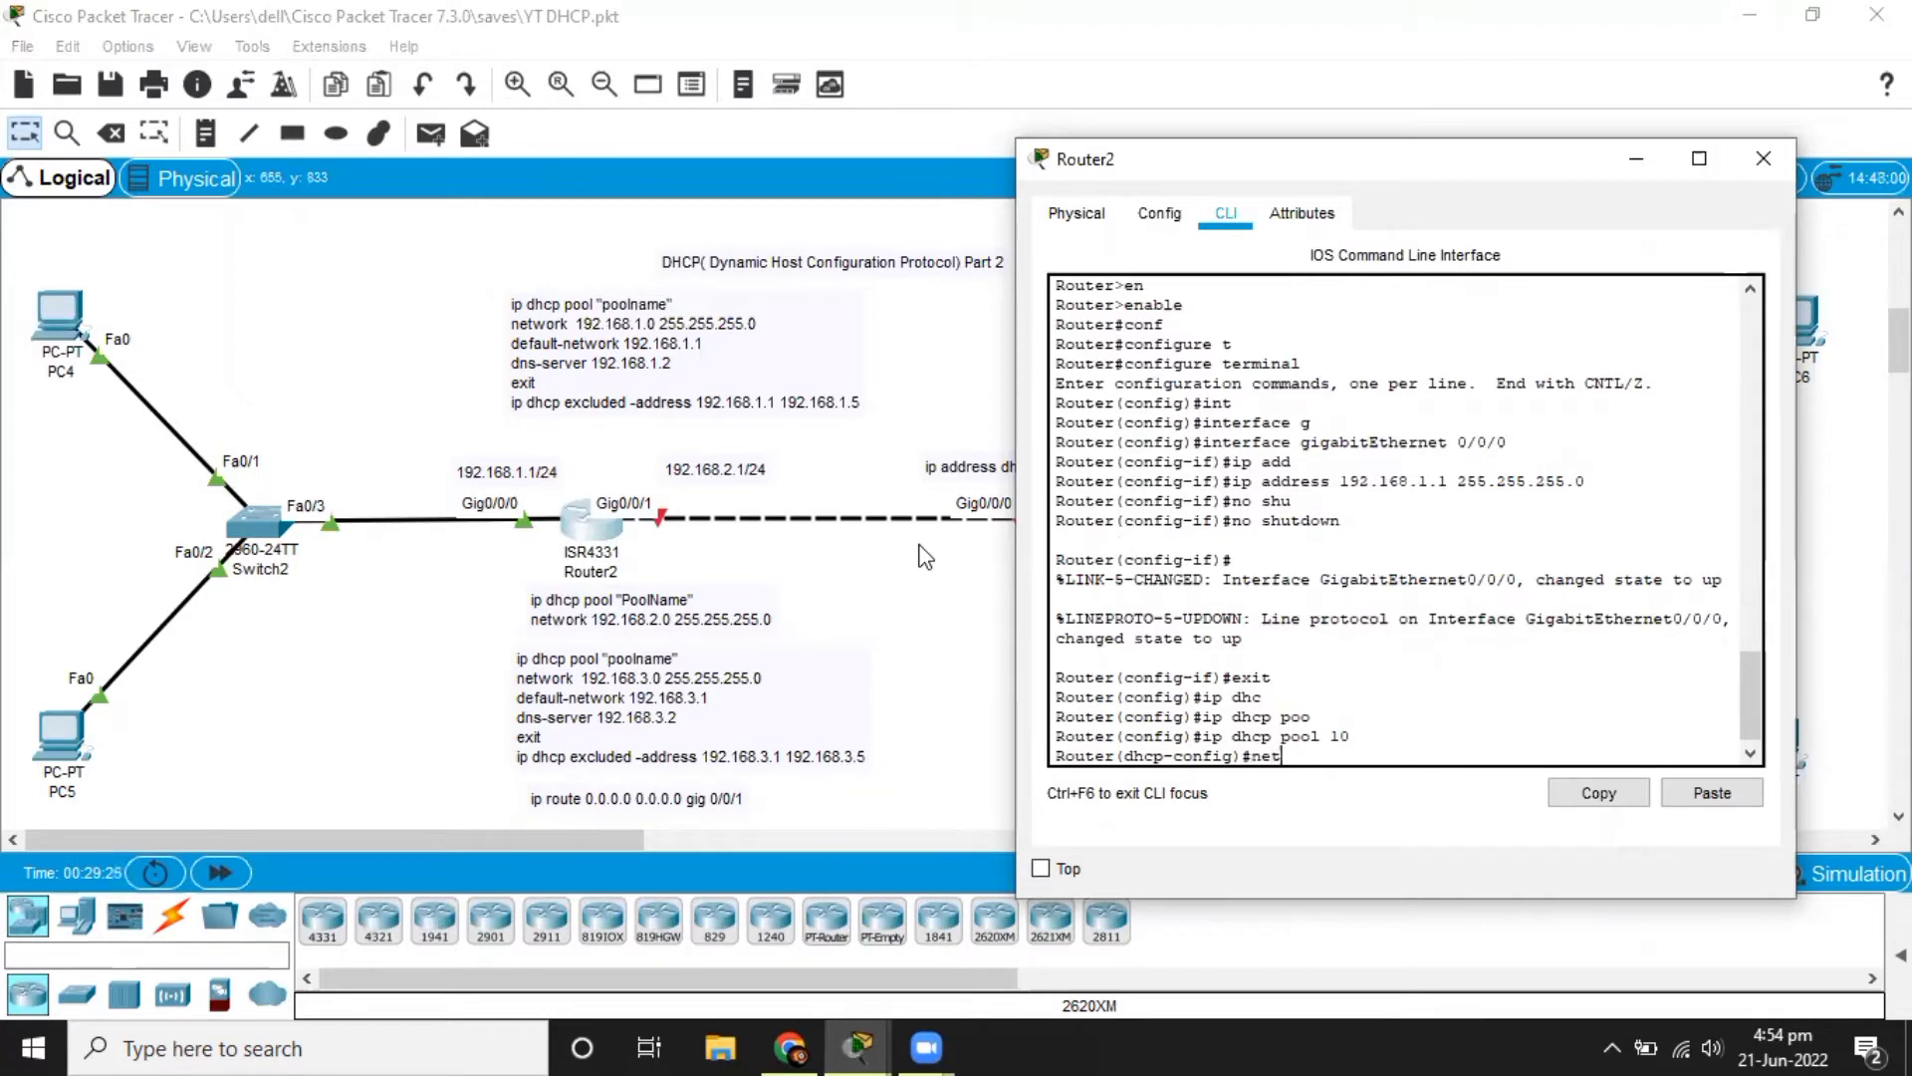
pyautogui.press('Tab')
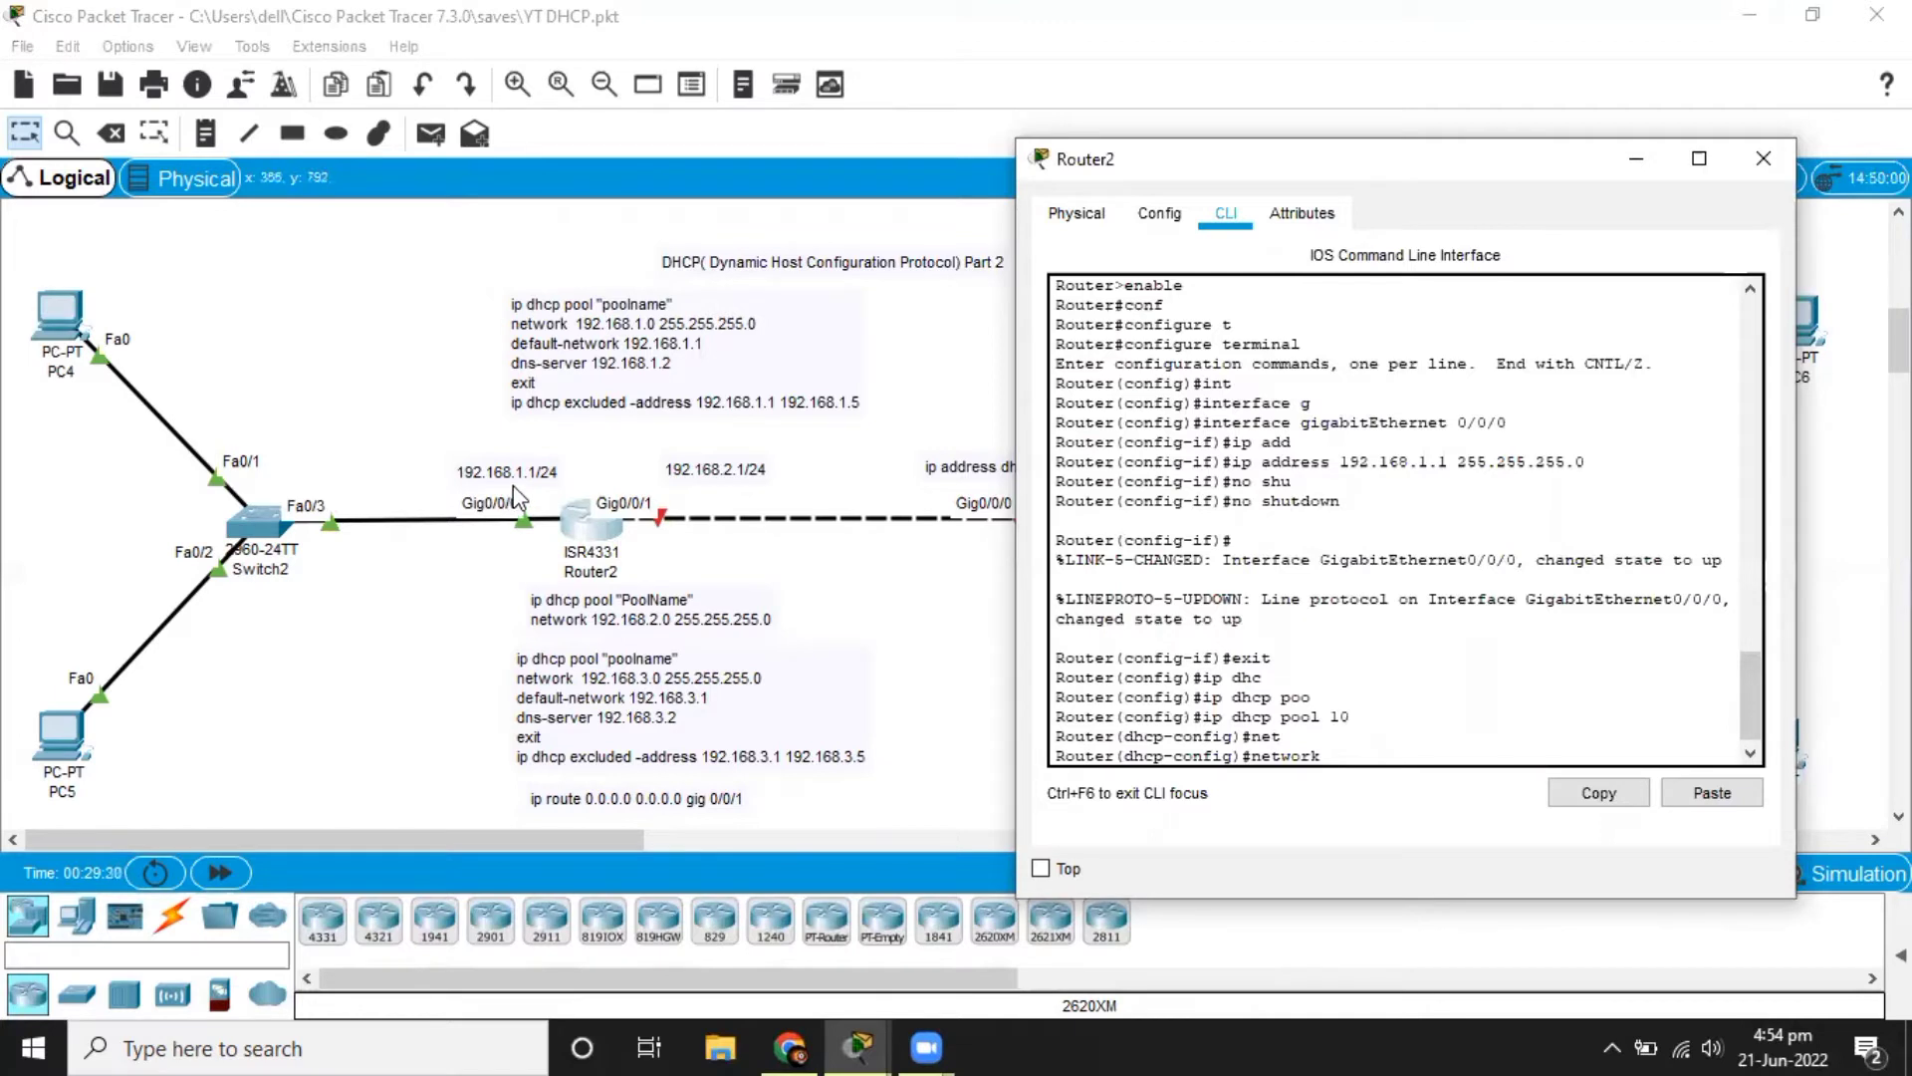
pyautogui.write('192.168.1.0 255.255.255.0')
pyautogui.press('Return')
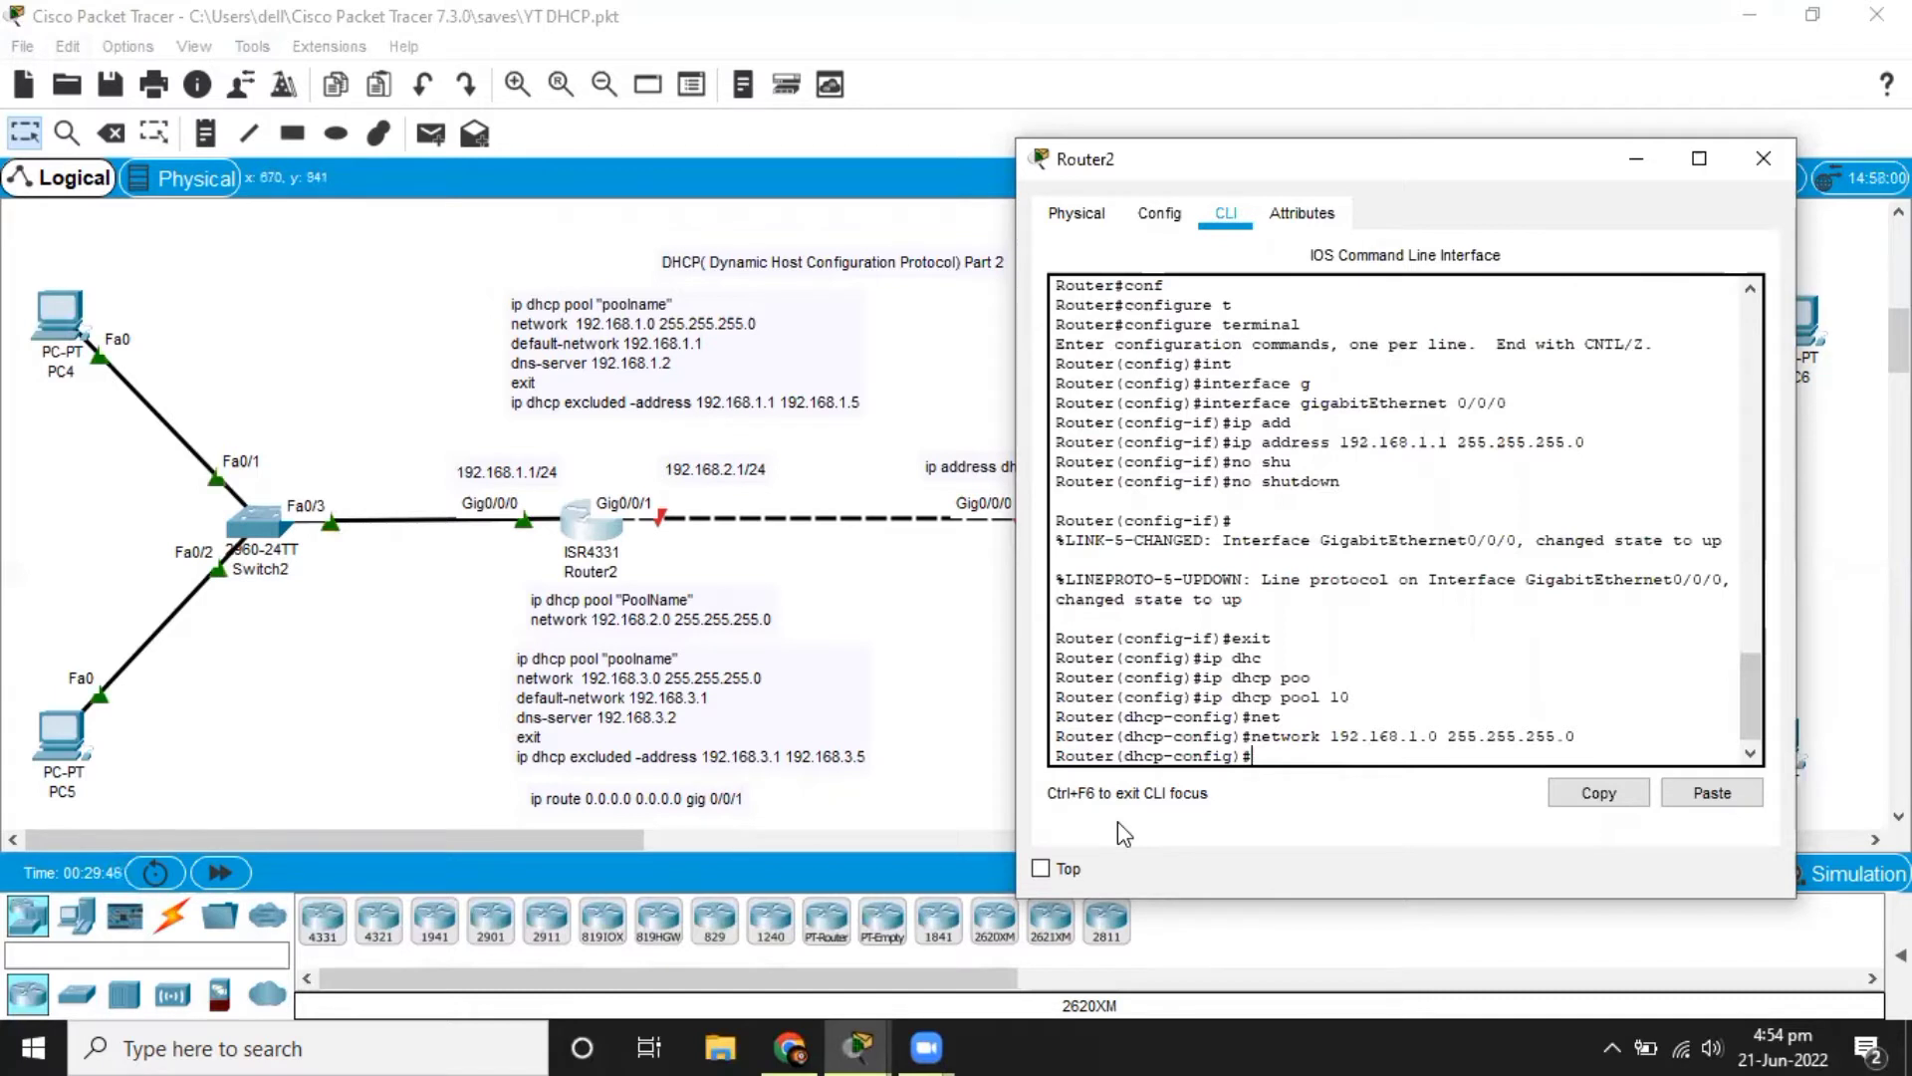
# Set the default router of DHCP pool 10 to 192.168.1.1.
pyautogui.write('de')
pyautogui.press('Tab')
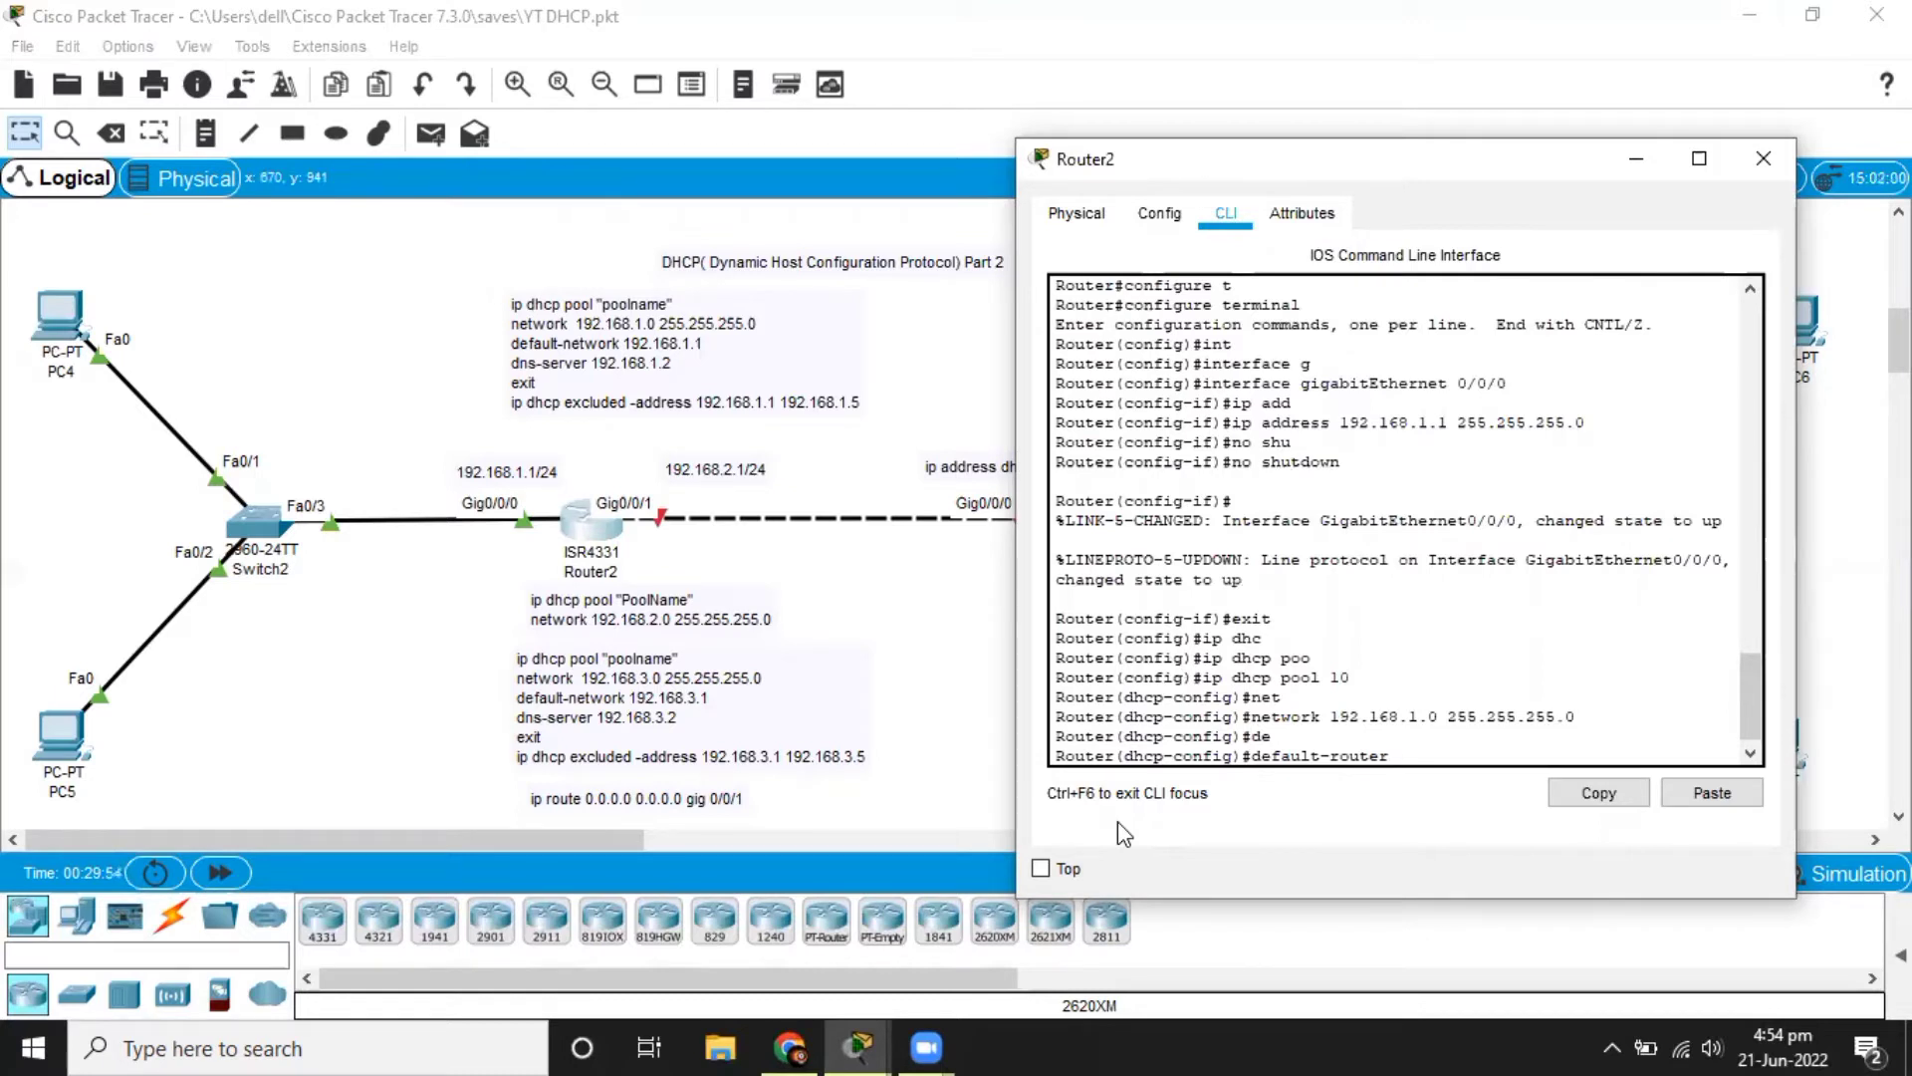
pyautogui.write('192.168.1.1')
pyautogui.press('Return')
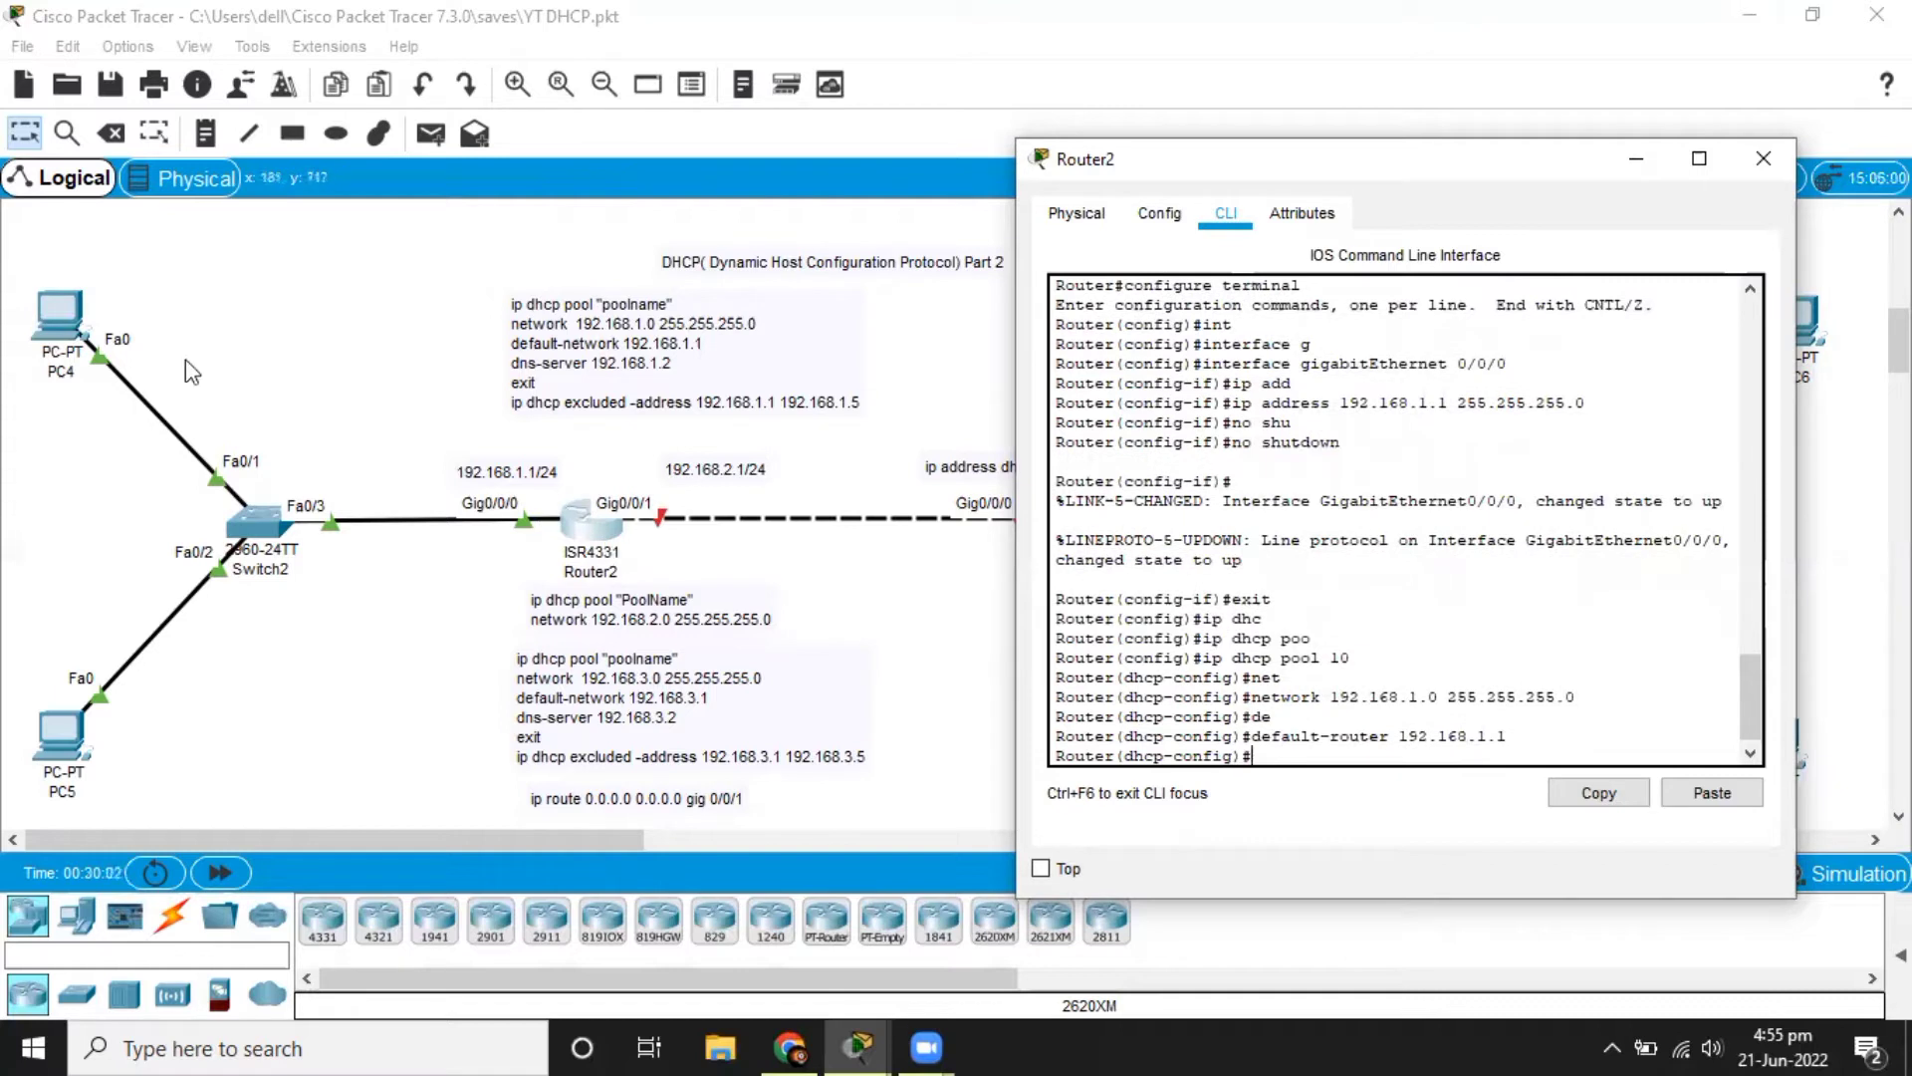
# Set the DNS server of DHCP pool 10 to 192.168.1.2 and exit to global configuration mode.
pyautogui.write('dn')
pyautogui.press('Tab')
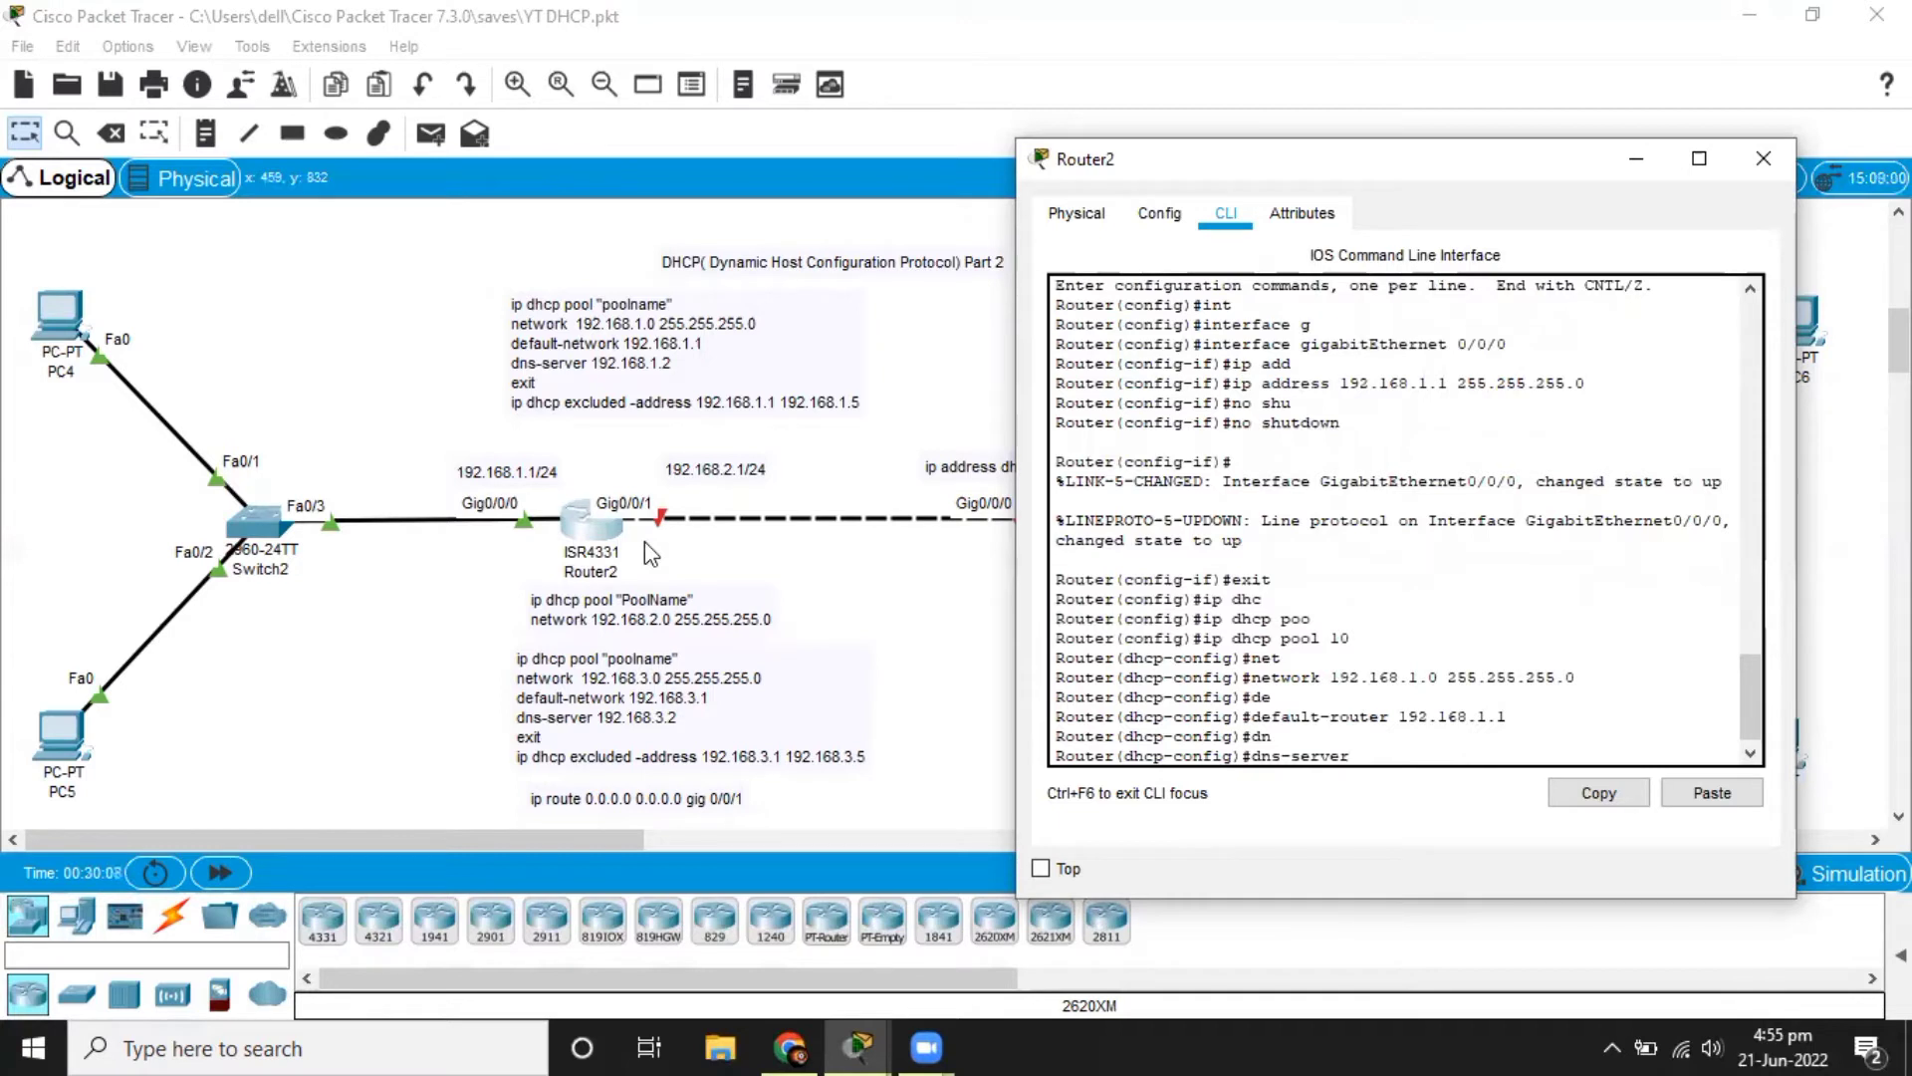
pyautogui.write('192.168.1.2')
pyautogui.press('Return')
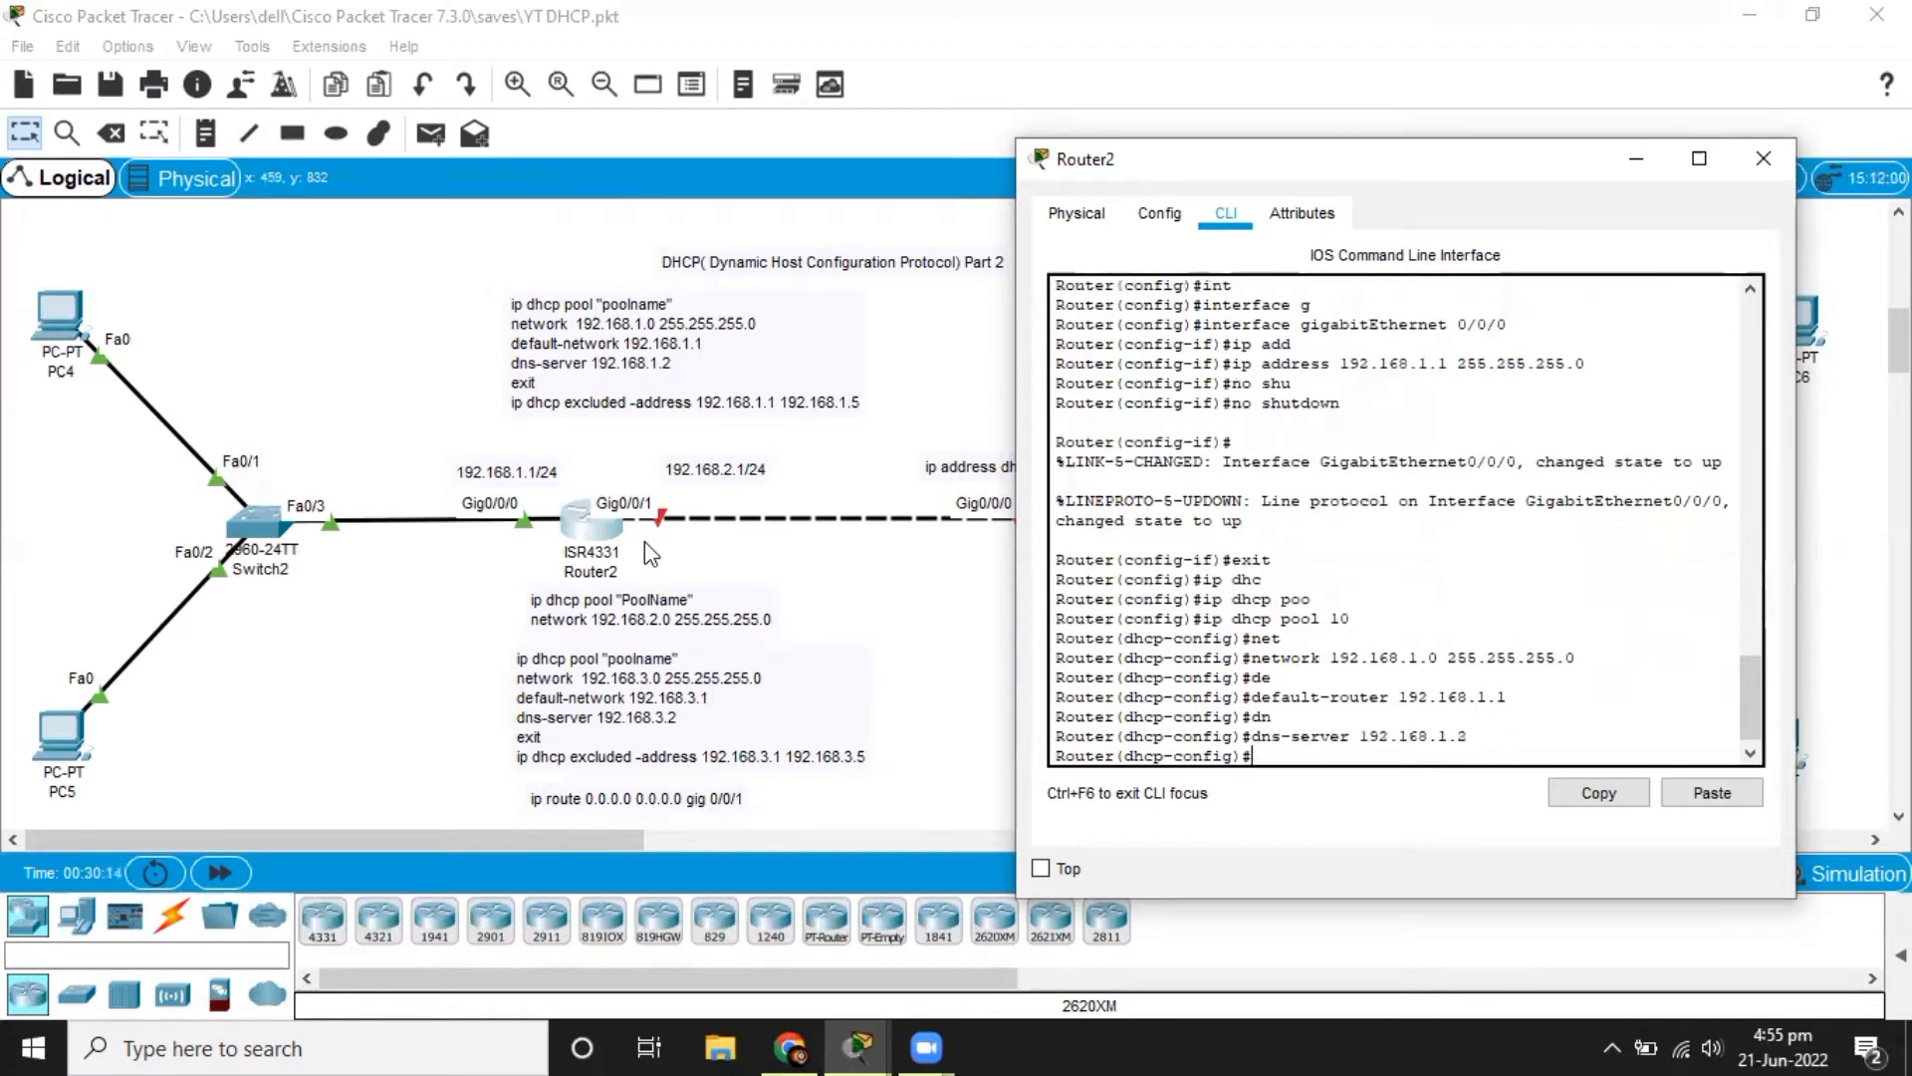
pyautogui.write('exit')
pyautogui.press('Return')
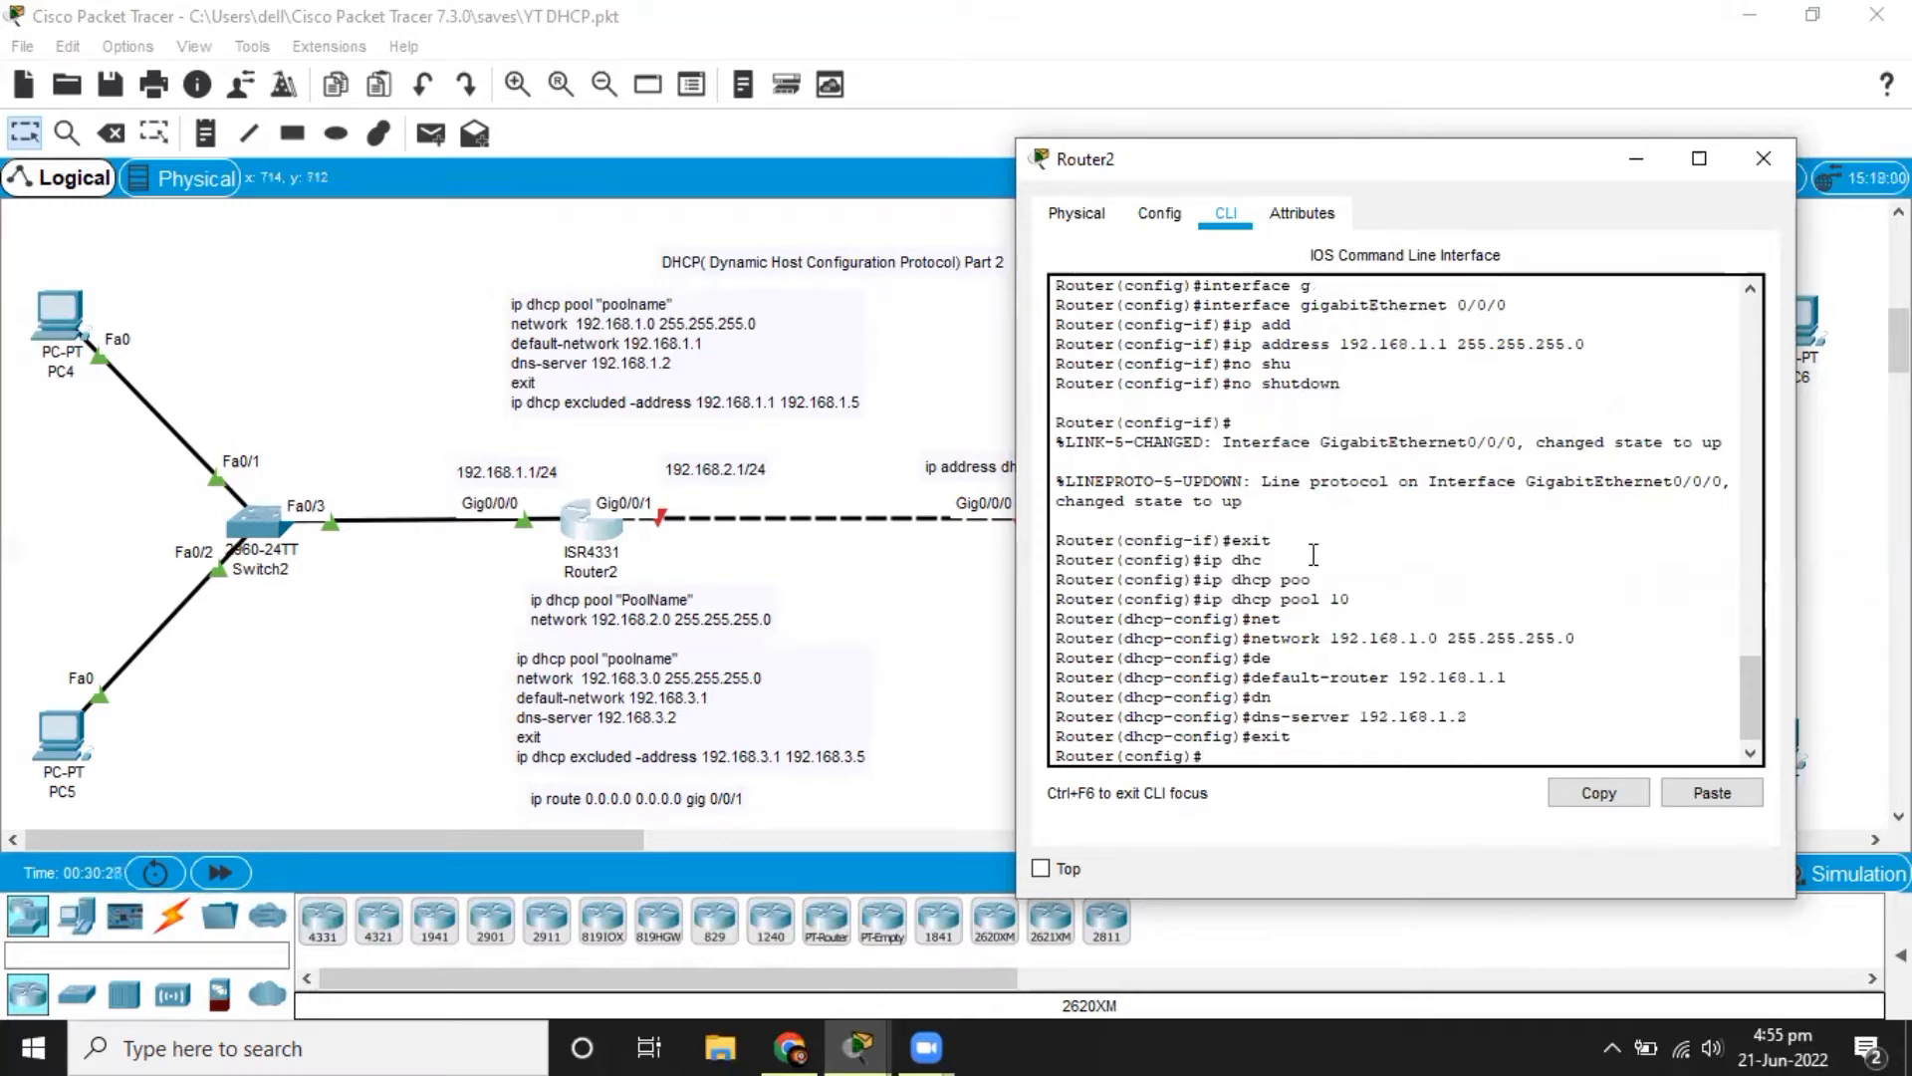
pyautogui.doubleClick(1484, 681)
pyautogui.doubleClick(1449, 717)
pyautogui.click(1449, 717)
pyautogui.tripleClick(1454, 676)
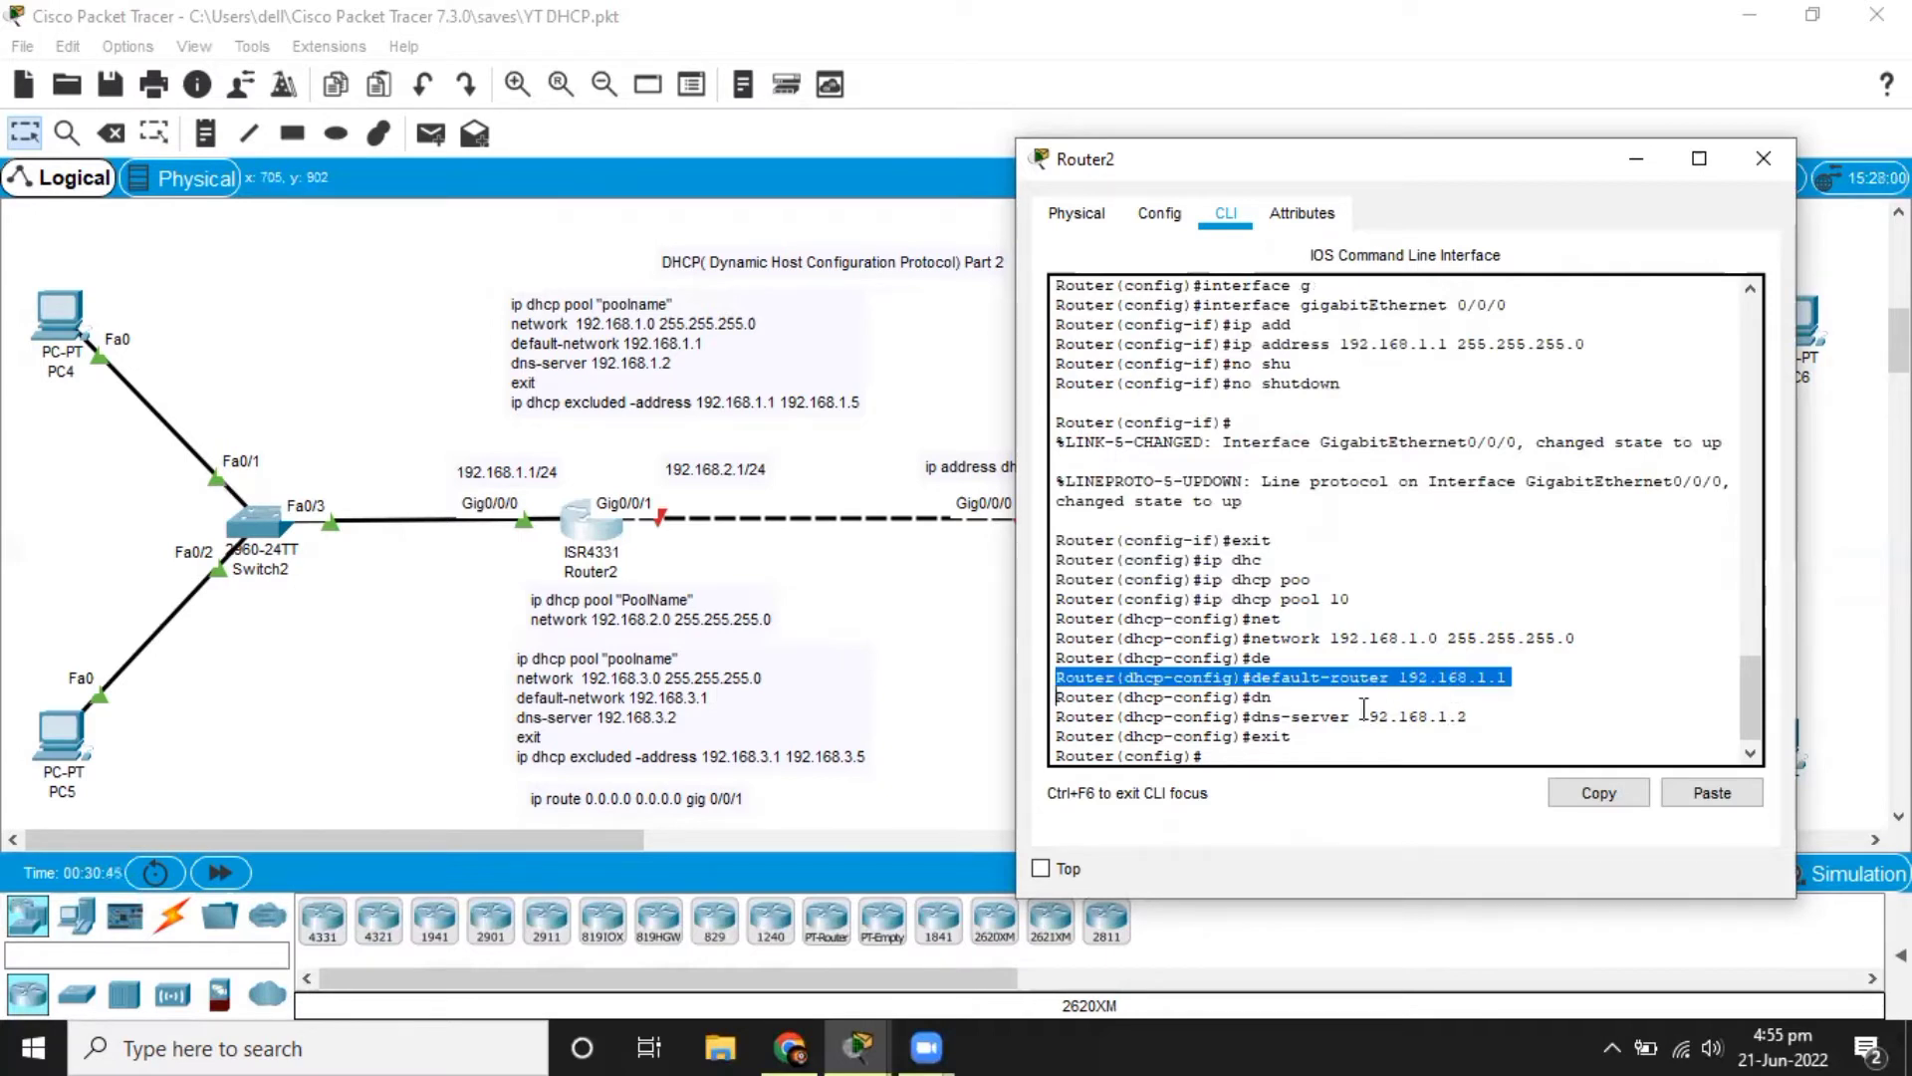
# Exclude the address range 192.168.1.1 to 192.168.1.5 from DHCP assignment on Router2.
pyautogui.click(1302, 759)
pyautogui.write('ip dhc')
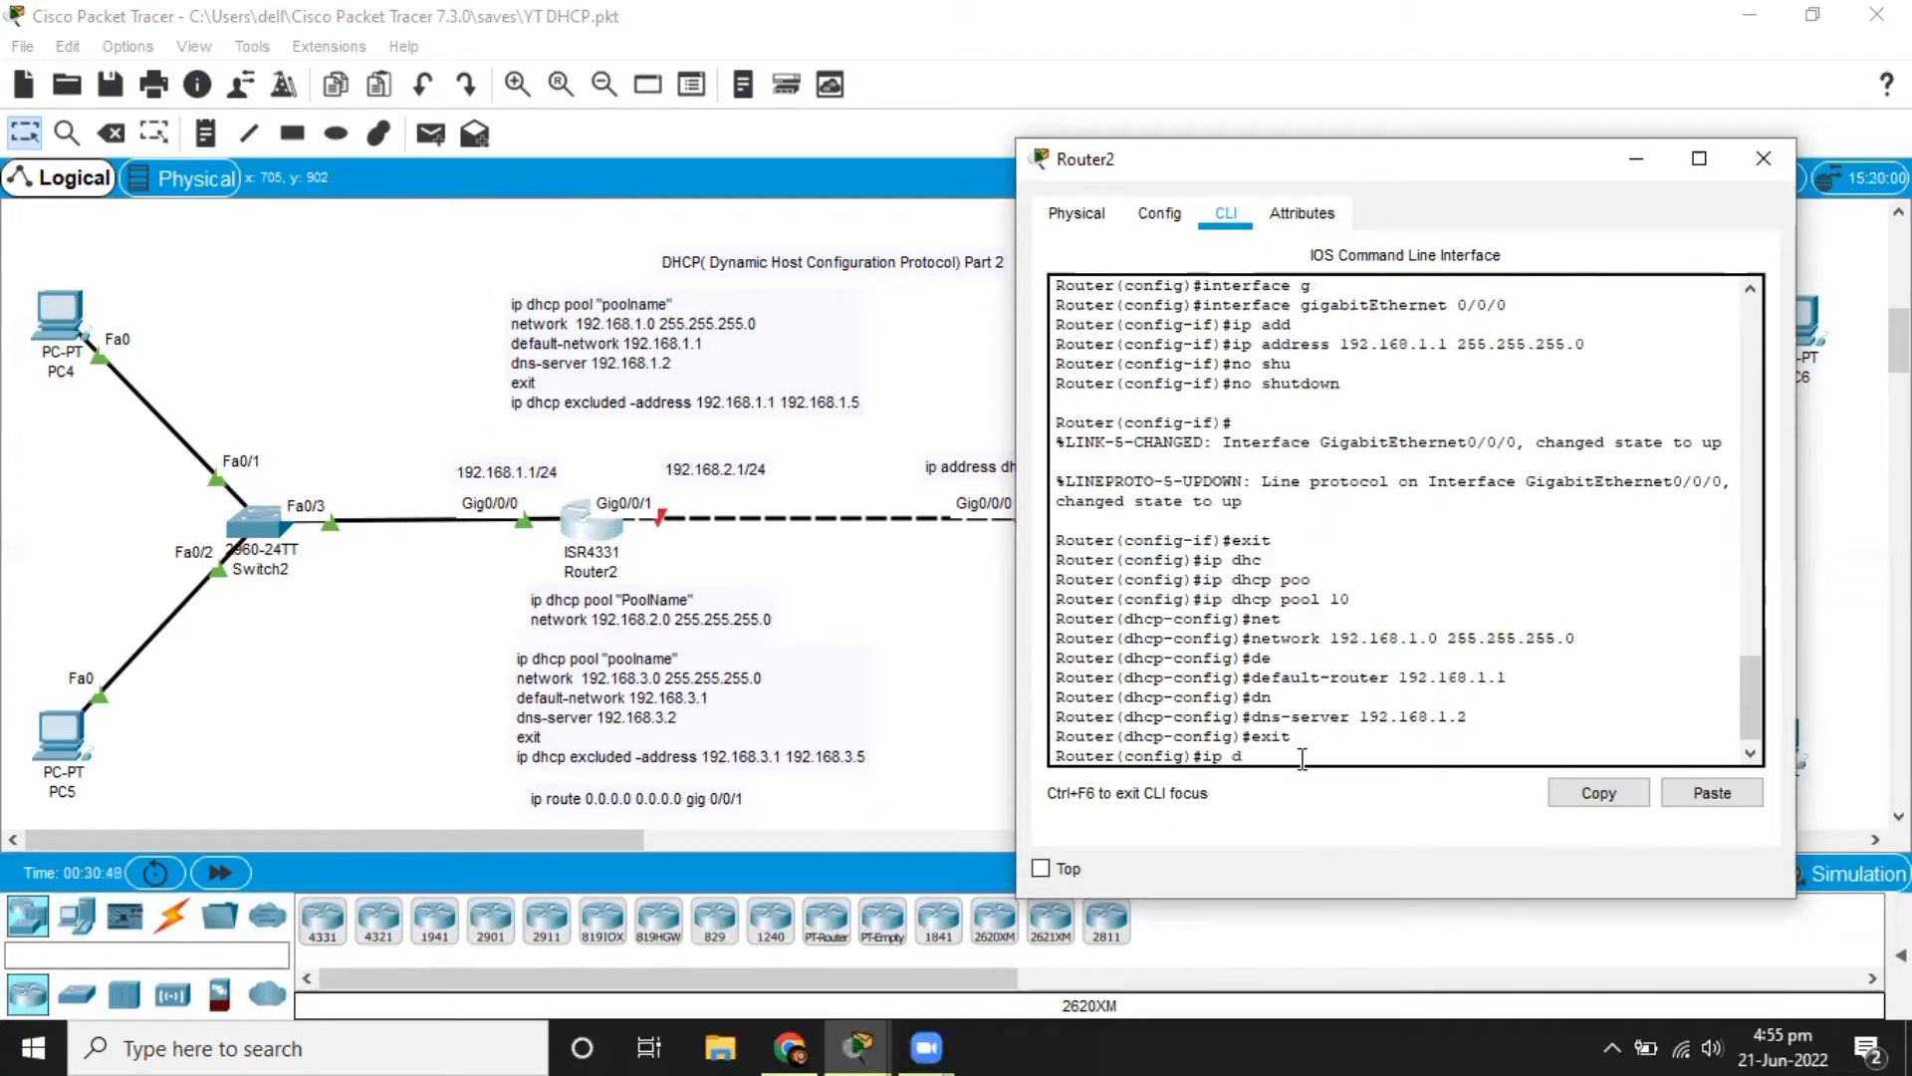
pyautogui.press('Tab')
pyautogui.write('e')
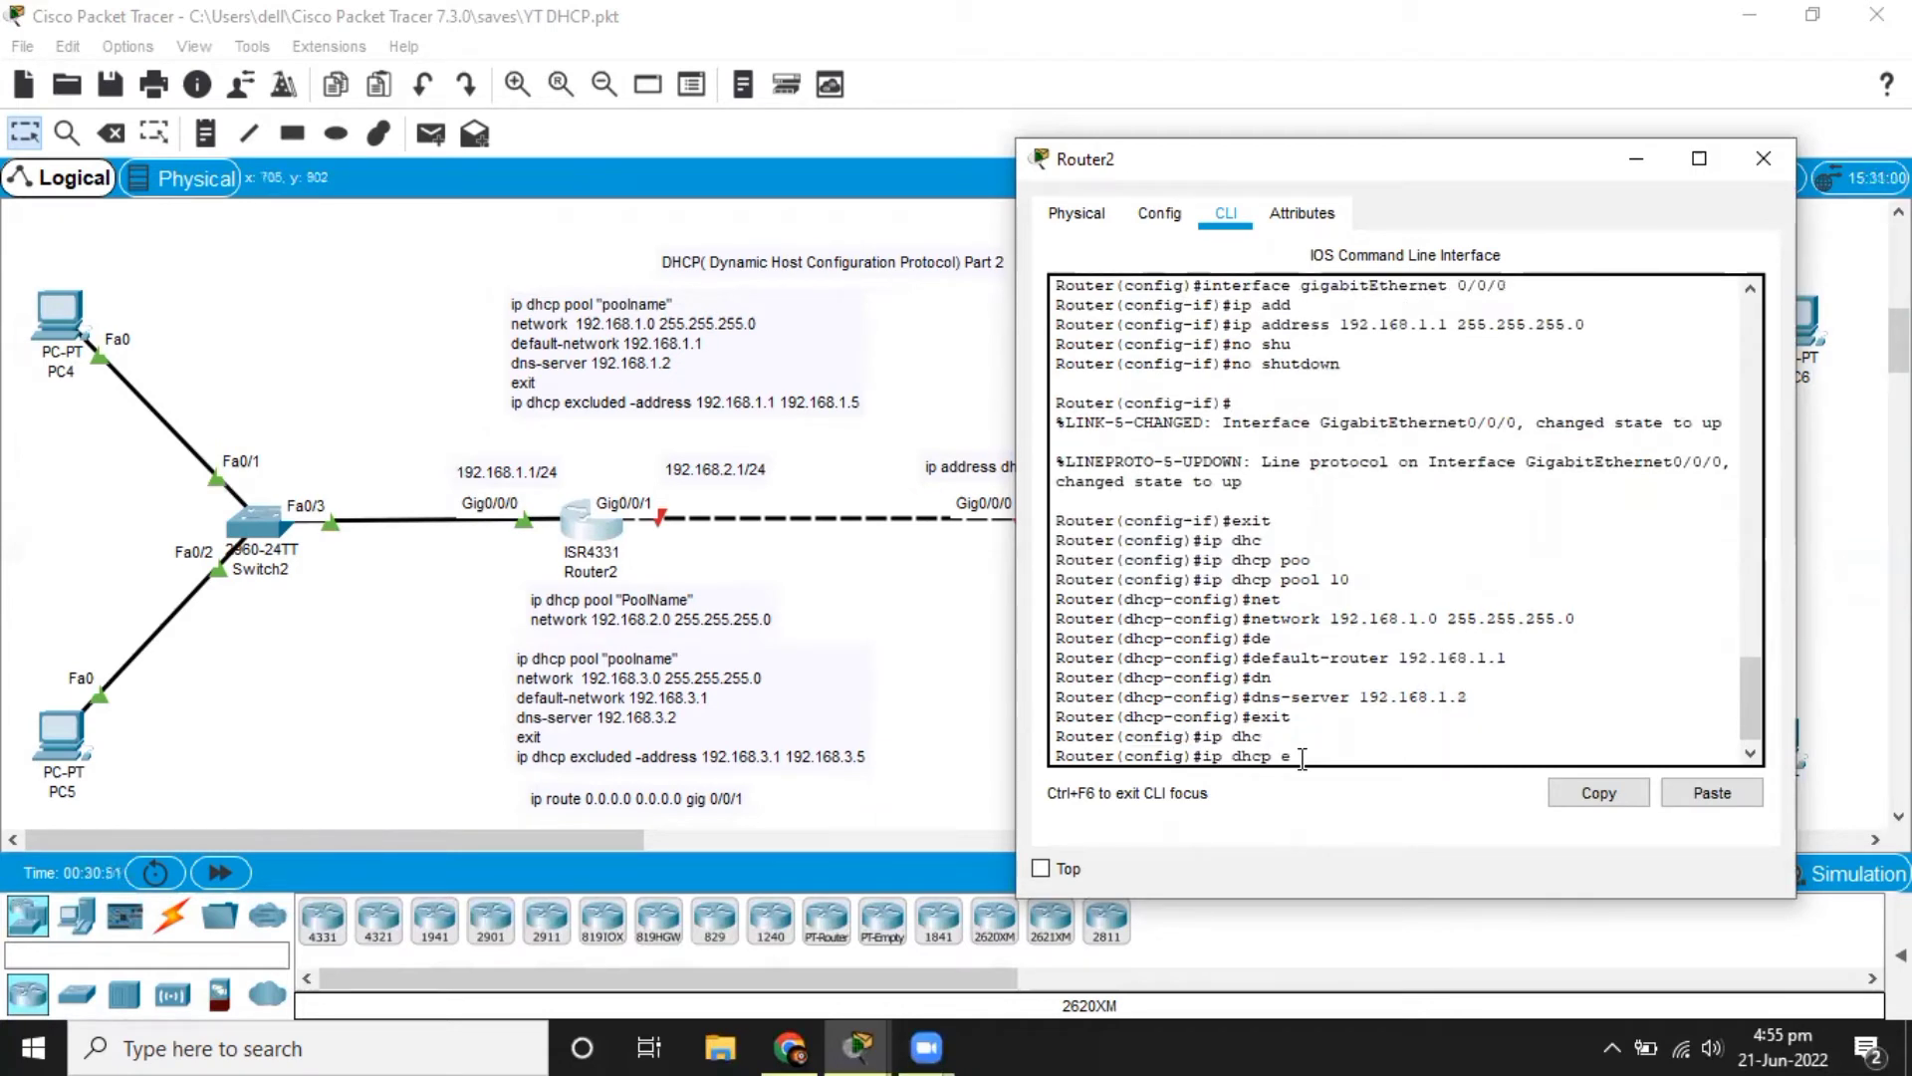
pyautogui.write('x')
pyautogui.press('Tab')
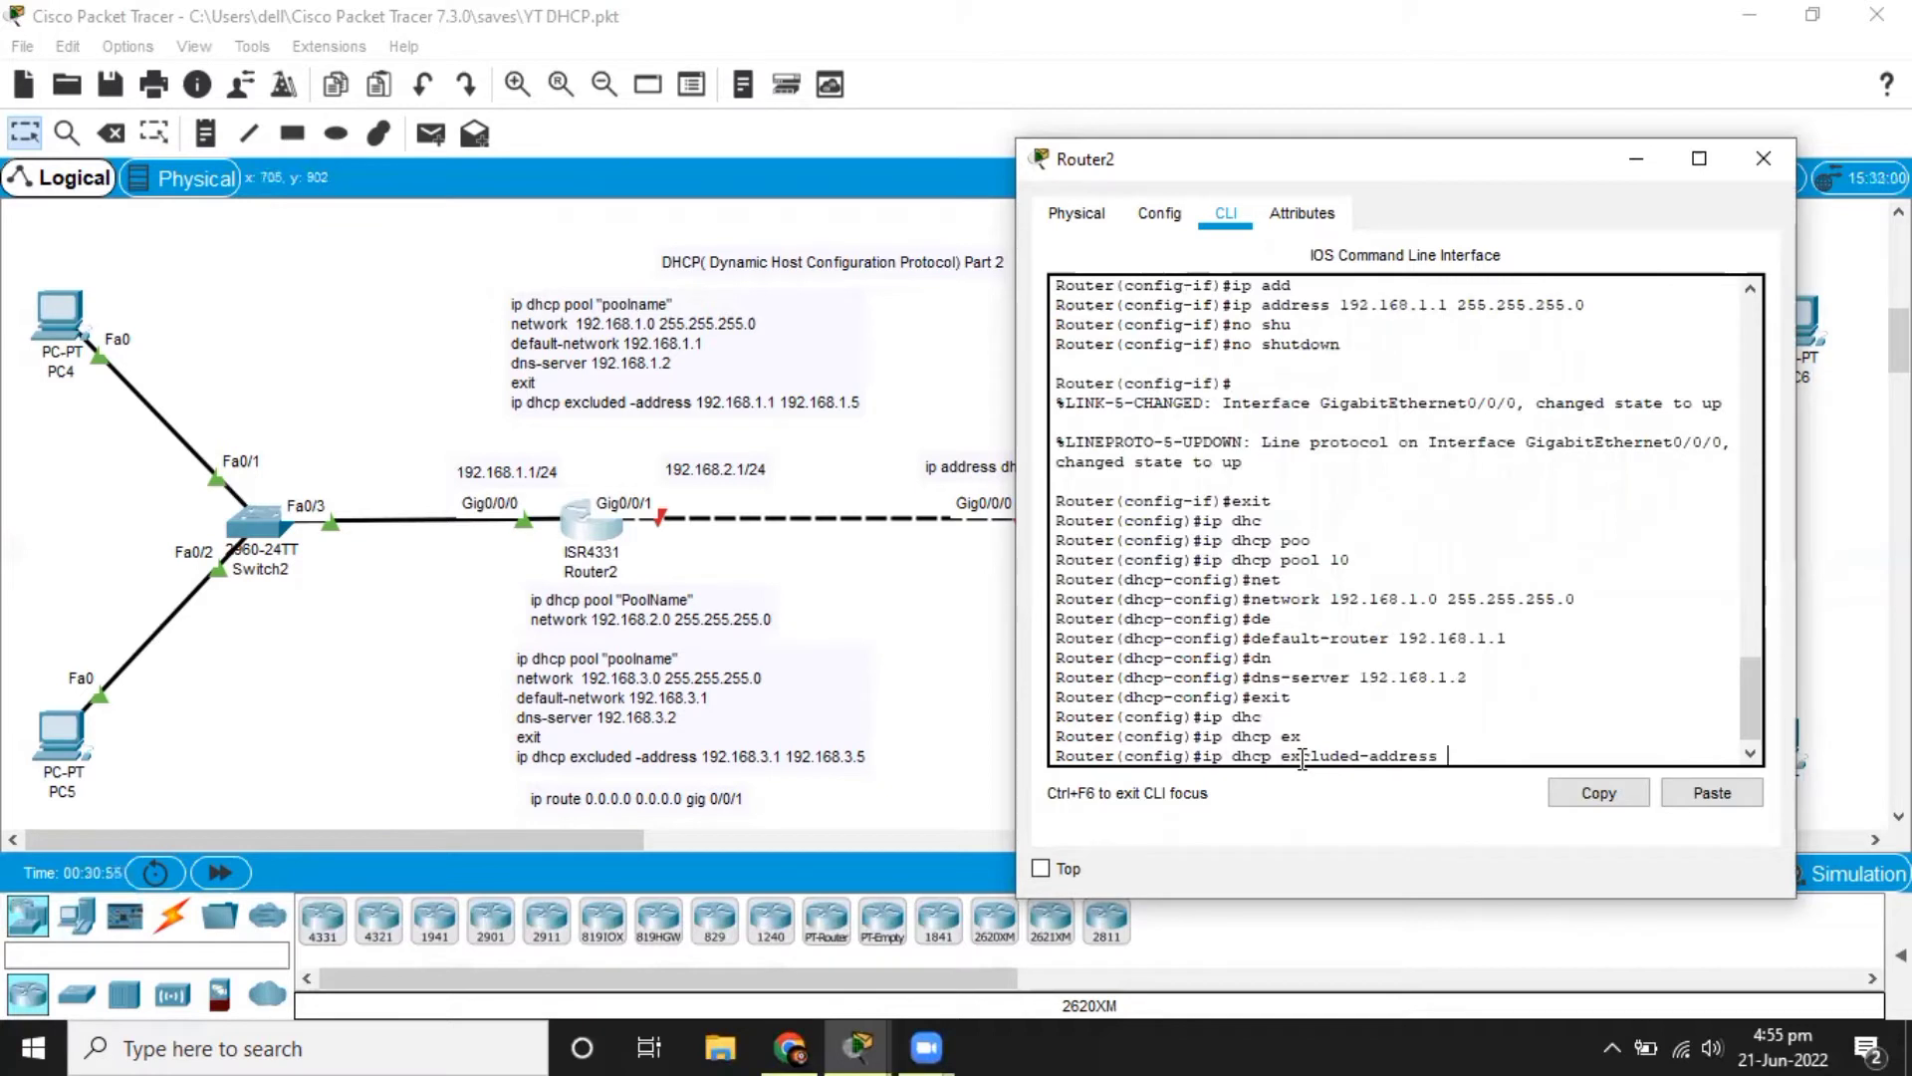
pyautogui.write('192.168.1.1  192.168.1.5')
pyautogui.press('Return')
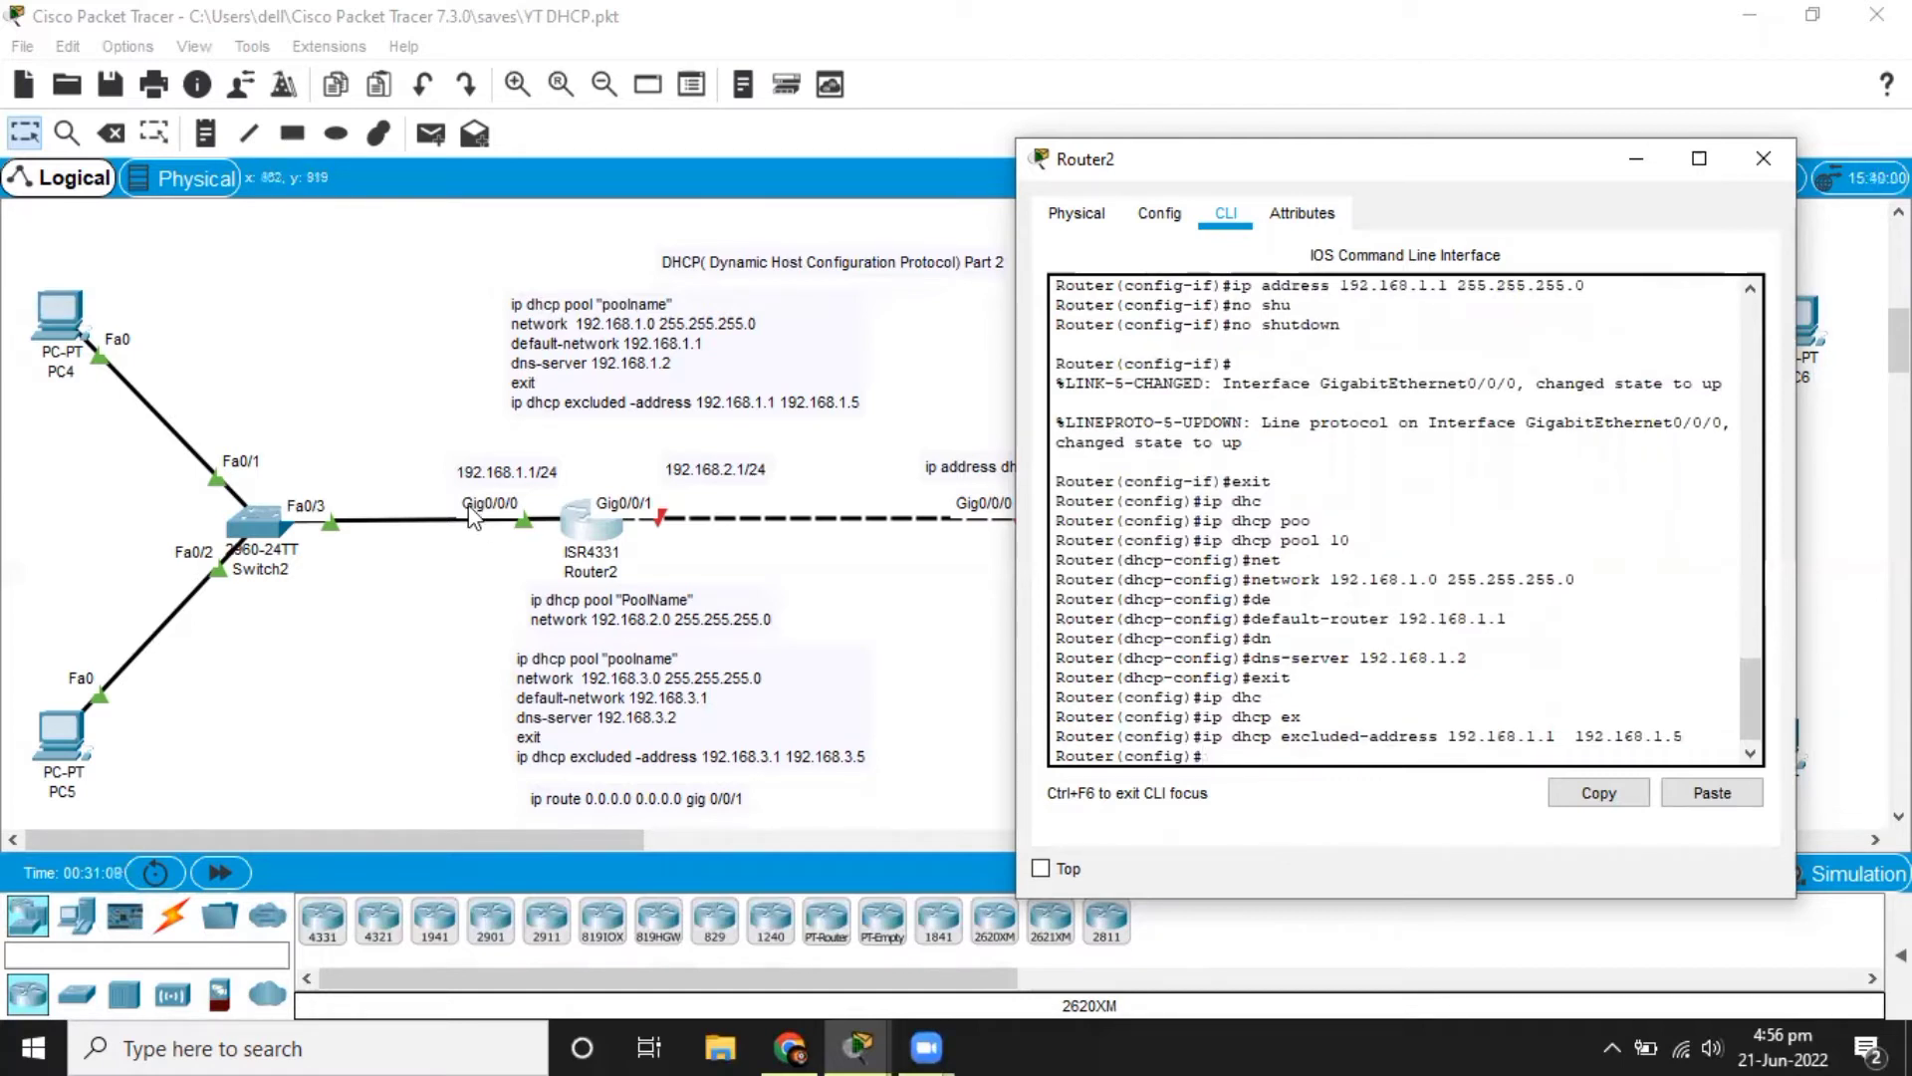
# Switch PC4's IPv4 configuration from static to DHCP so it requests an address from Router2.
pyautogui.click(317, 374)
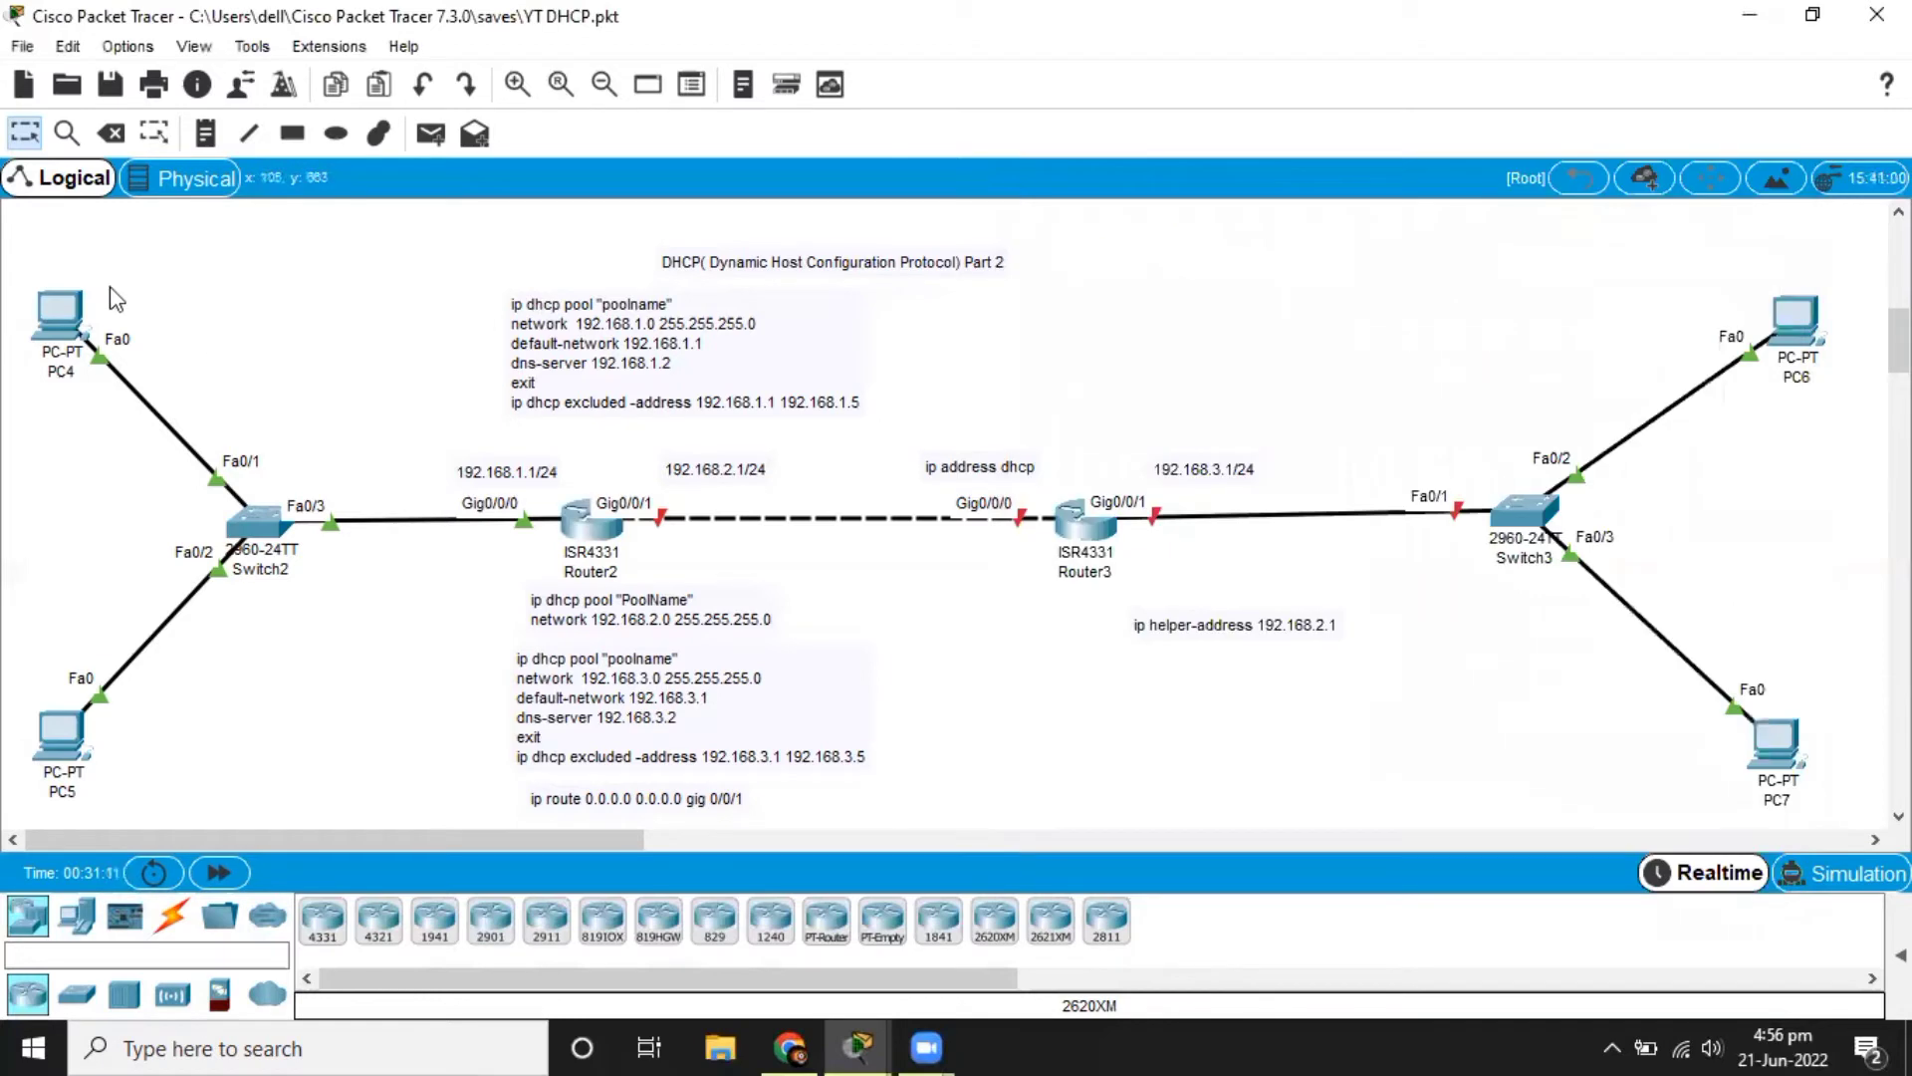
pyautogui.click(56, 315)
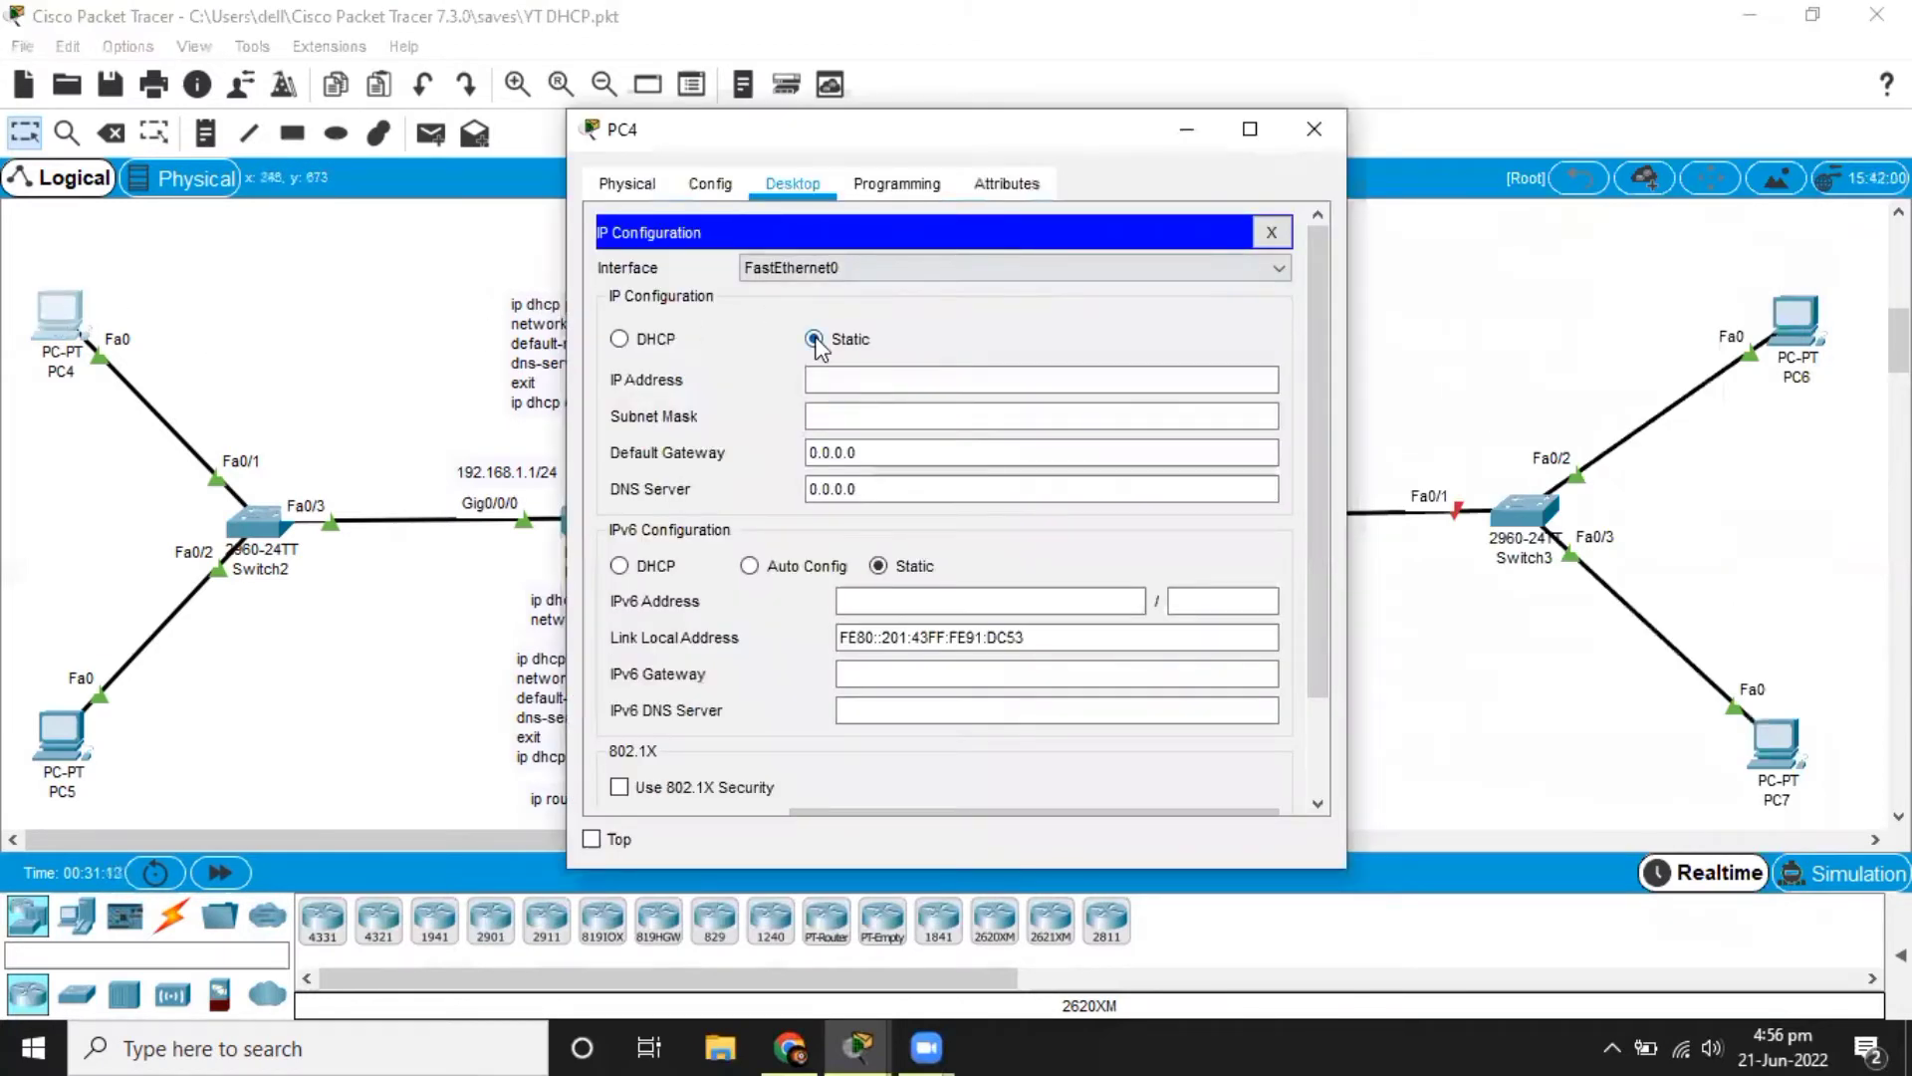
pyautogui.click(855, 379)
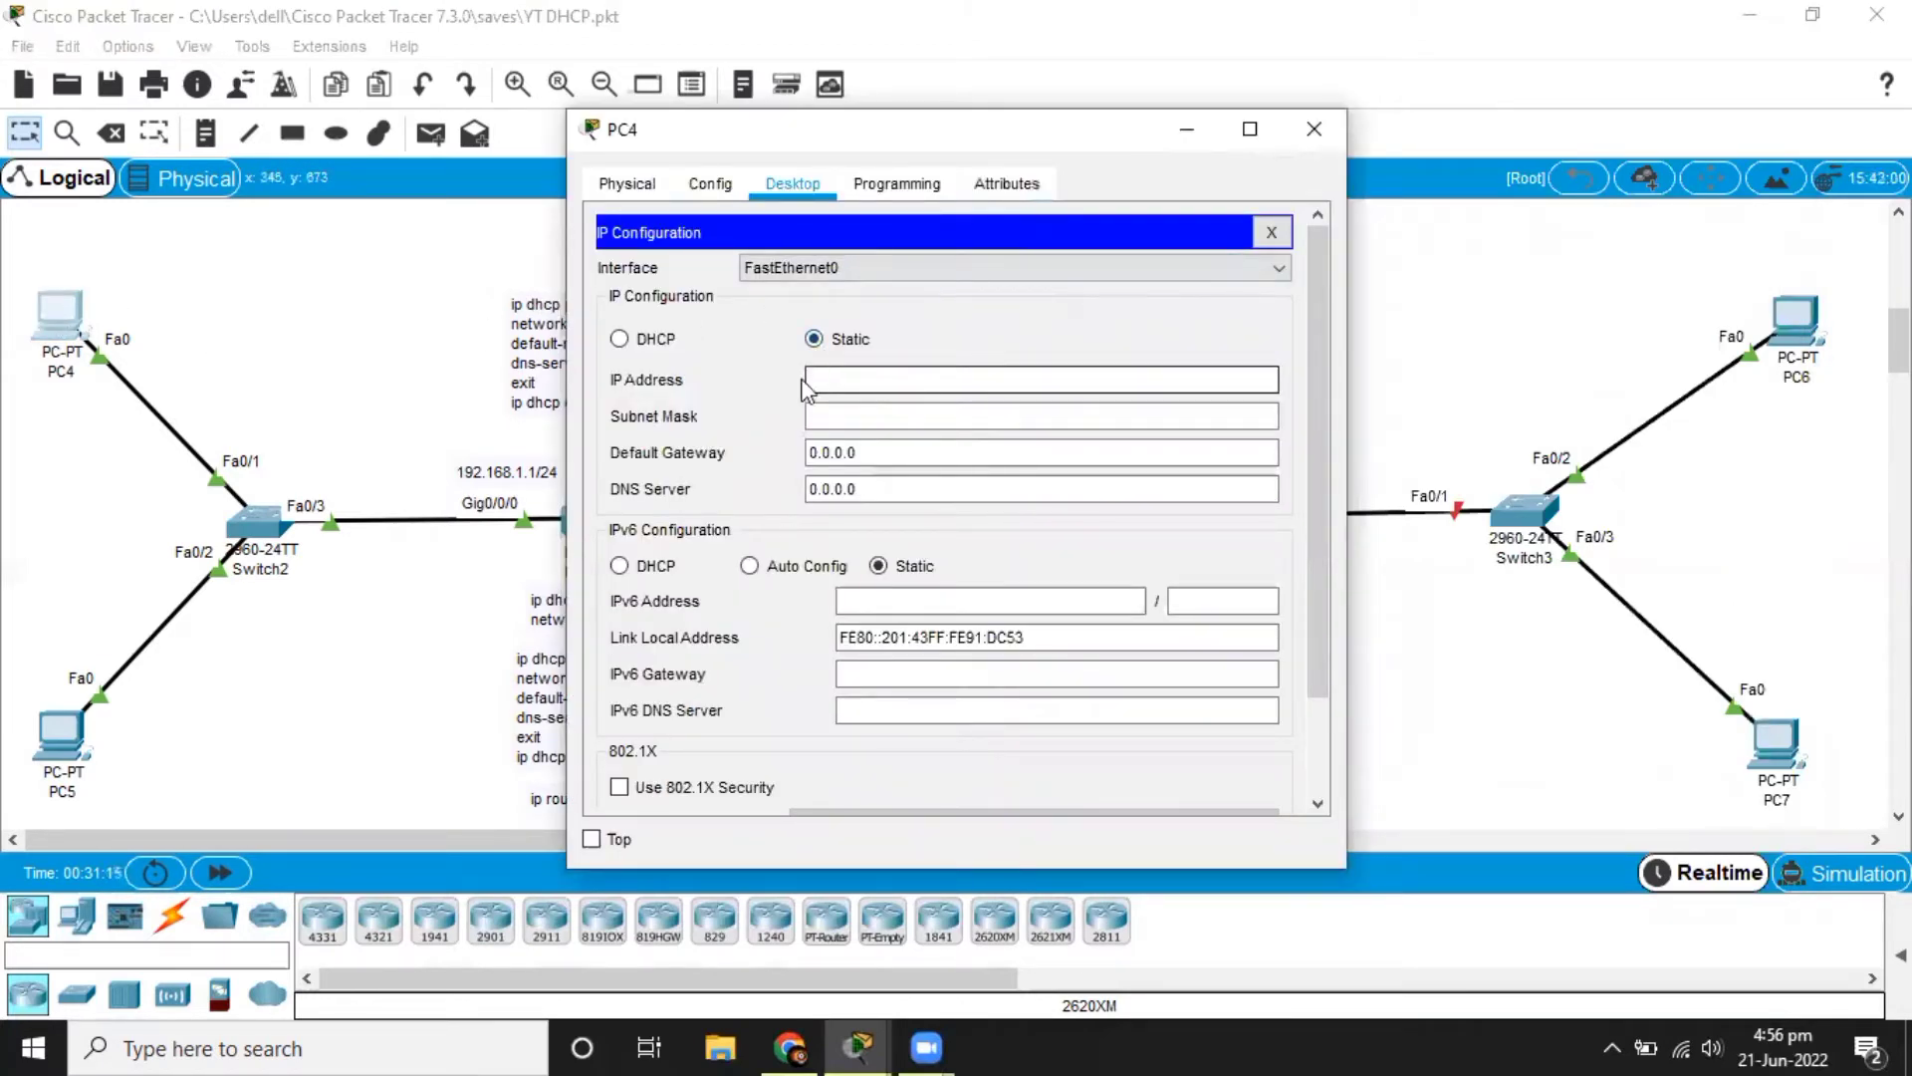
pyautogui.click(669, 341)
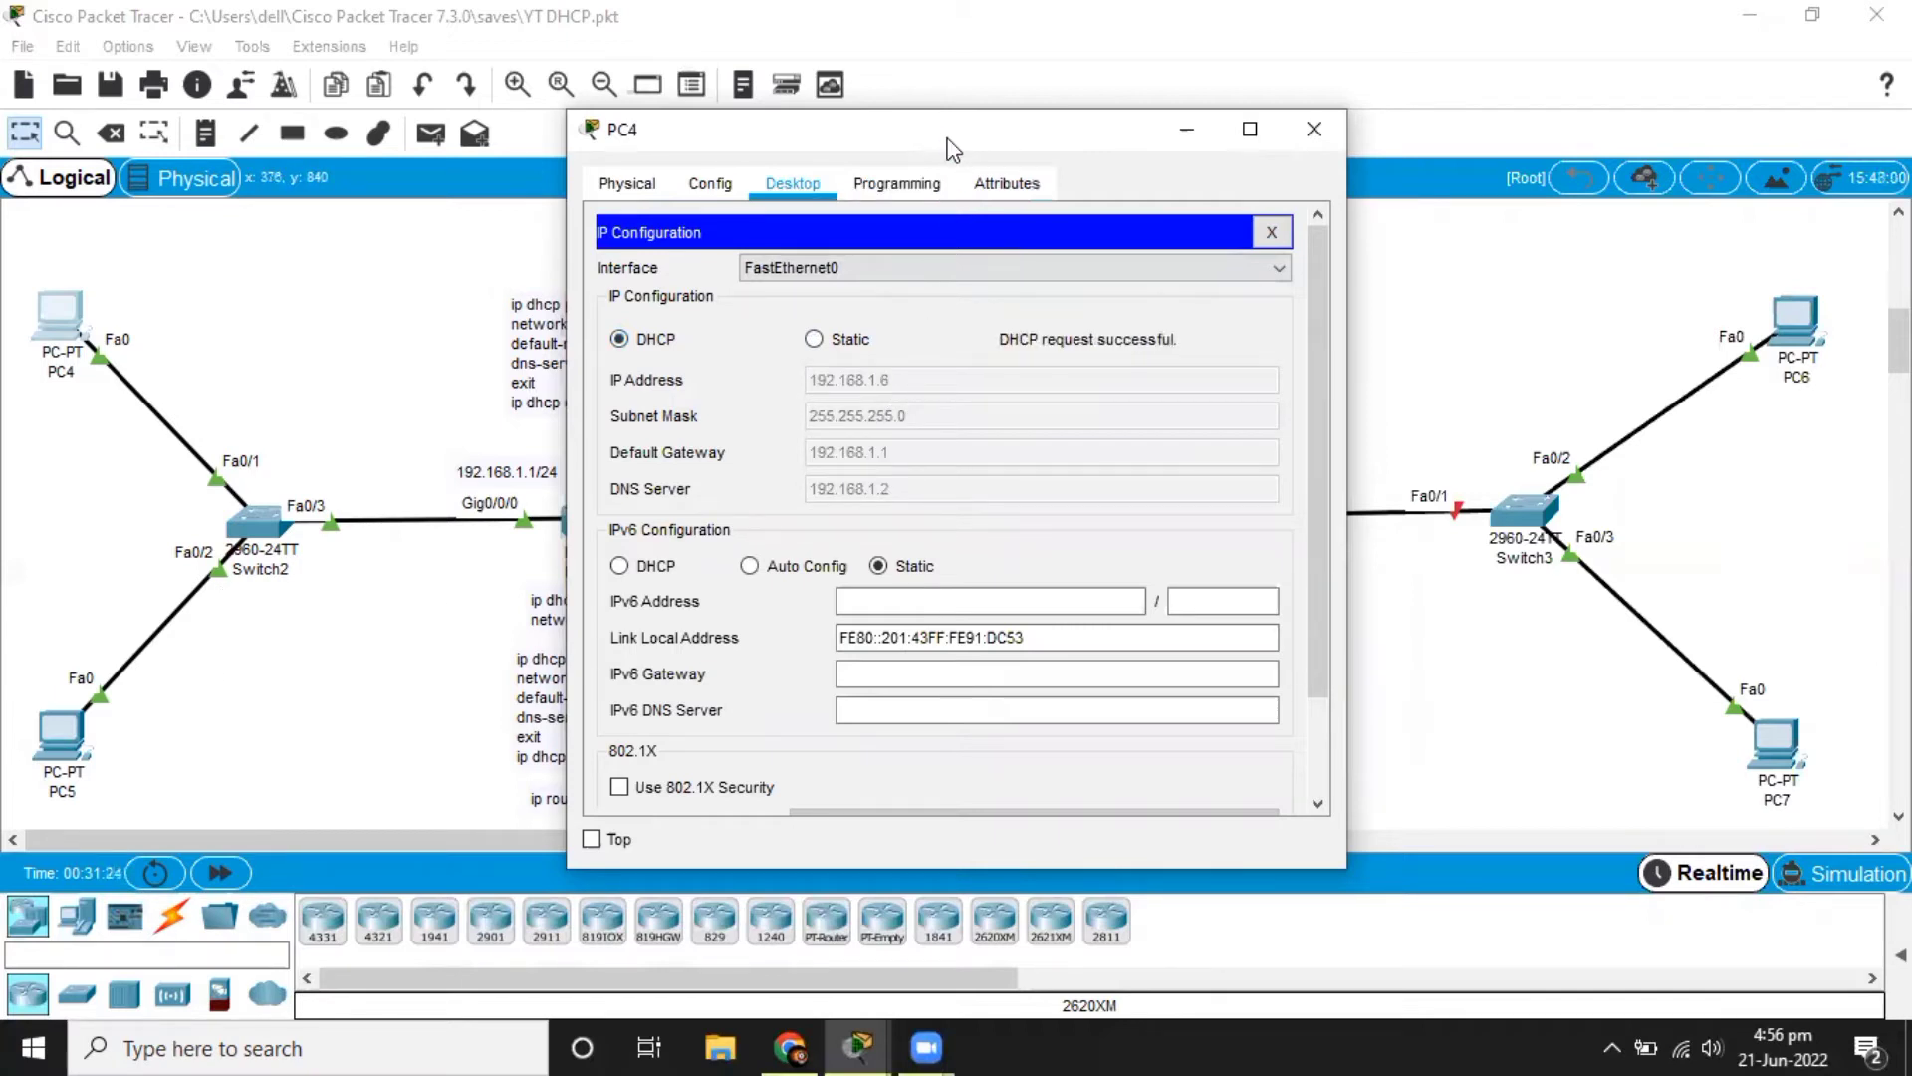
pyautogui.moveTo(951, 148); pyautogui.dragTo(1335, 162)
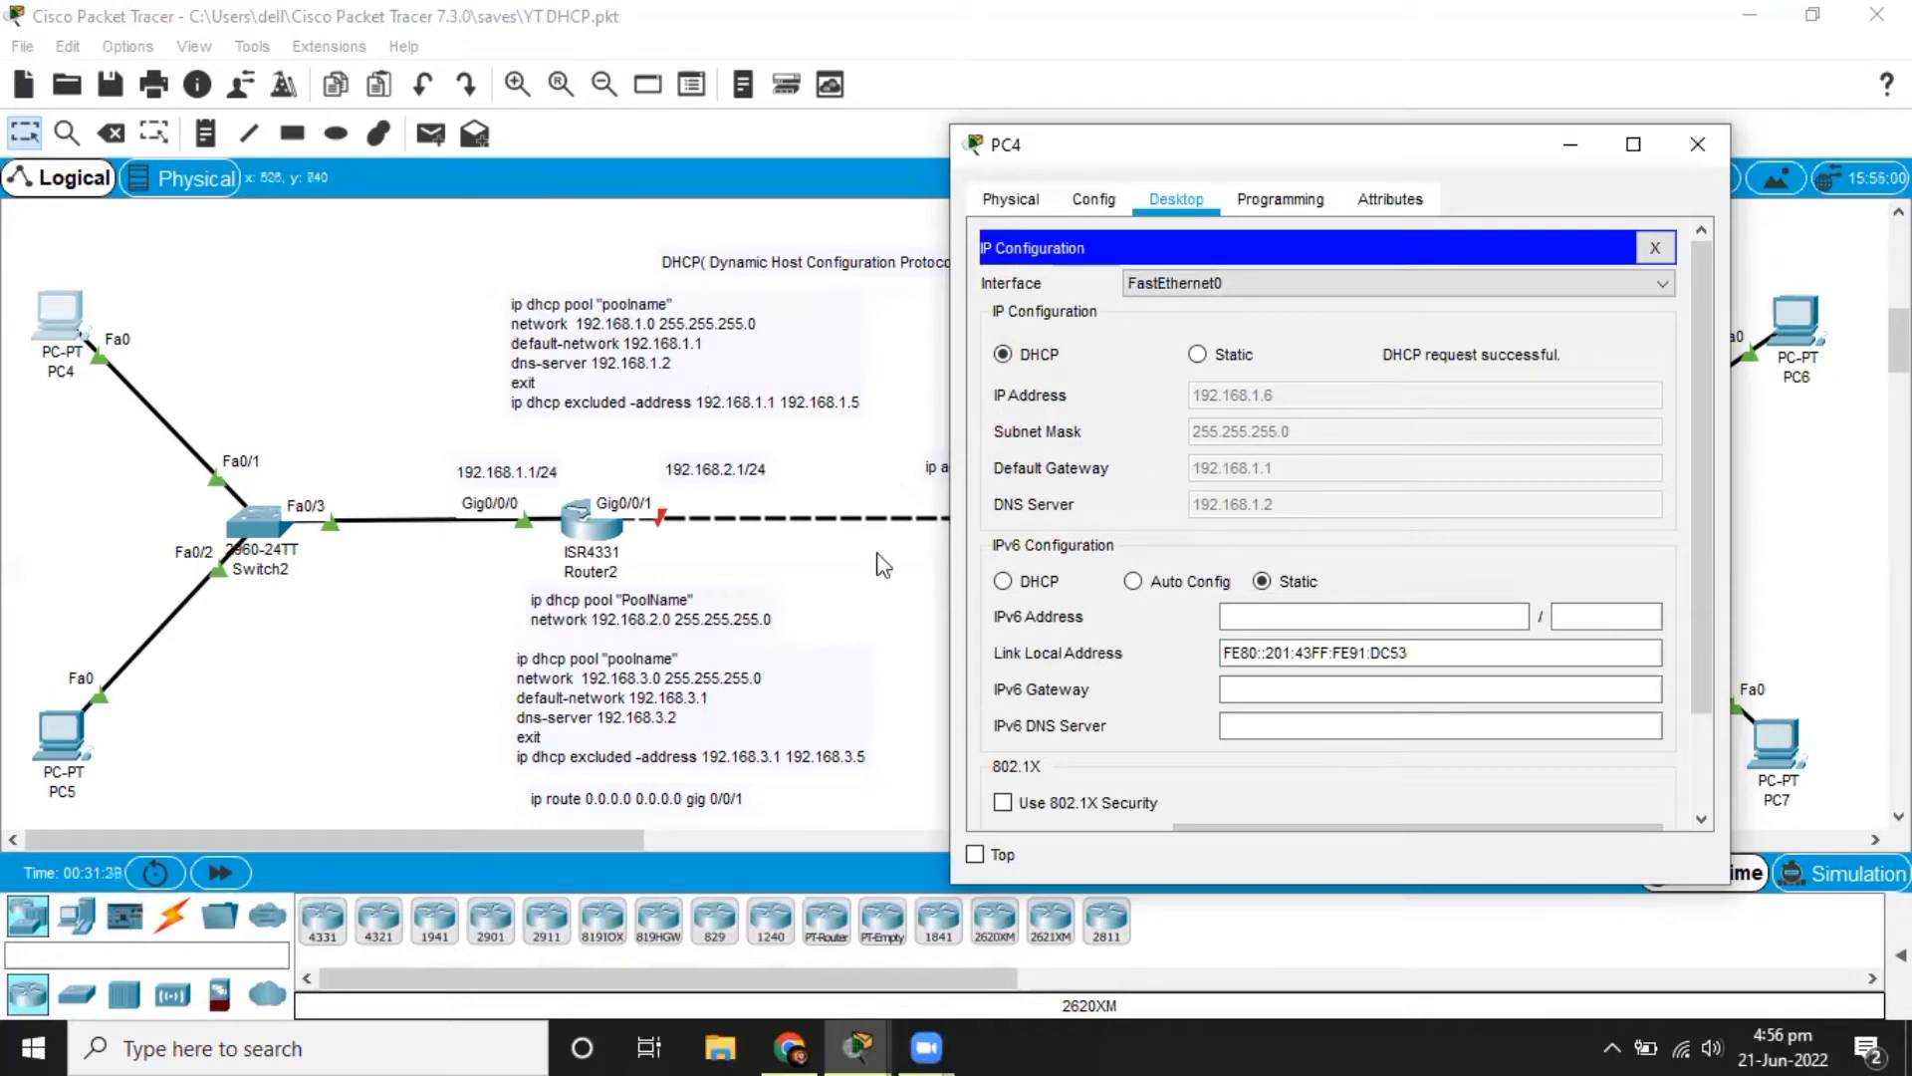
# Set PC5's IPv4 configuration to DHCP and return to the topology.
pyautogui.click(62, 735)
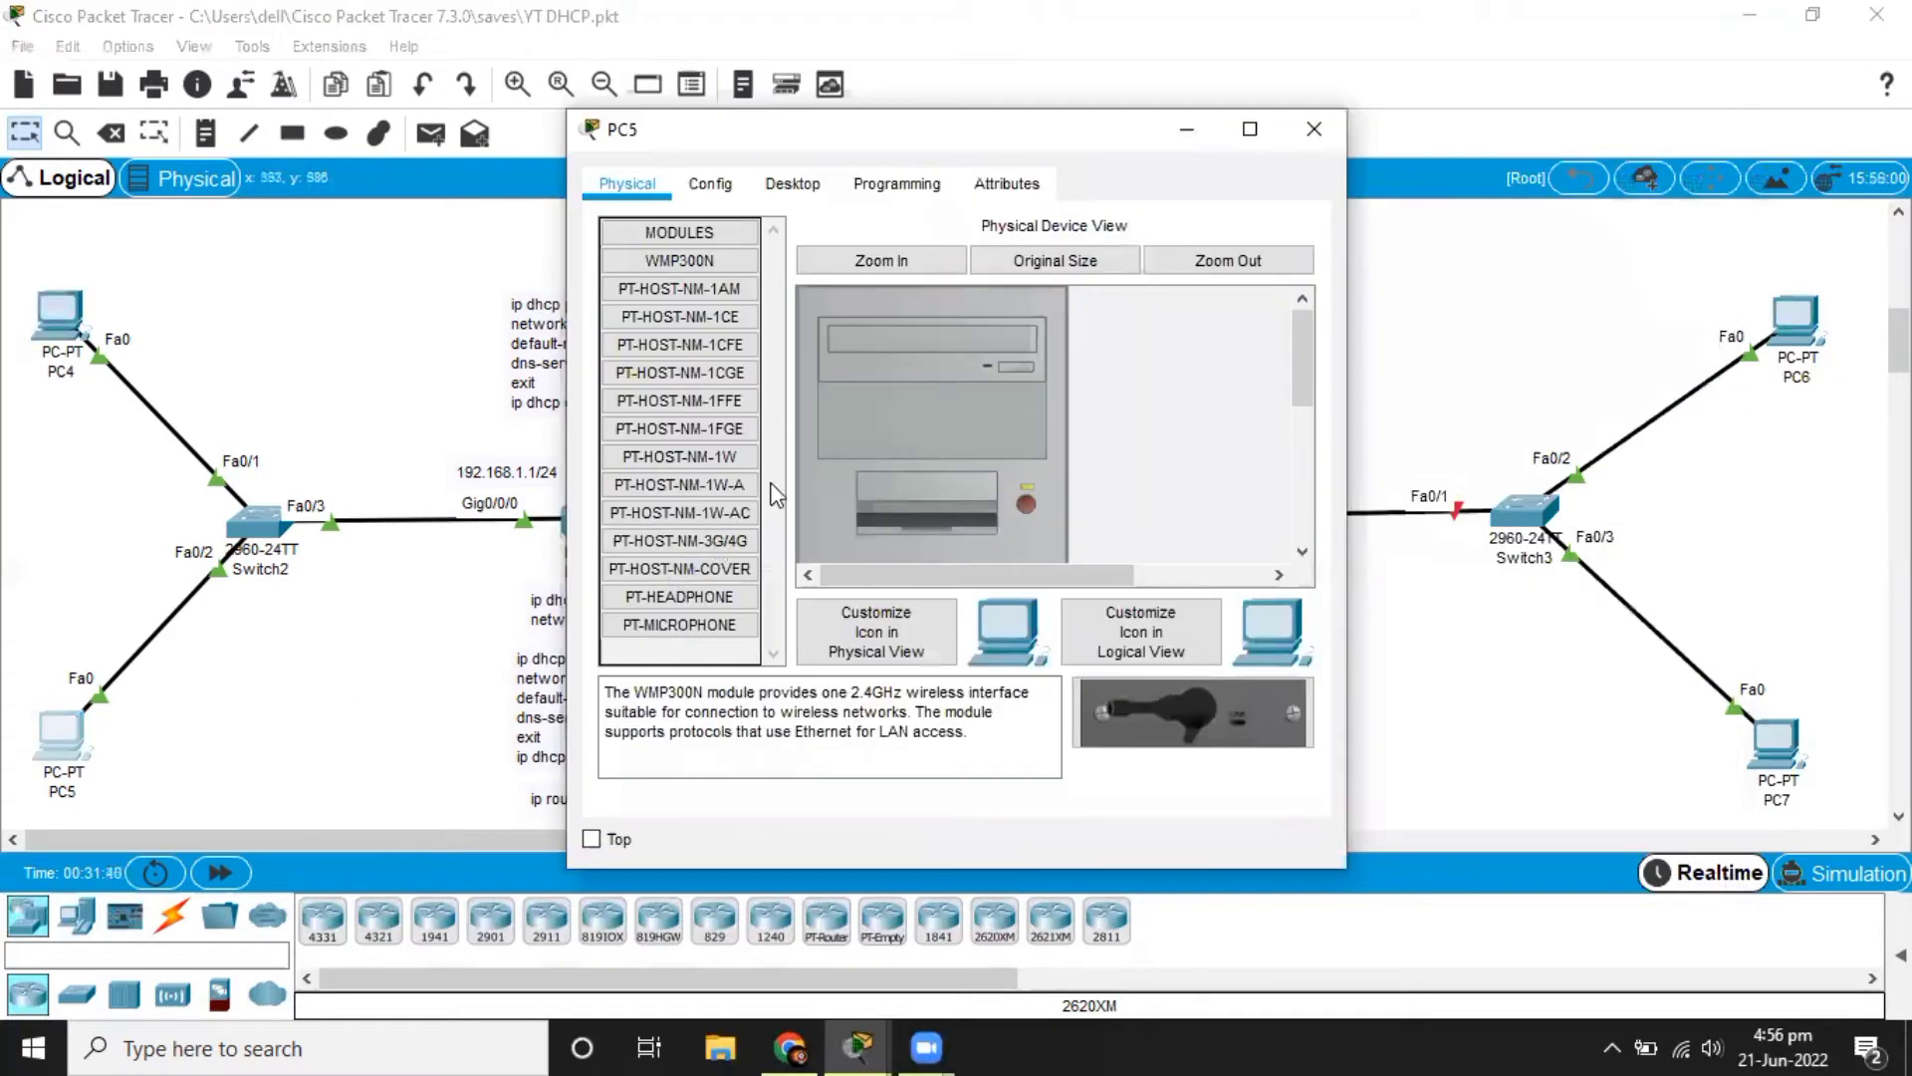
pyautogui.click(823, 189)
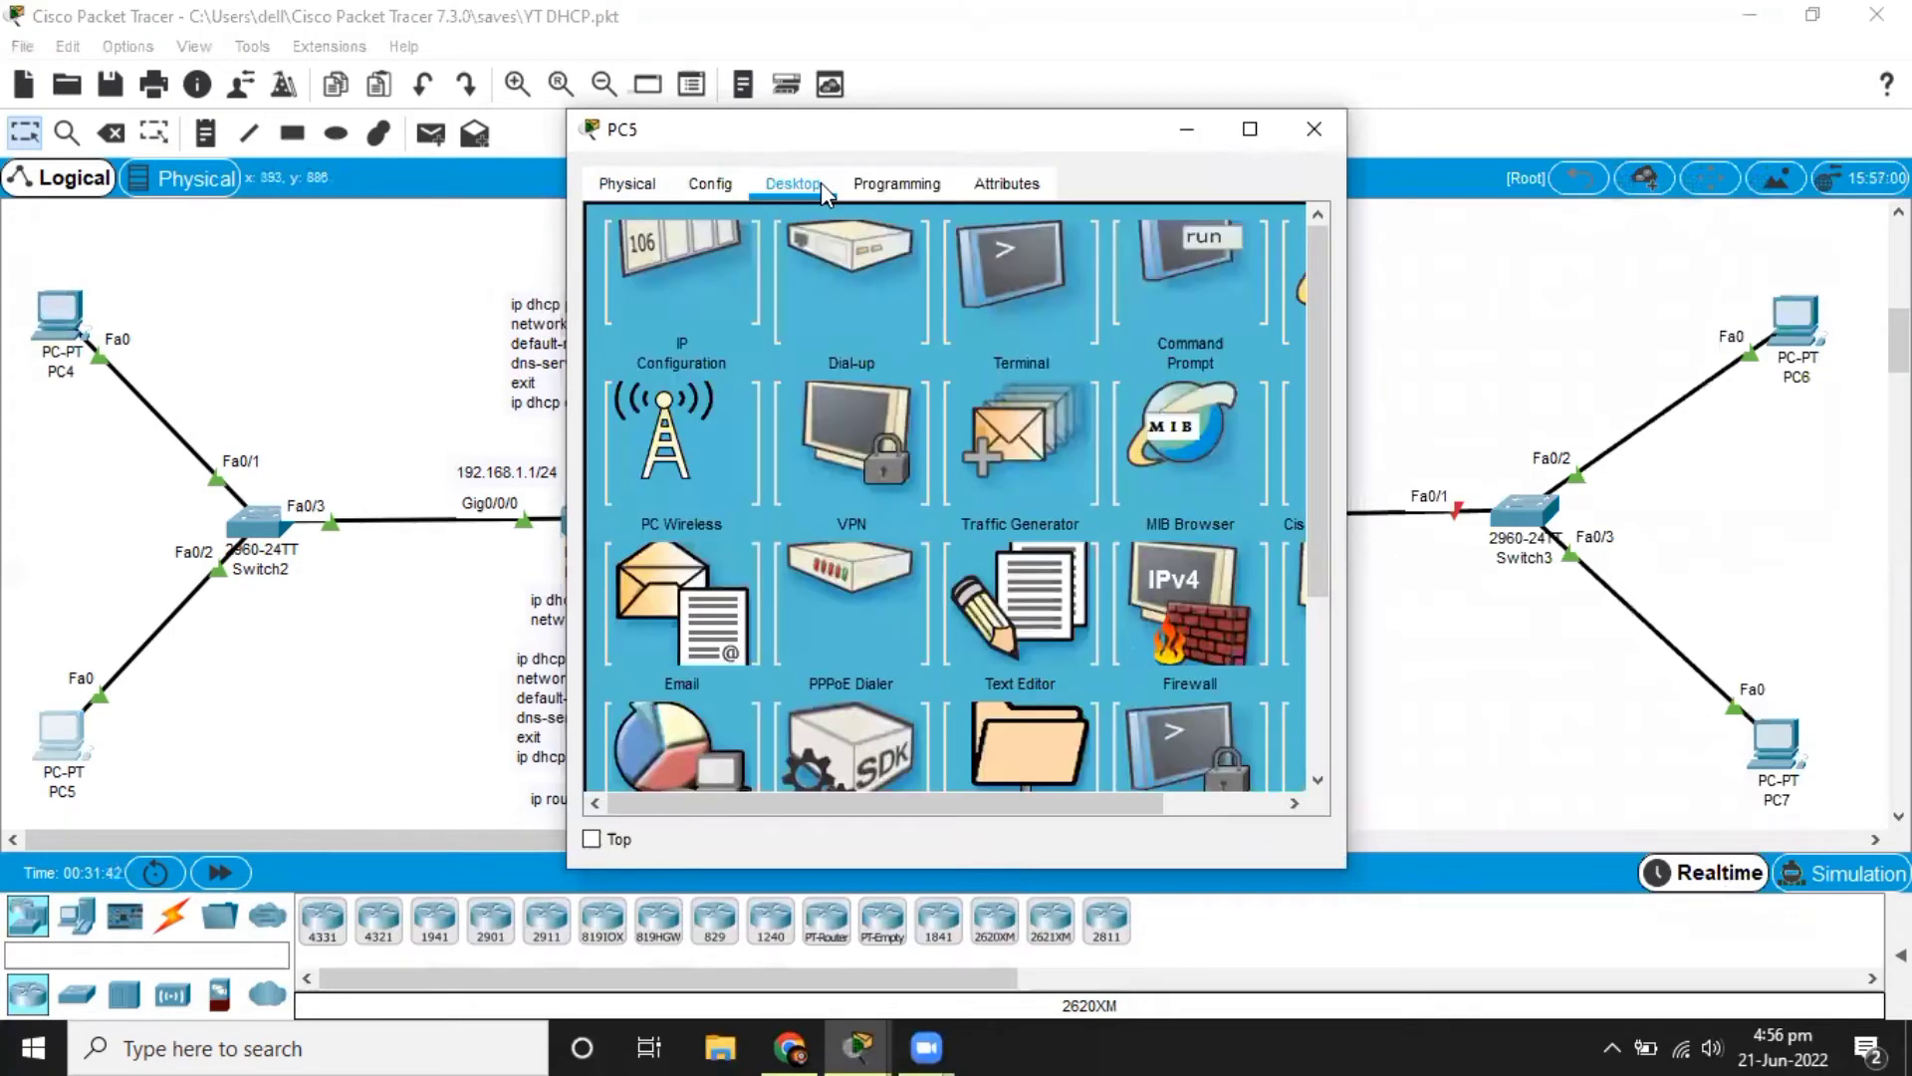
pyautogui.click(670, 291)
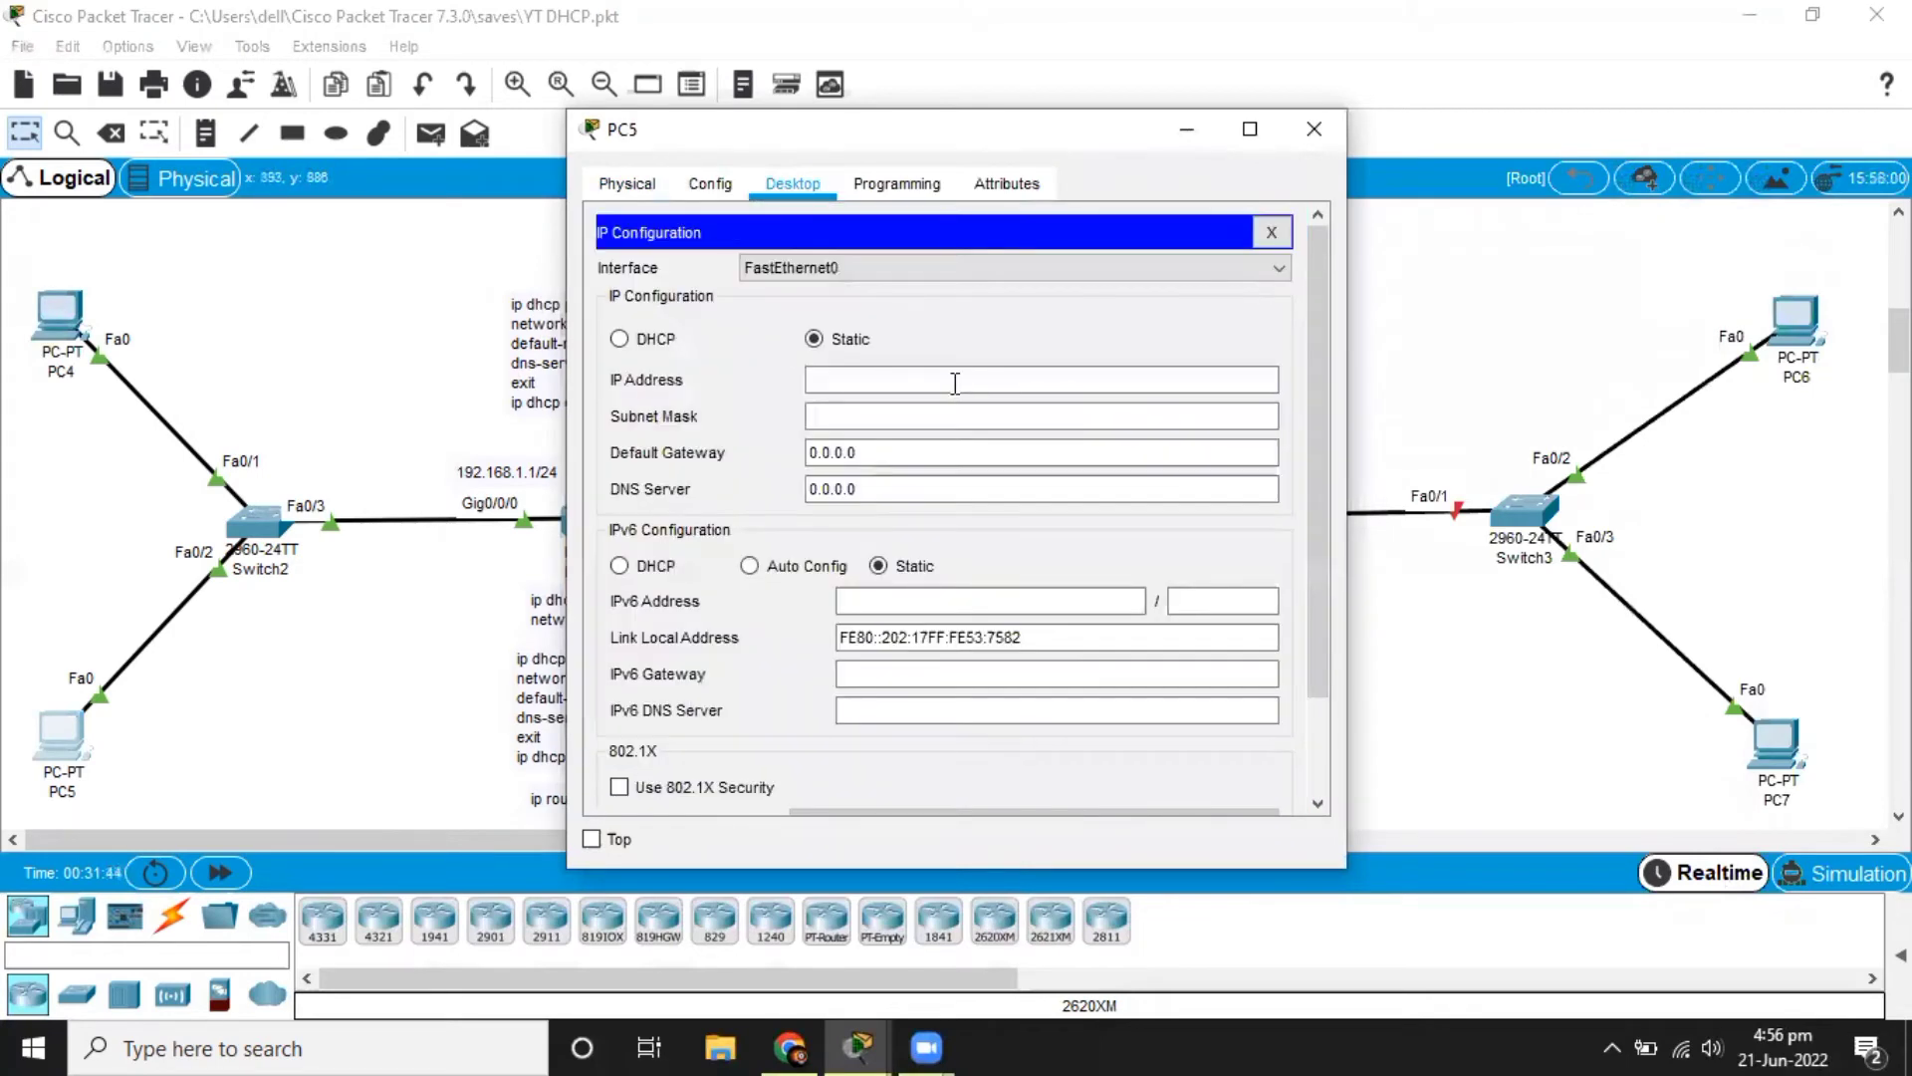
pyautogui.click(638, 341)
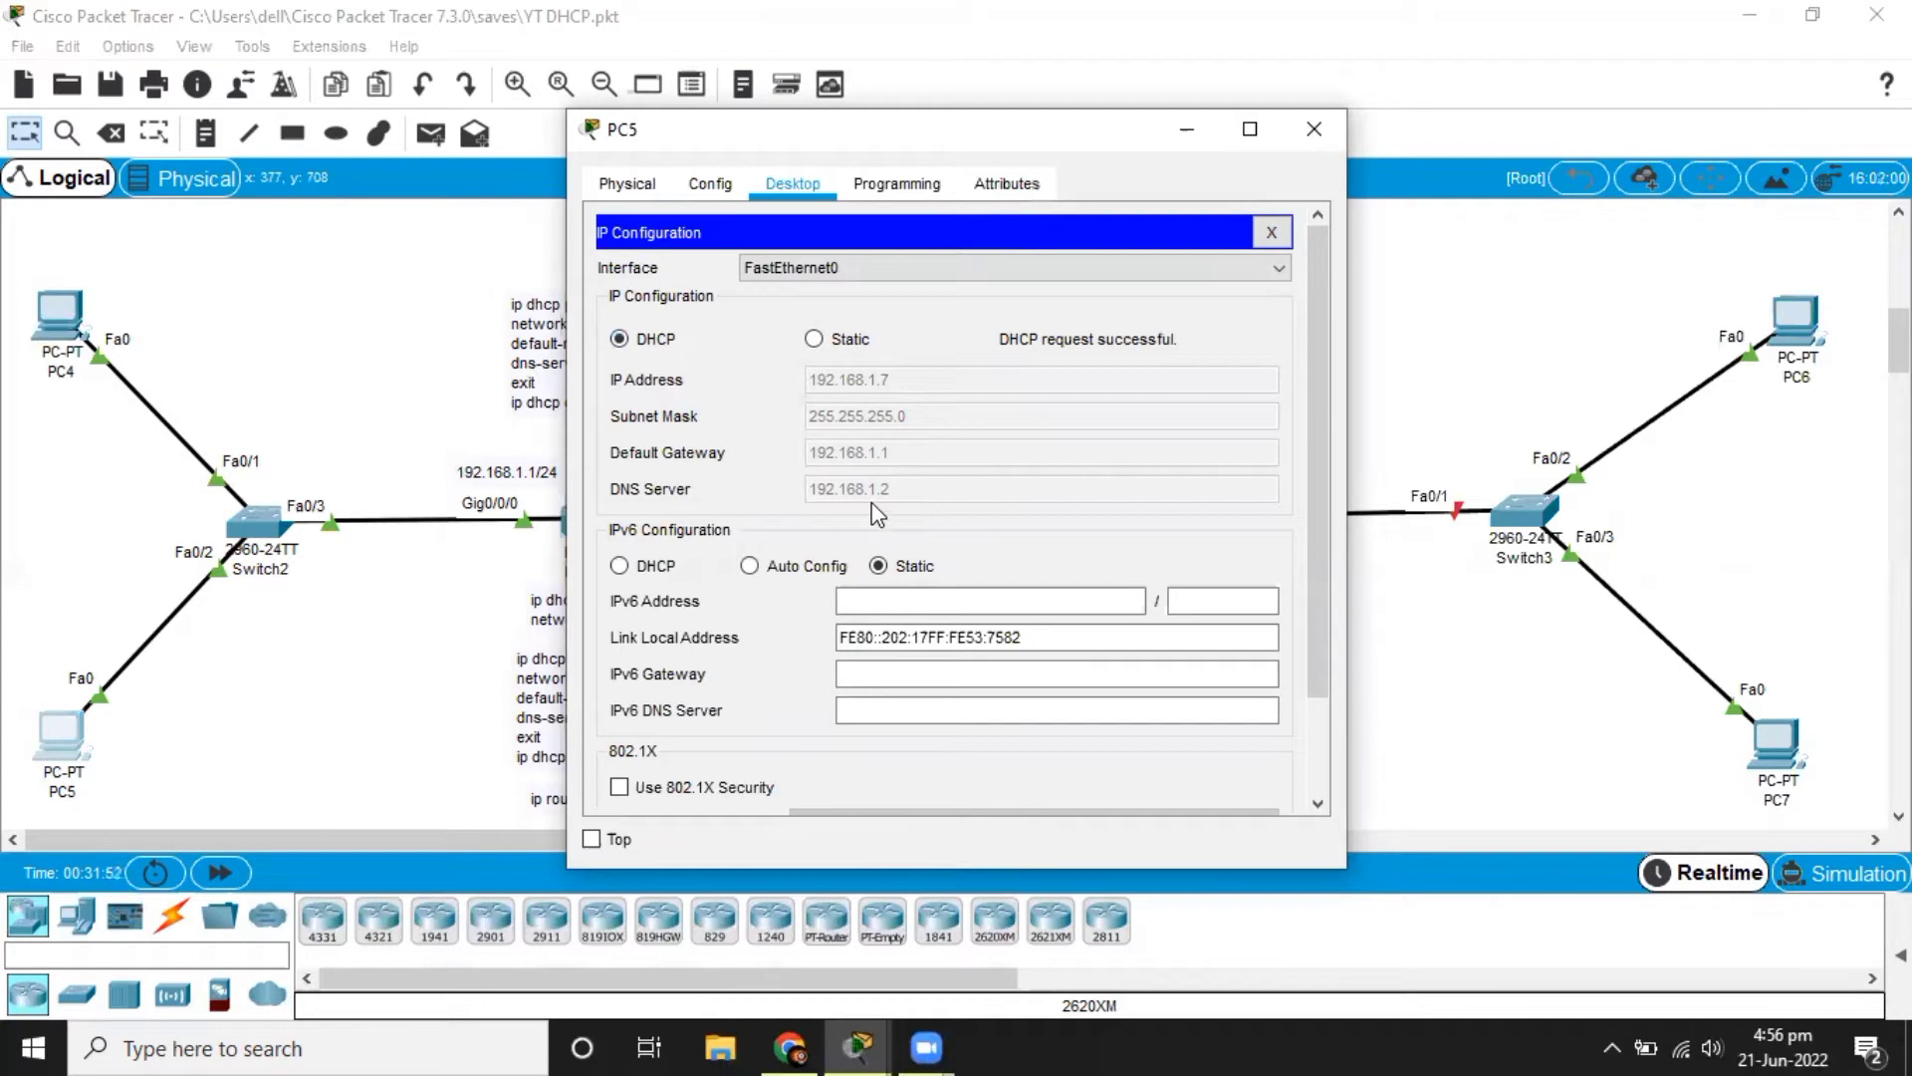
pyautogui.click(421, 395)
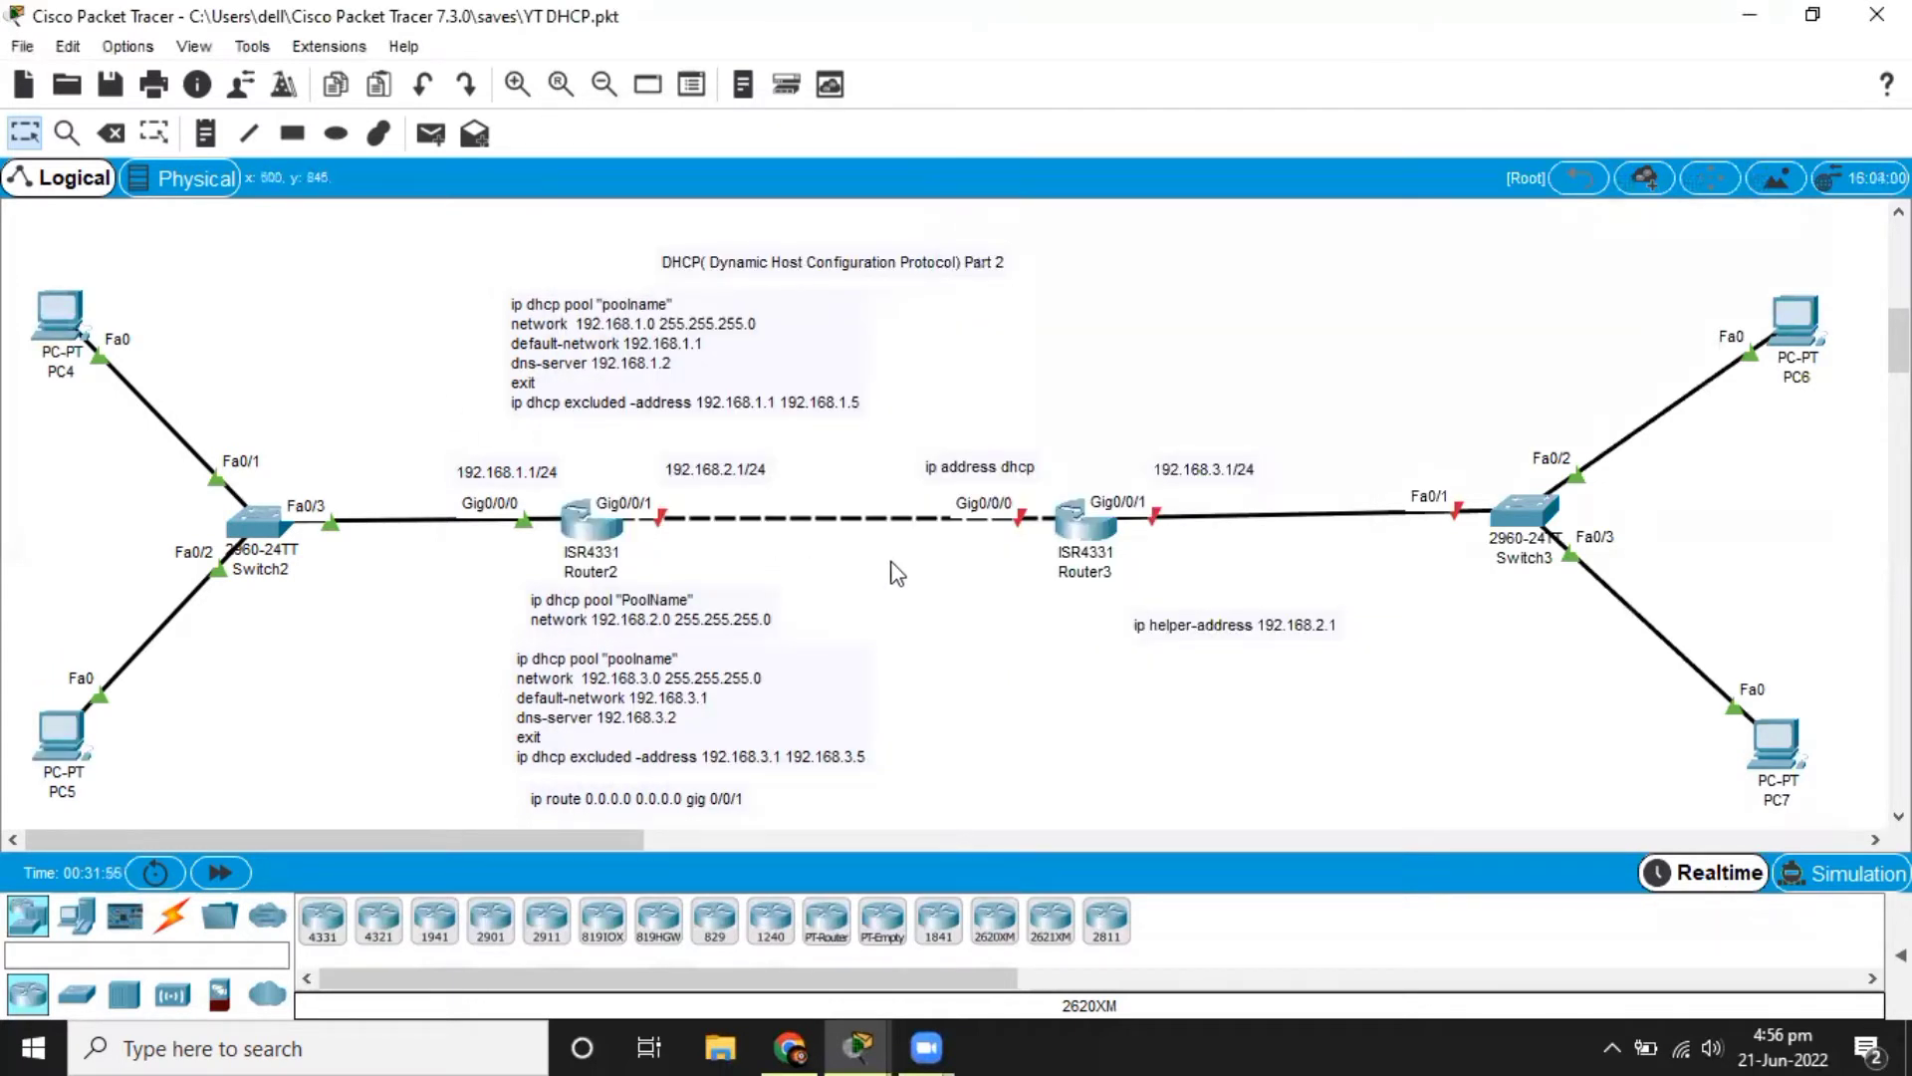
# Open Router3's command-line interface and enter privileged mode with the enable command.
pyautogui.click(1098, 524)
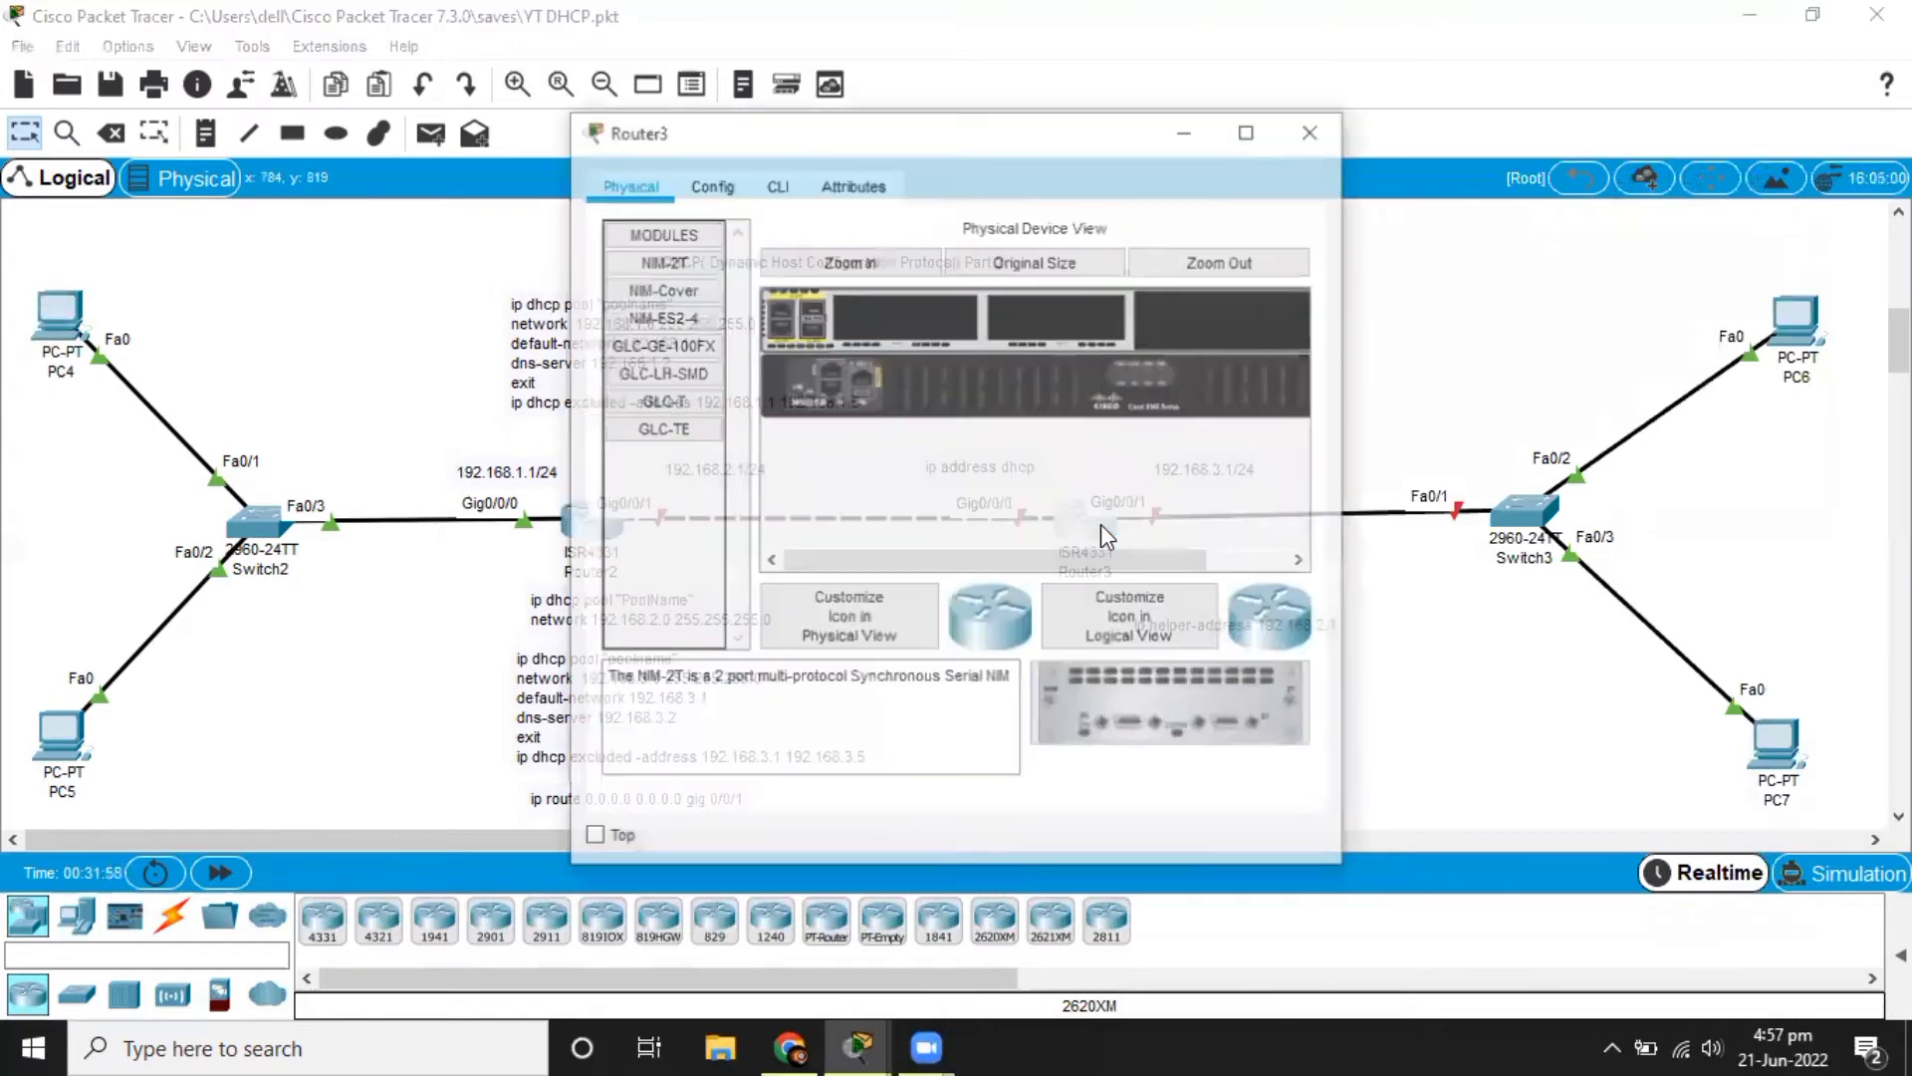
pyautogui.moveTo(994, 147); pyautogui.dragTo(704, 170)
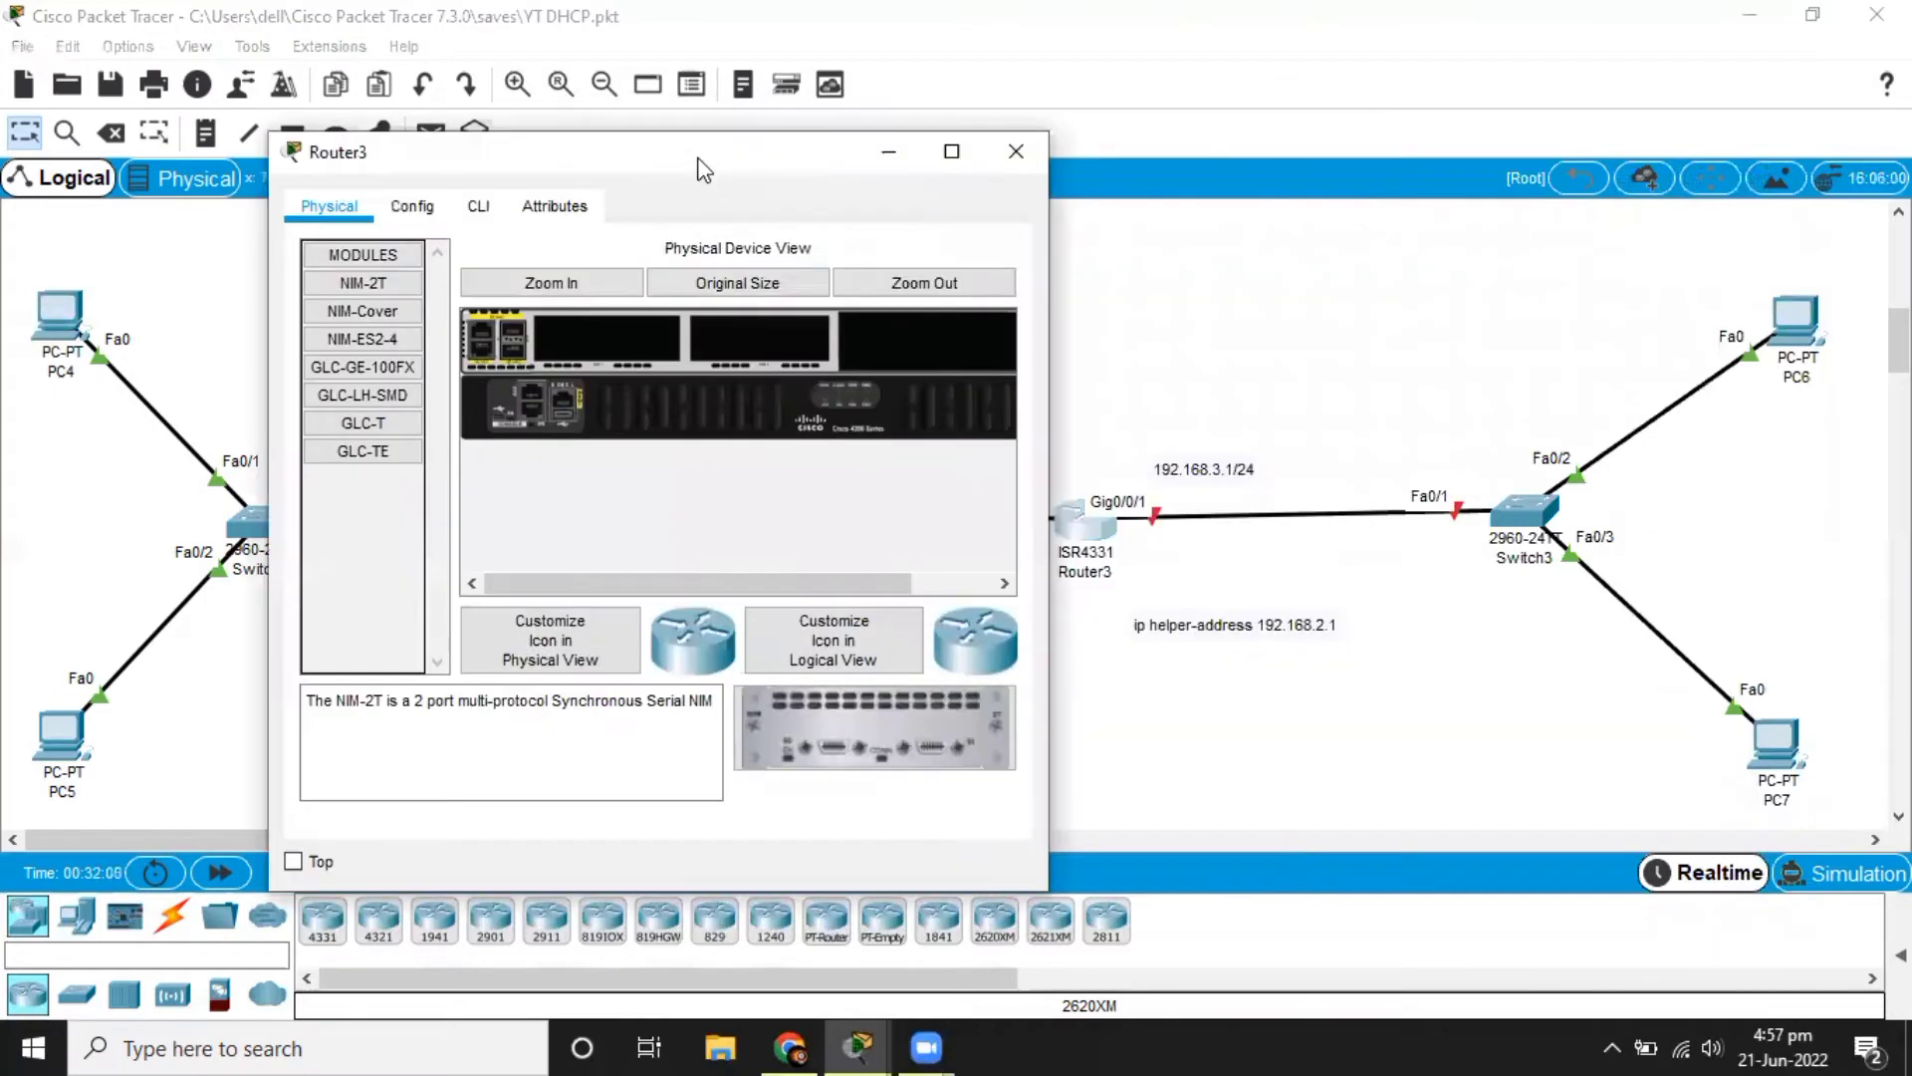
pyautogui.click(486, 203)
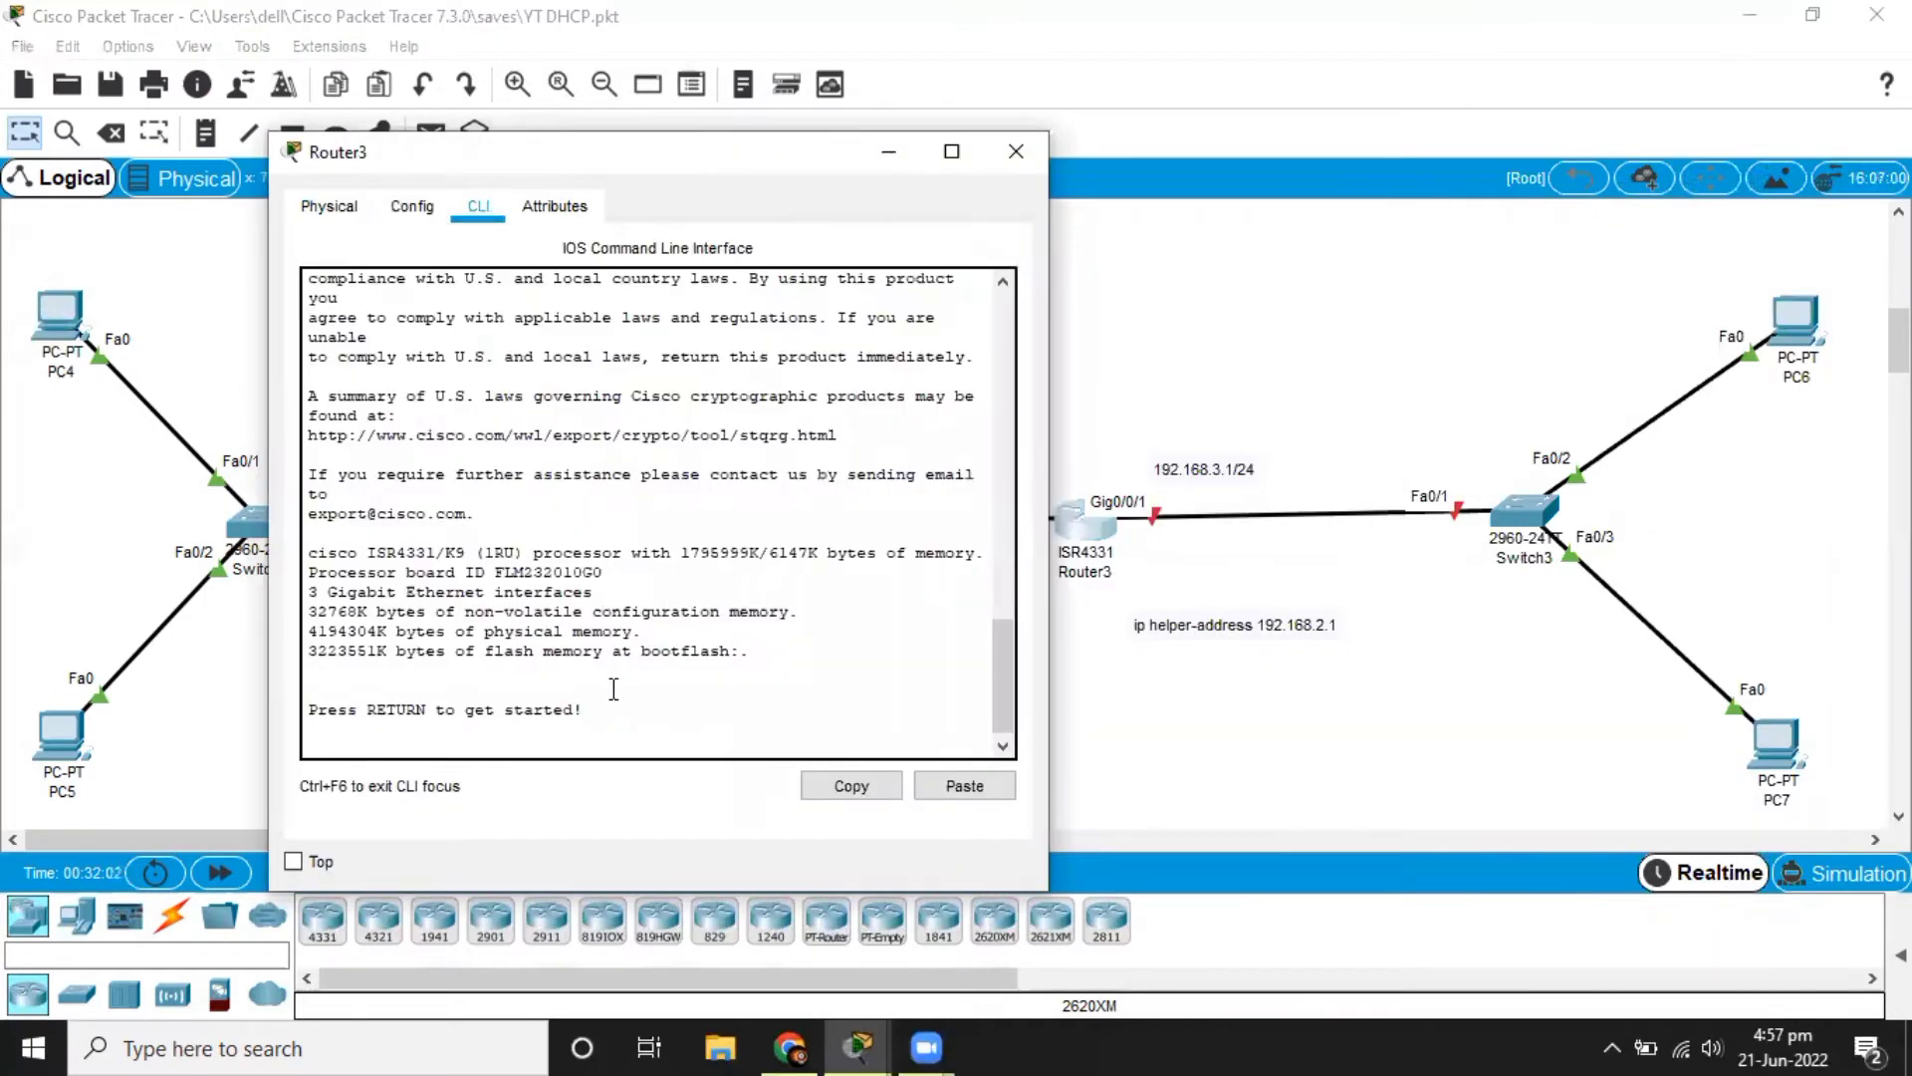
pyautogui.press('Return')
pyautogui.write('er>')
pyautogui.press('Tab')
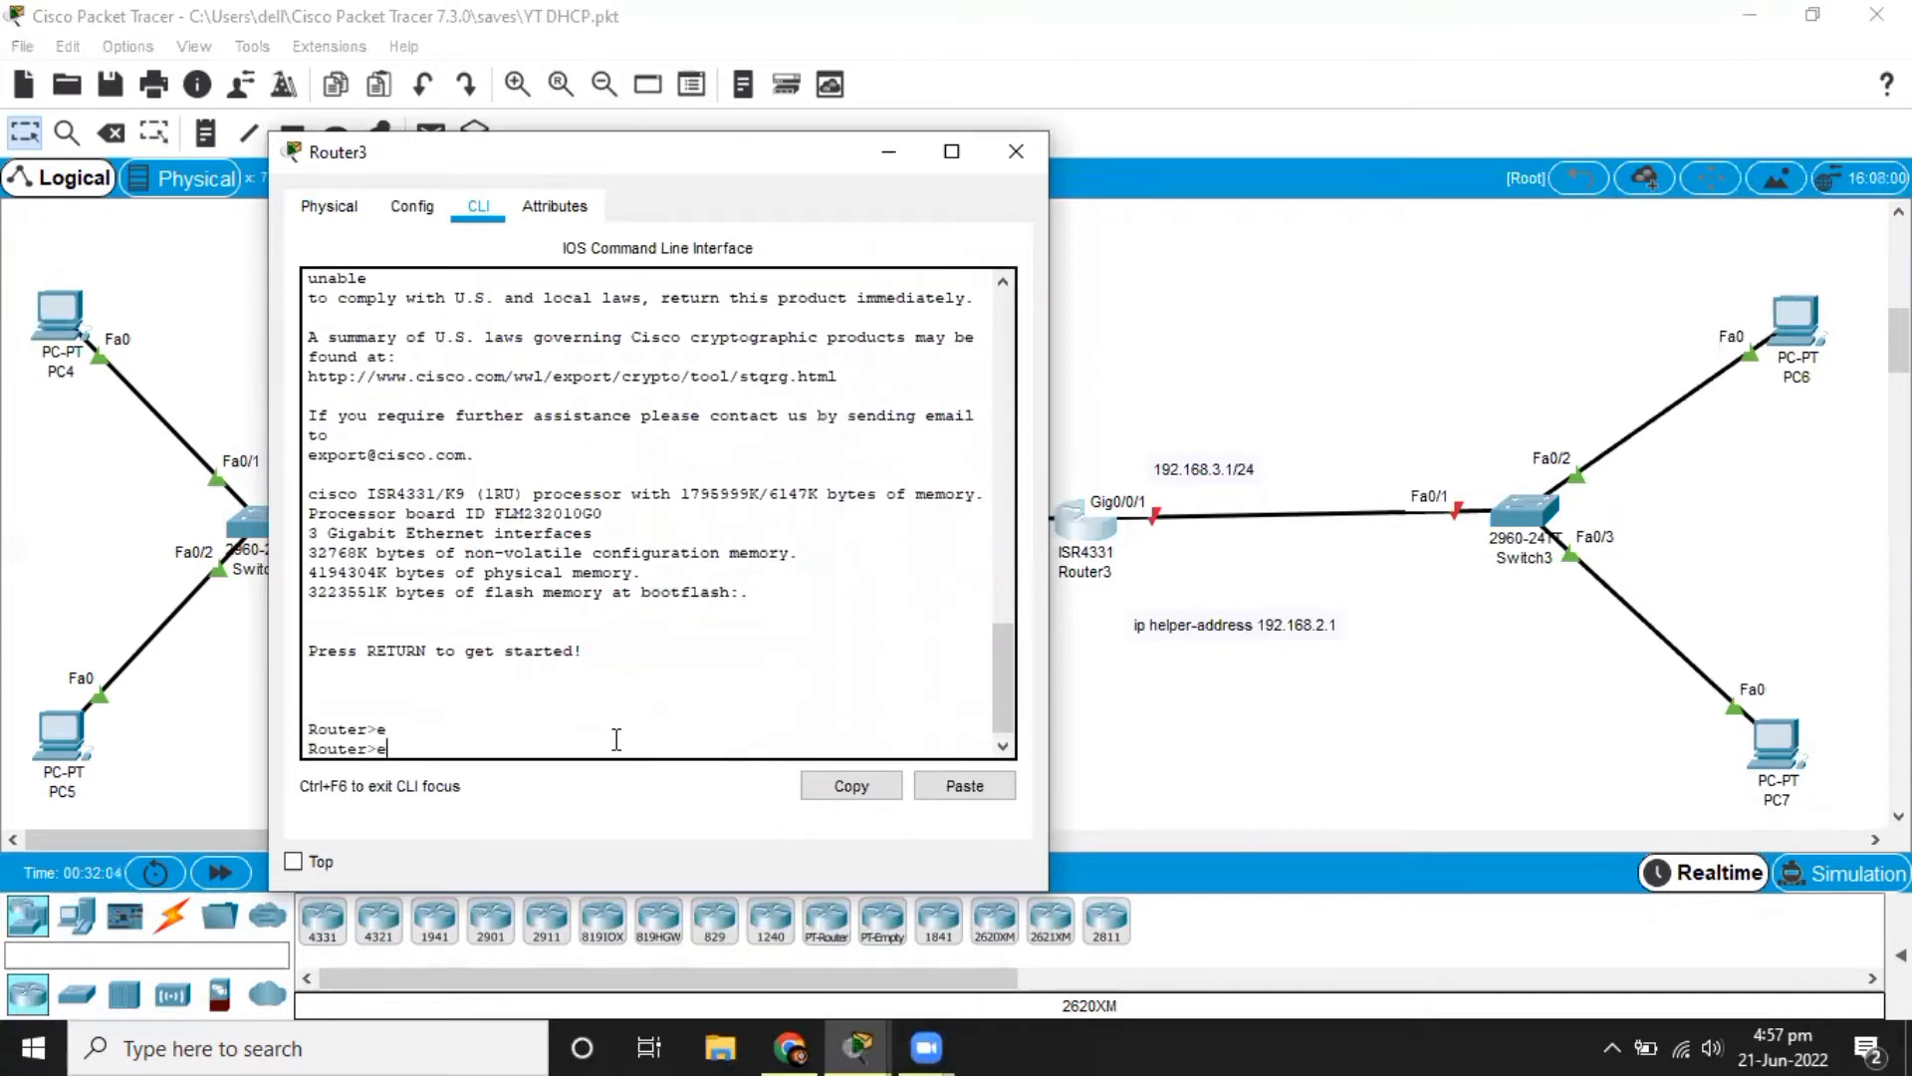
pyautogui.write('n')
pyautogui.press('Tab')
pyautogui.press('Return')
# Enter global configuration mode on Router3 with configure terminal.
pyautogui.write('conf')
pyautogui.press('Tab')
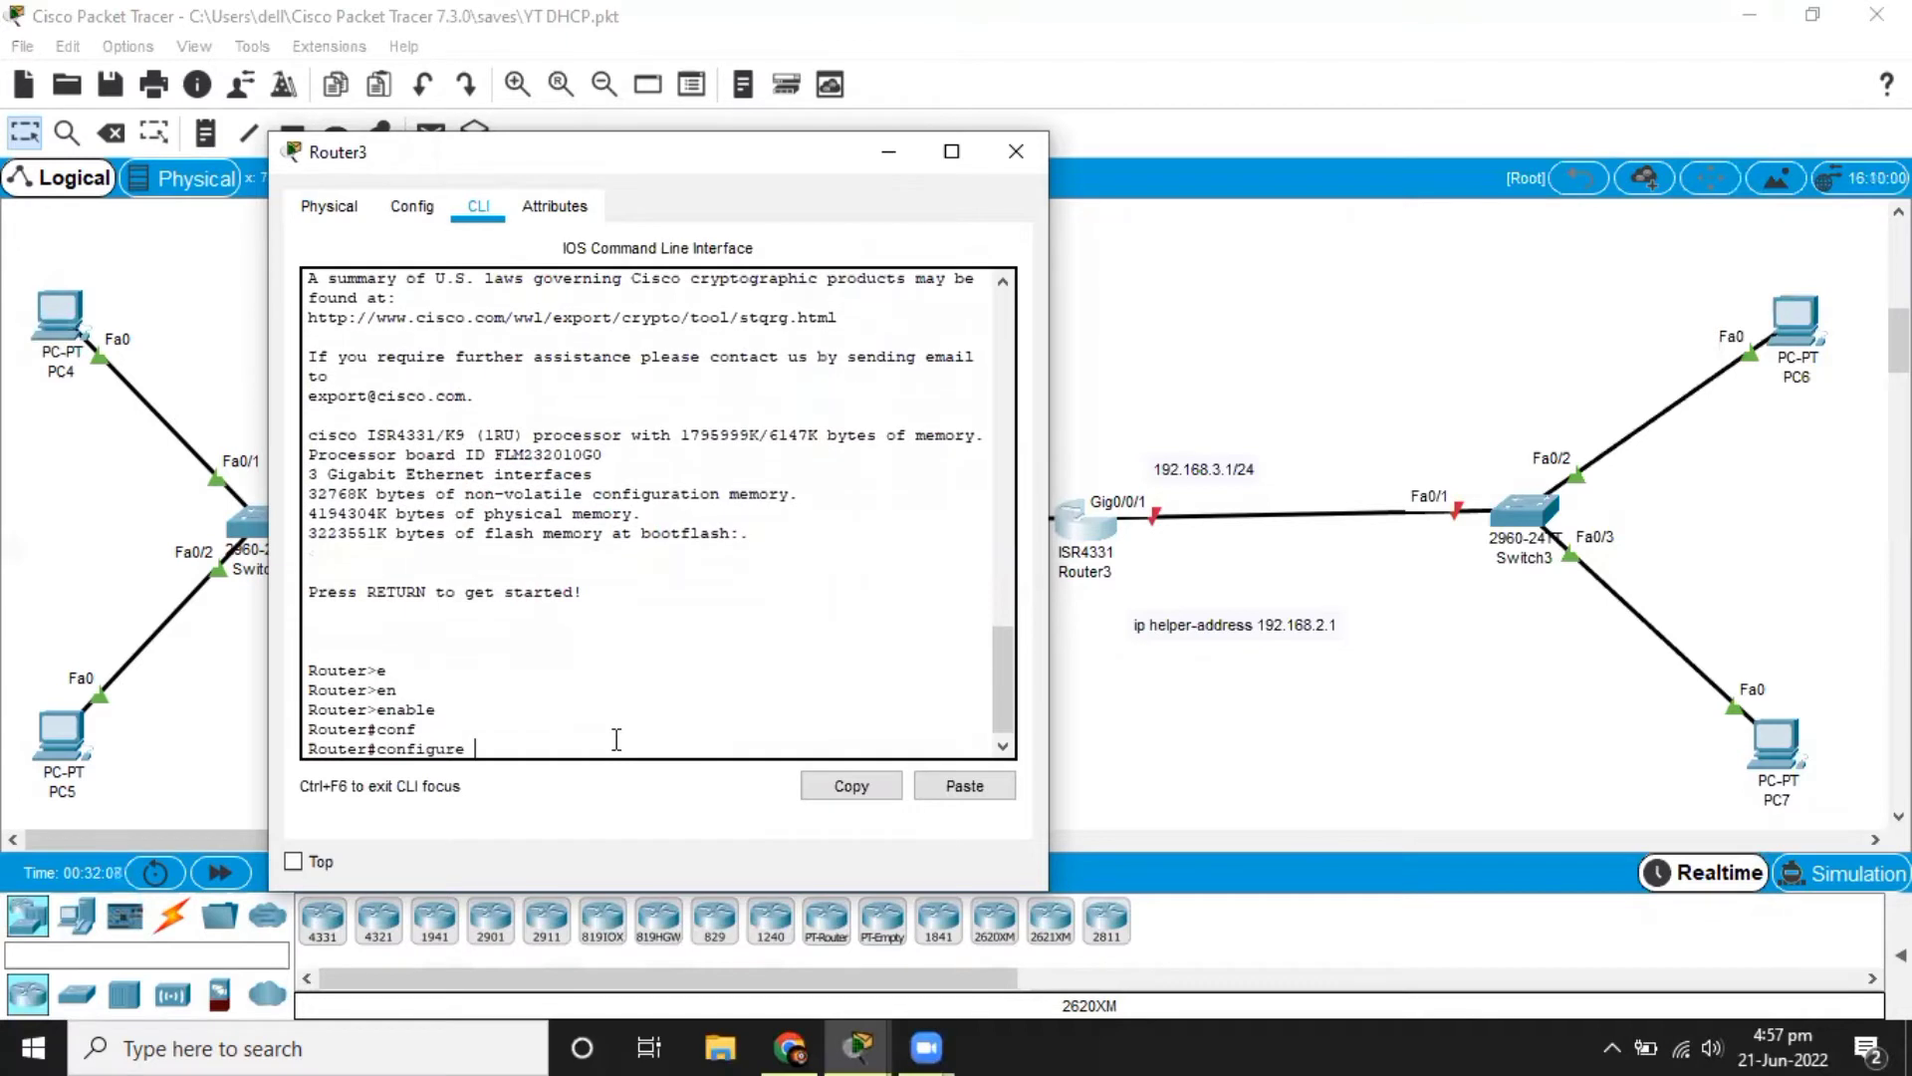
pyautogui.write('t')
pyautogui.press('Tab')
pyautogui.press('Return')
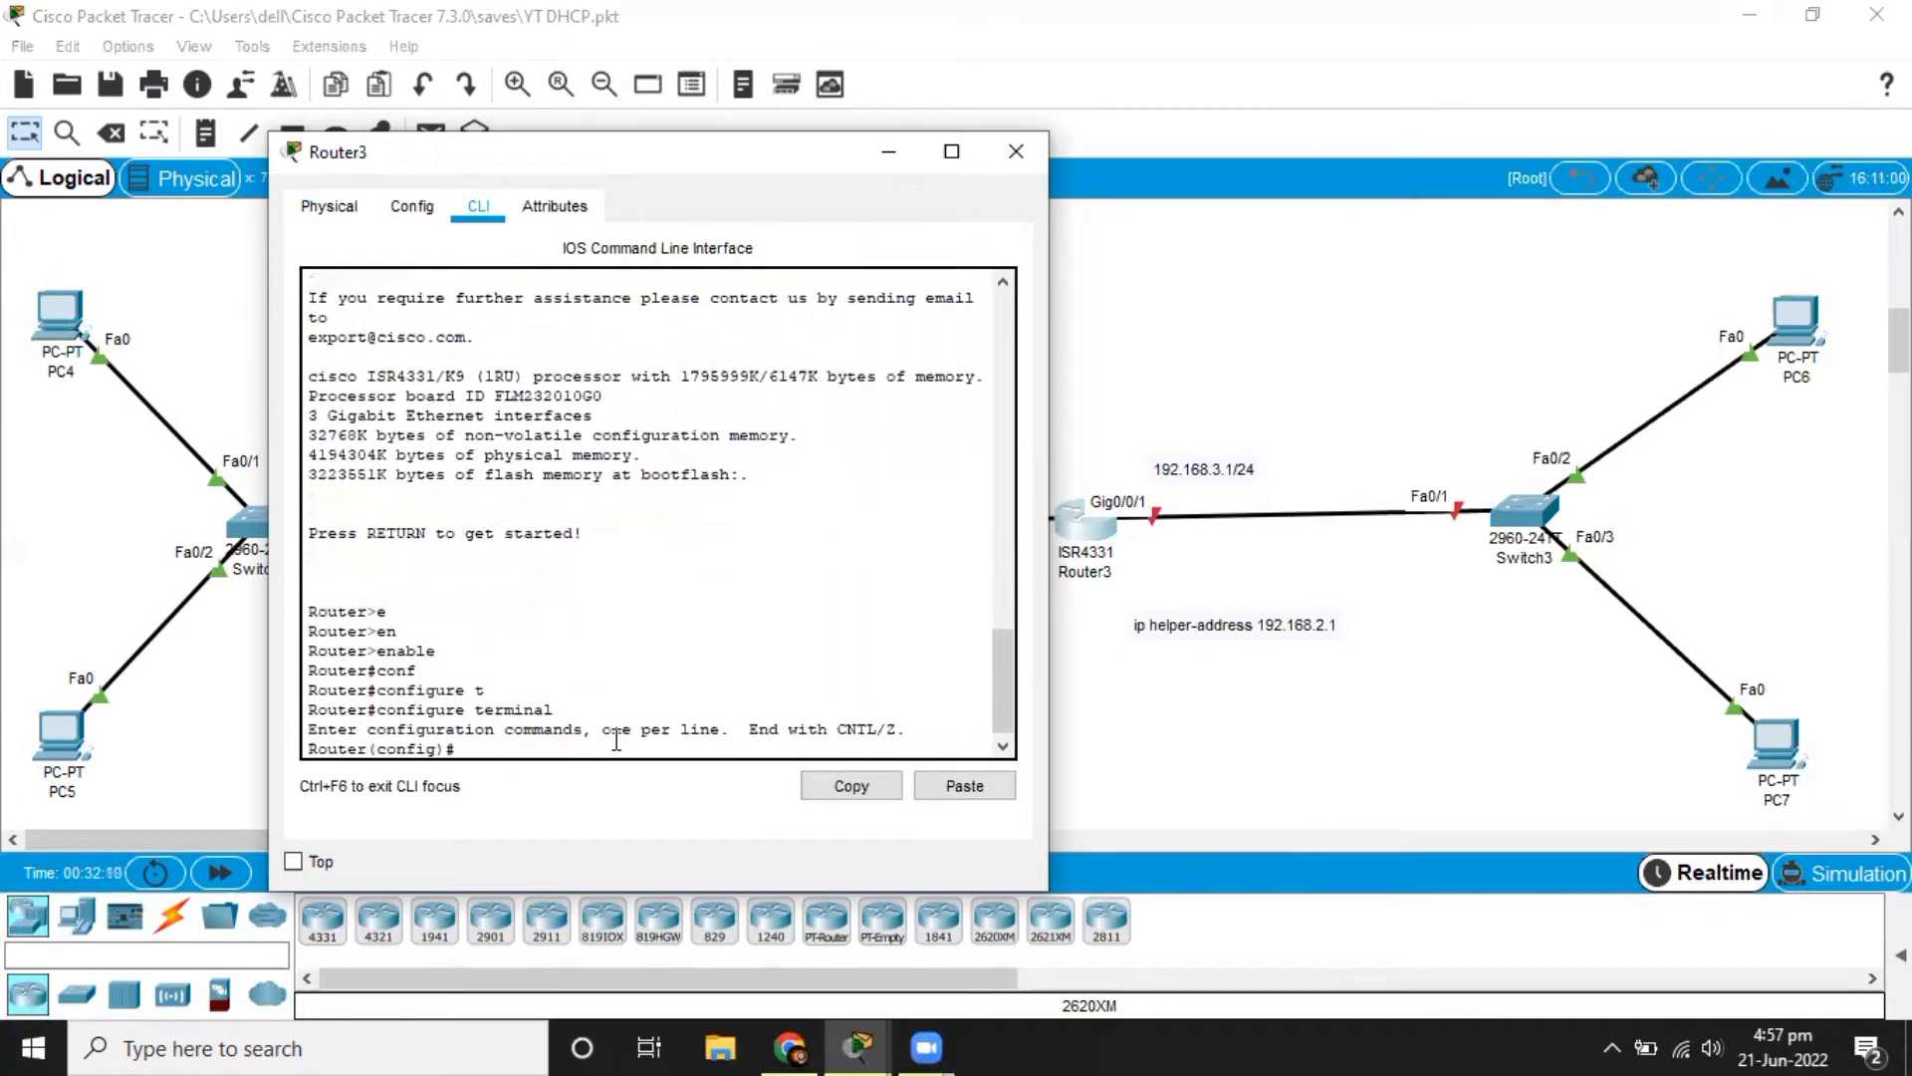
# Enter configuration mode for interface gigabitEthernet 0/0/1 on Router3.
pyautogui.moveTo(627, 151); pyautogui.dragTo(541, 157)
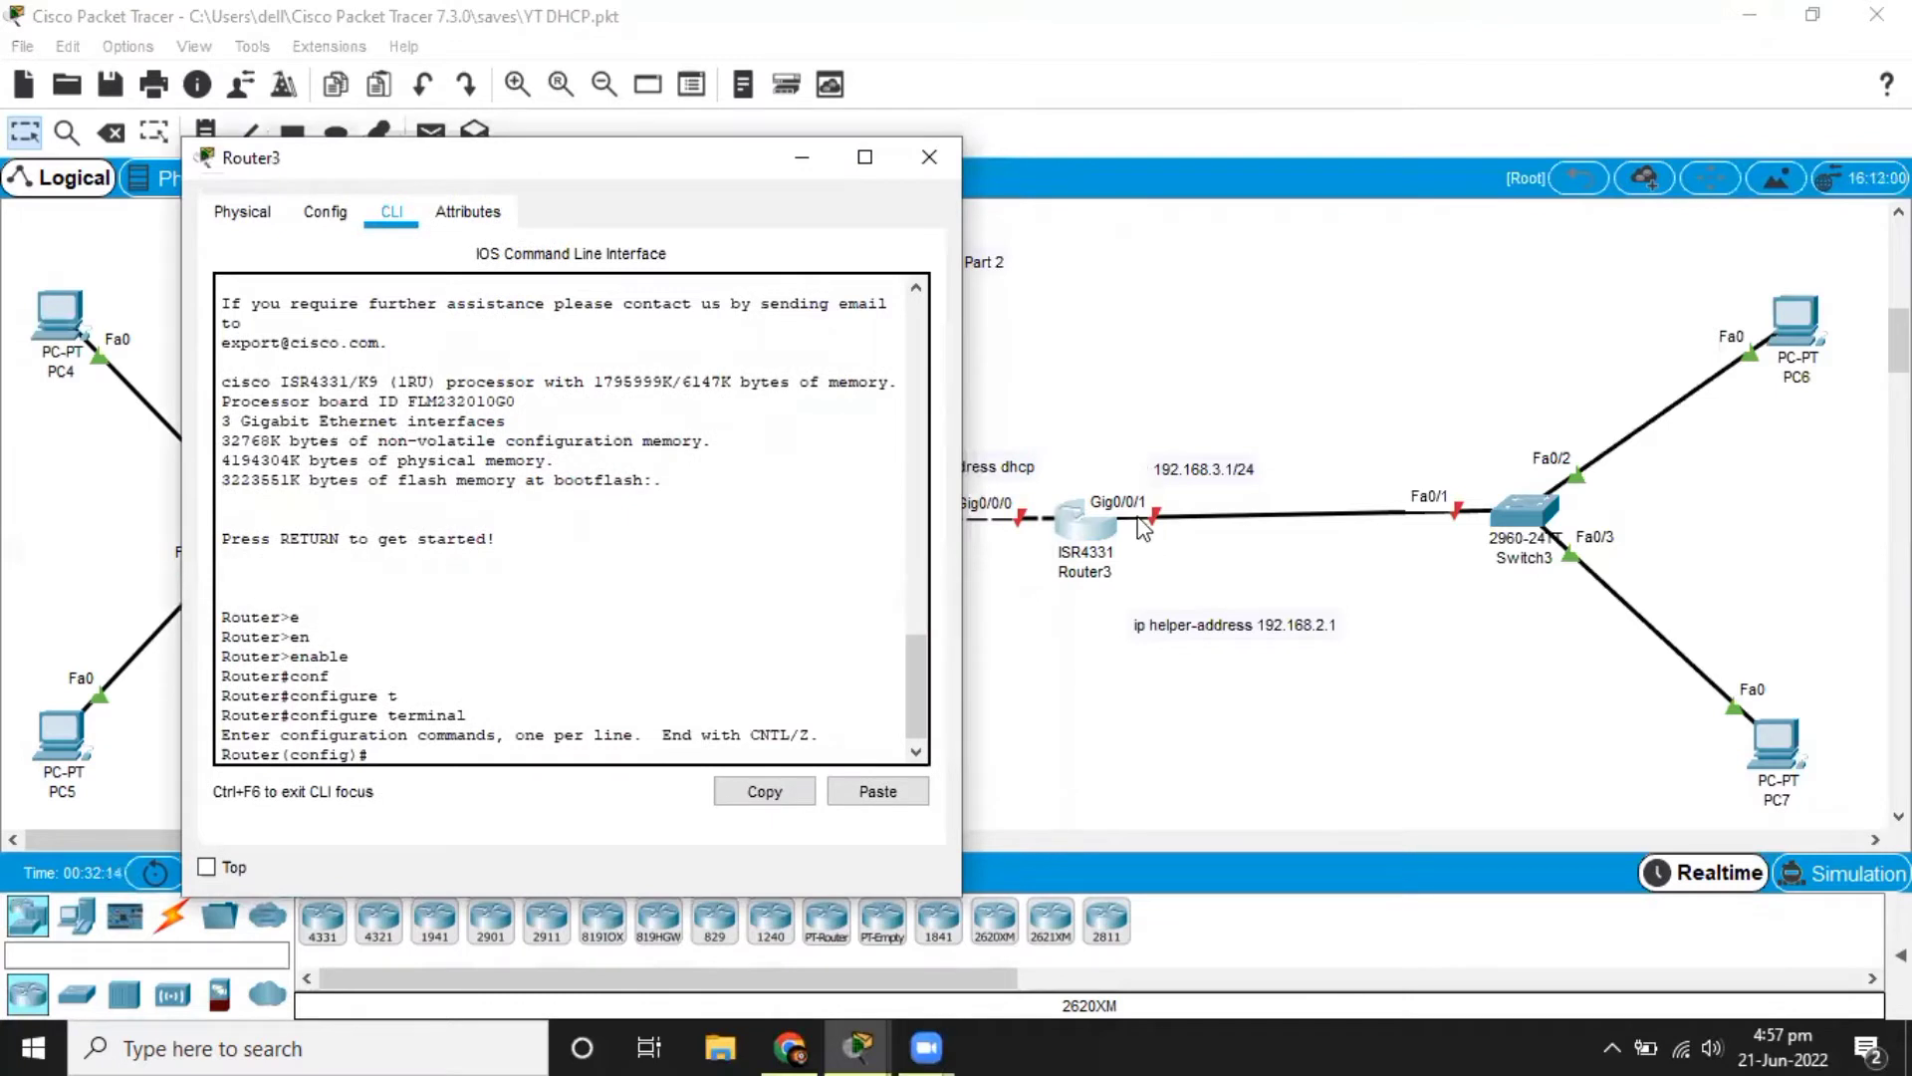
pyautogui.write('int')
pyautogui.press('Tab')
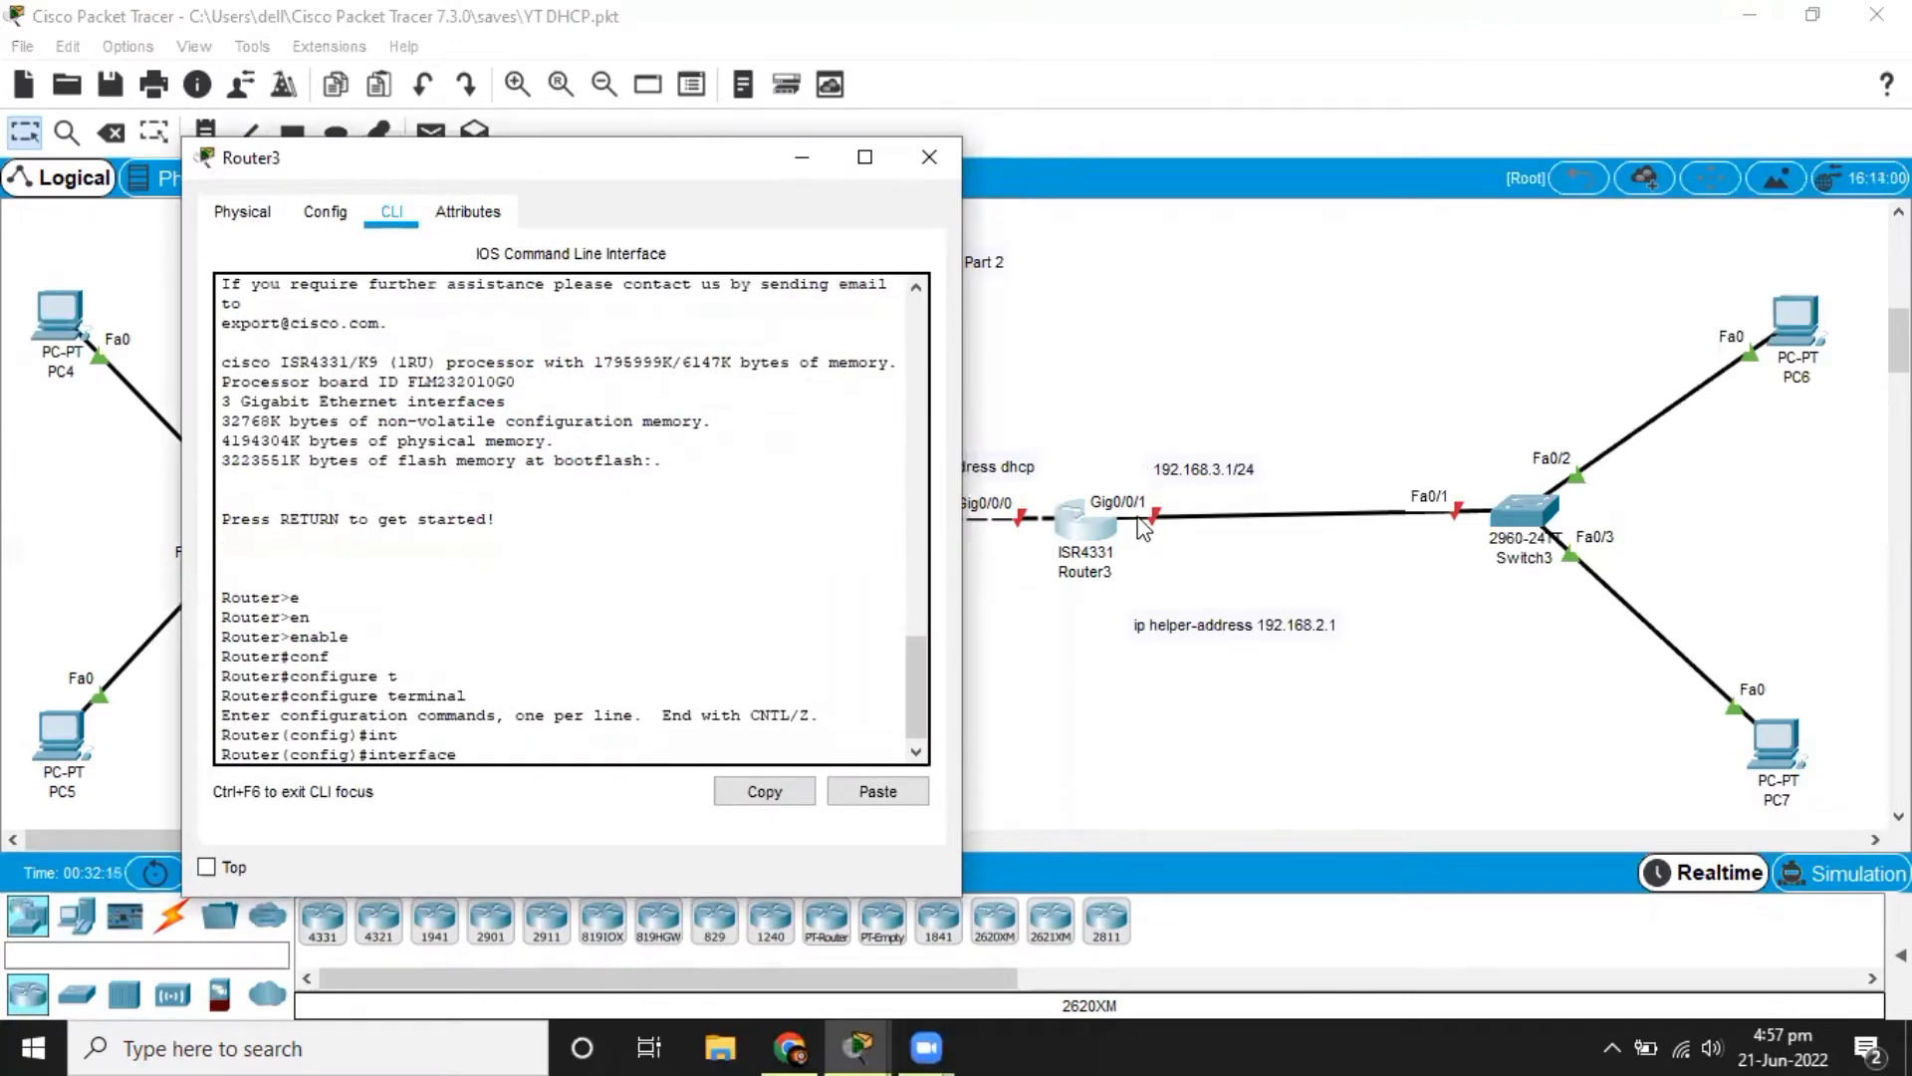
pyautogui.write('gi')
pyautogui.press('Tab')
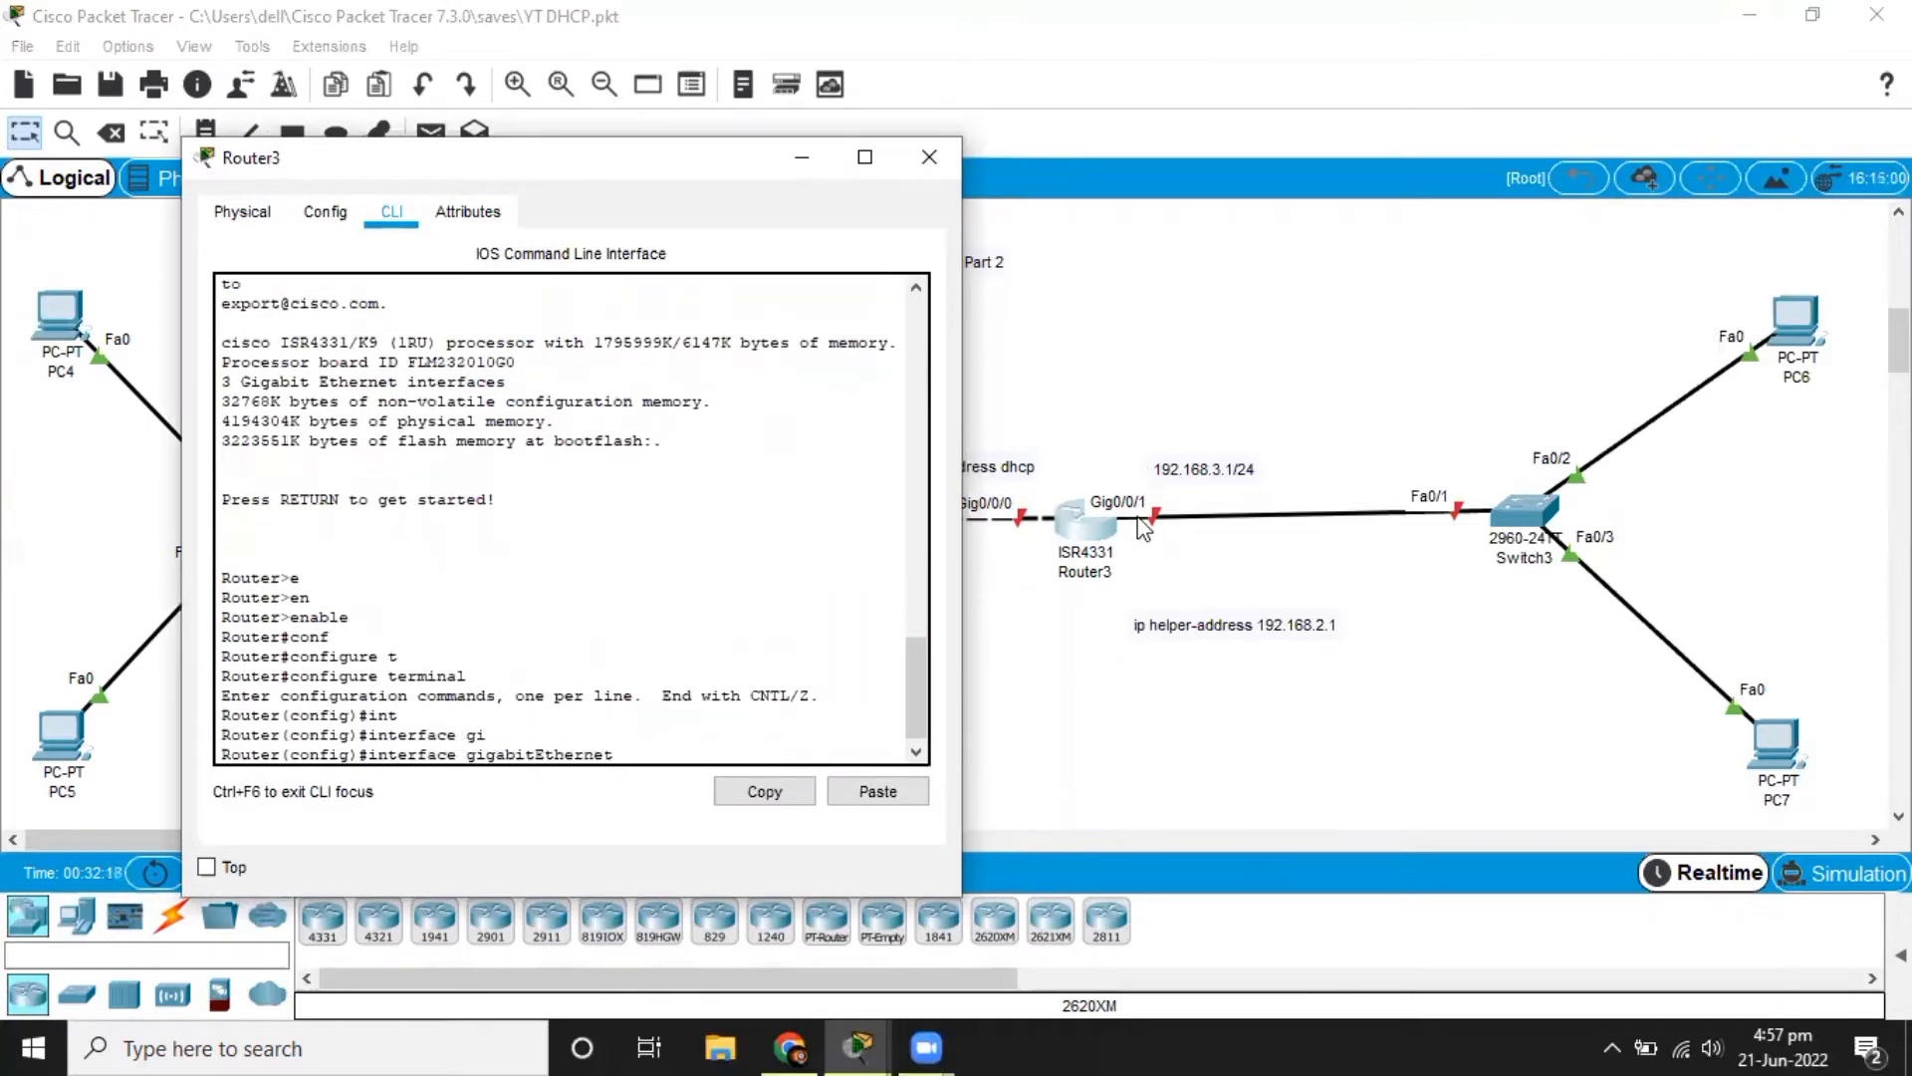
pyautogui.write('0/0/1')
pyautogui.press('Return')
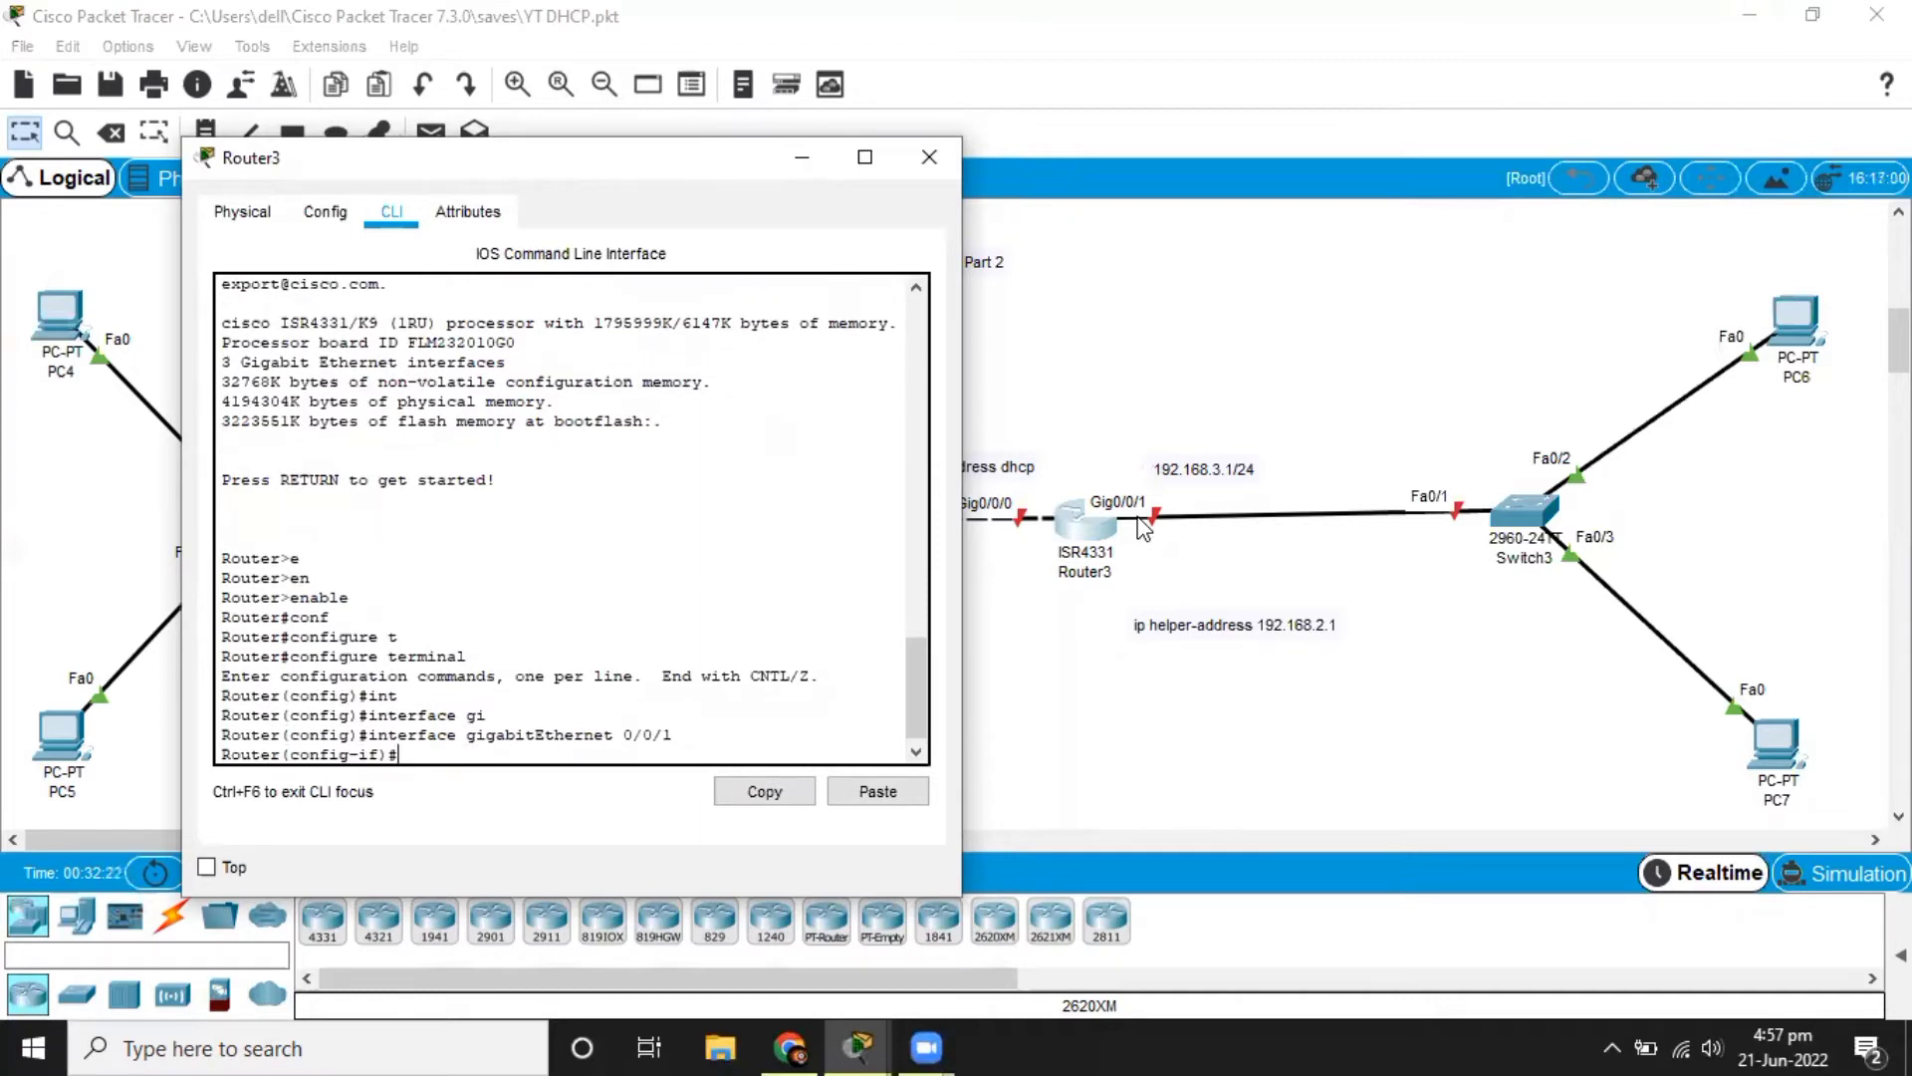
# Assign IP address 192.168.3.1 with mask 255.255.255.0 to Router3's gigabitEthernet 0/0/1 interface.
pyautogui.write('ip ad')
pyautogui.press('Tab')
pyautogui.write('1')
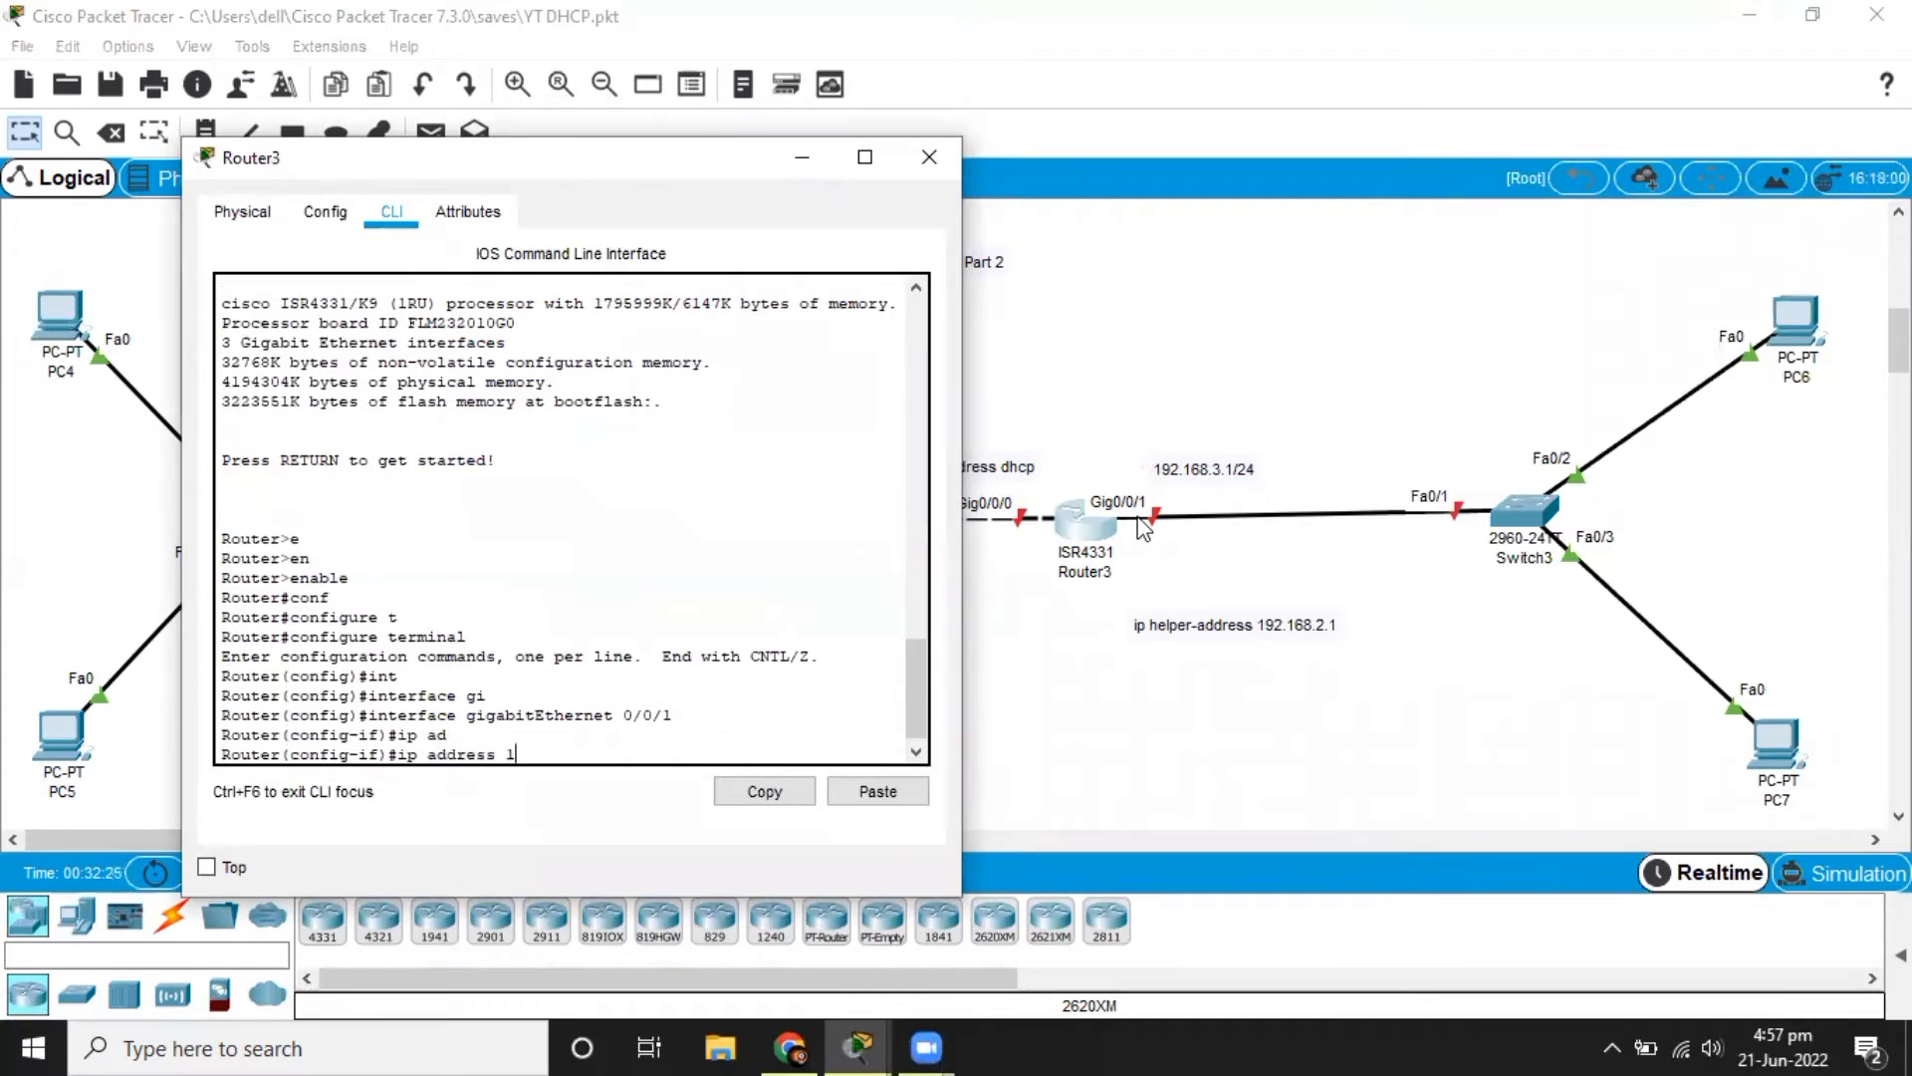
pyautogui.write('92.168.3.1 255.255')
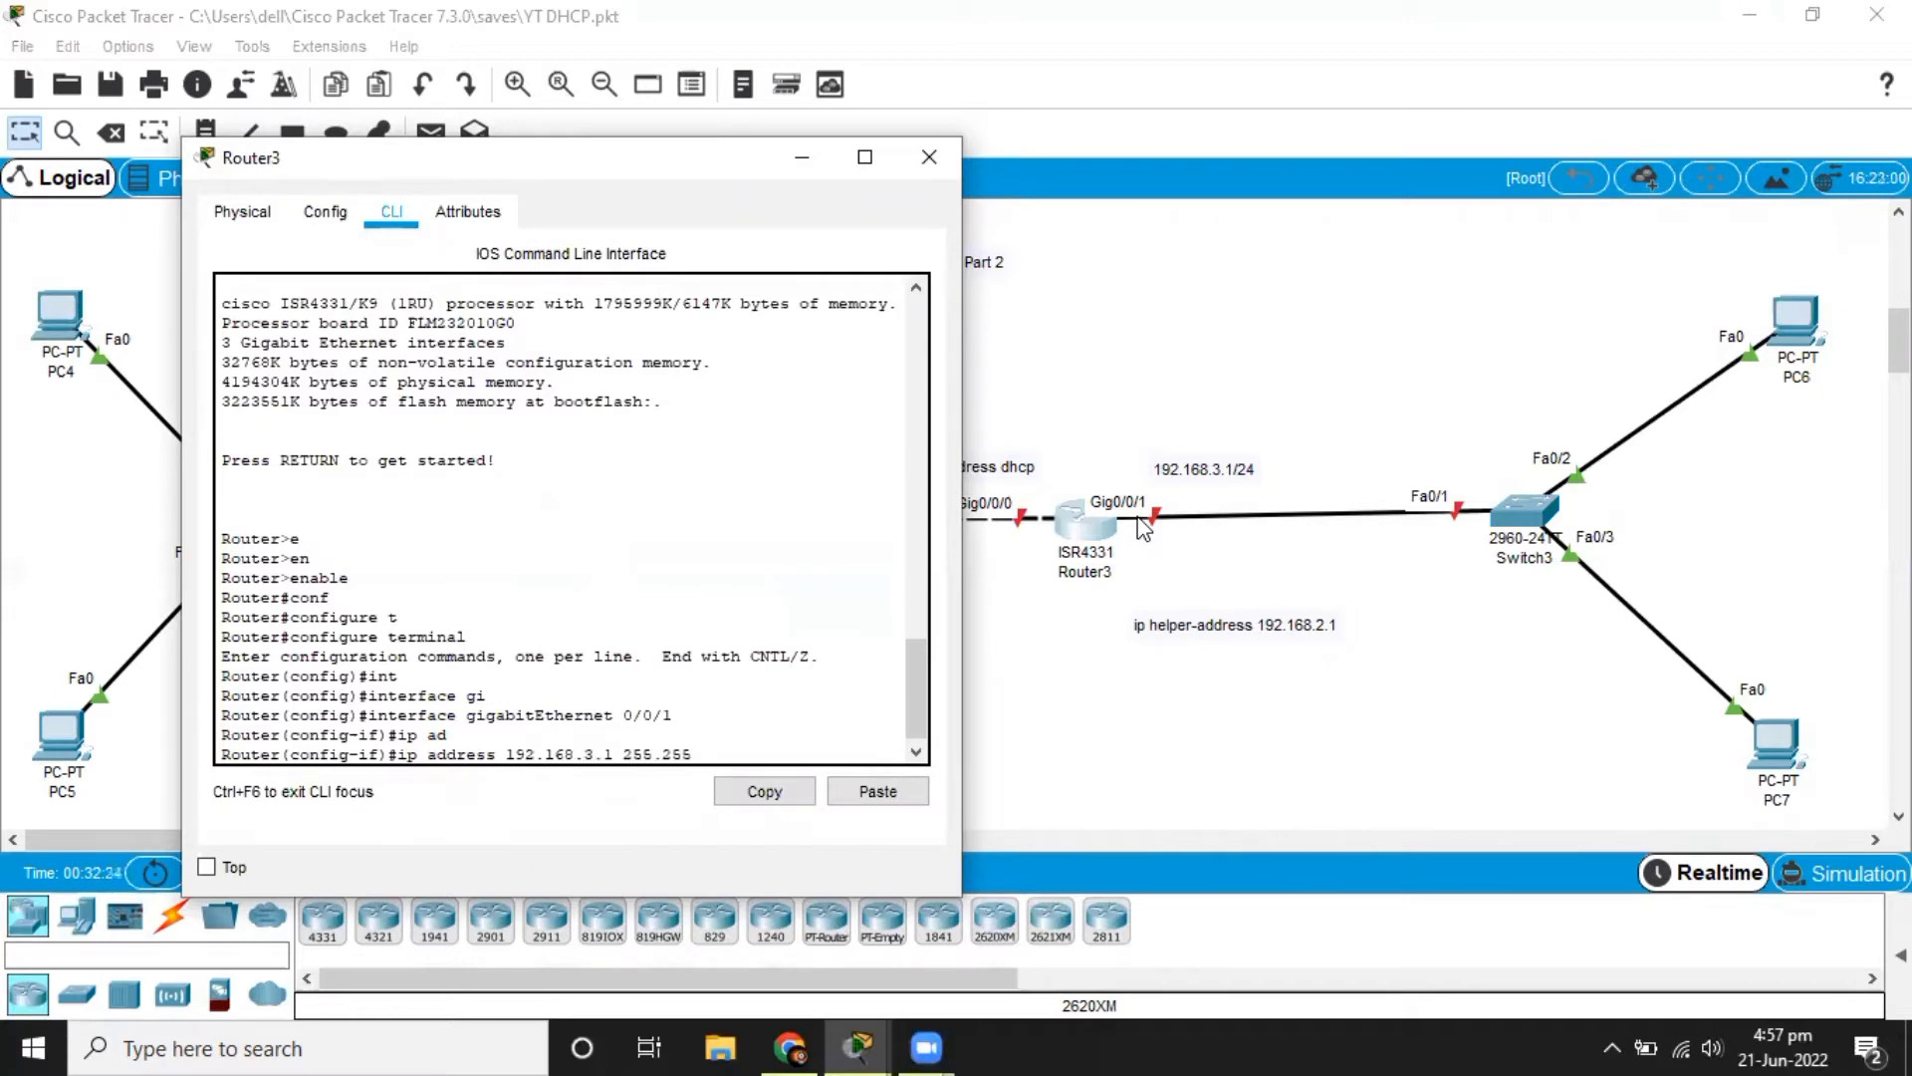
pyautogui.write('.255.0')
pyautogui.press('Return')
# Enable Router3's gigabitEthernet 0/0/1 interface with no shutdown.
pyautogui.write('no sh')
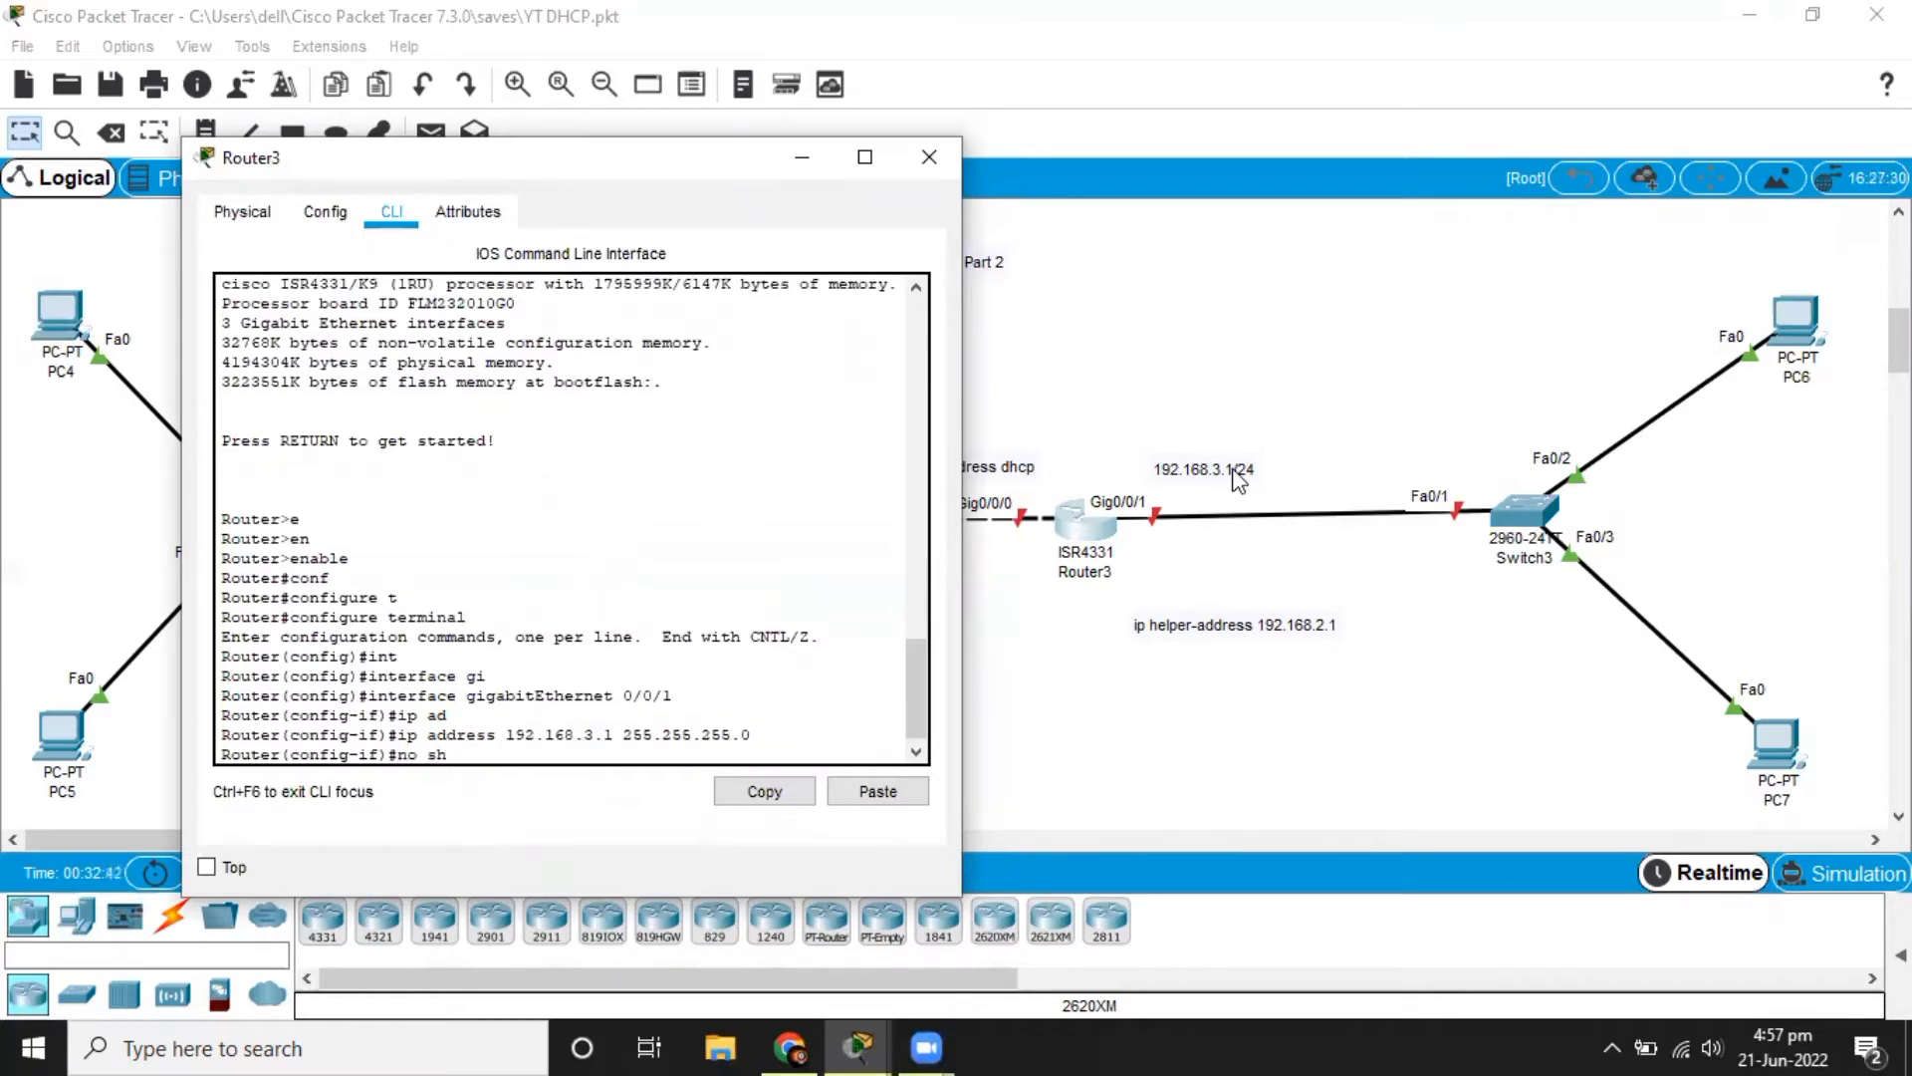
pyautogui.press('Tab')
pyautogui.press('Return')
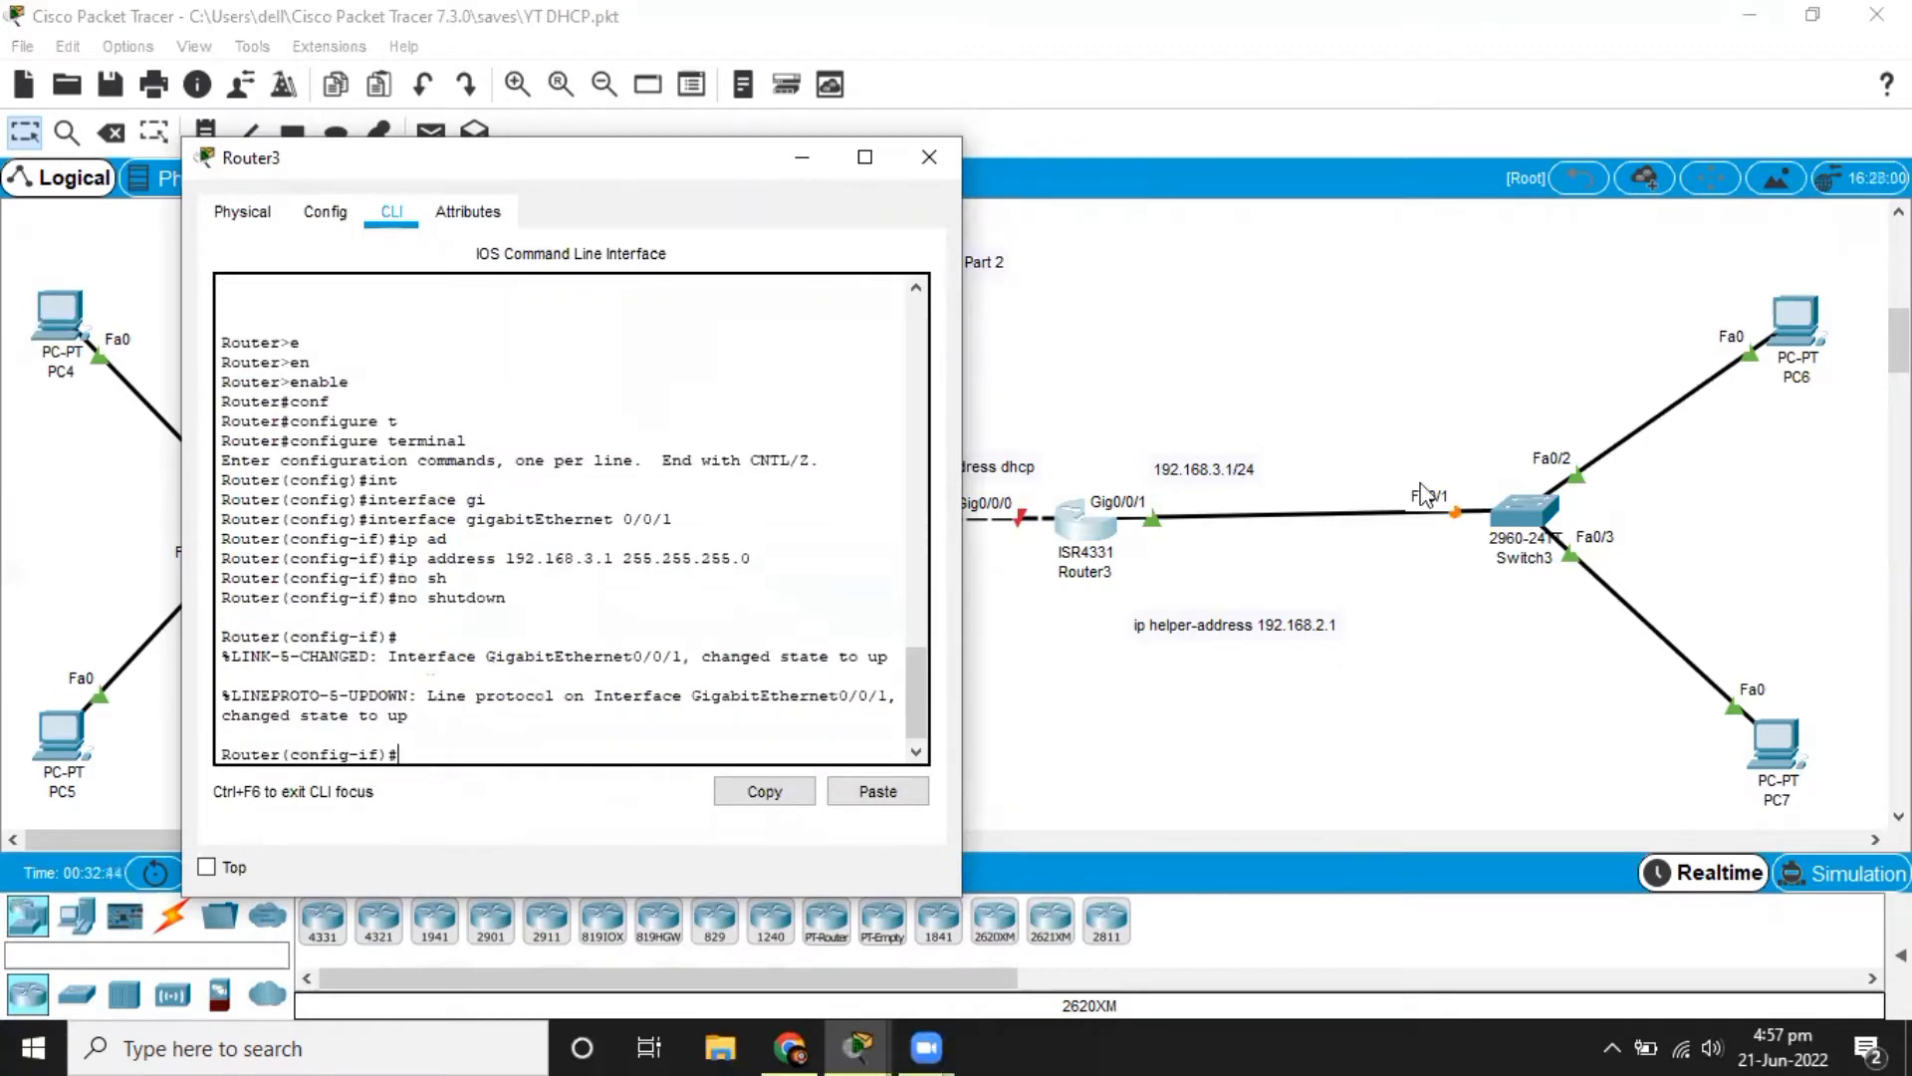
# Return to Router2's command line and enter configuration mode for interface gigabitEthernet 0/0/1.
pyautogui.click(1346, 433)
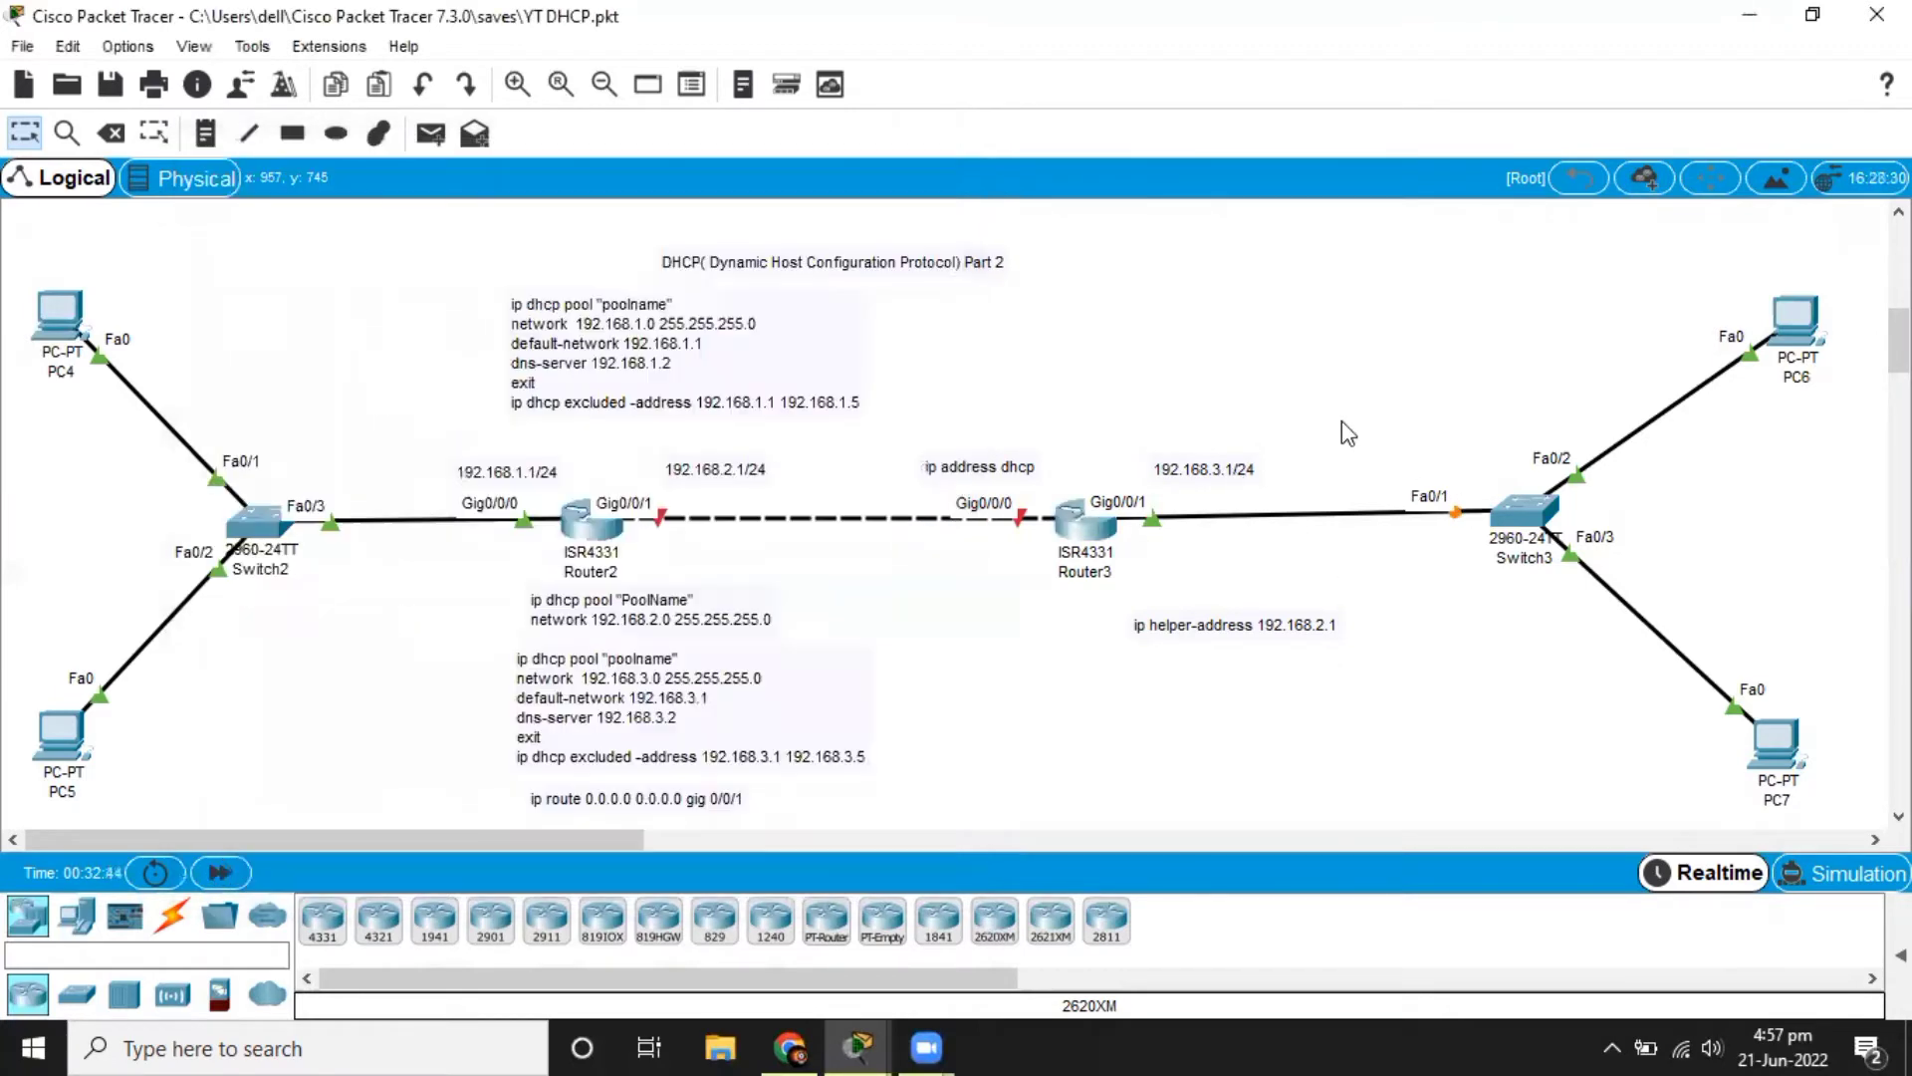
pyautogui.click(612, 539)
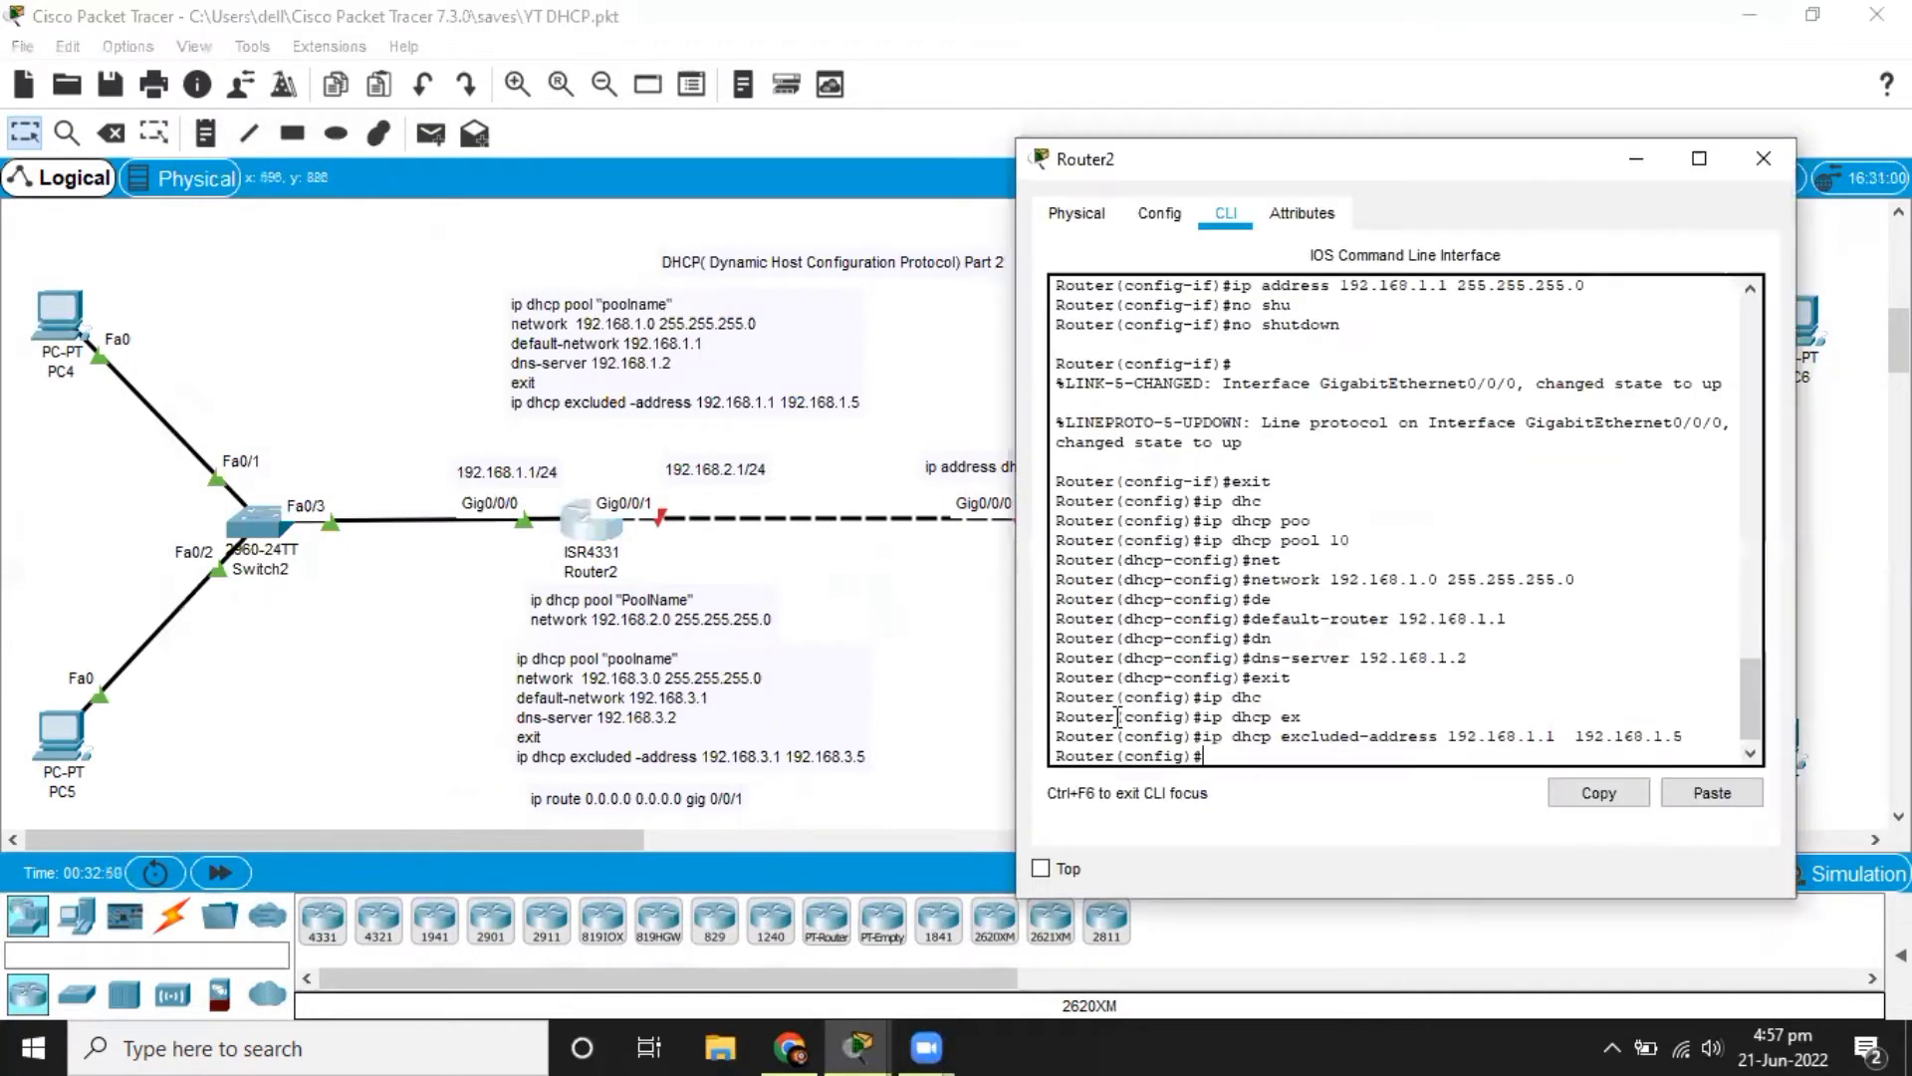
pyautogui.write('int')
pyautogui.press('Tab')
pyautogui.write('gi')
pyautogui.press('Tab')
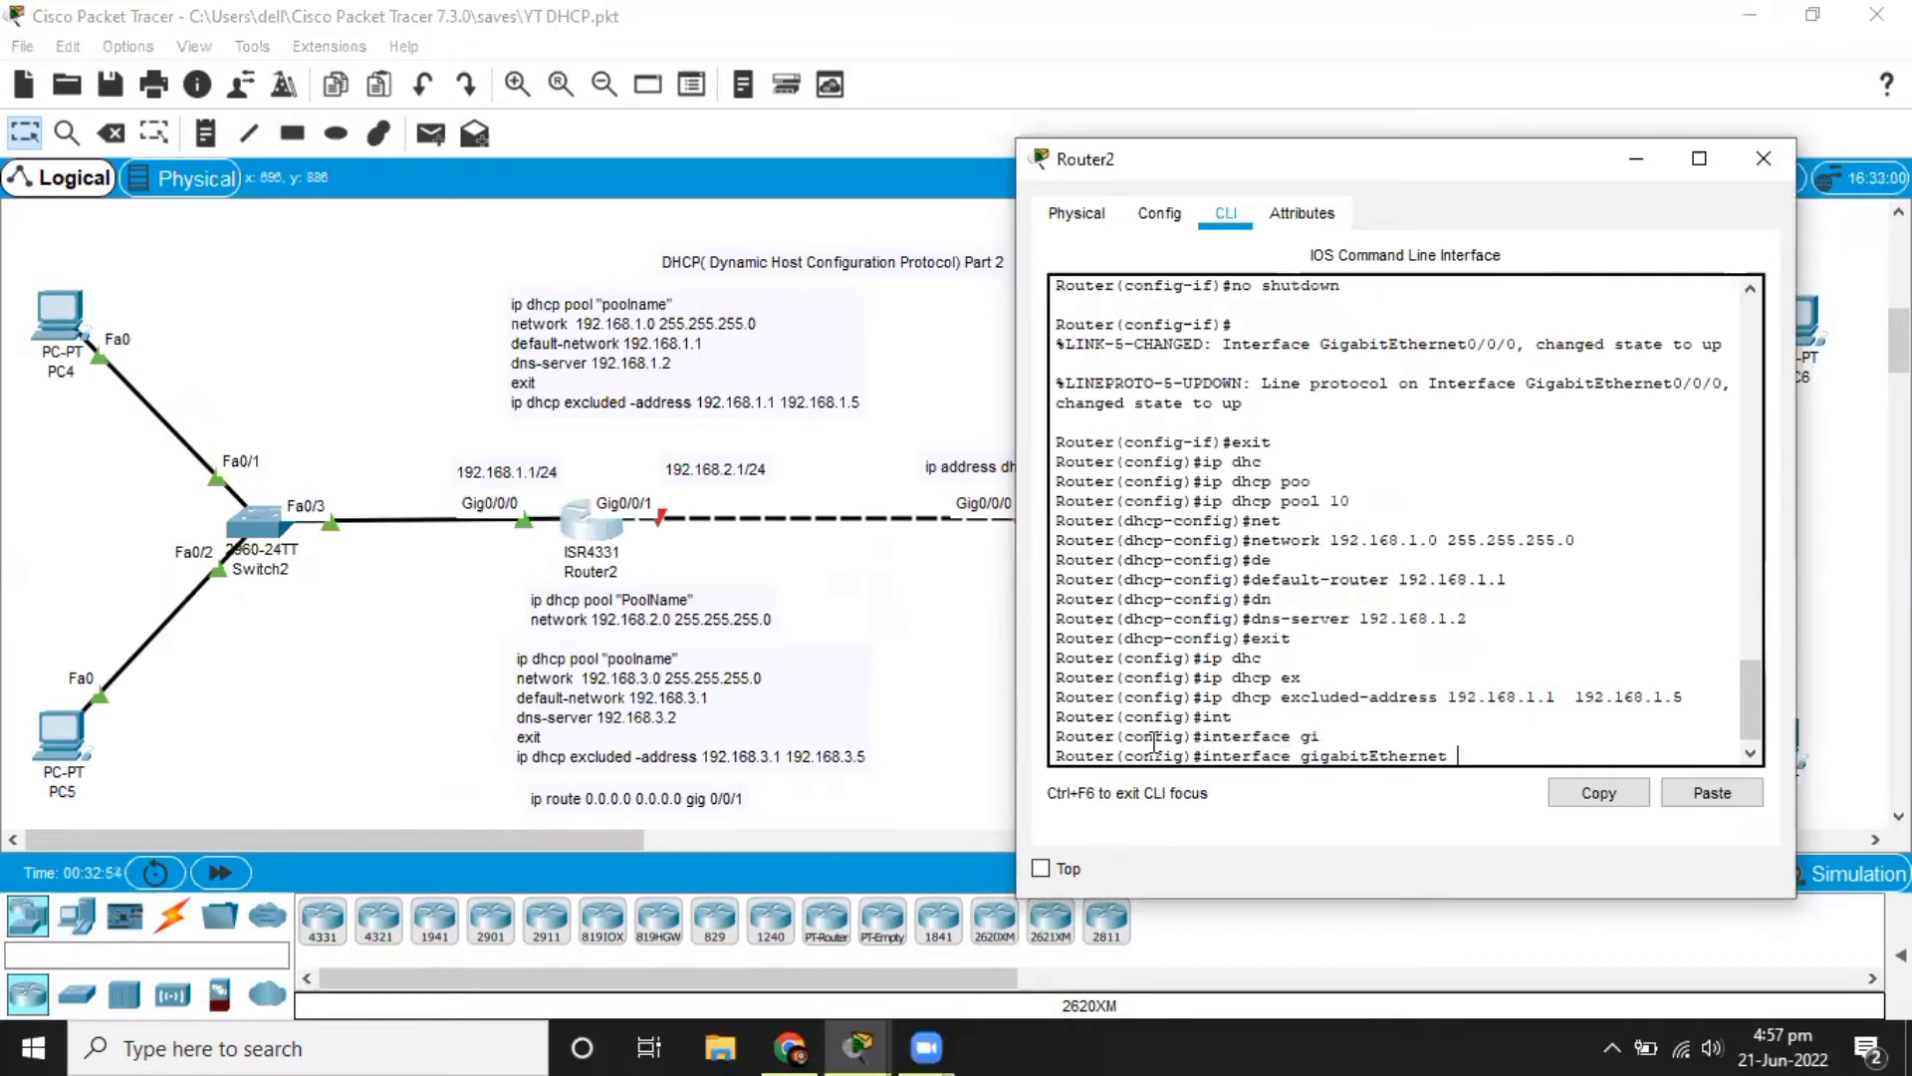
pyautogui.write('0/0/1')
pyautogui.press('Return')
# Assign IP address 192.168.2.1 with mask 255.255.255.0 to Router2's gigabitEthernet 0/0/1 interface.
pyautogui.write('ip add')
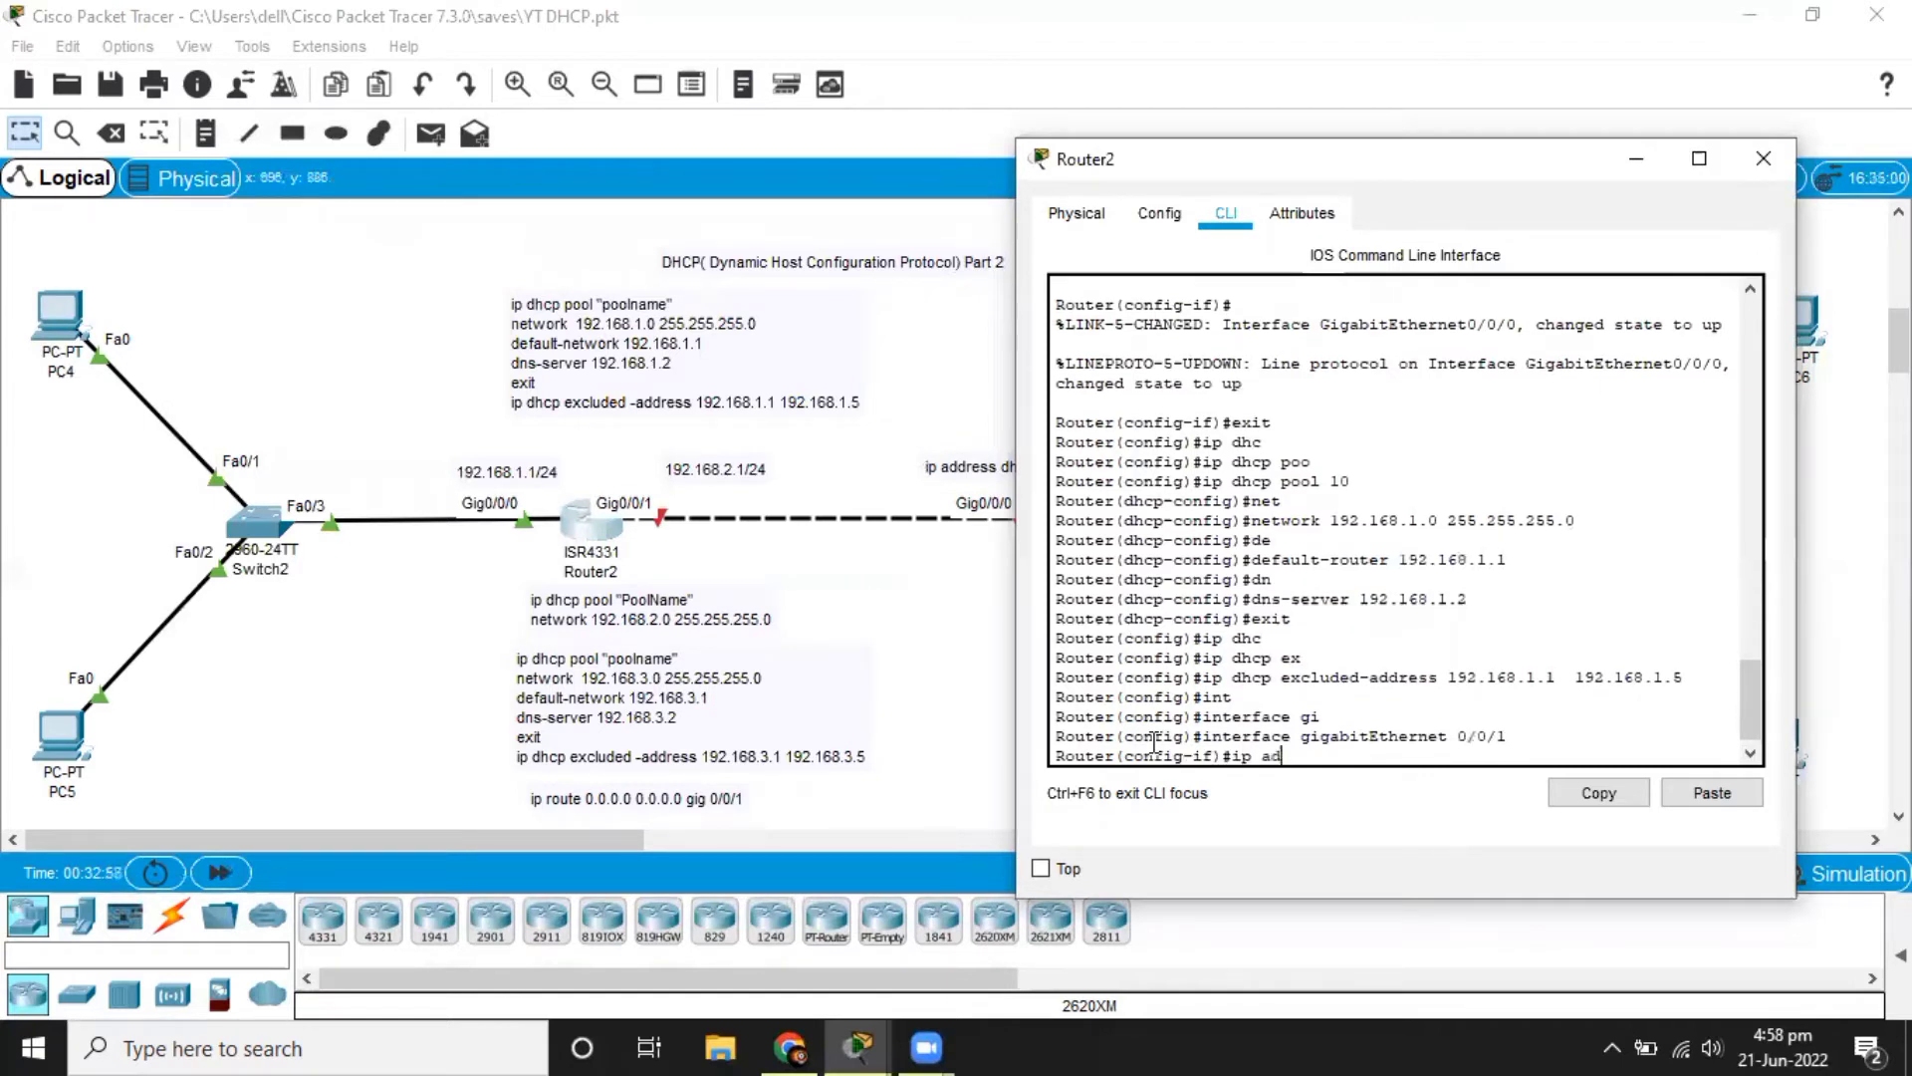
pyautogui.press('Tab')
pyautogui.write('192.1')
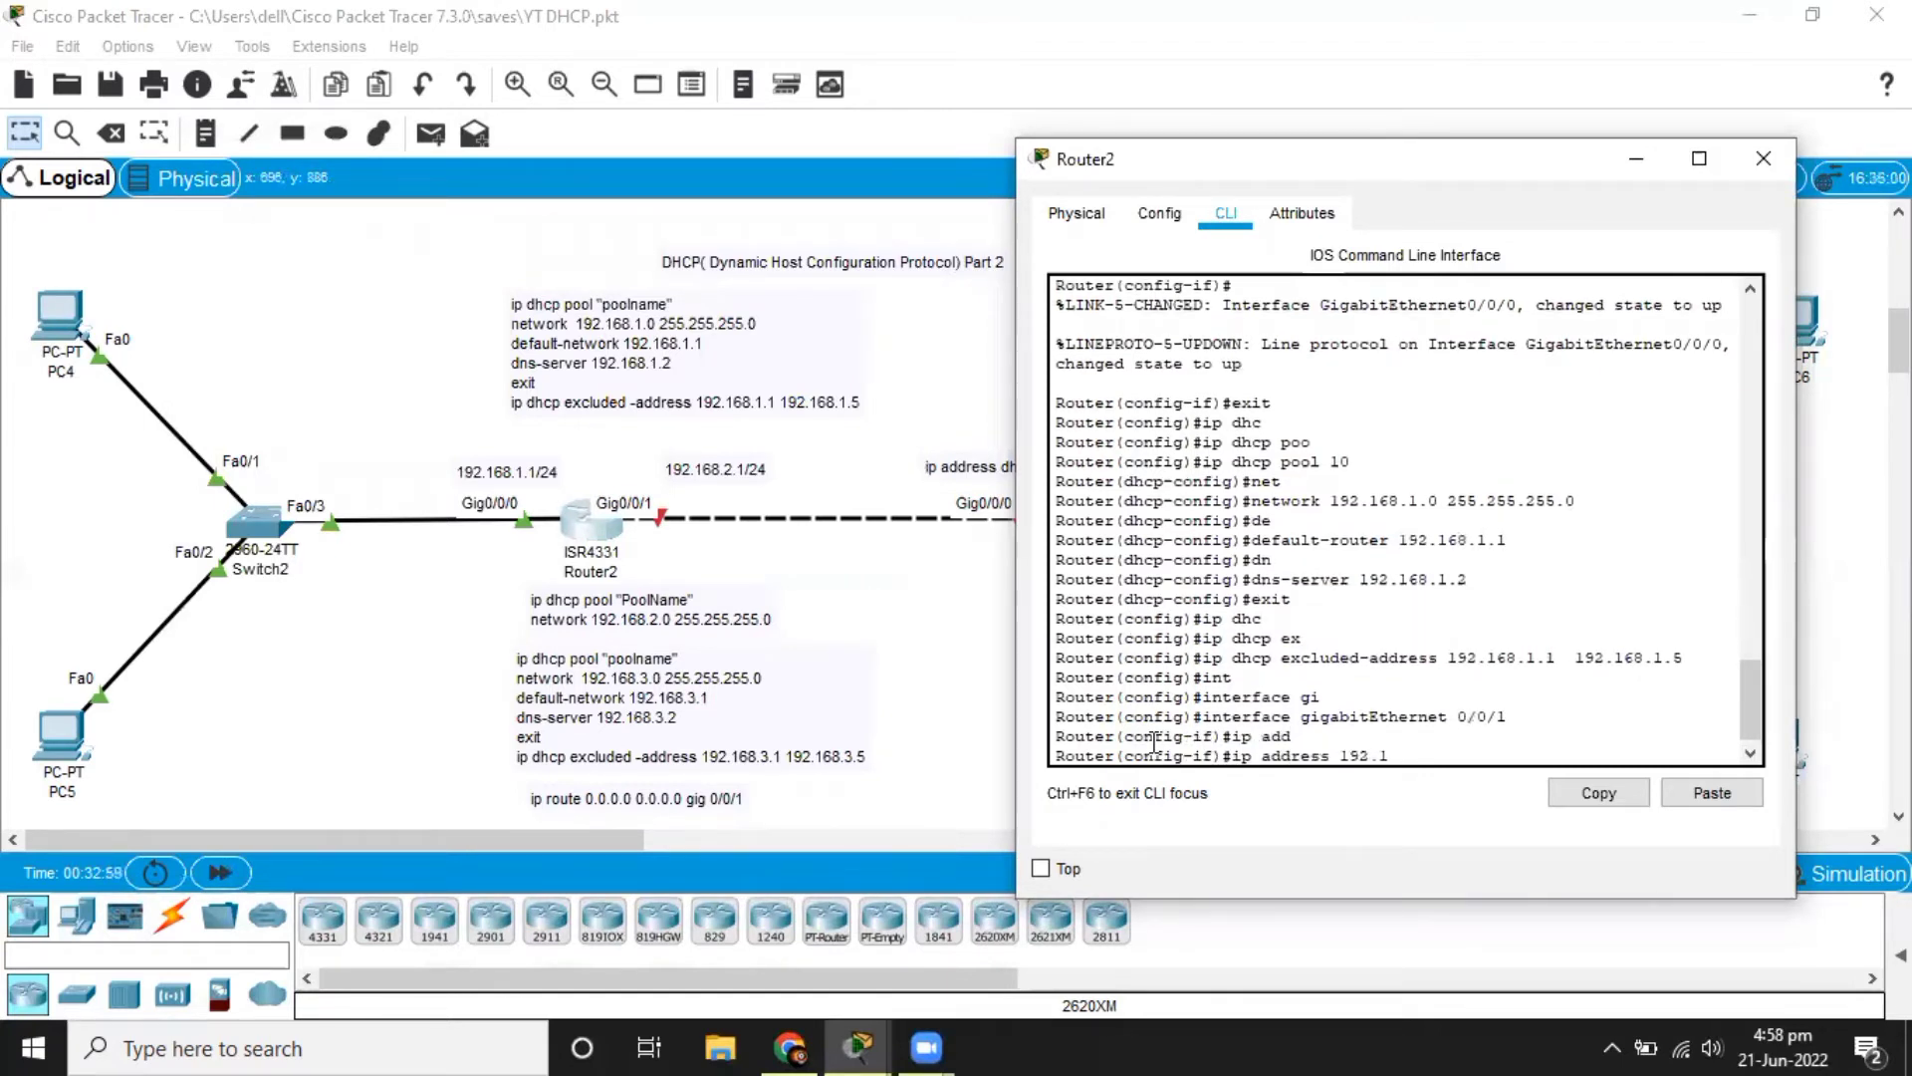
pyautogui.write('68.2.1')
pyautogui.write('.2')
pyautogui.write('55.255.255.')
pyautogui.write('0')
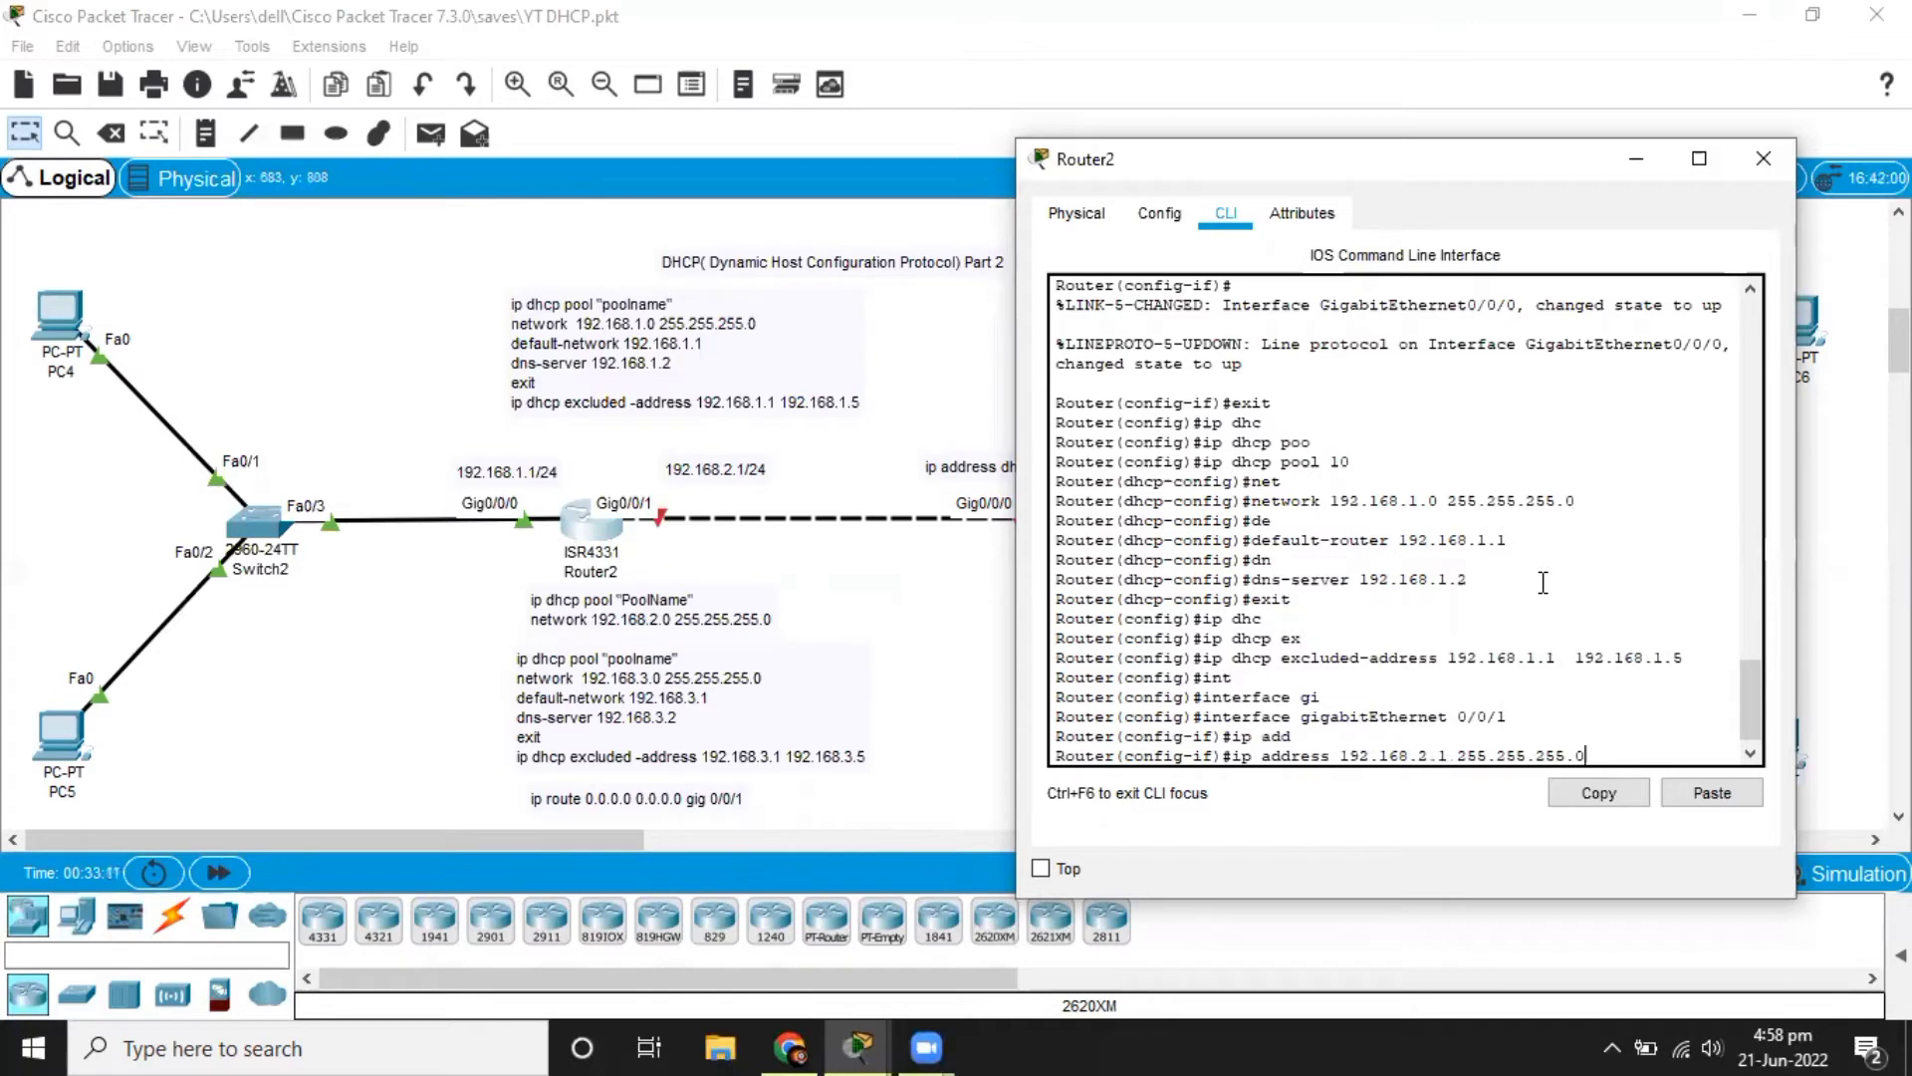
pyautogui.press('Return')
# Enable Router2's gigabitEthernet 0/0/1 interface with no shutdown.
pyautogui.write('no sh')
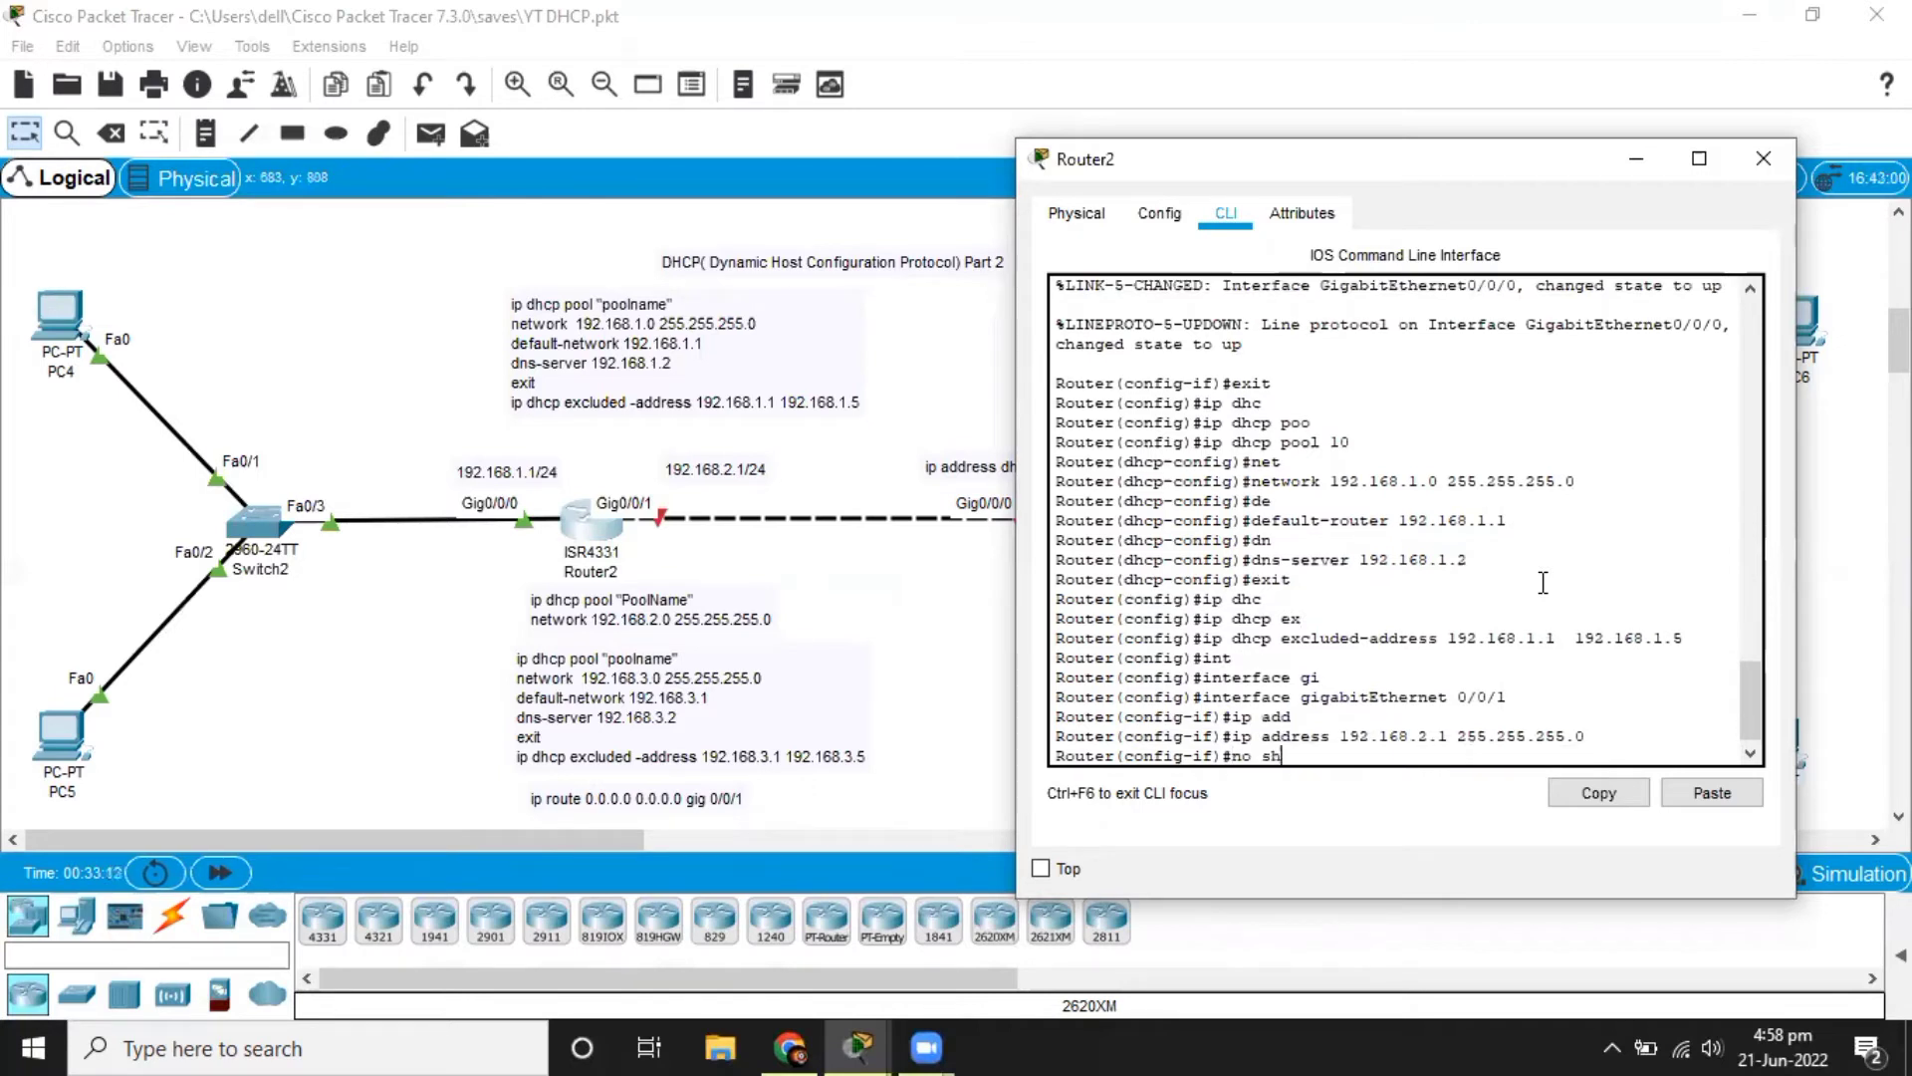
pyautogui.press('Tab')
pyautogui.press('Return')
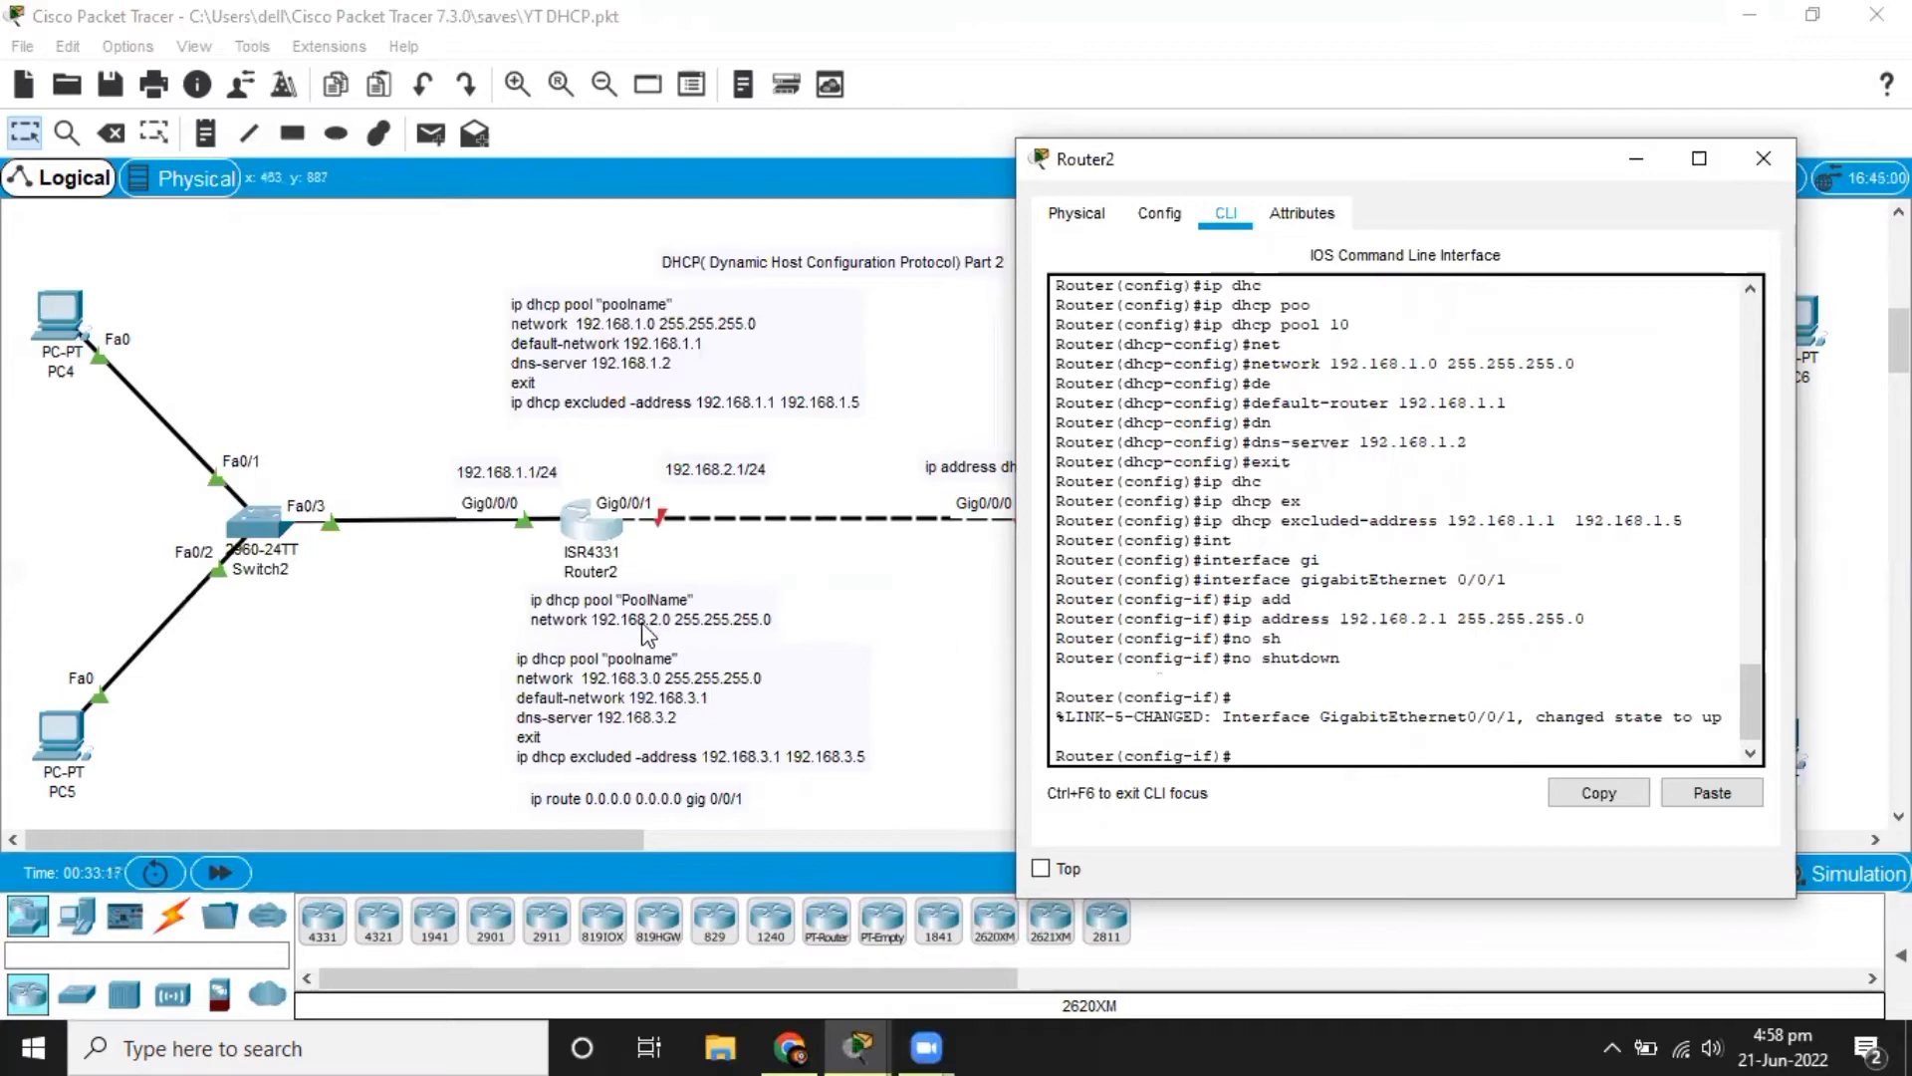
# Return to Router3's command line and switch to configuration mode for interface gigabitEthernet 0/0/0.
pyautogui.click(906, 576)
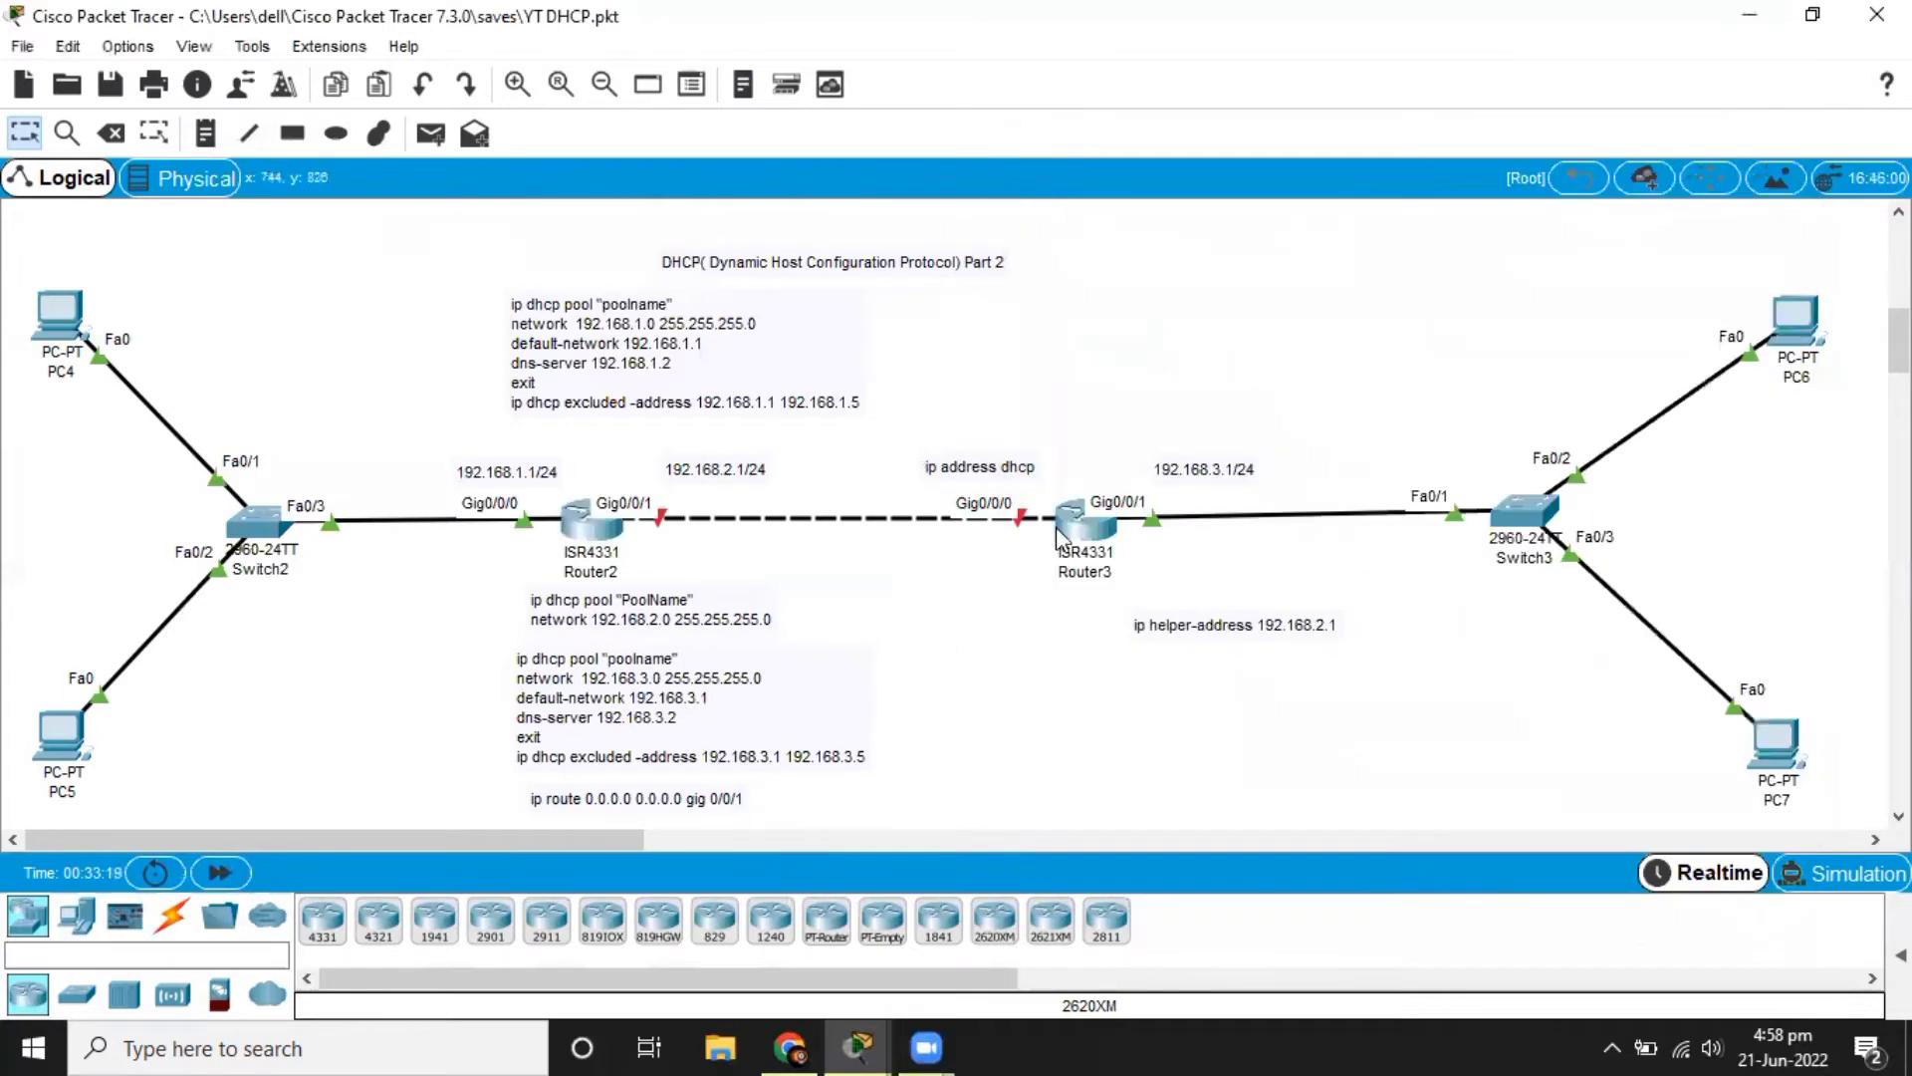
pyautogui.click(1069, 522)
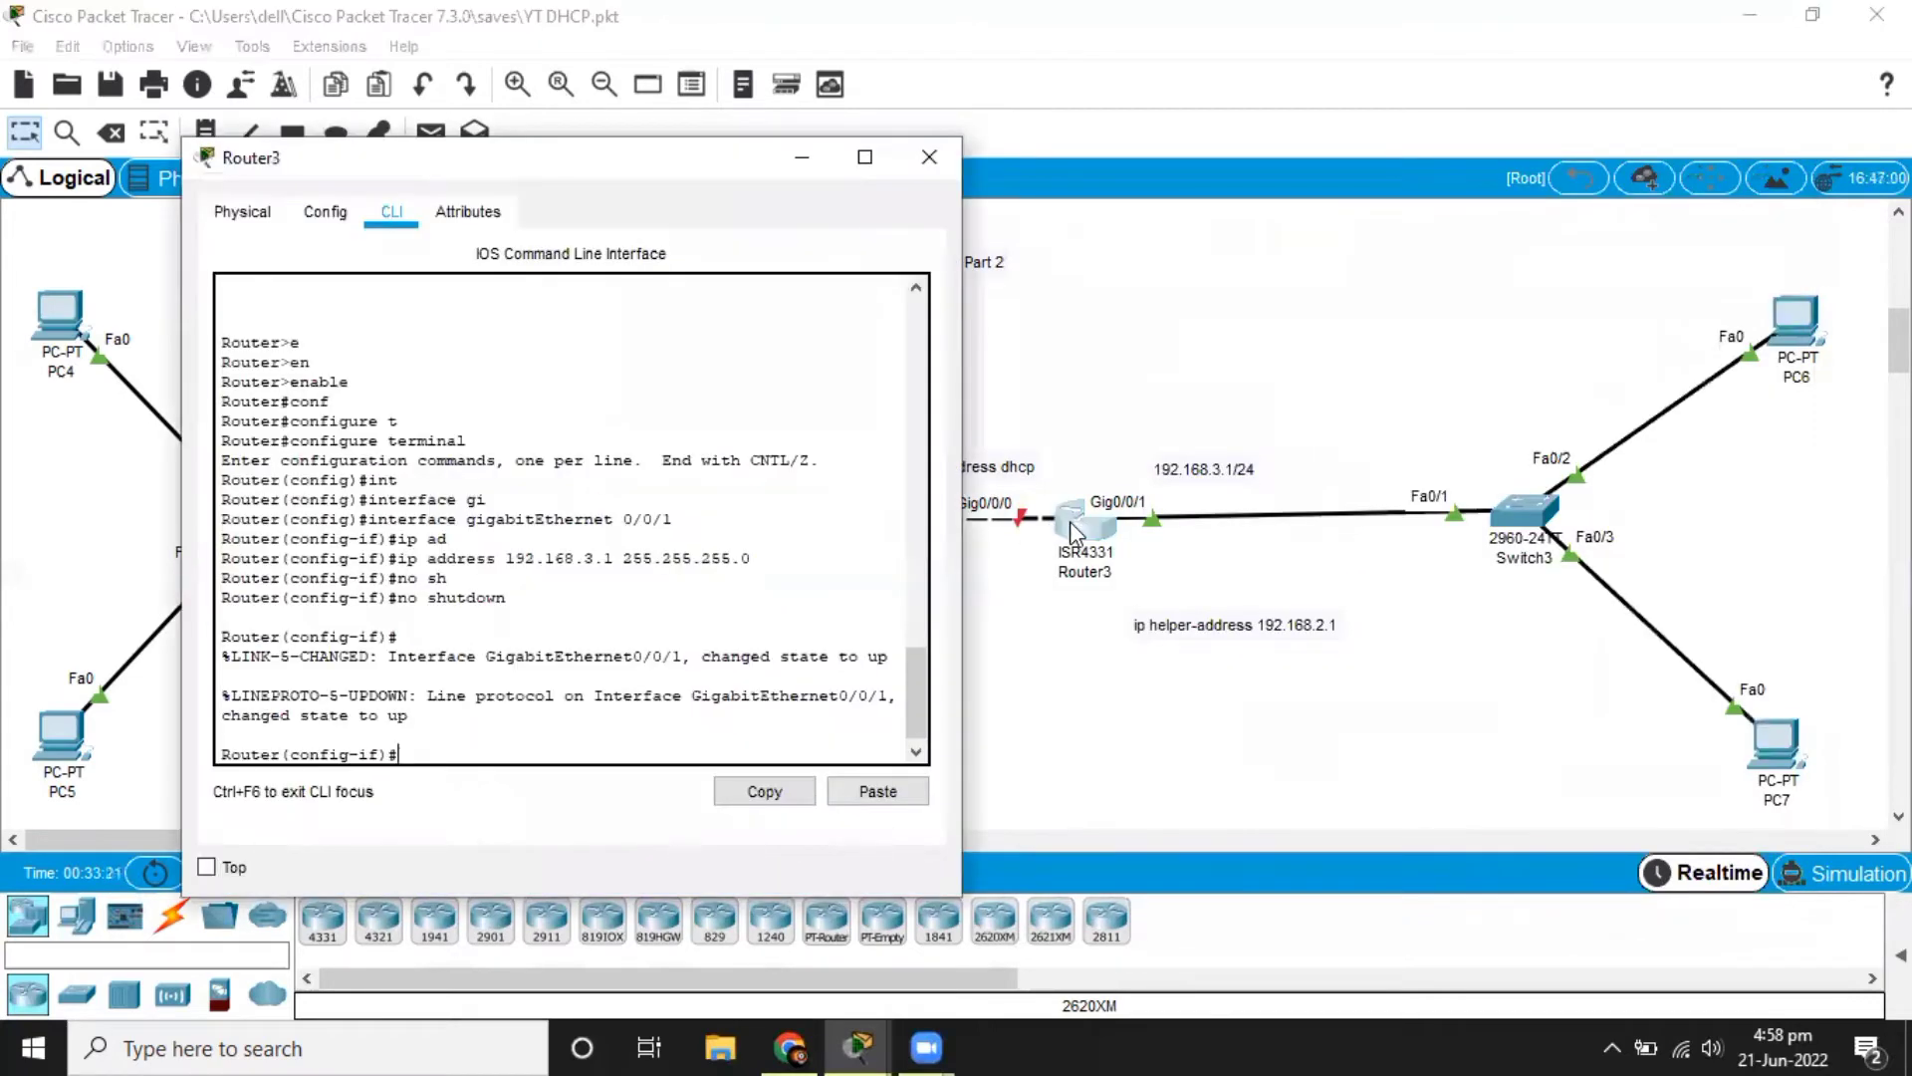
pyautogui.moveTo(527, 177); pyautogui.dragTo(396, 174)
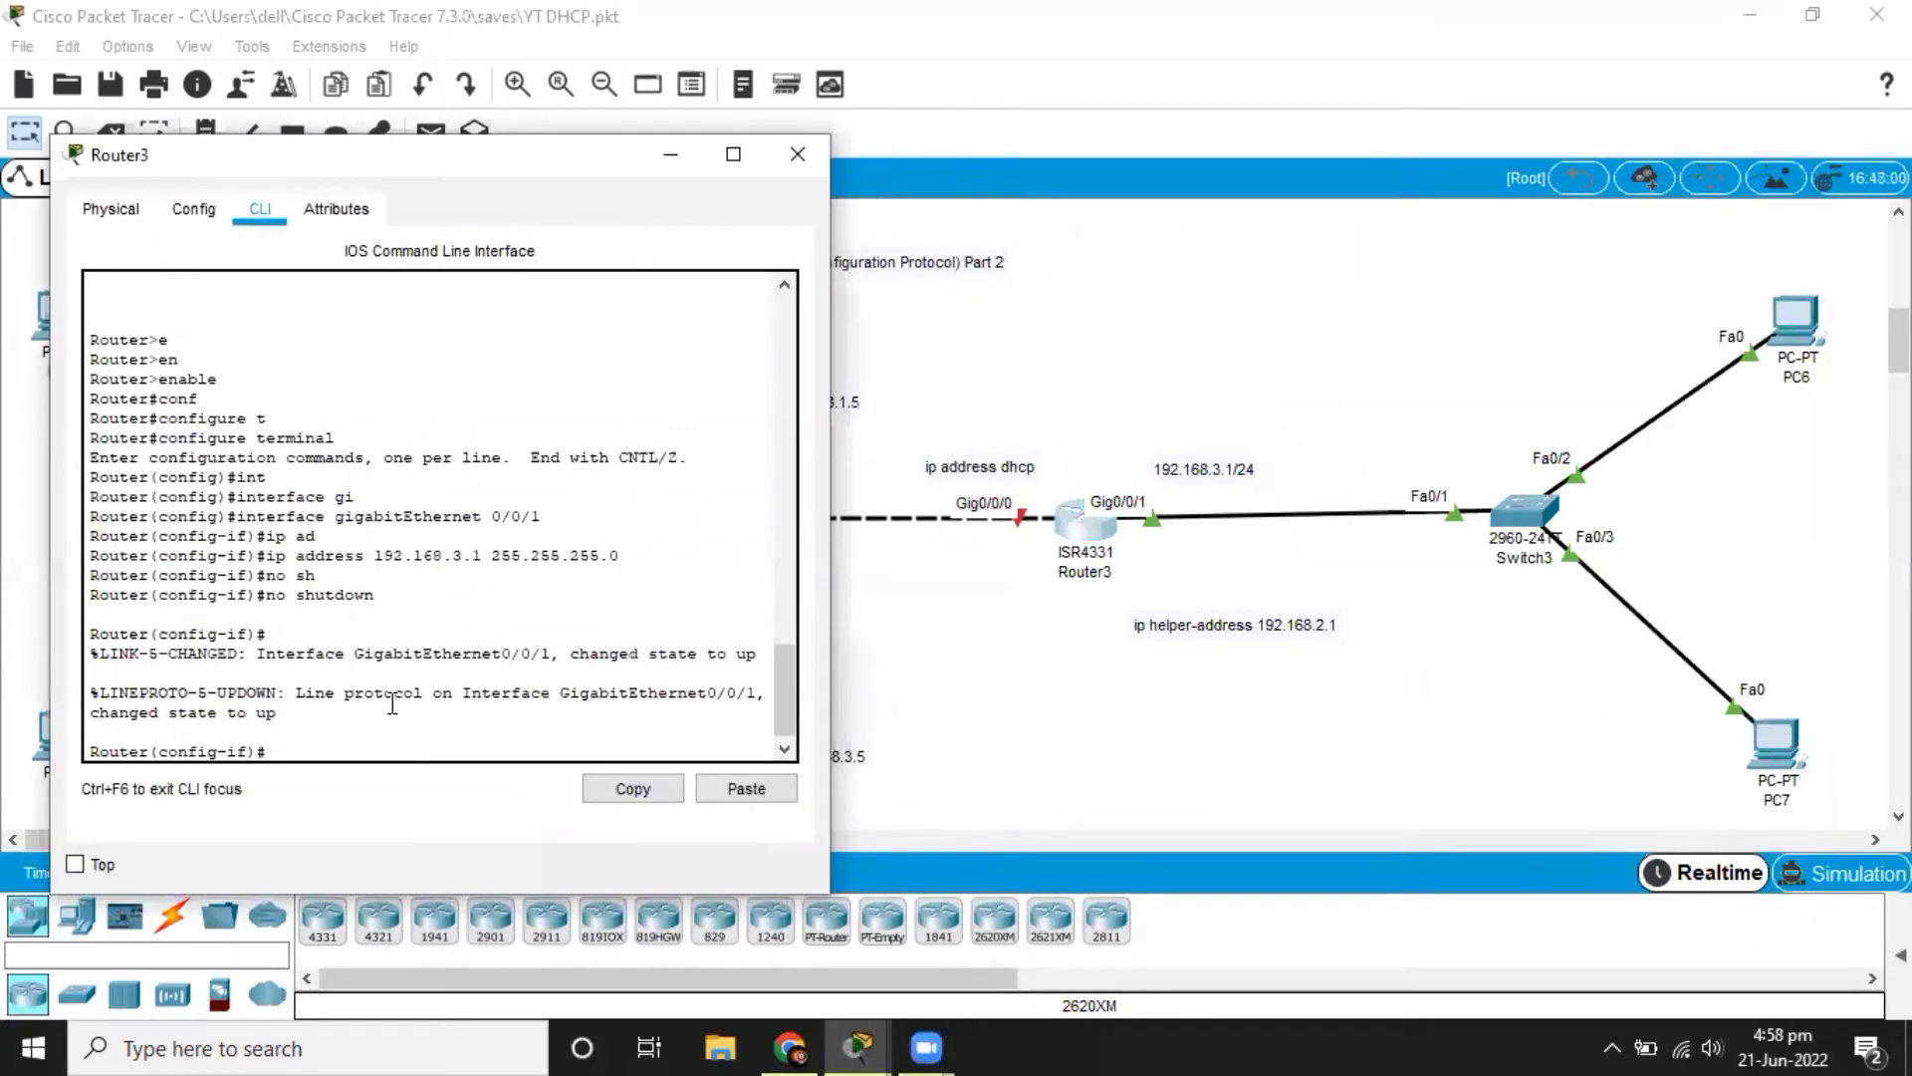
pyautogui.write('exit')
pyautogui.press('Return')
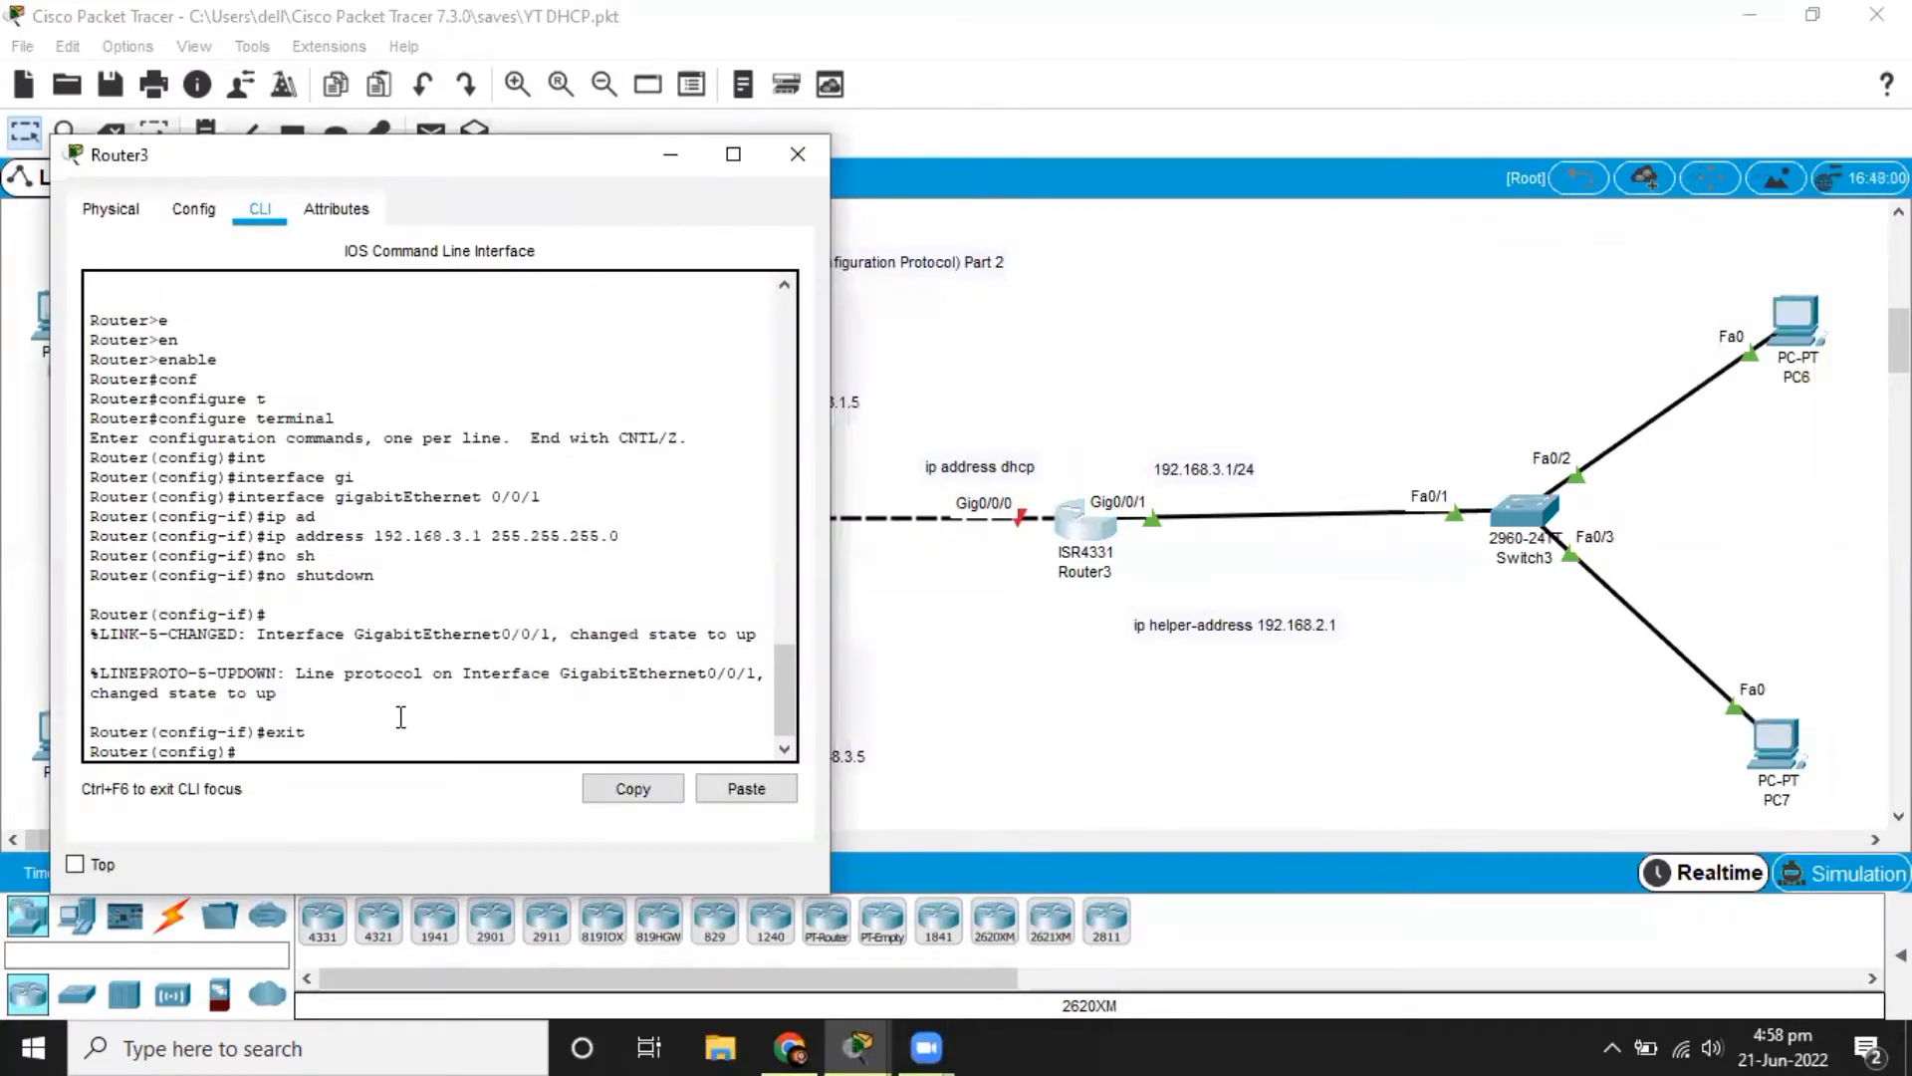
pyautogui.write('int')
pyautogui.press('Tab')
pyautogui.write('gi')
pyautogui.press('Tab')
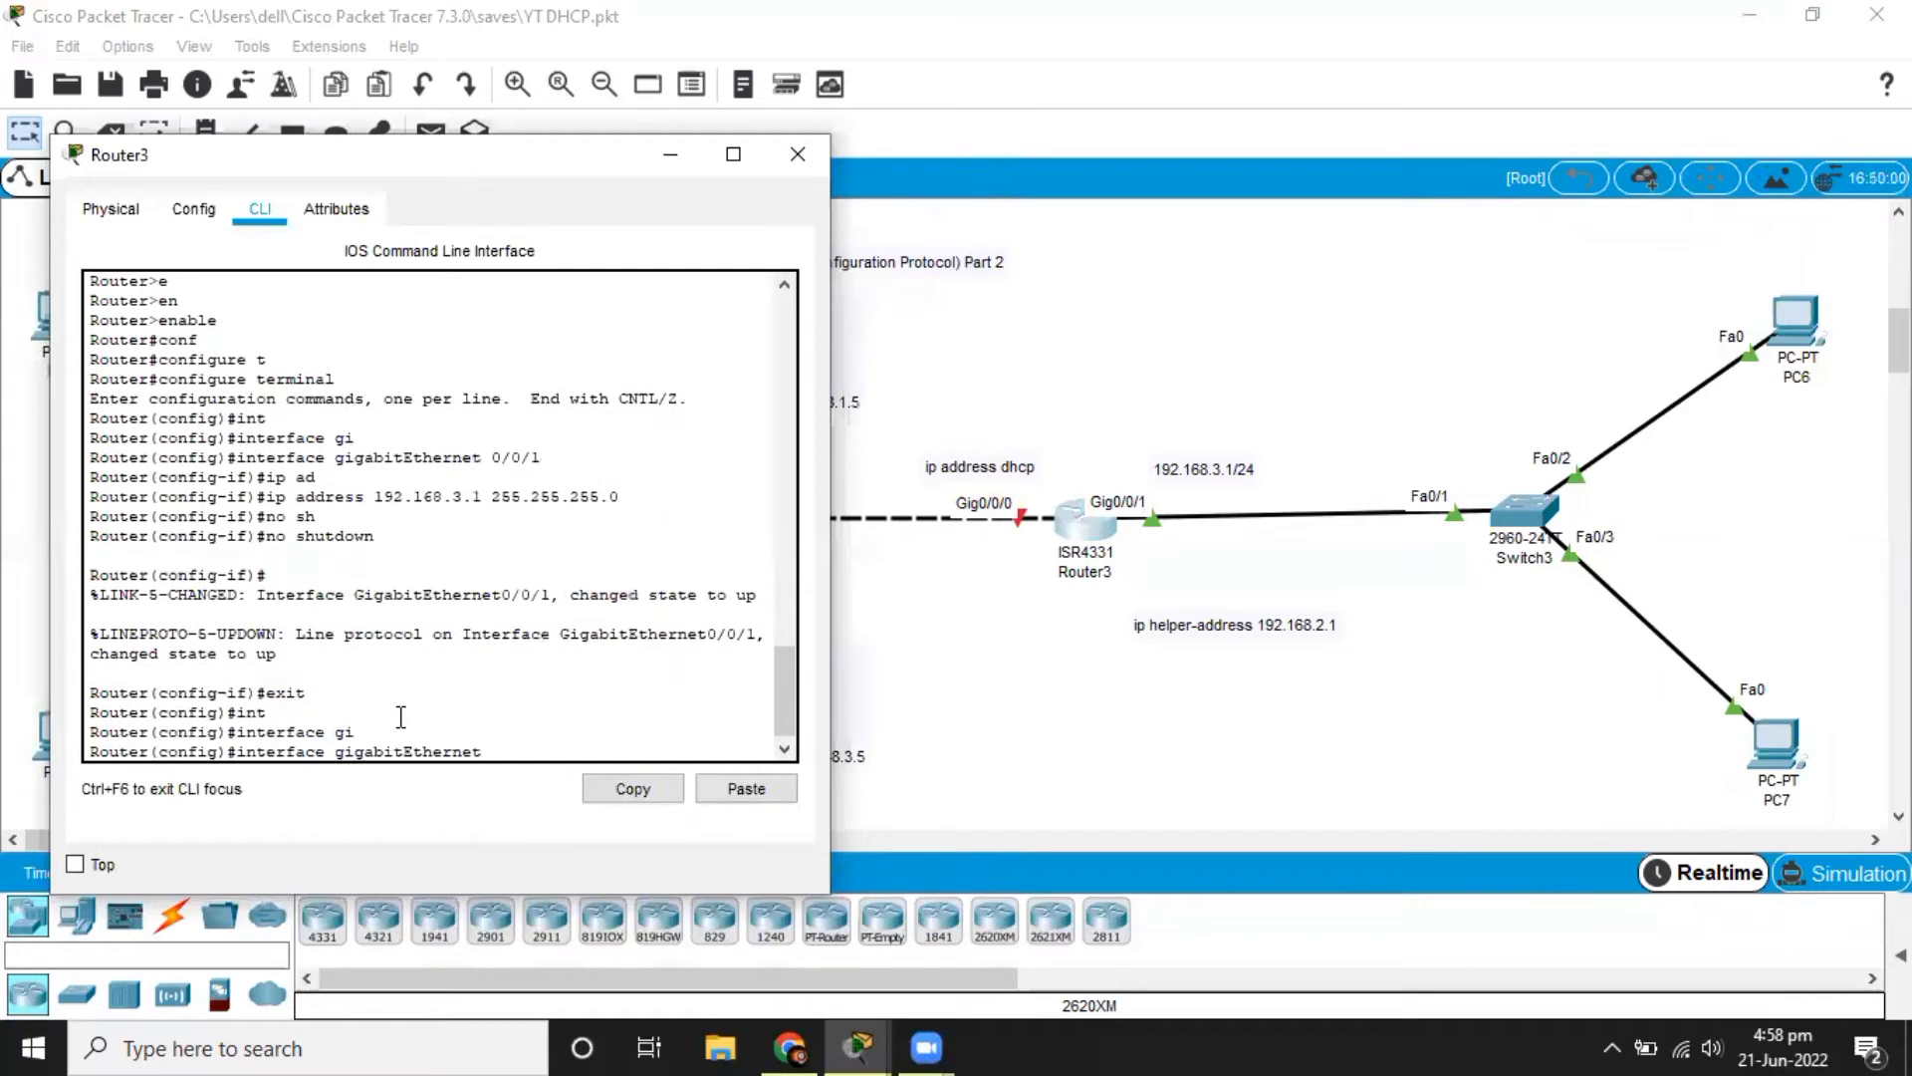
pyautogui.write('0/0/0')
pyautogui.press('Return')
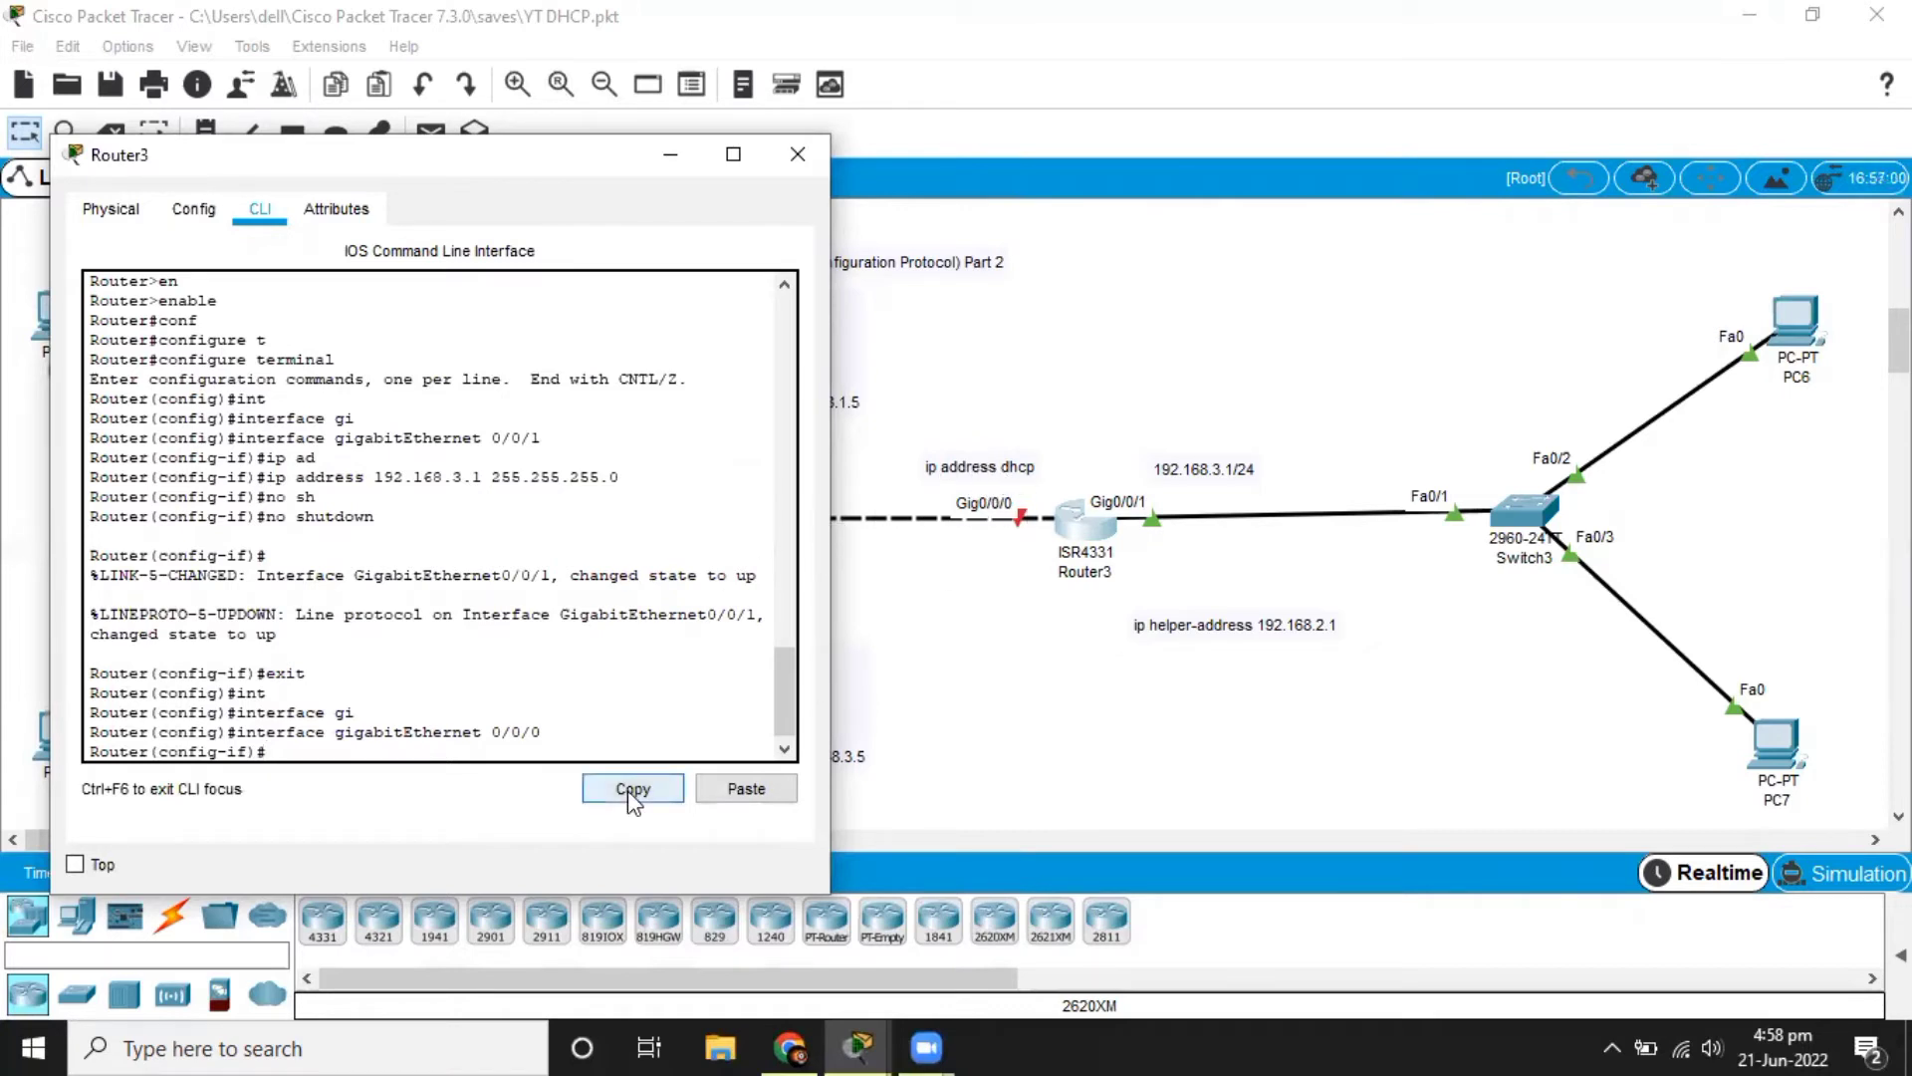
# Set Router3's gigabitEthernet 0/0/0 interface to obtain its IP address through DHCP.
pyautogui.write('ip da')
pyautogui.write('dd')
pyautogui.press('Tab')
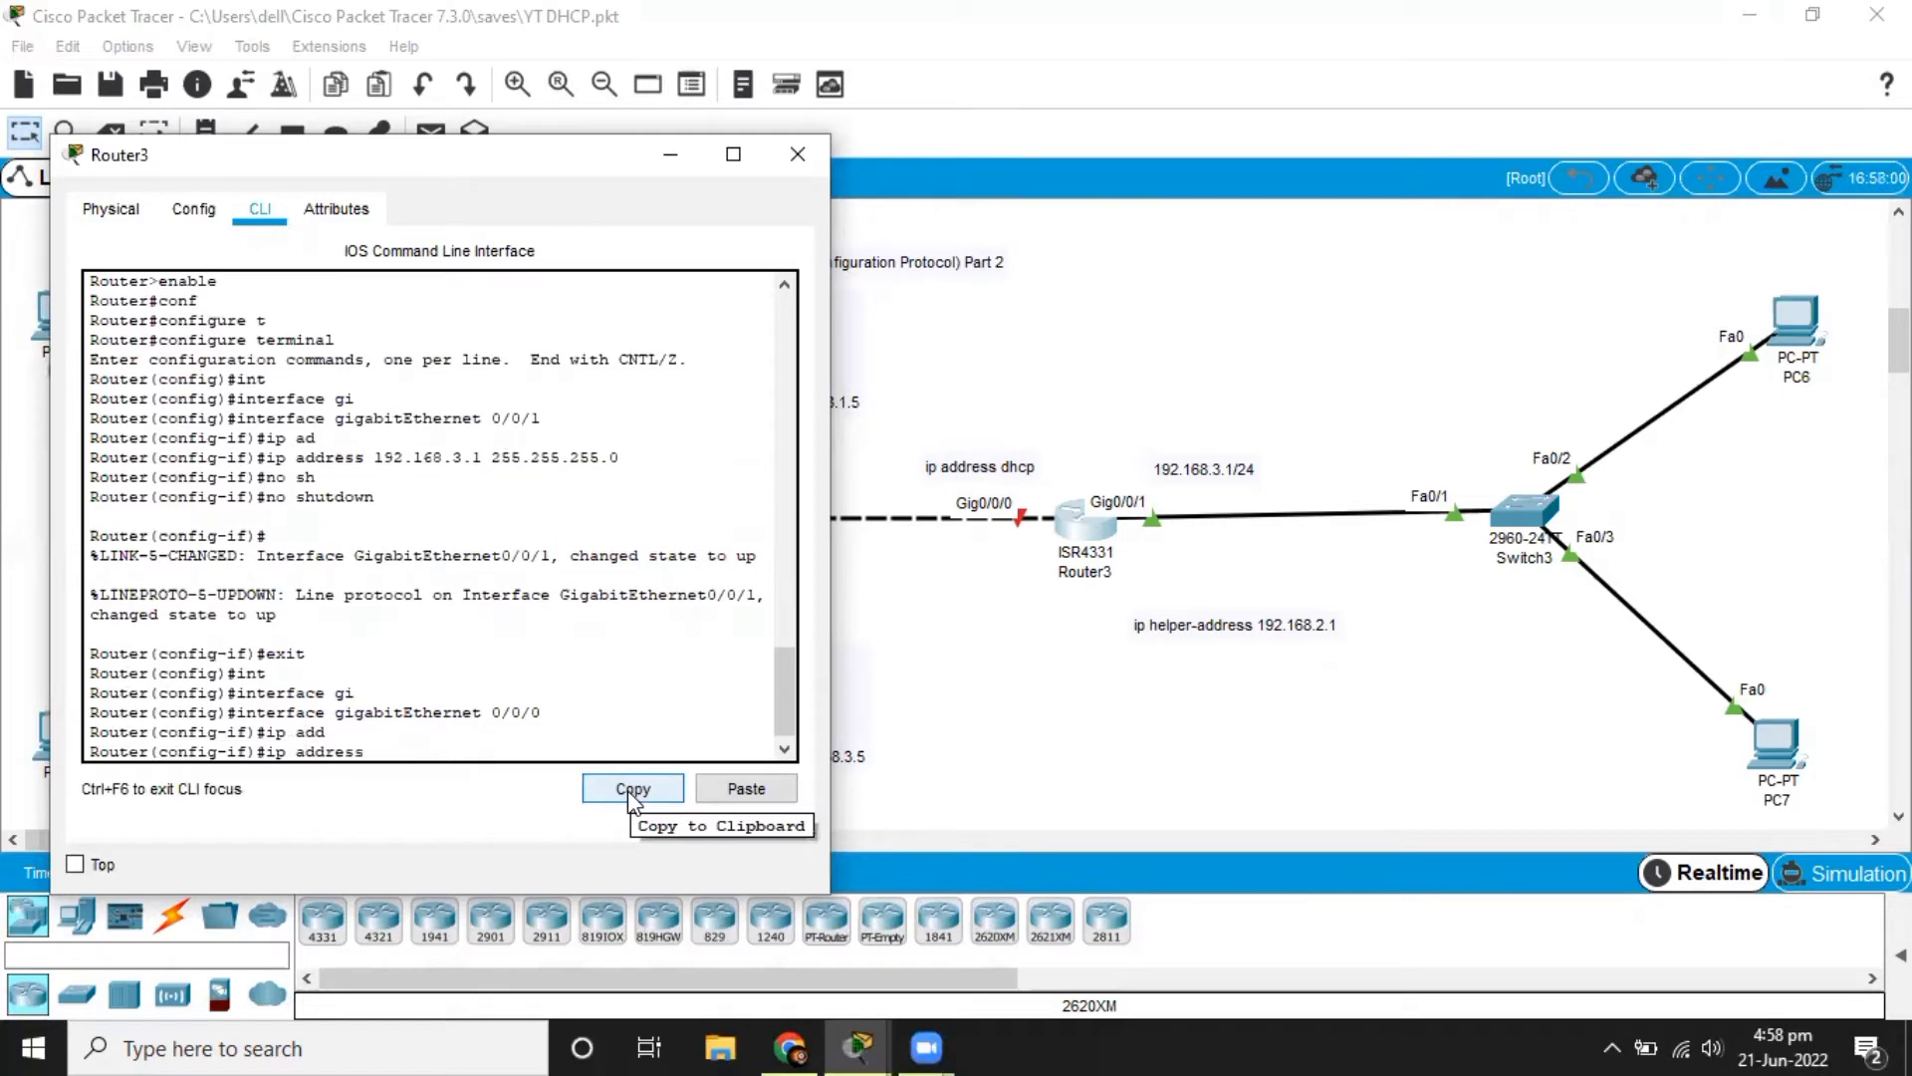
pyautogui.write('dhc')
pyautogui.press('Tab')
pyautogui.press('Return')
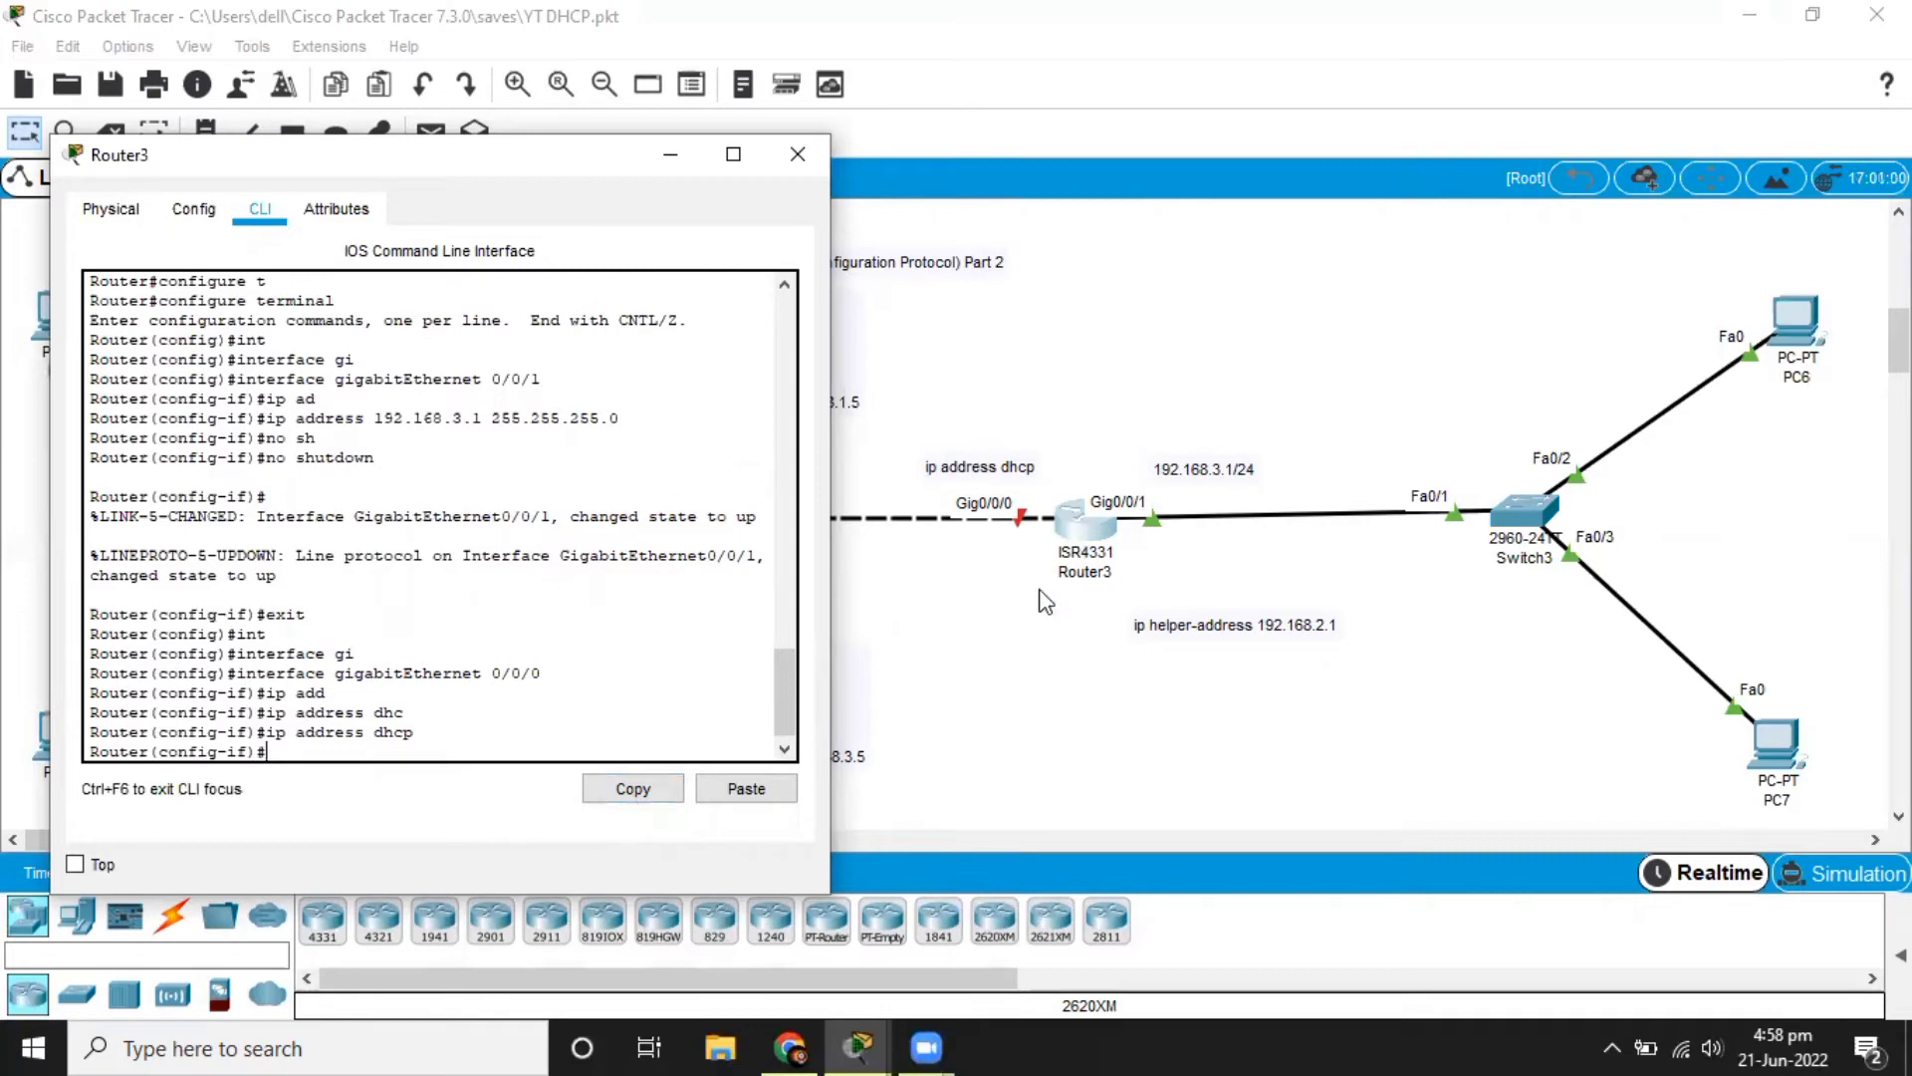
pyautogui.click(1034, 628)
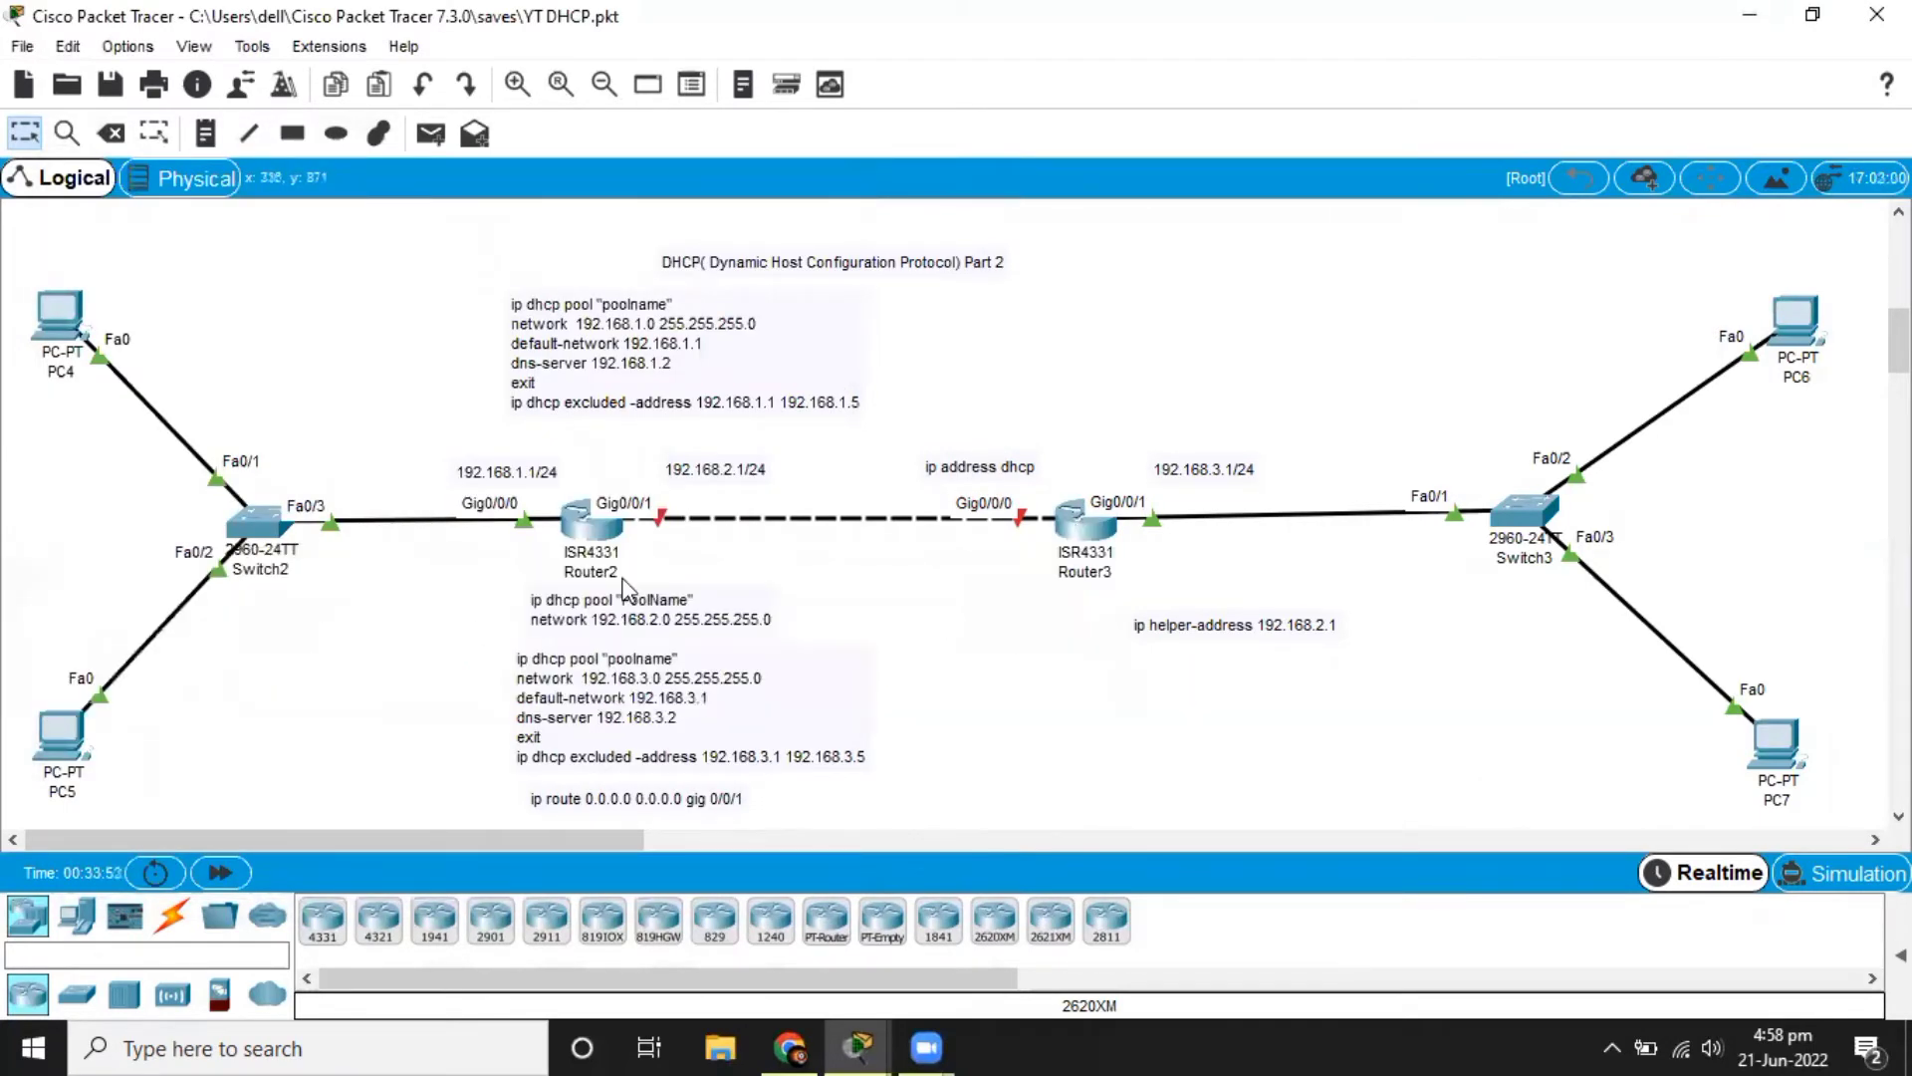
pyautogui.moveTo(1106, 528)
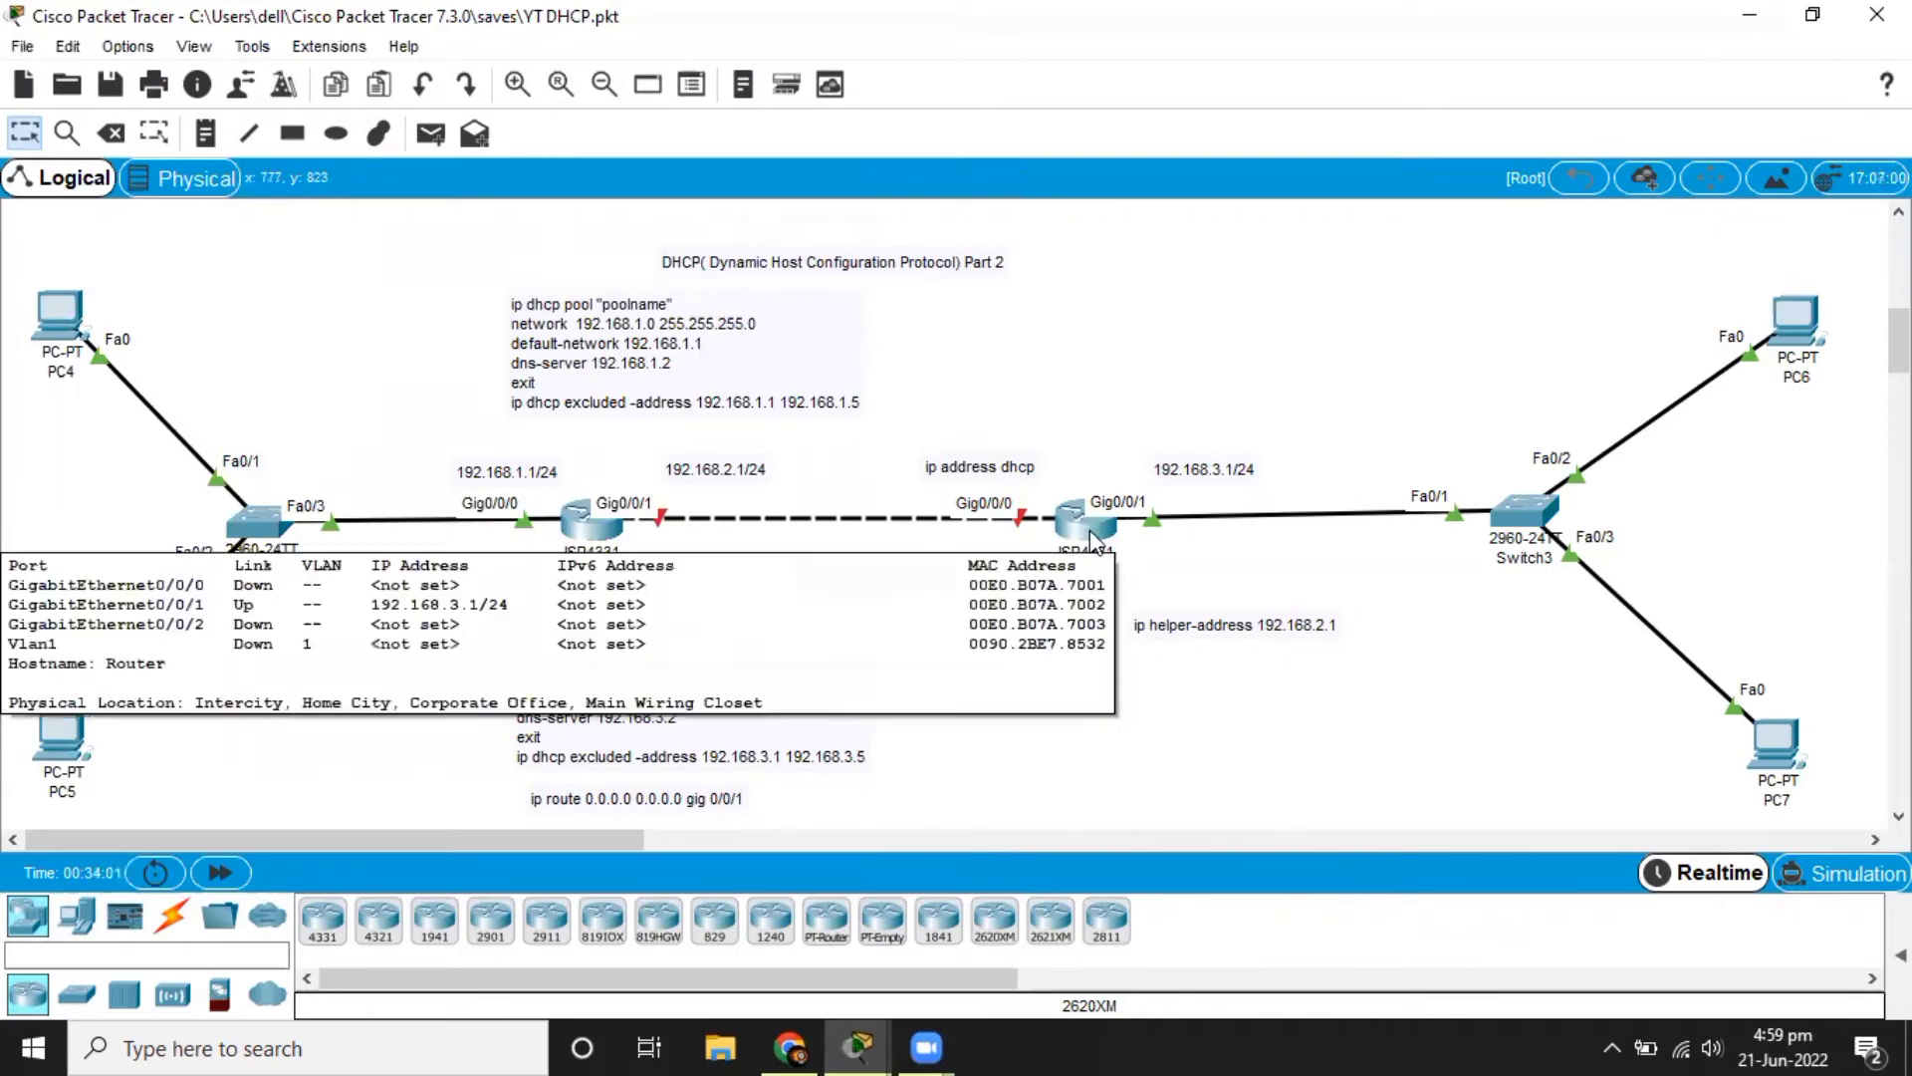
pyautogui.click(1095, 538)
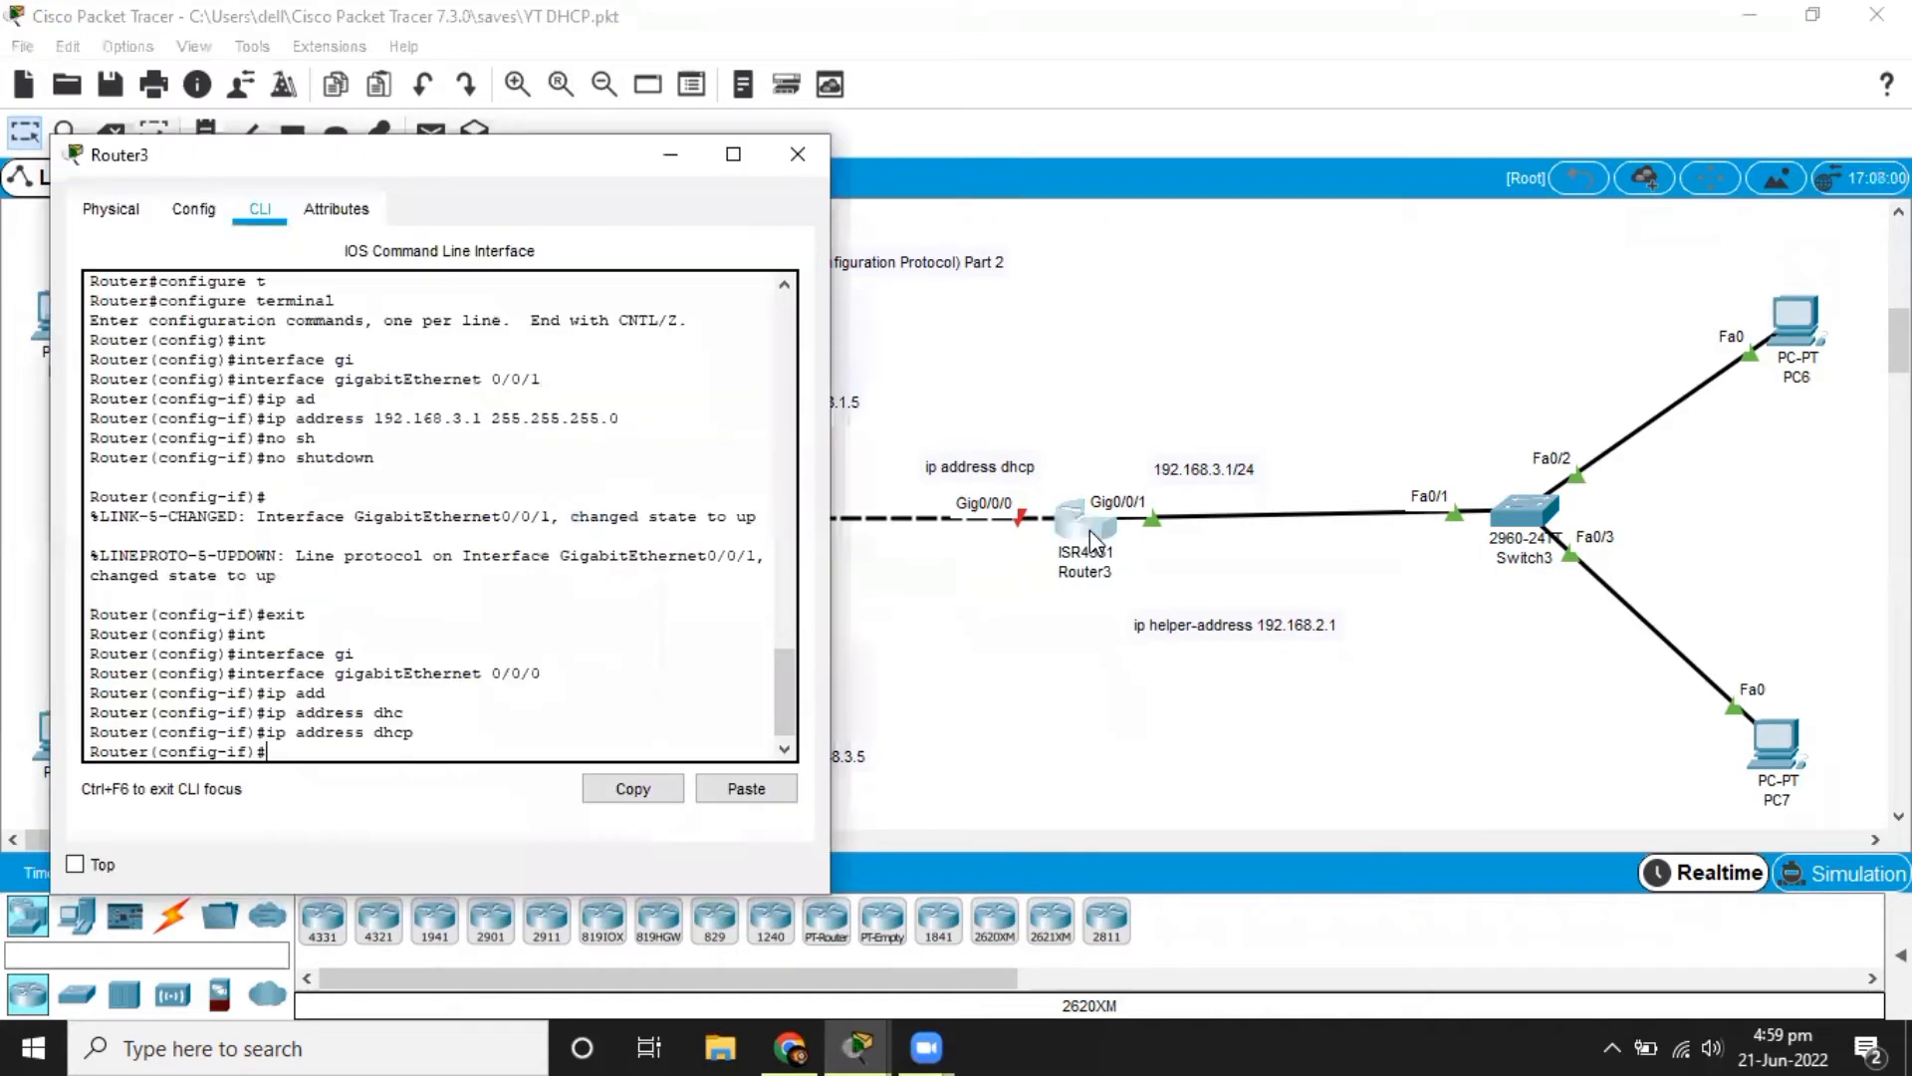
pyautogui.moveTo(778, 680)
pyautogui.mouseDown()
pyautogui.moveTo(789, 657)
pyautogui.moveTo(787, 693)
pyautogui.mouseUp()
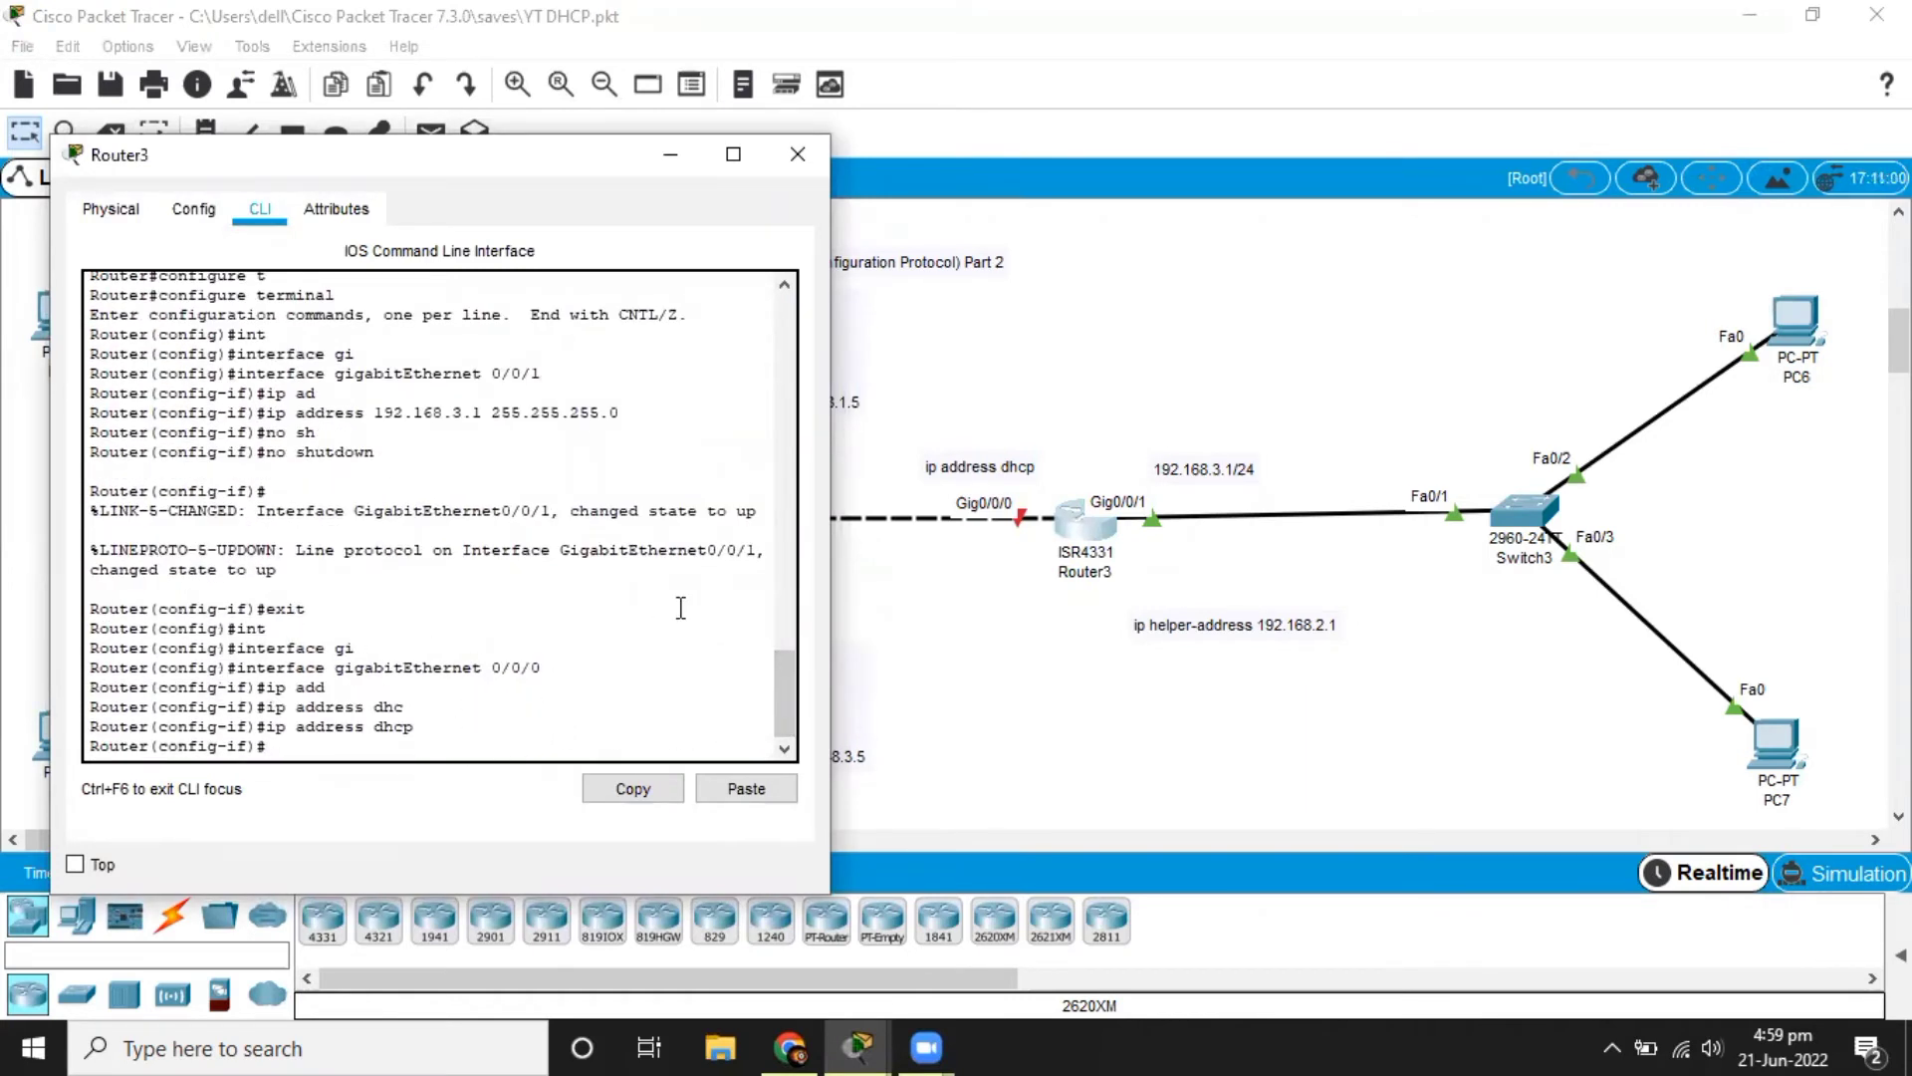
pyautogui.press('Return')
pyautogui.press('Return')
pyautogui.press('Return')
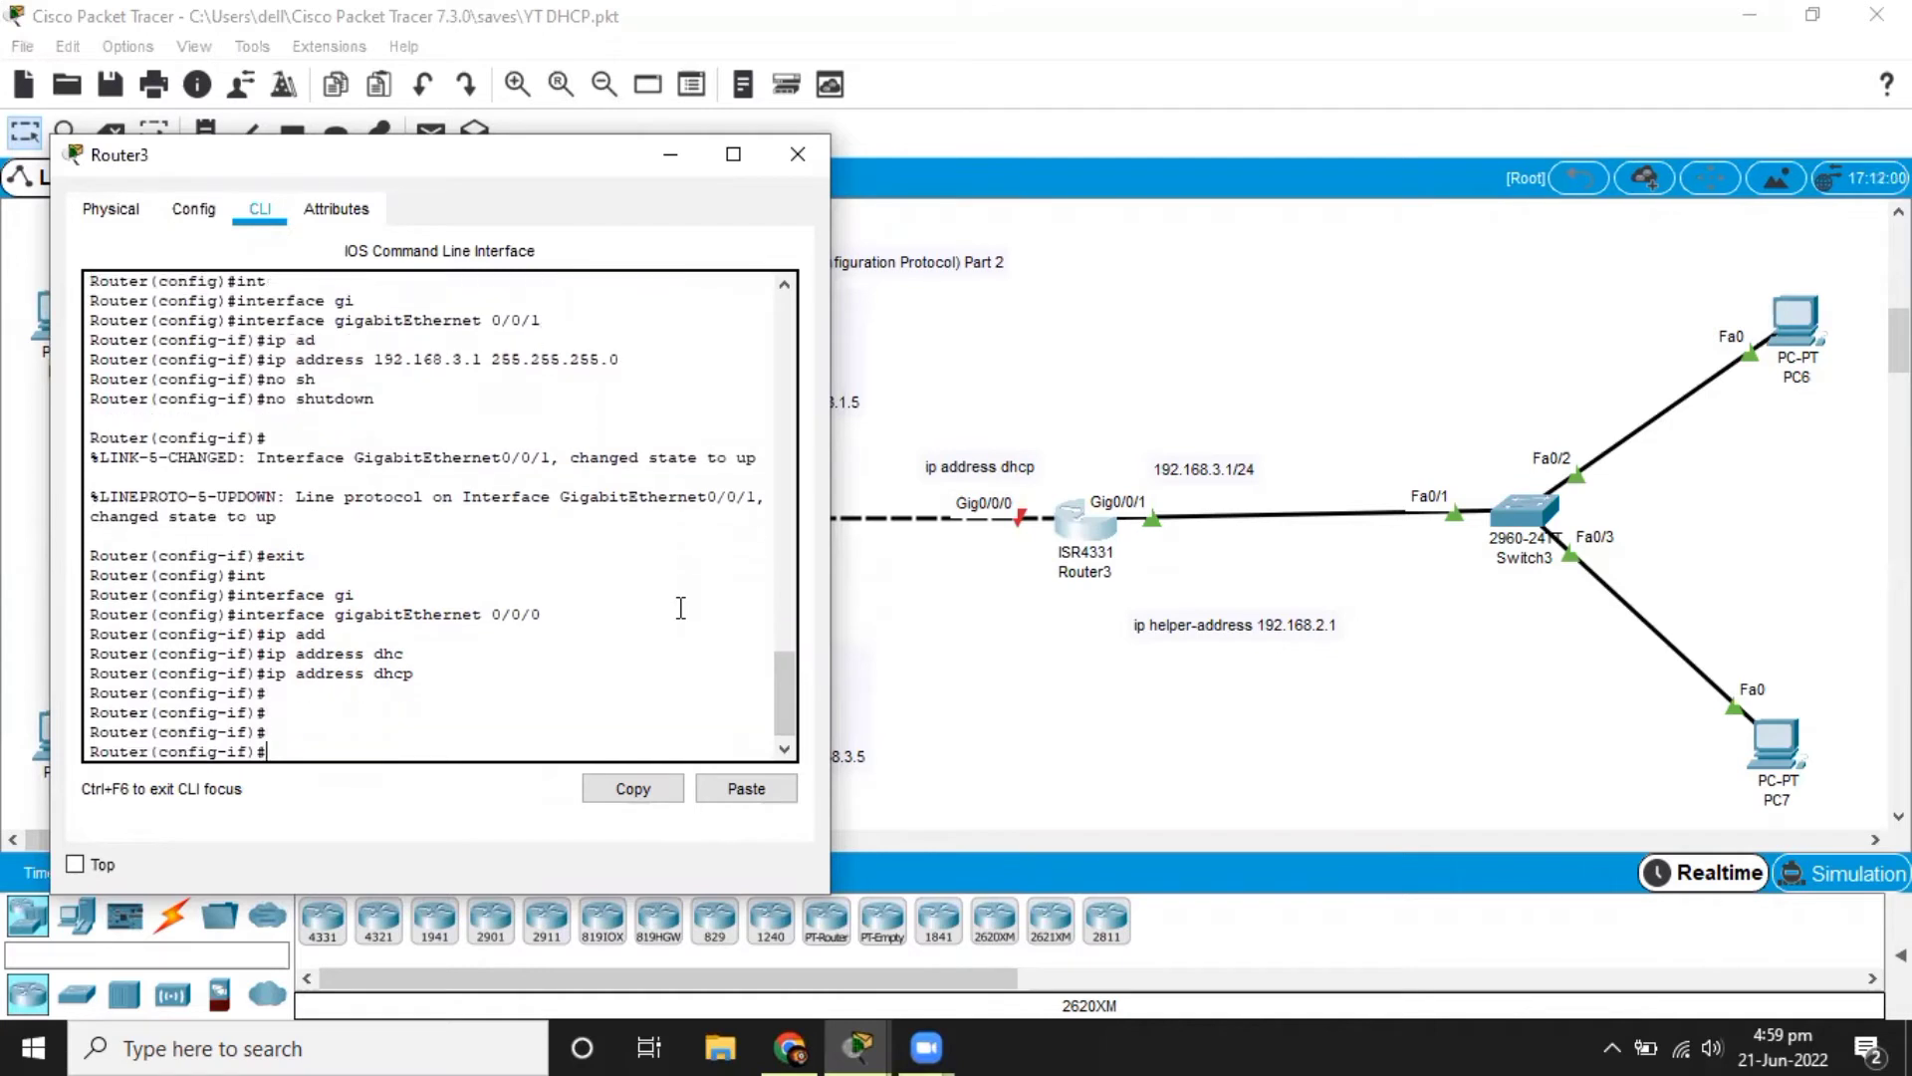
pyautogui.click(939, 628)
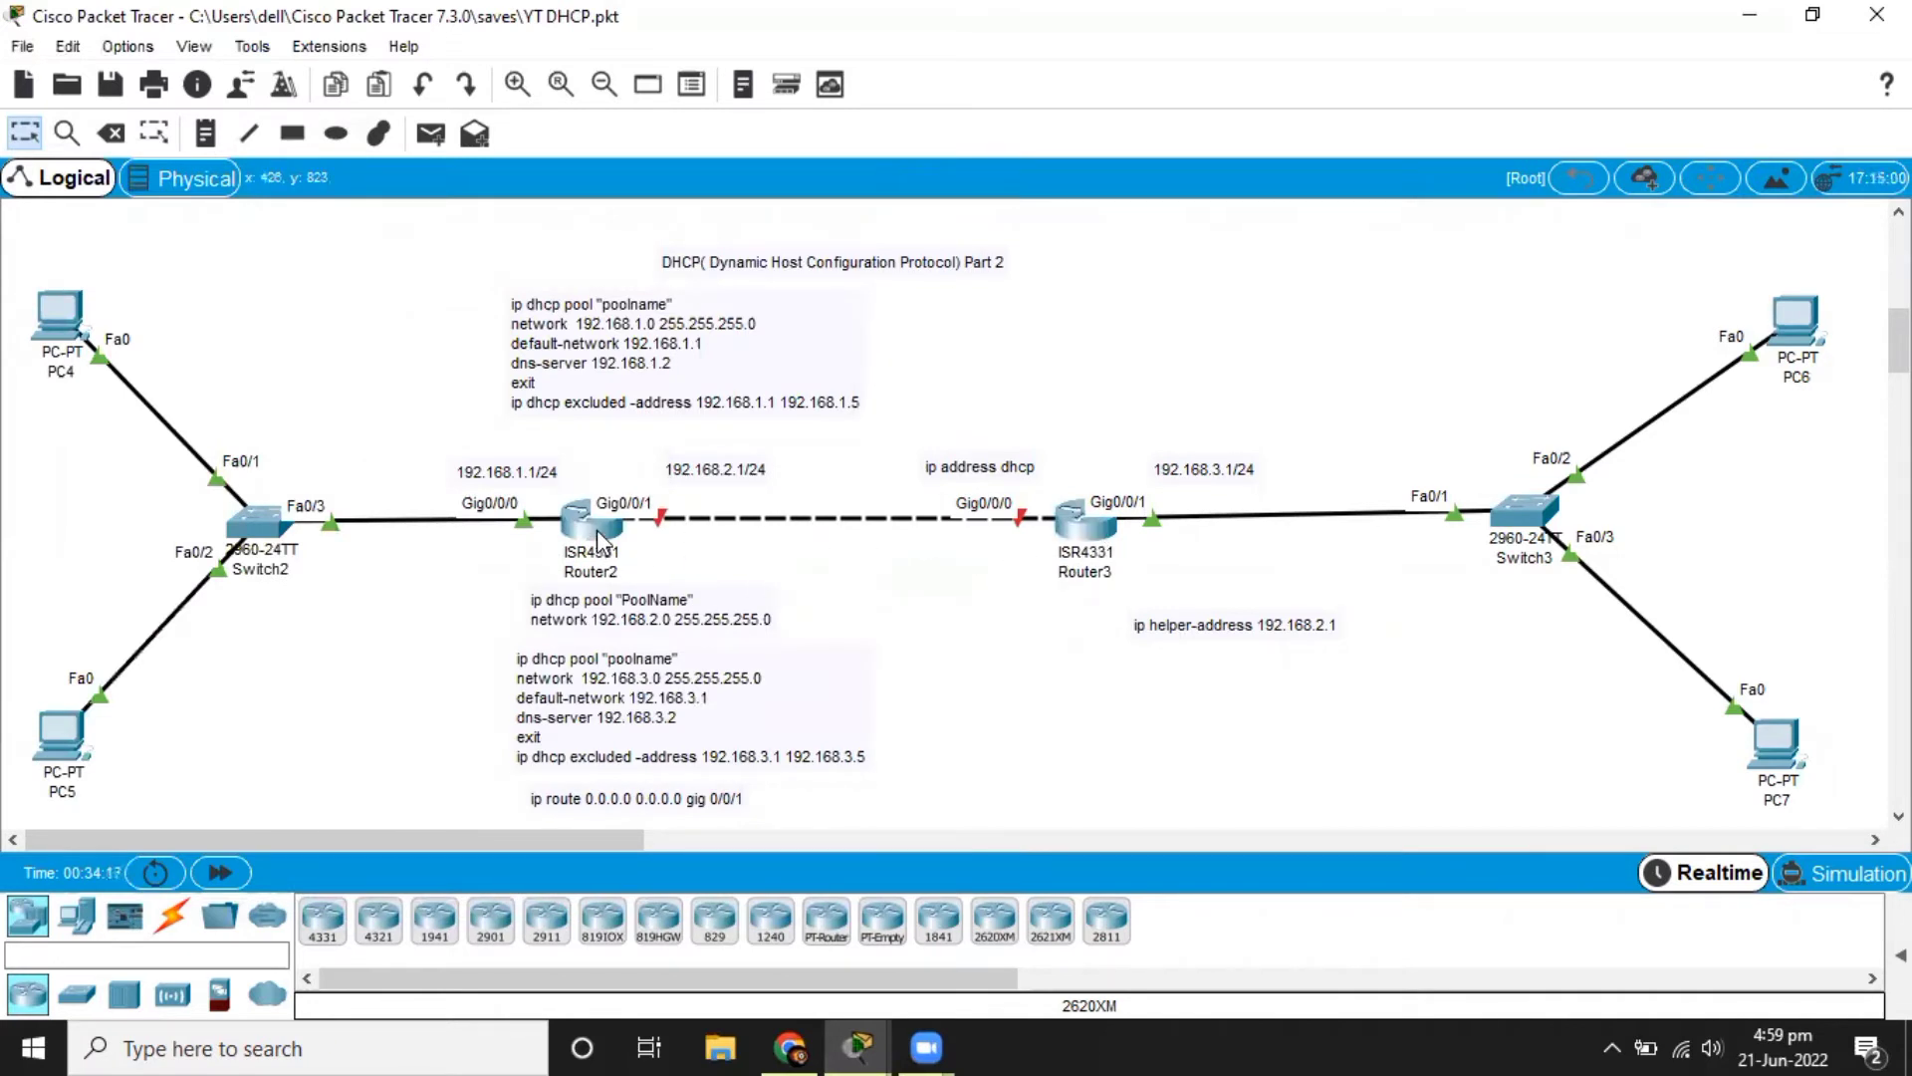
# Enable Router3's gigabitEthernet 0/0/0 interface with no shutdown.
pyautogui.click(1095, 537)
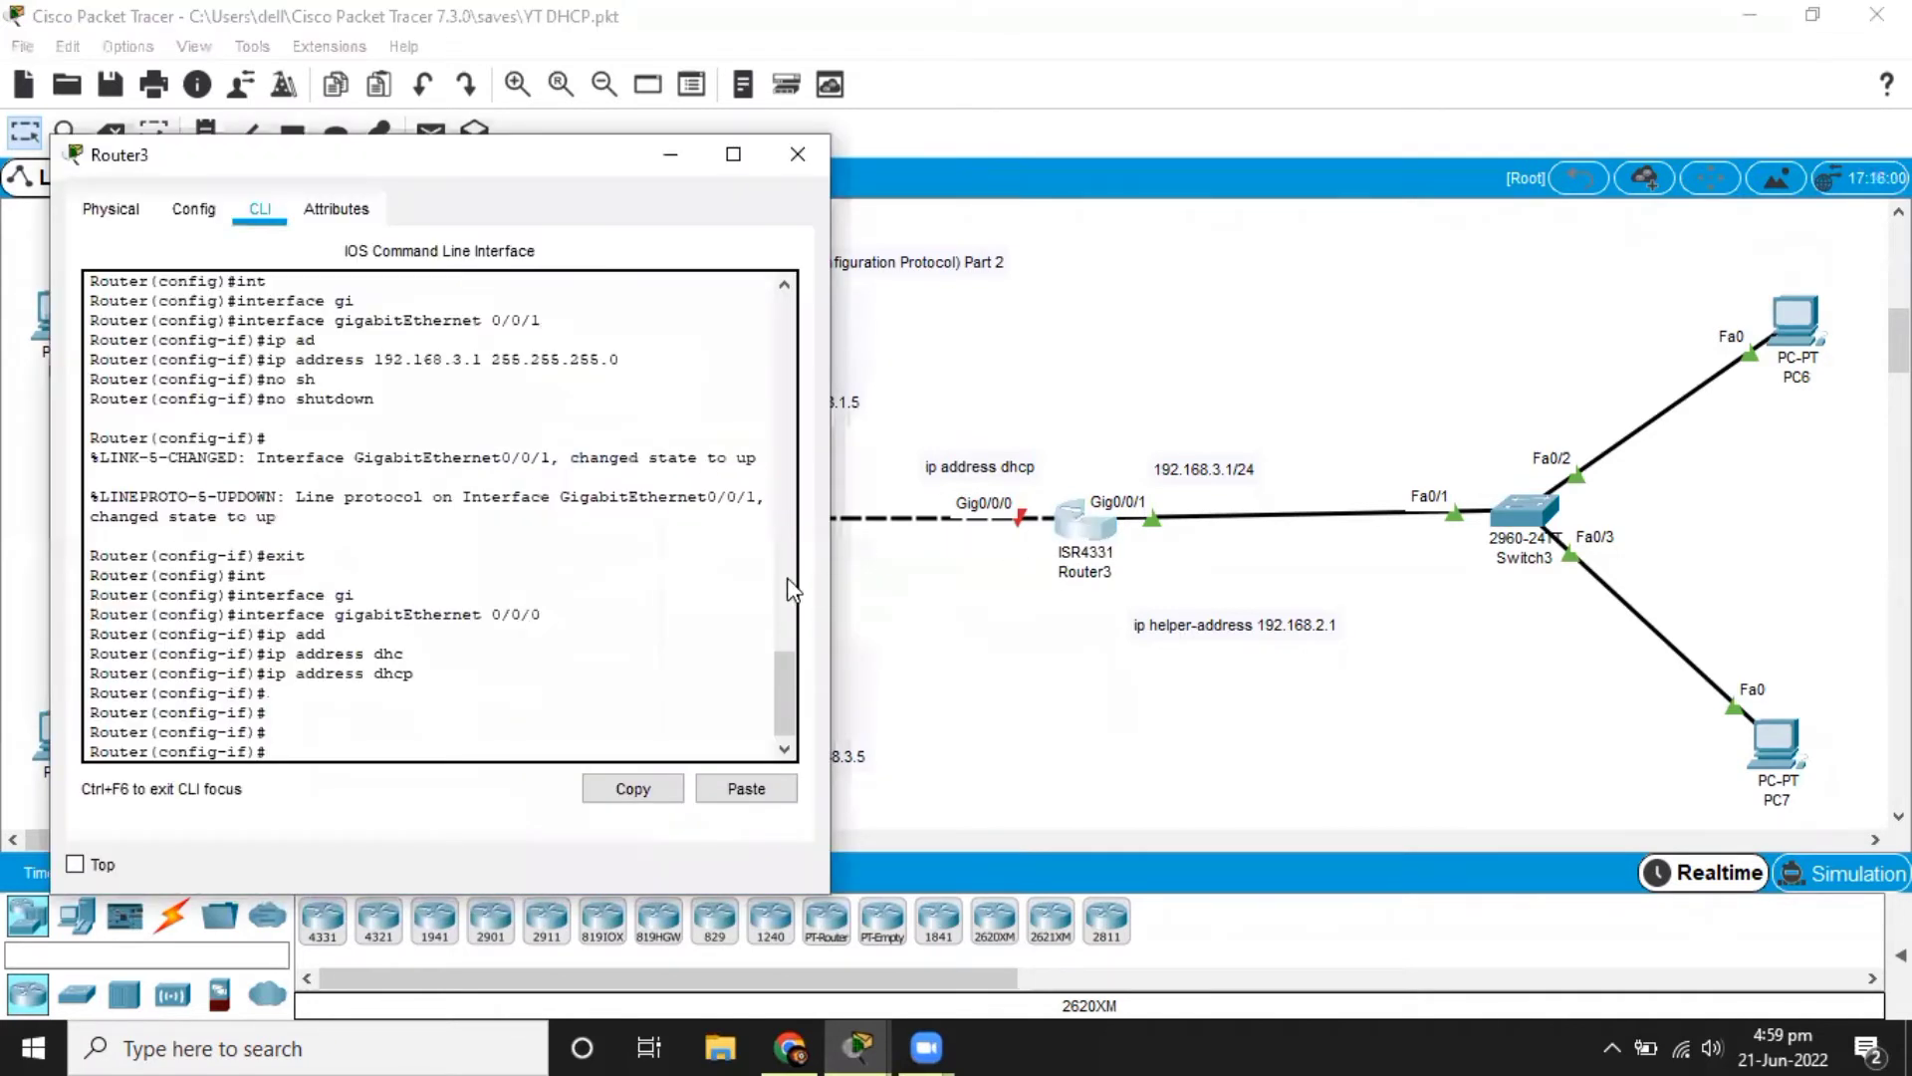
pyautogui.write('no sh')
pyautogui.press('Tab')
pyautogui.press('Return')
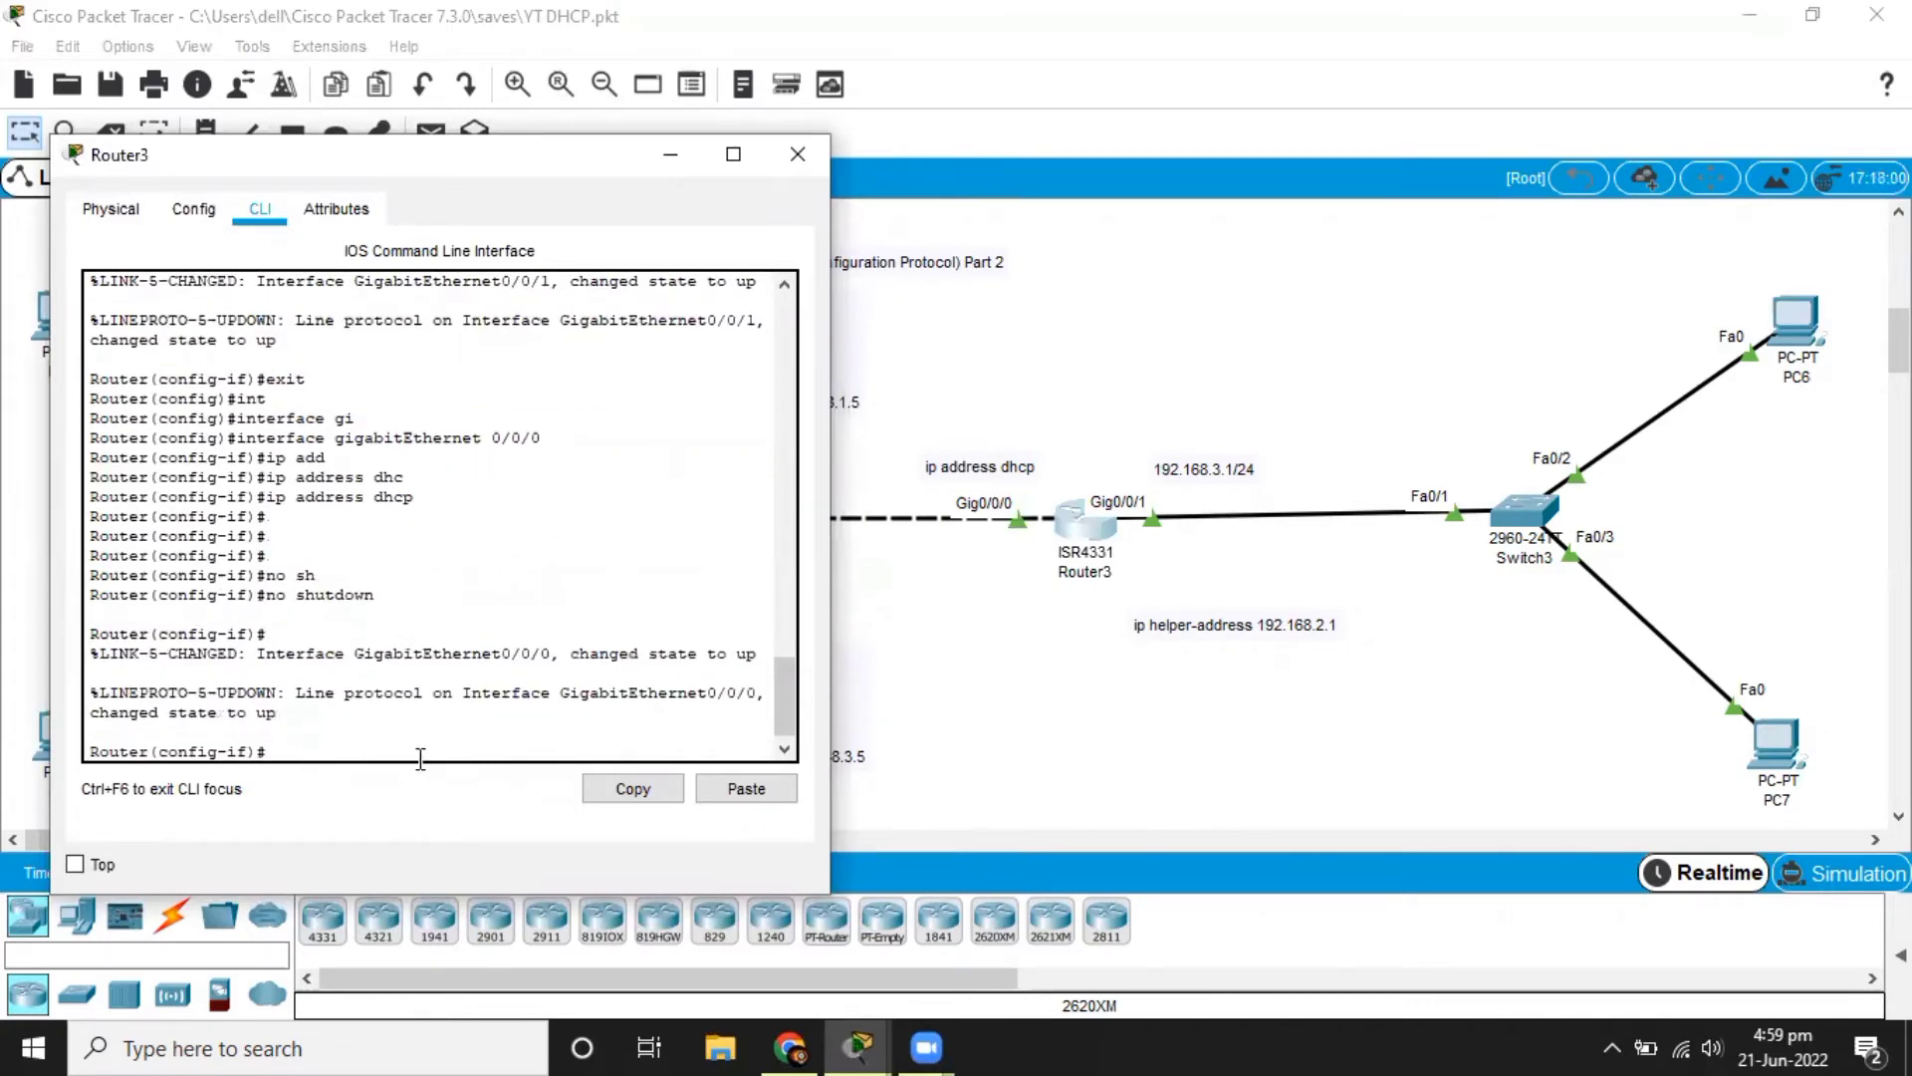
pyautogui.click(1161, 717)
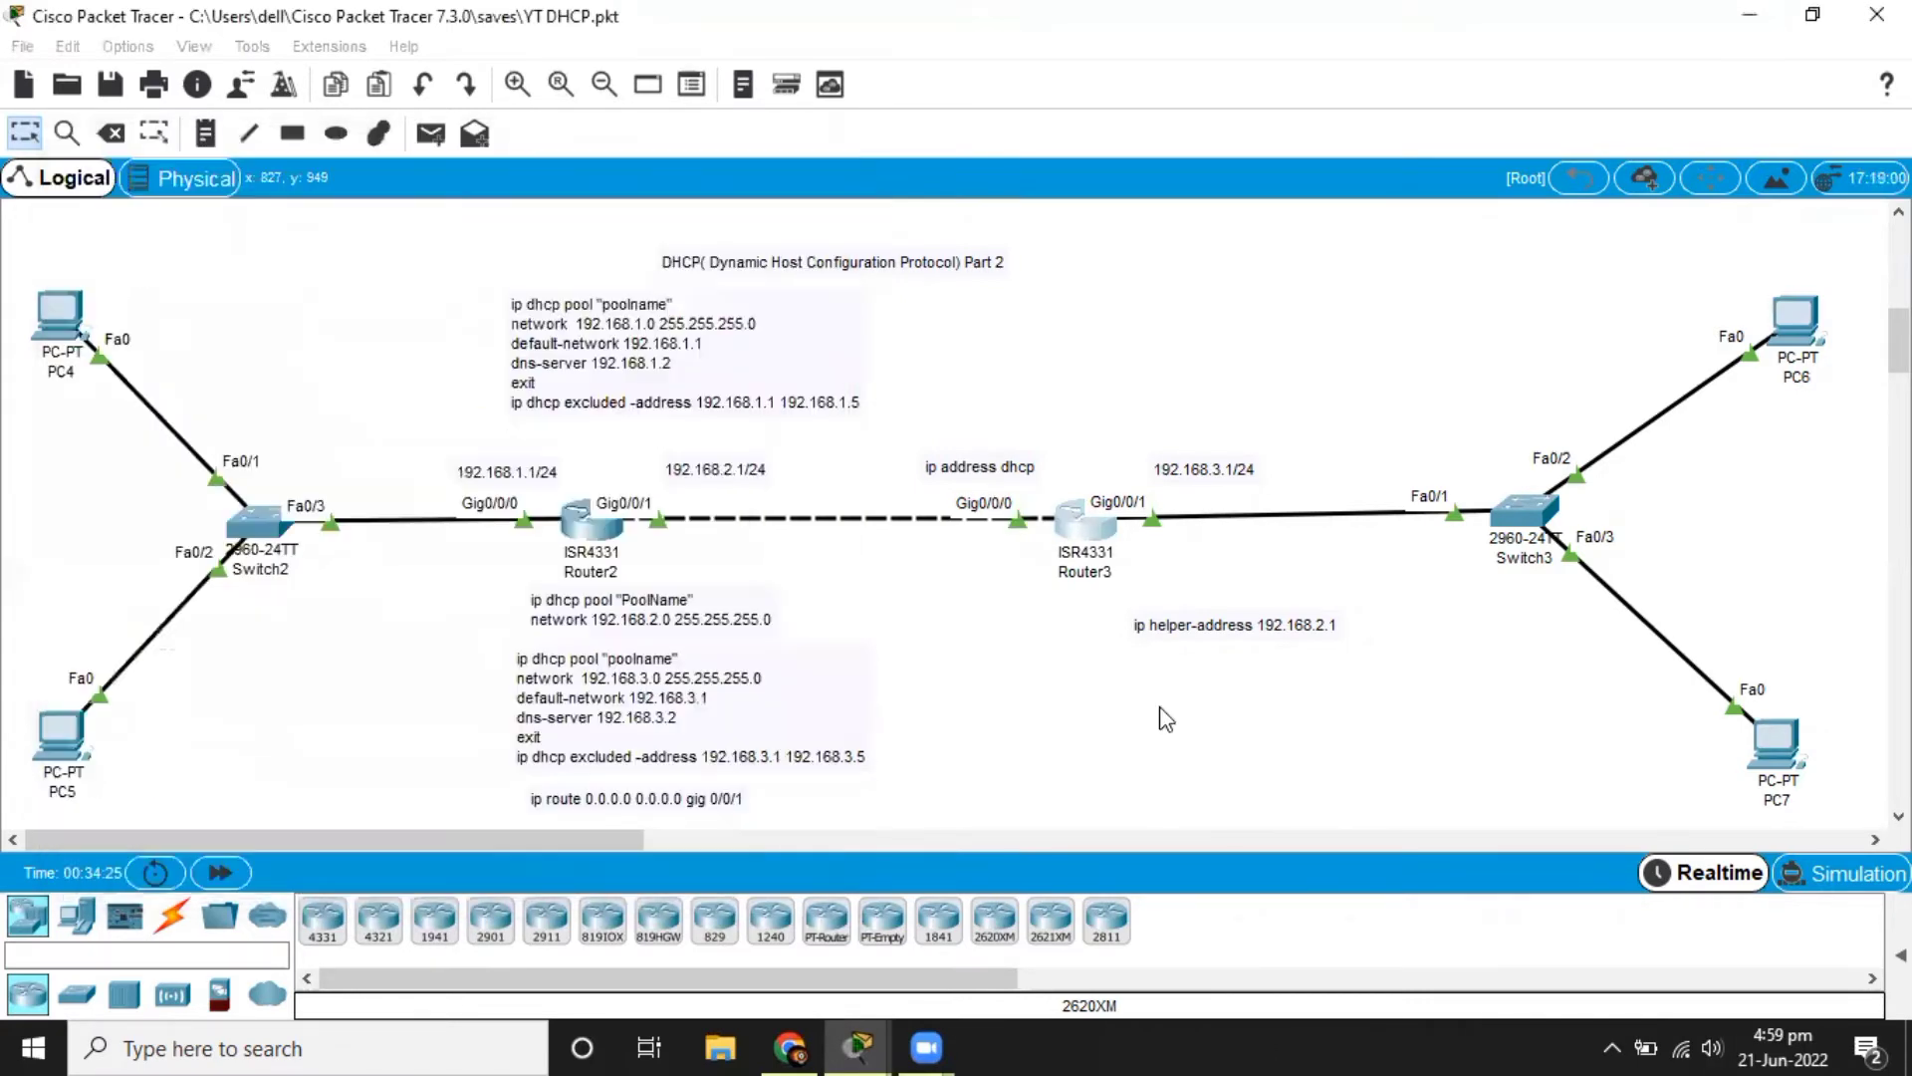
pyautogui.click(1096, 535)
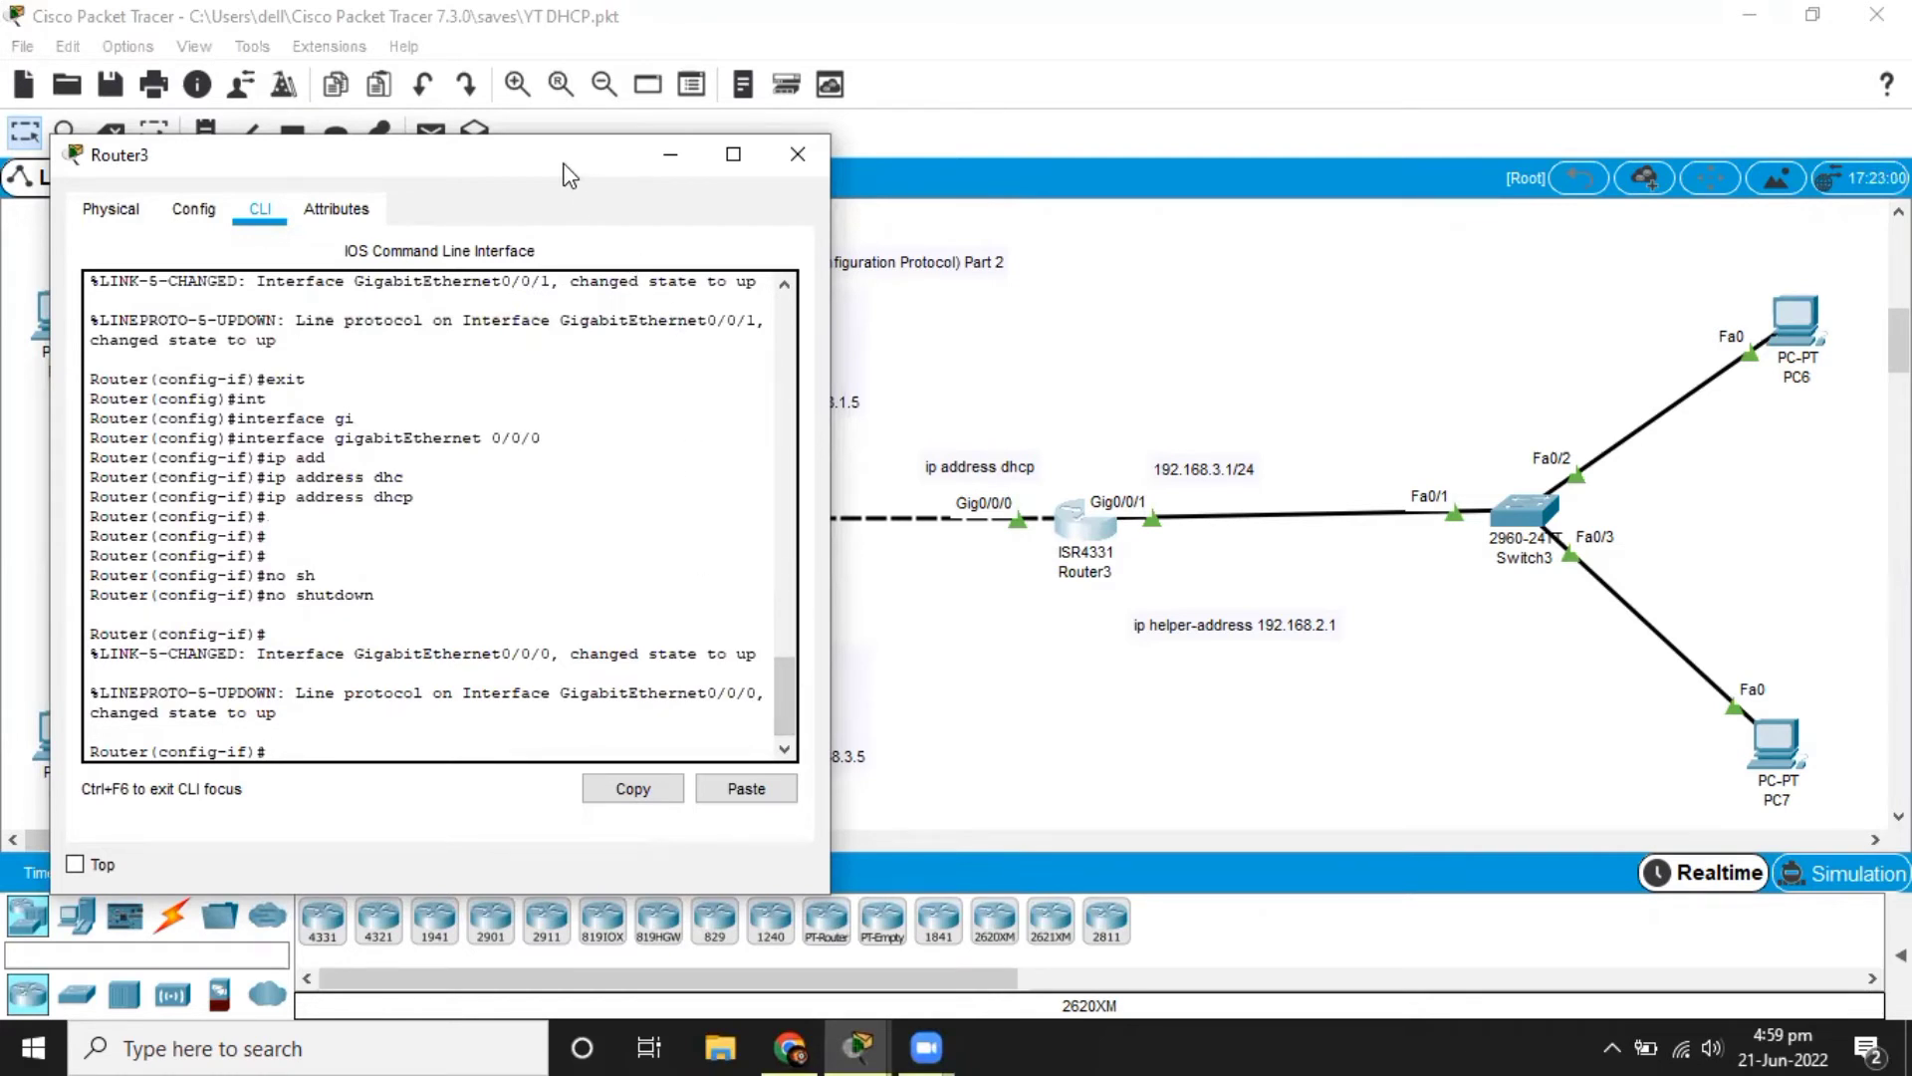
pyautogui.moveTo(567, 174); pyautogui.dragTo(439, 108)
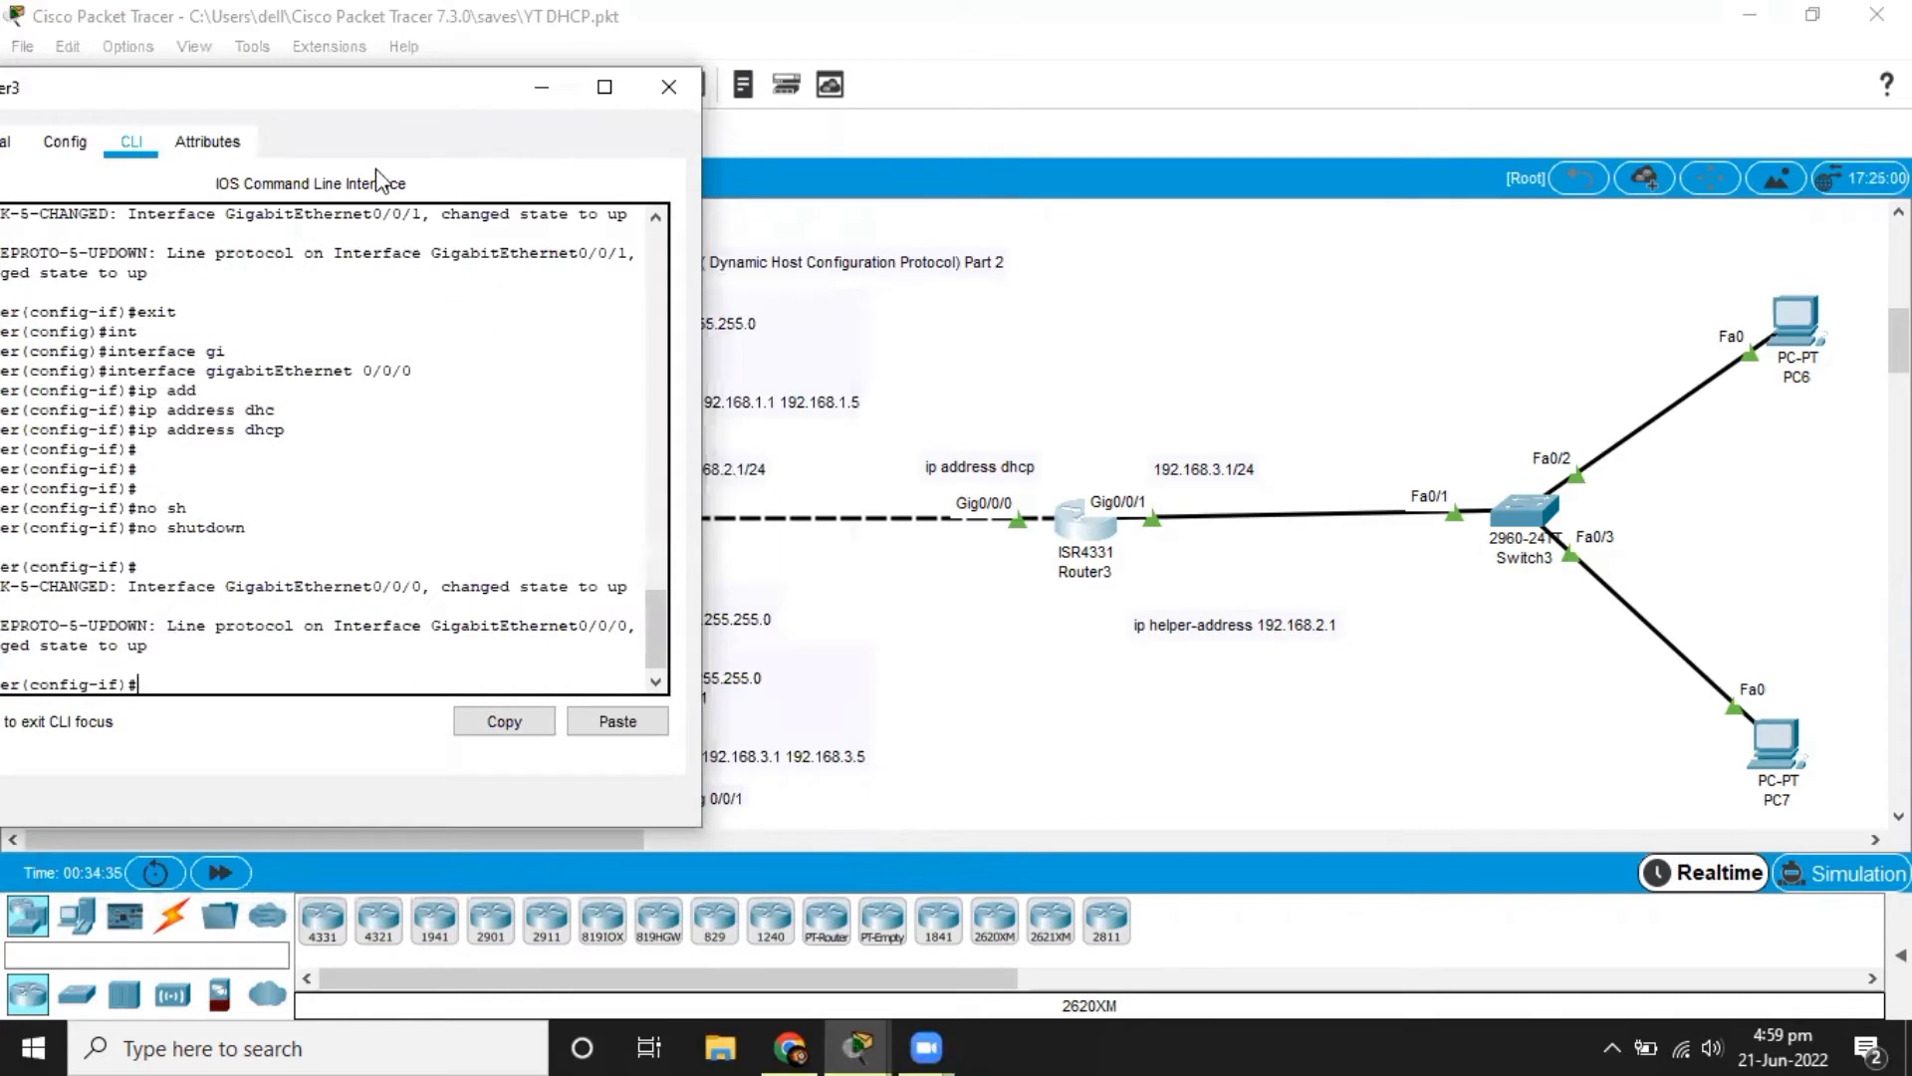
pyautogui.moveTo(409, 97); pyautogui.dragTo(702, 79)
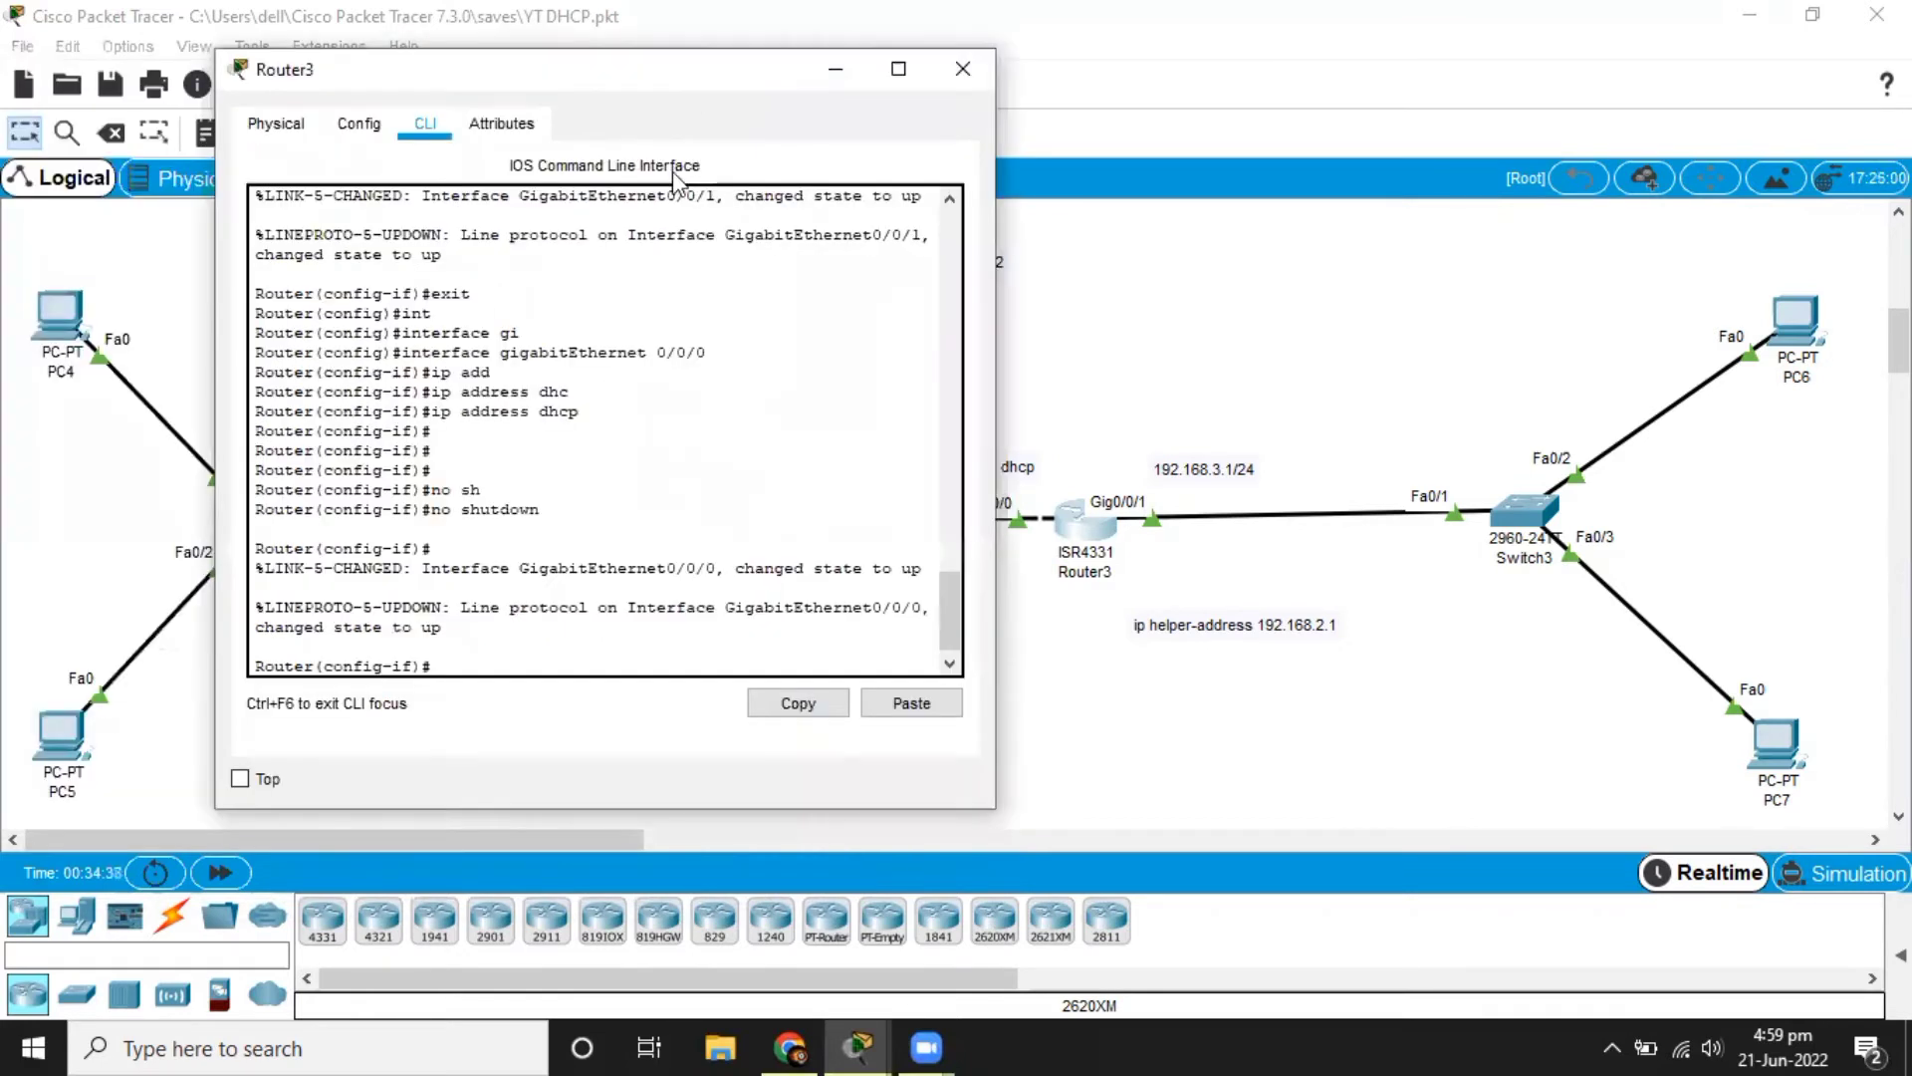
pyautogui.press('Return')
pyautogui.press('Return')
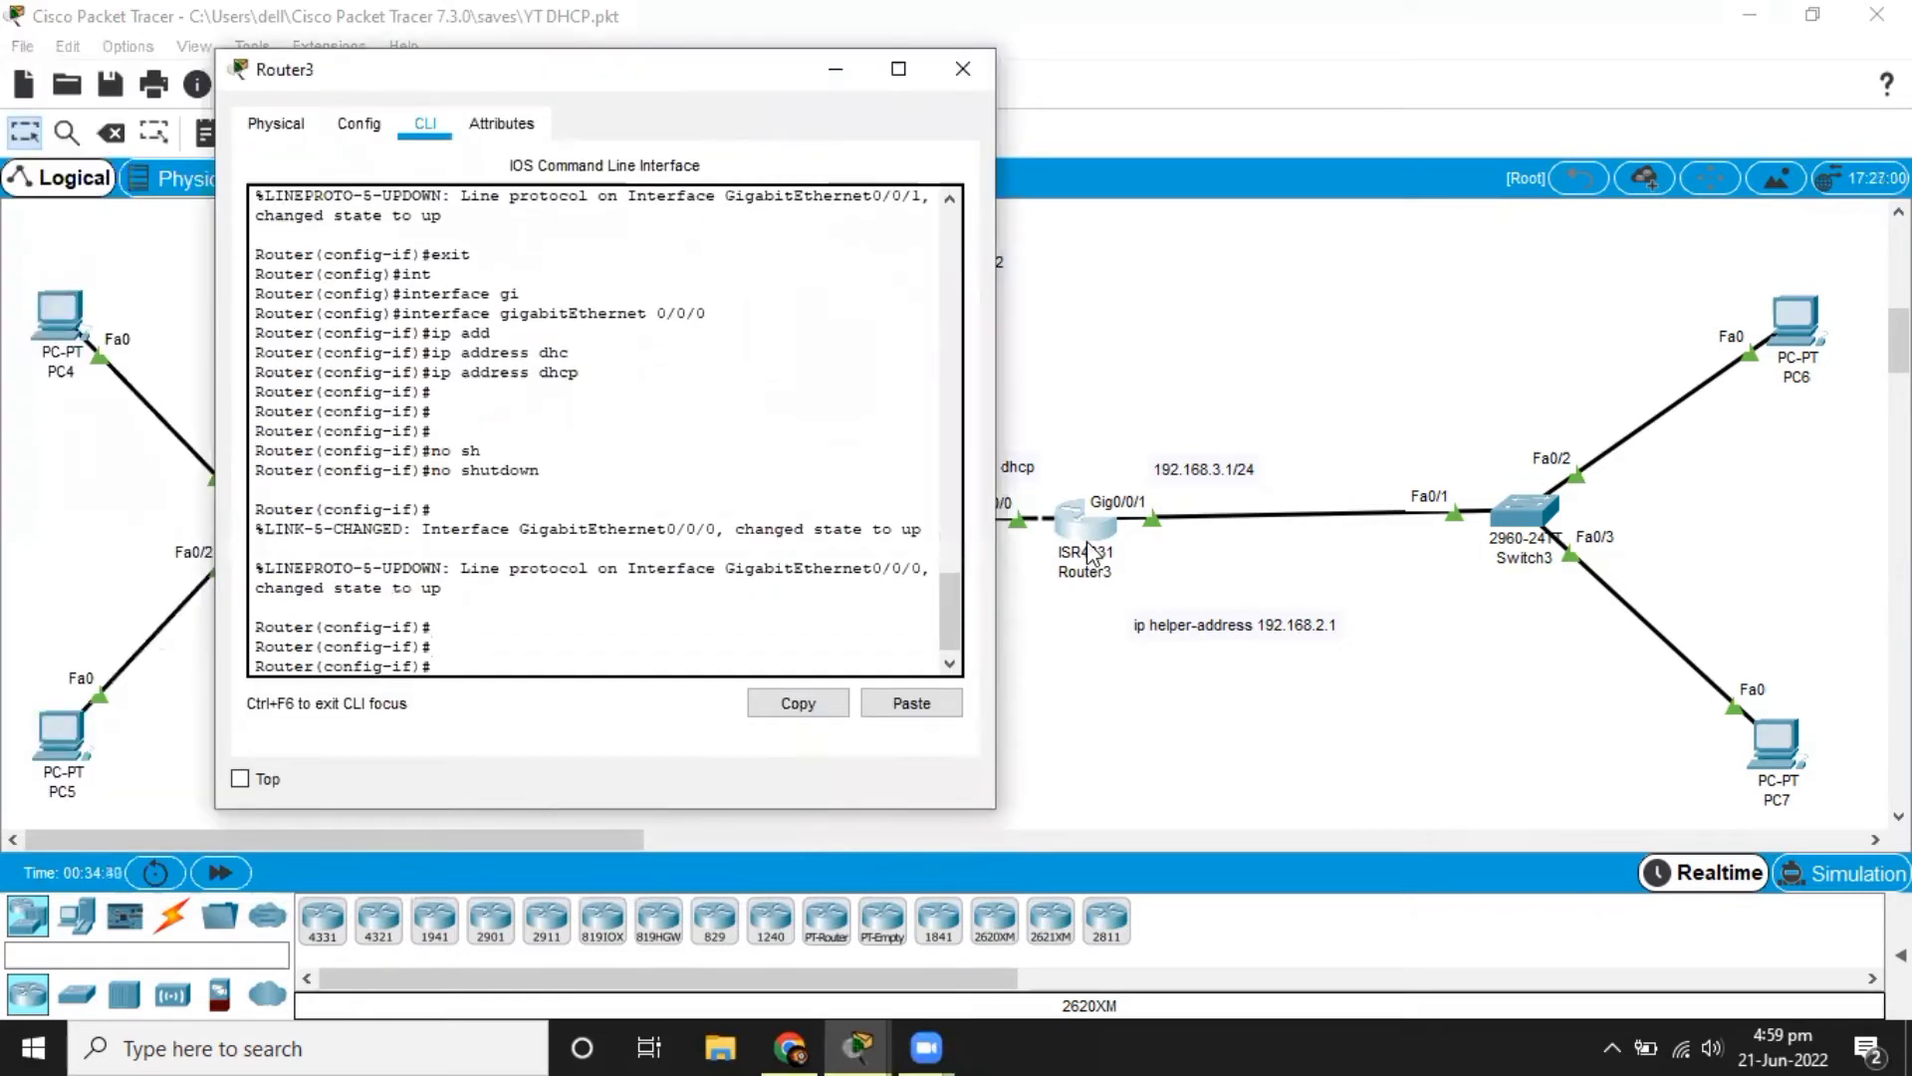
pyautogui.click(1086, 633)
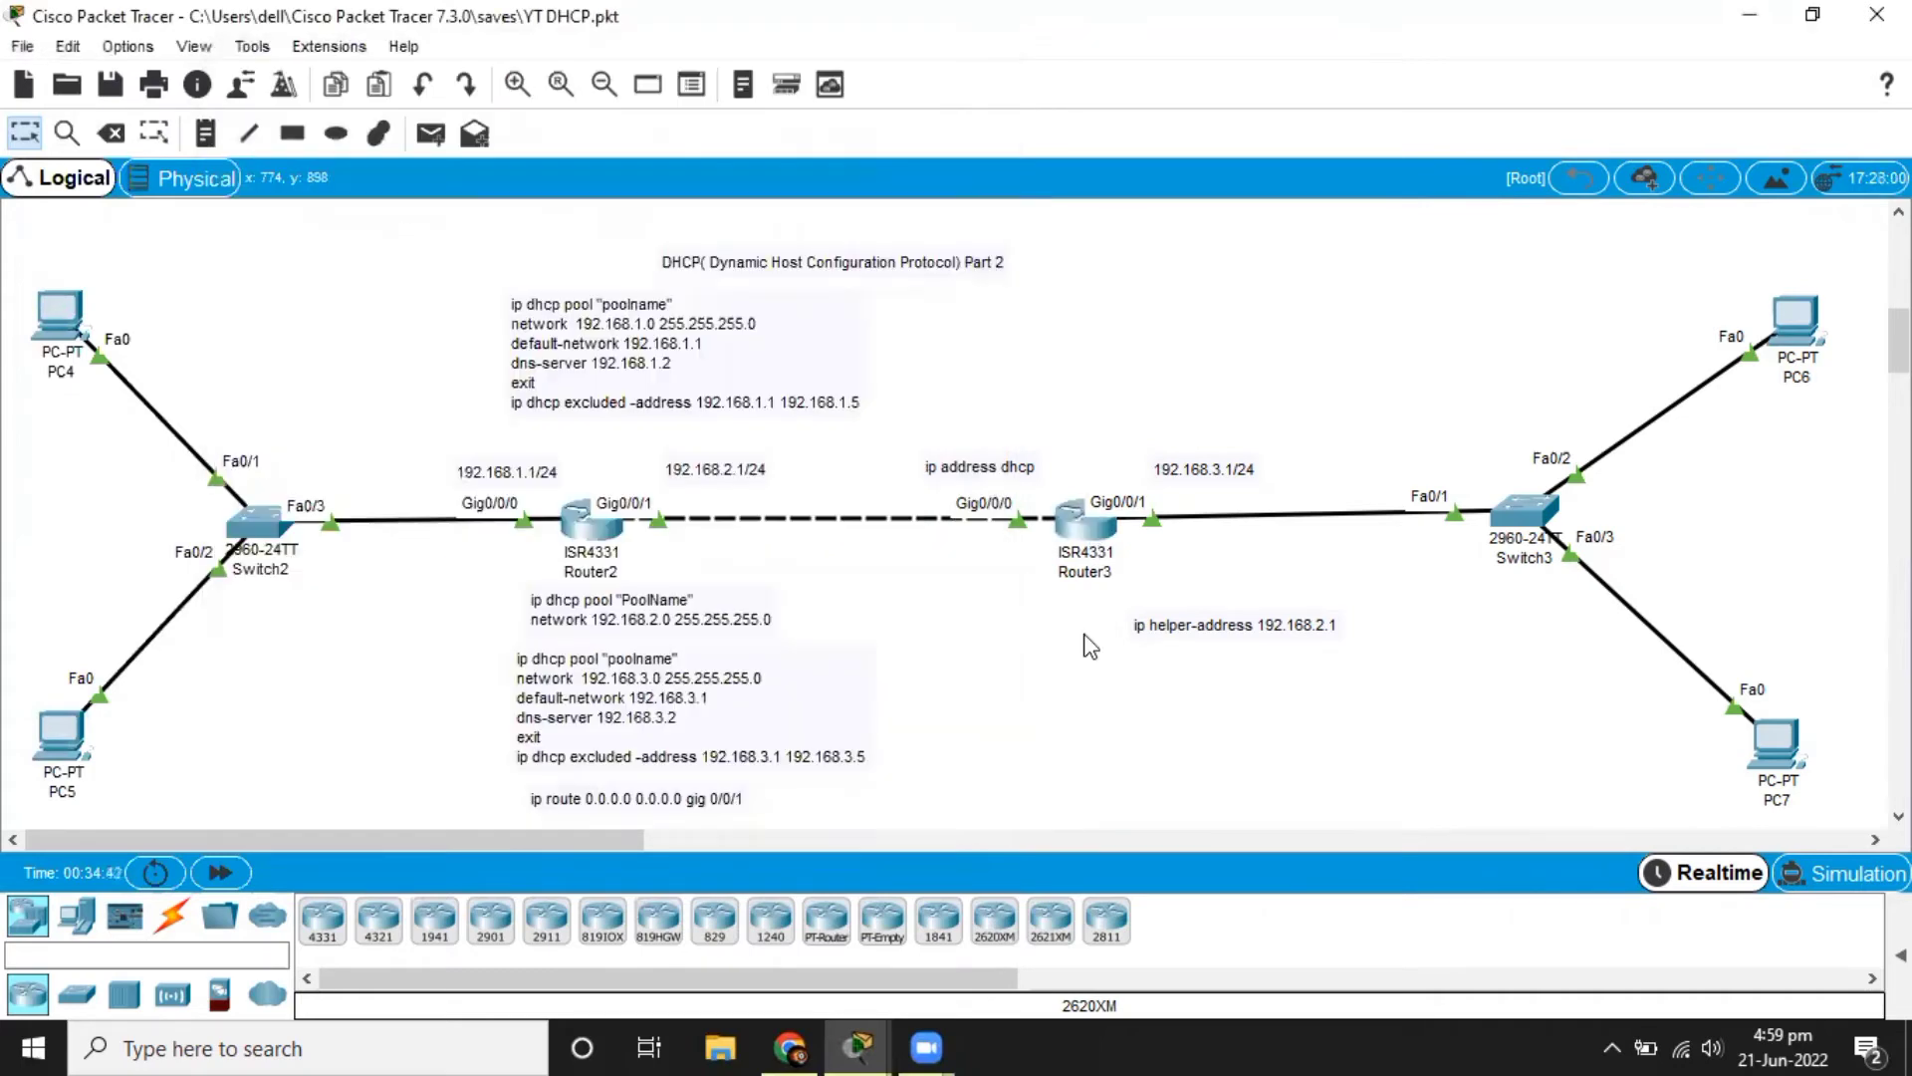
pyautogui.moveTo(1092, 546)
pyautogui.click(1100, 533)
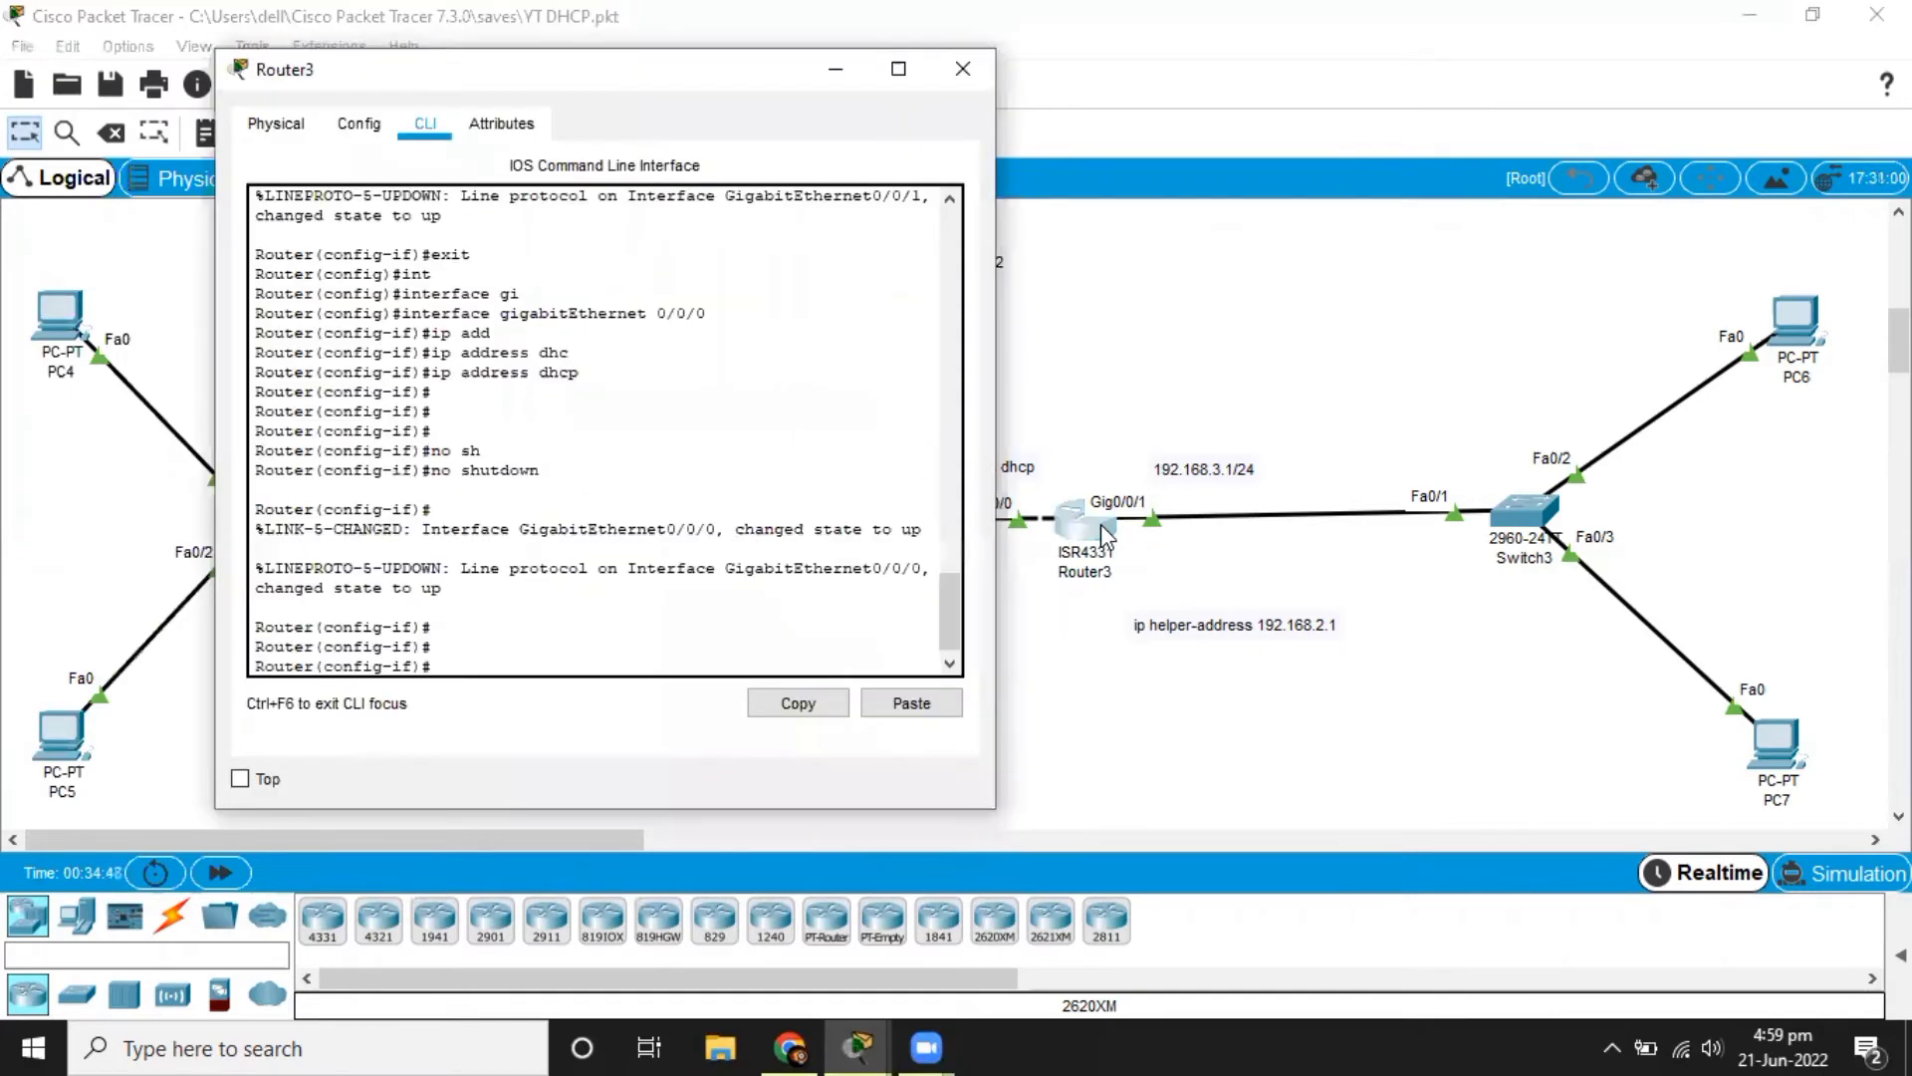
pyautogui.click(1236, 738)
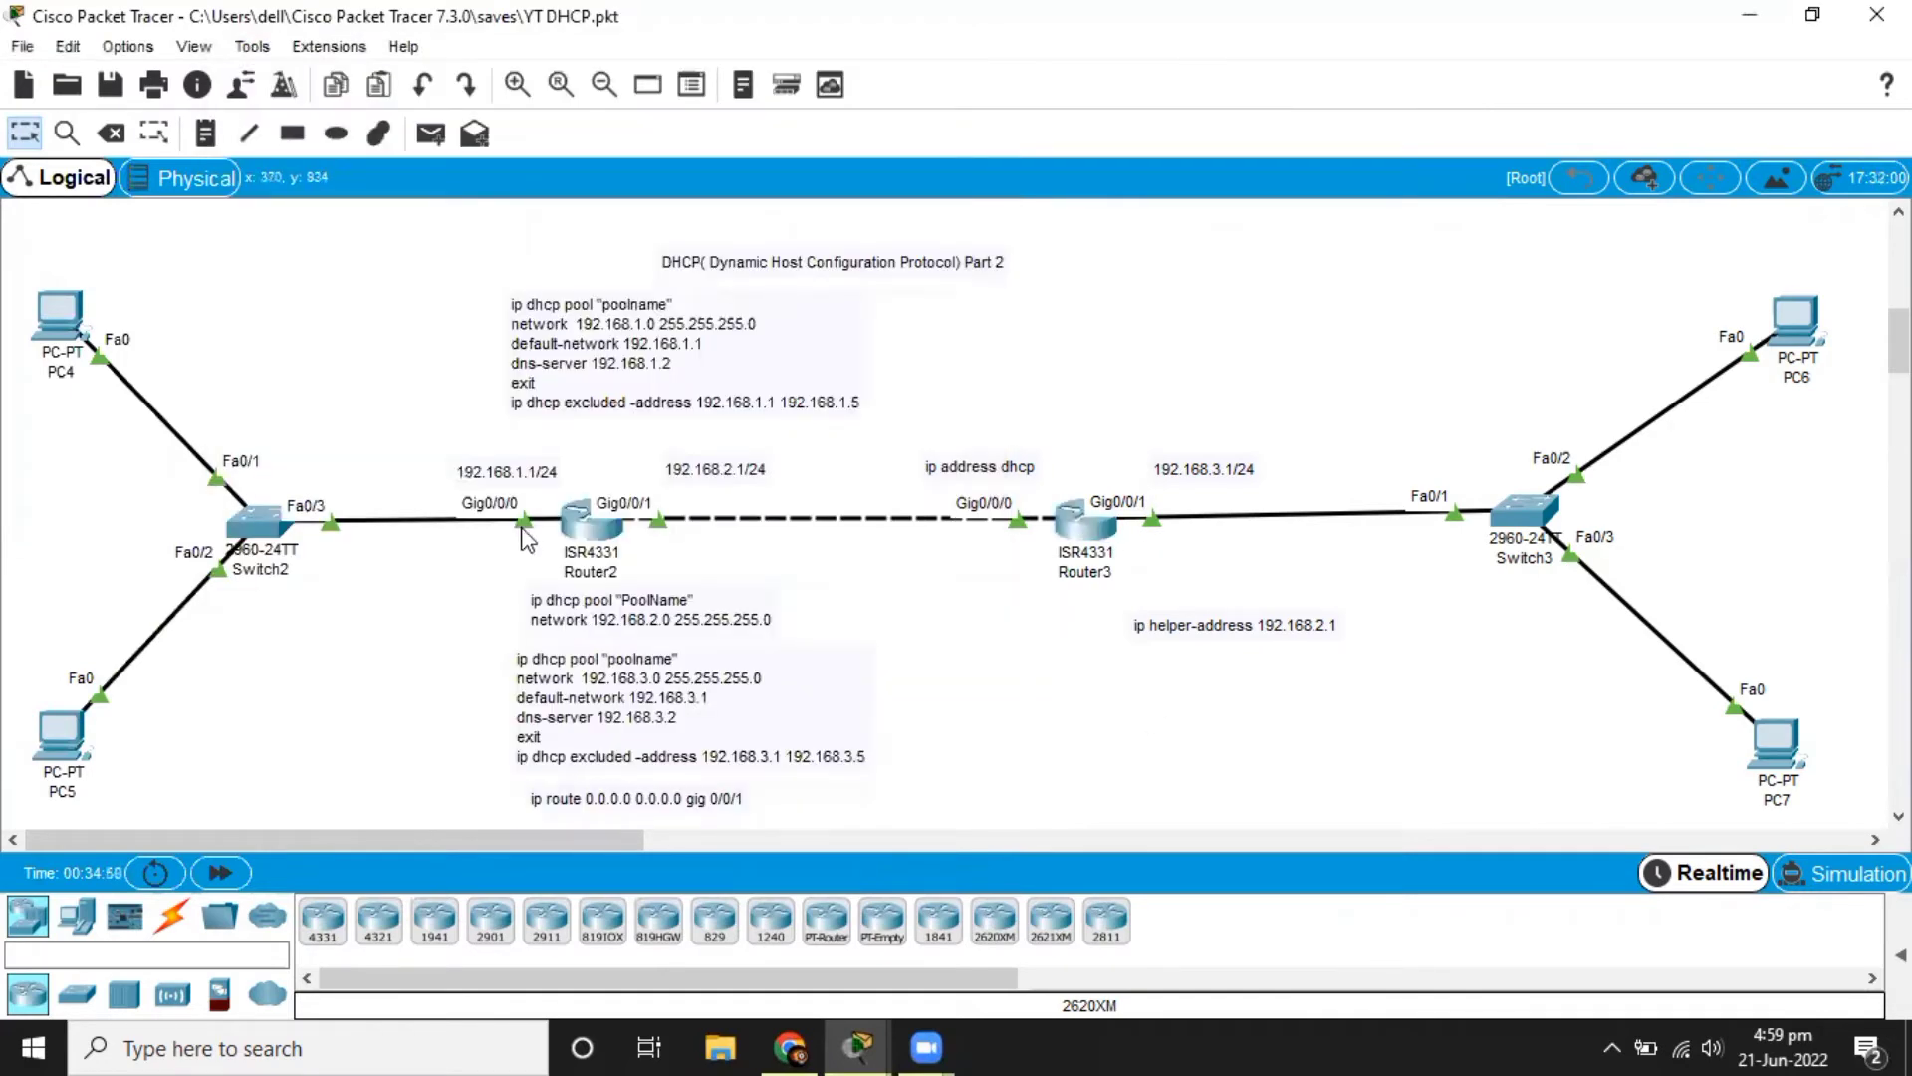
# Reopen Router2's command line and leave interface configuration for global configuration mode.
pyautogui.click(583, 522)
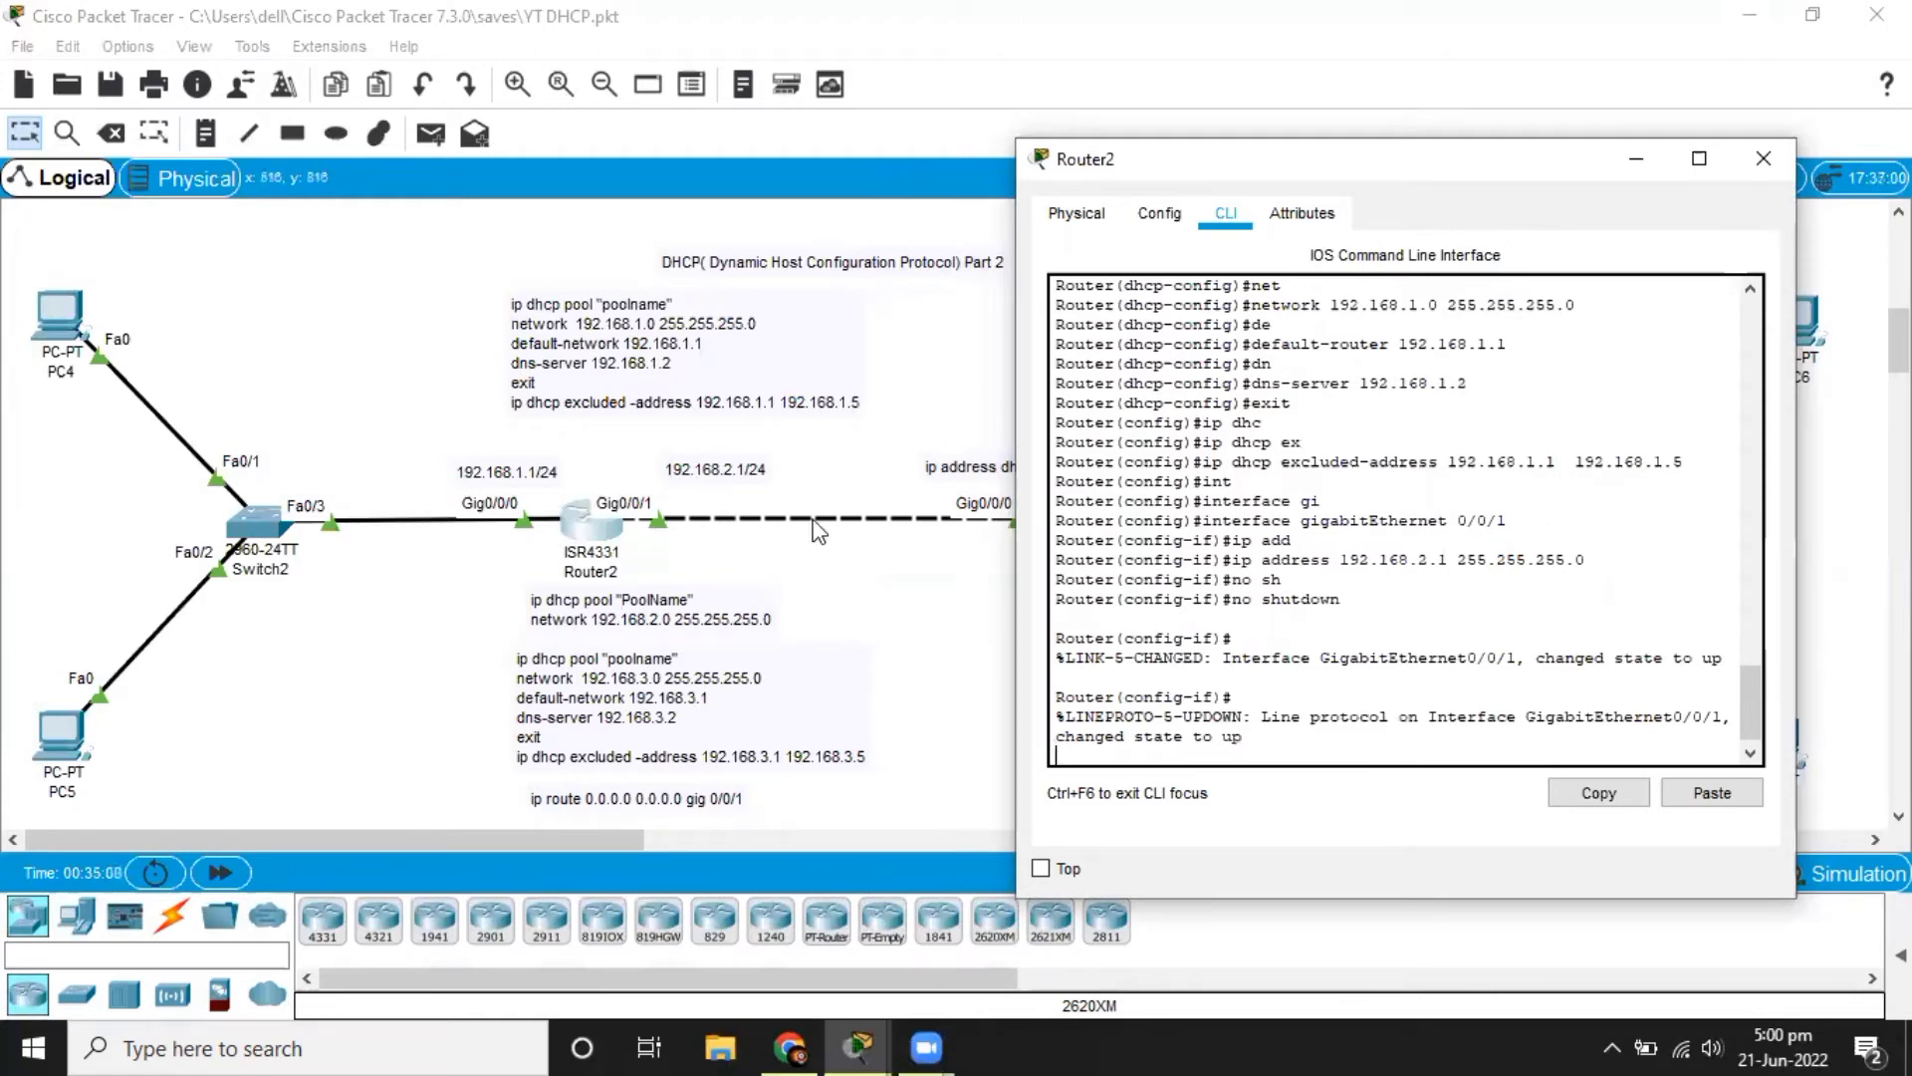
pyautogui.press('Return')
pyautogui.press('Return')
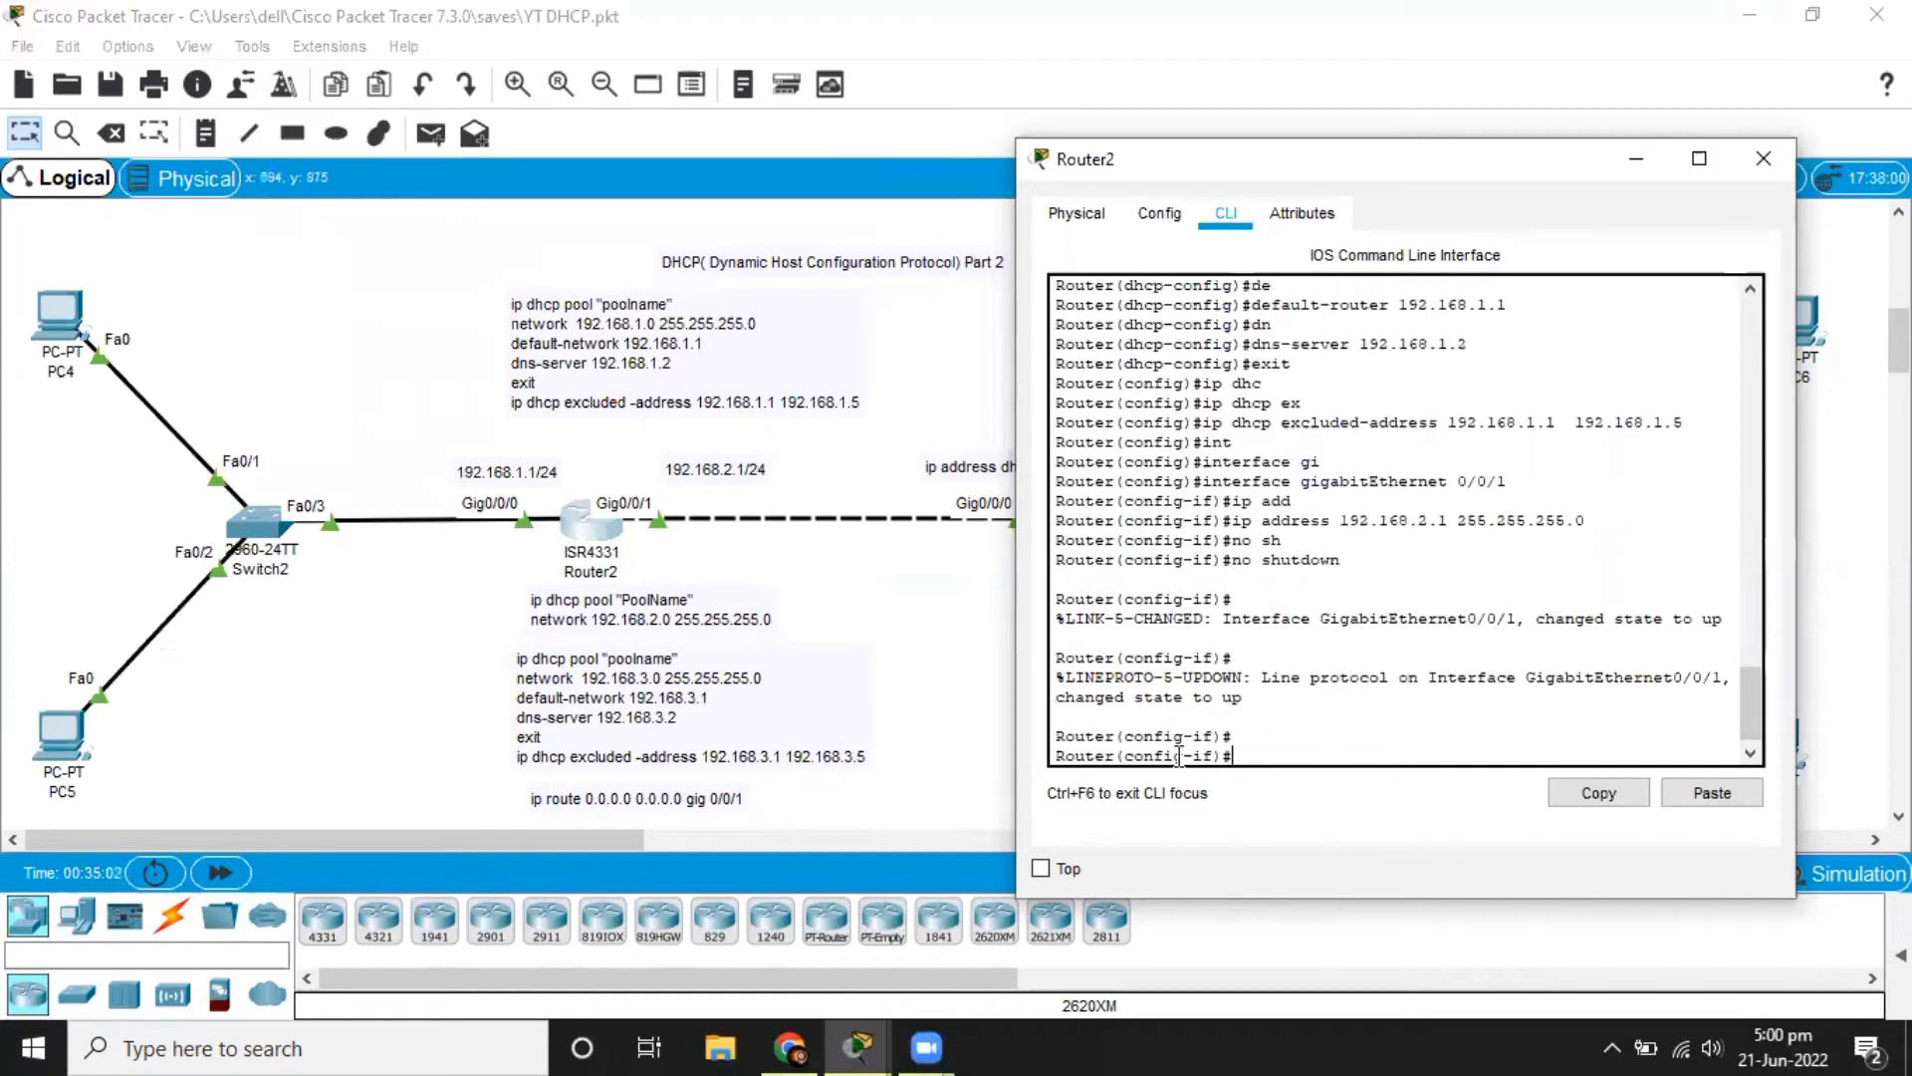
pyautogui.write('exit')
pyautogui.press('Return')
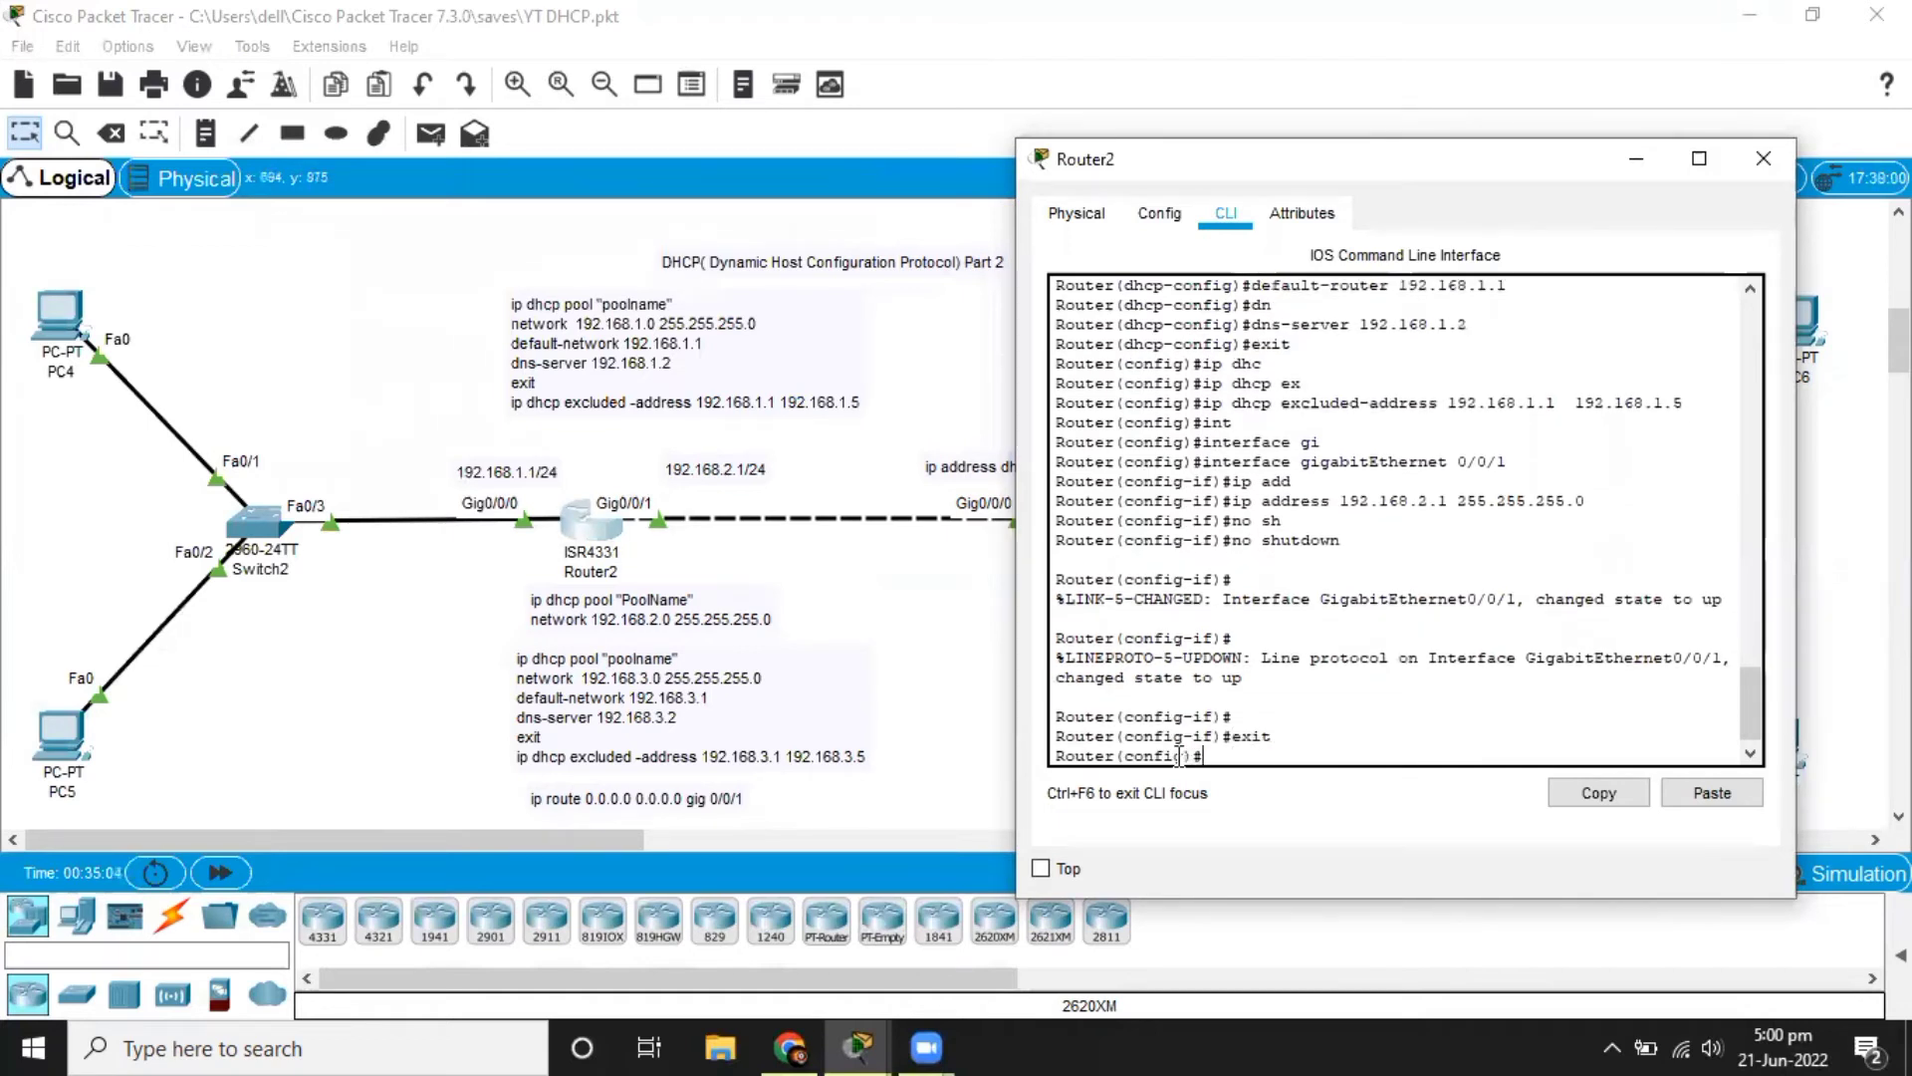
# Create a DHCP pool named 20 on Router2.
pyautogui.write('ip dhc')
pyautogui.press('Tab')
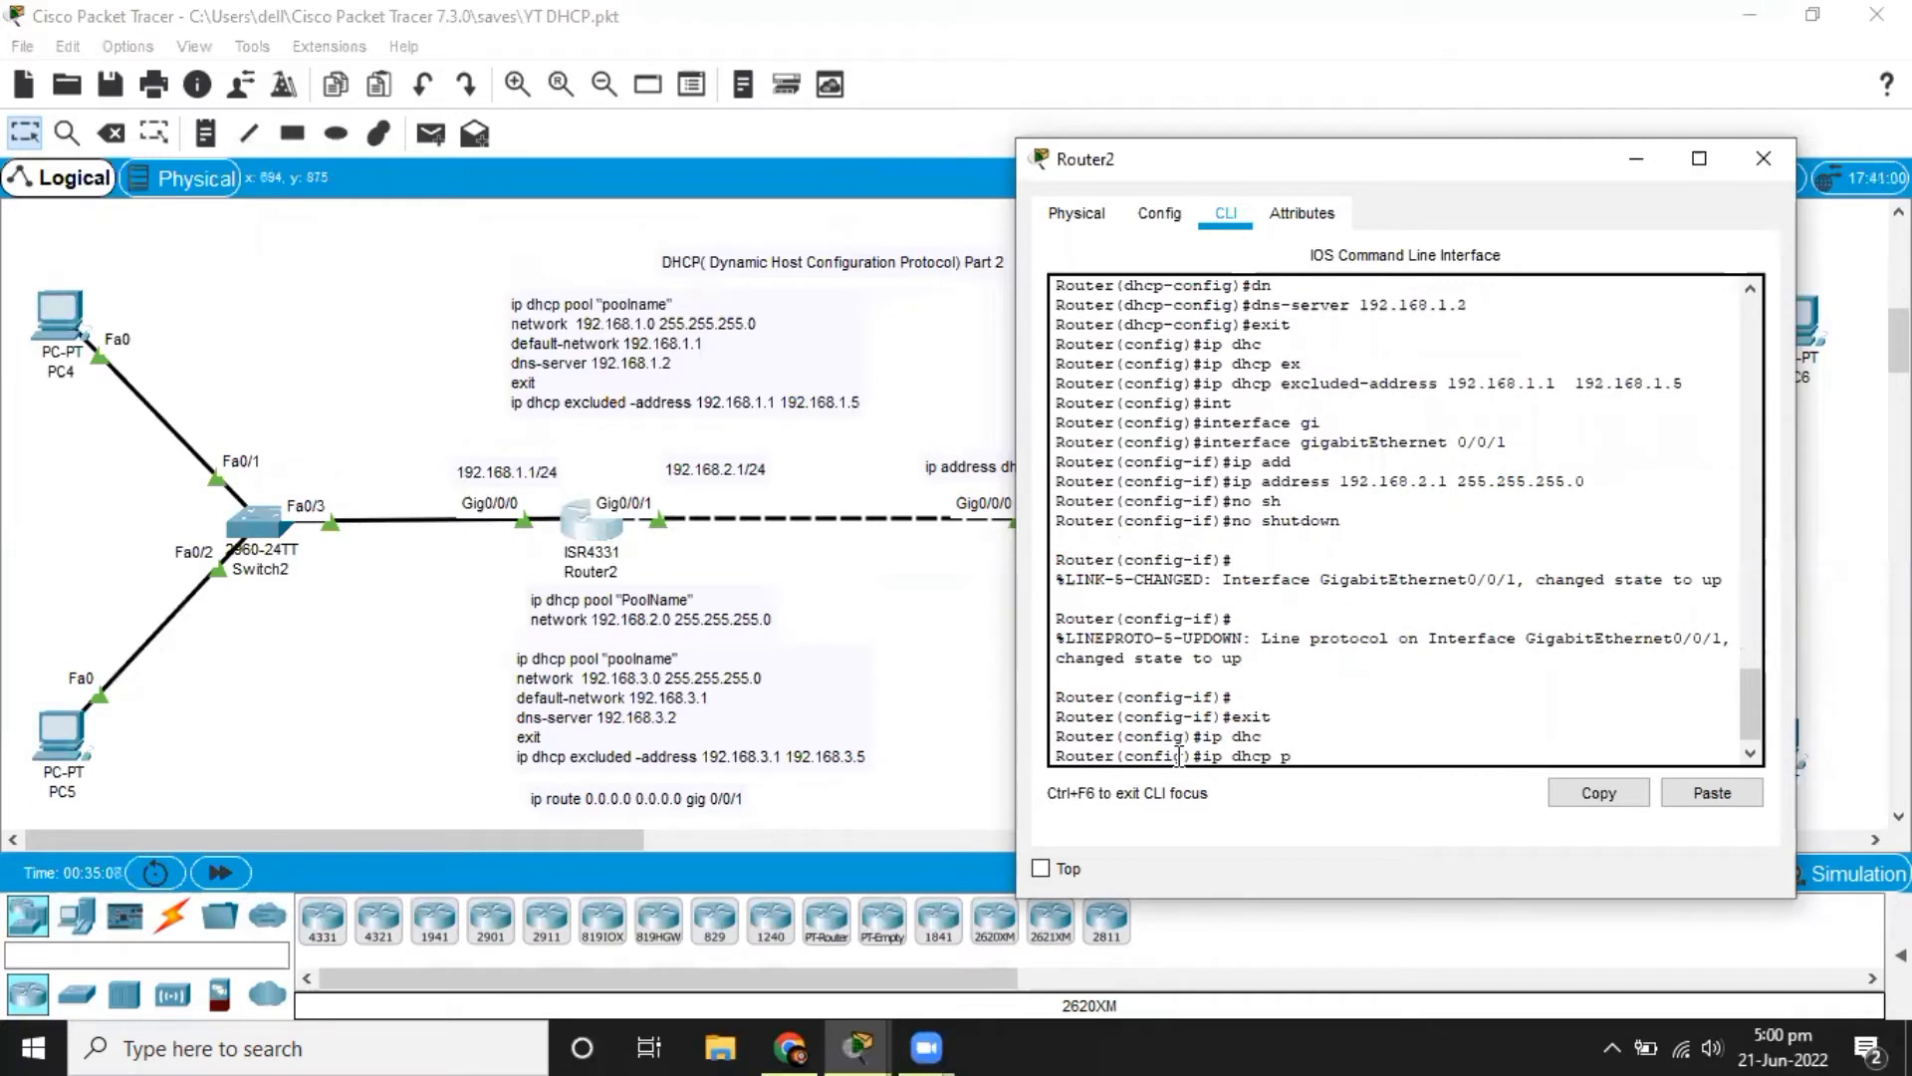
pyautogui.write('00')
pyautogui.press('Tab')
pyautogui.press('BackSpace')
pyautogui.press('BackSpace')
pyautogui.write('oo')
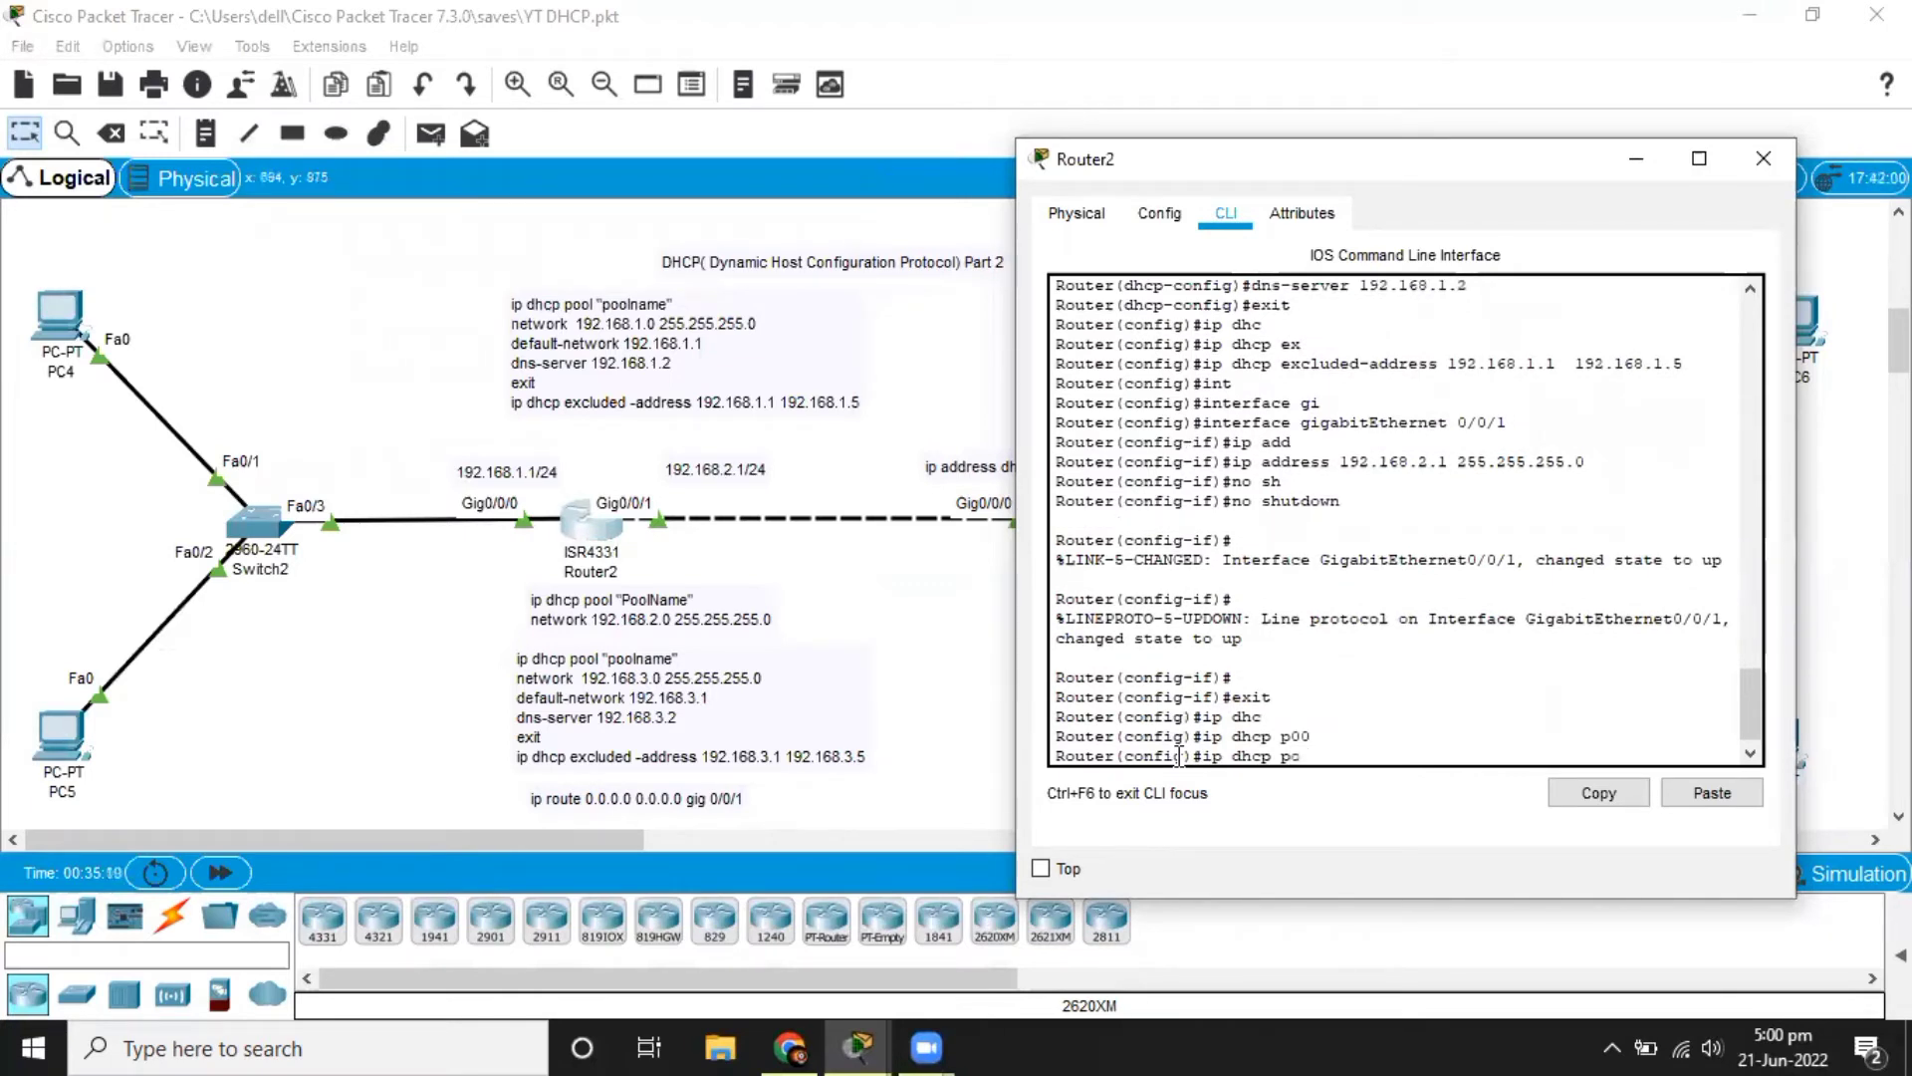
pyautogui.press('Tab')
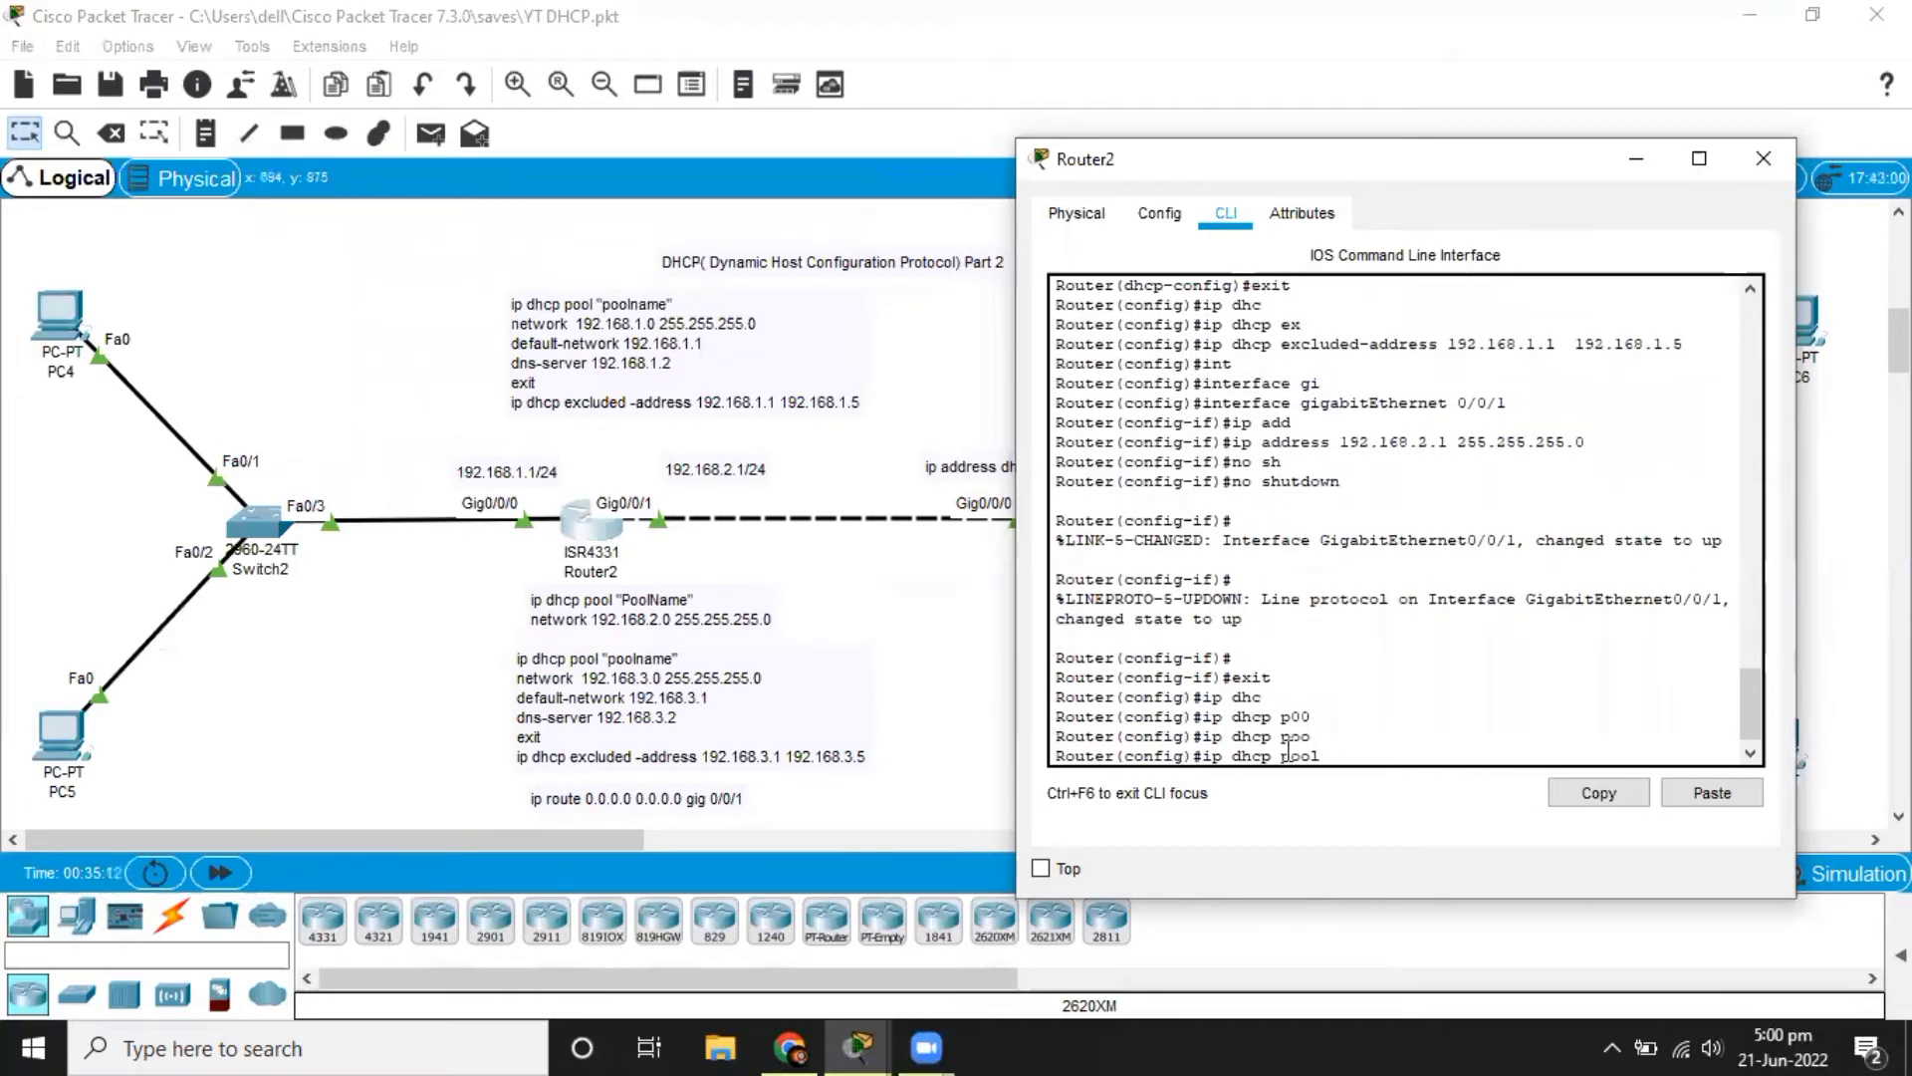
pyautogui.write('20')
pyautogui.press('Return')
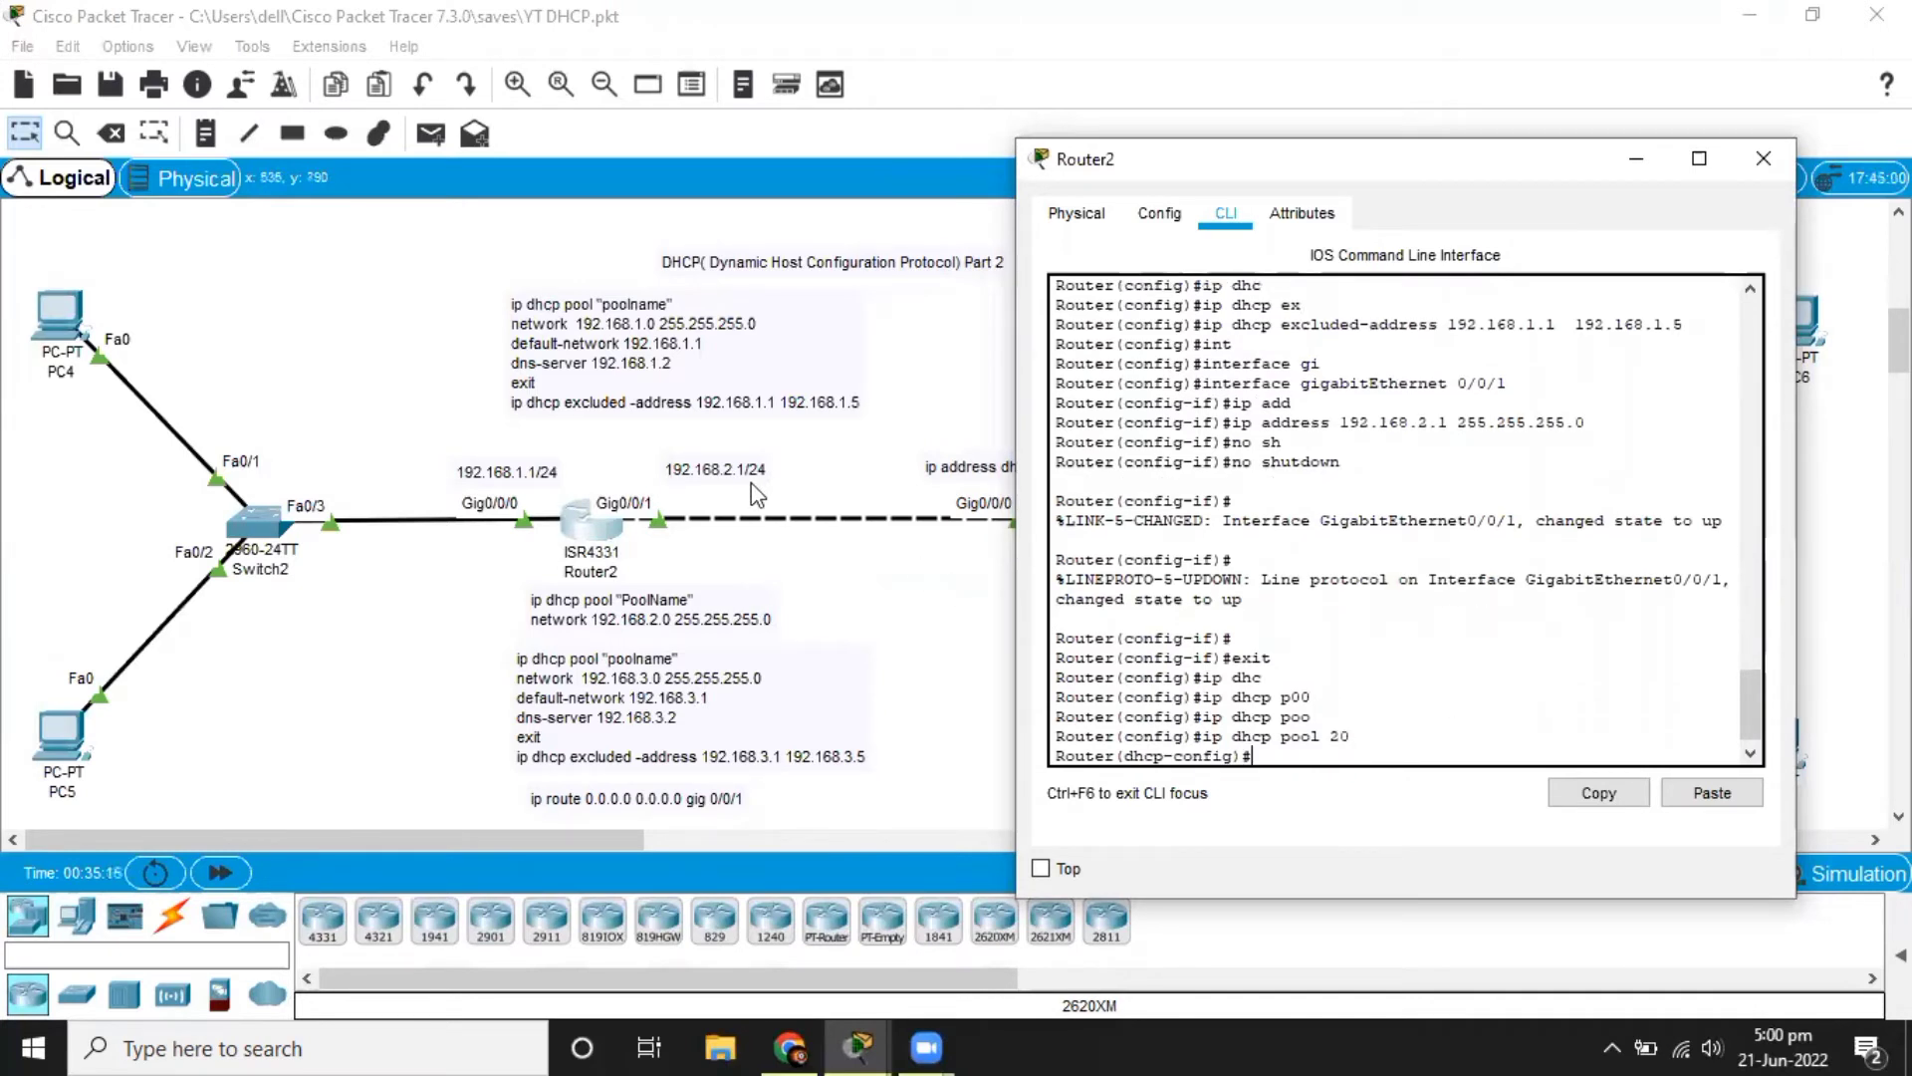
# Define network 192.168.2.0 with mask 255.255.255.0 for DHCP pool 20 on Router2.
pyautogui.write('net')
pyautogui.press('Tab')
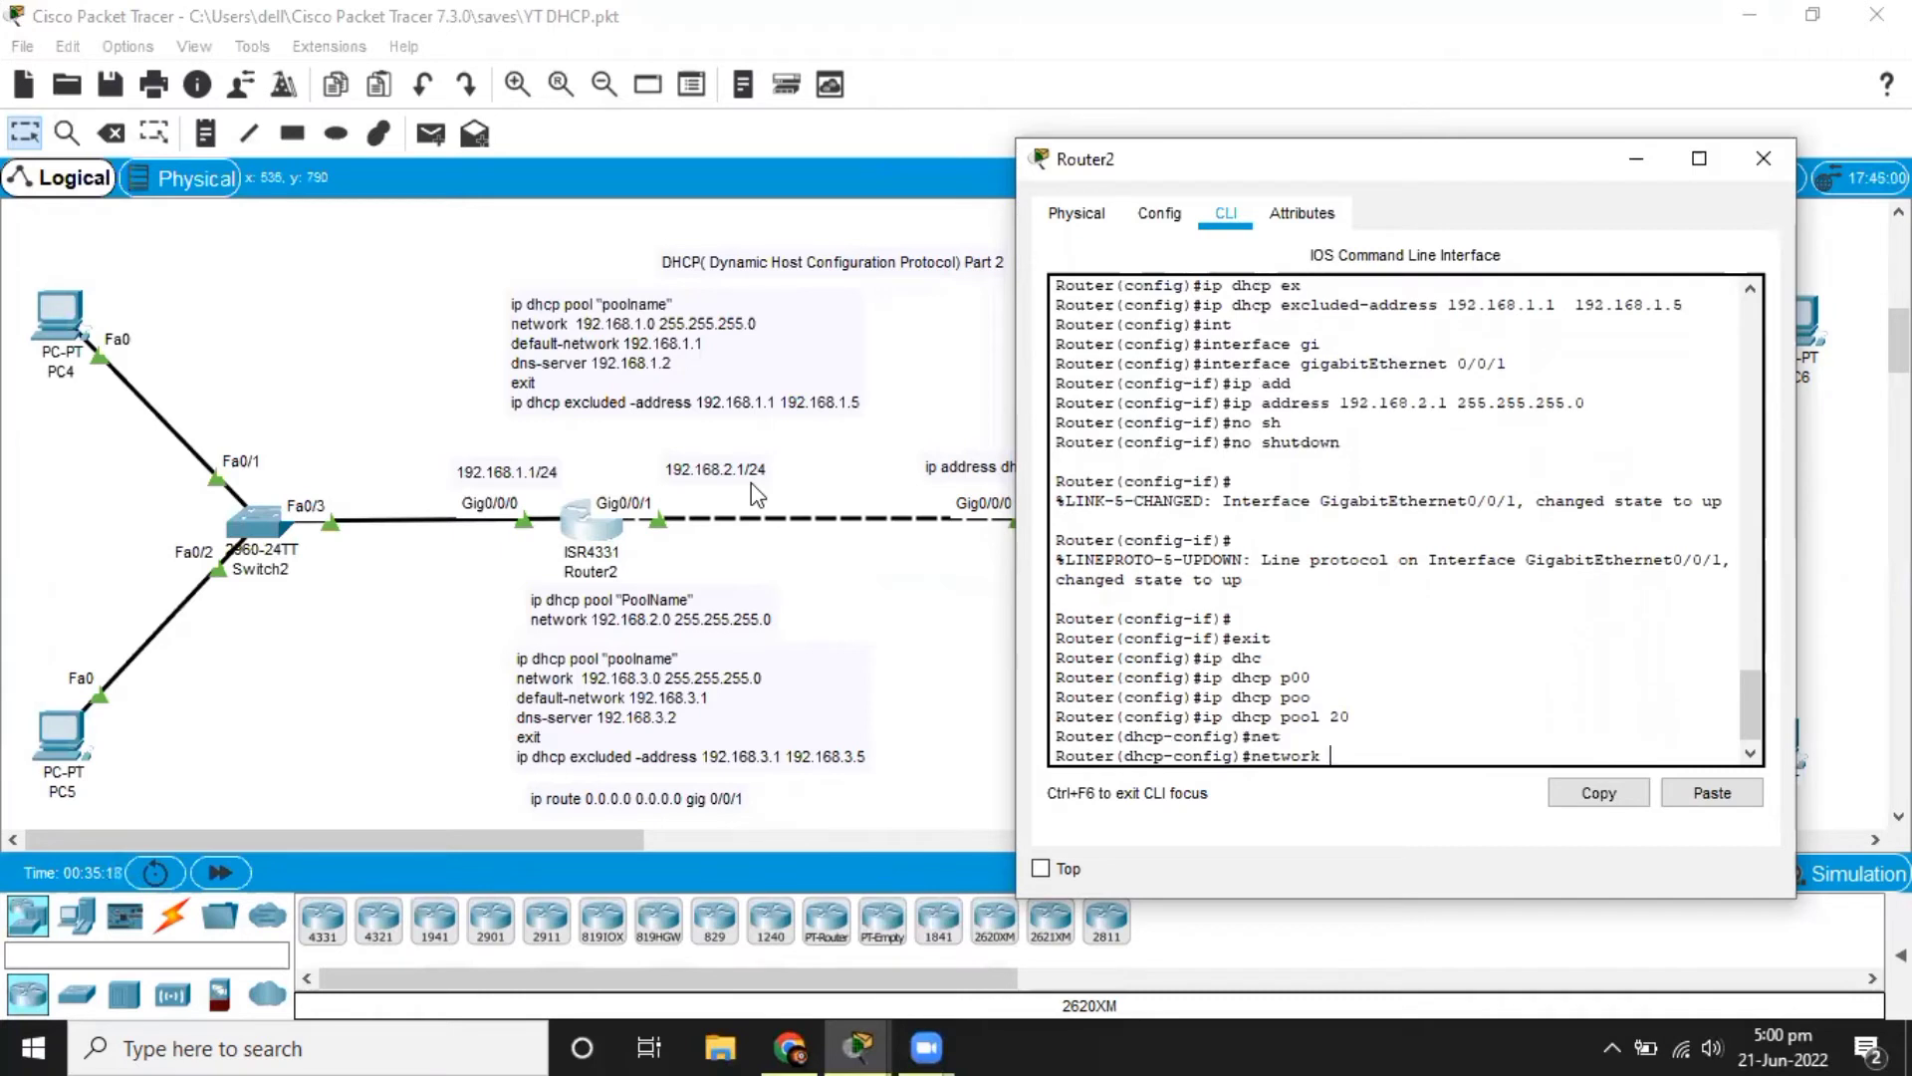
pyautogui.write('192.168.')
pyautogui.write('2.')
pyautogui.write('0.2')
pyautogui.write('55')
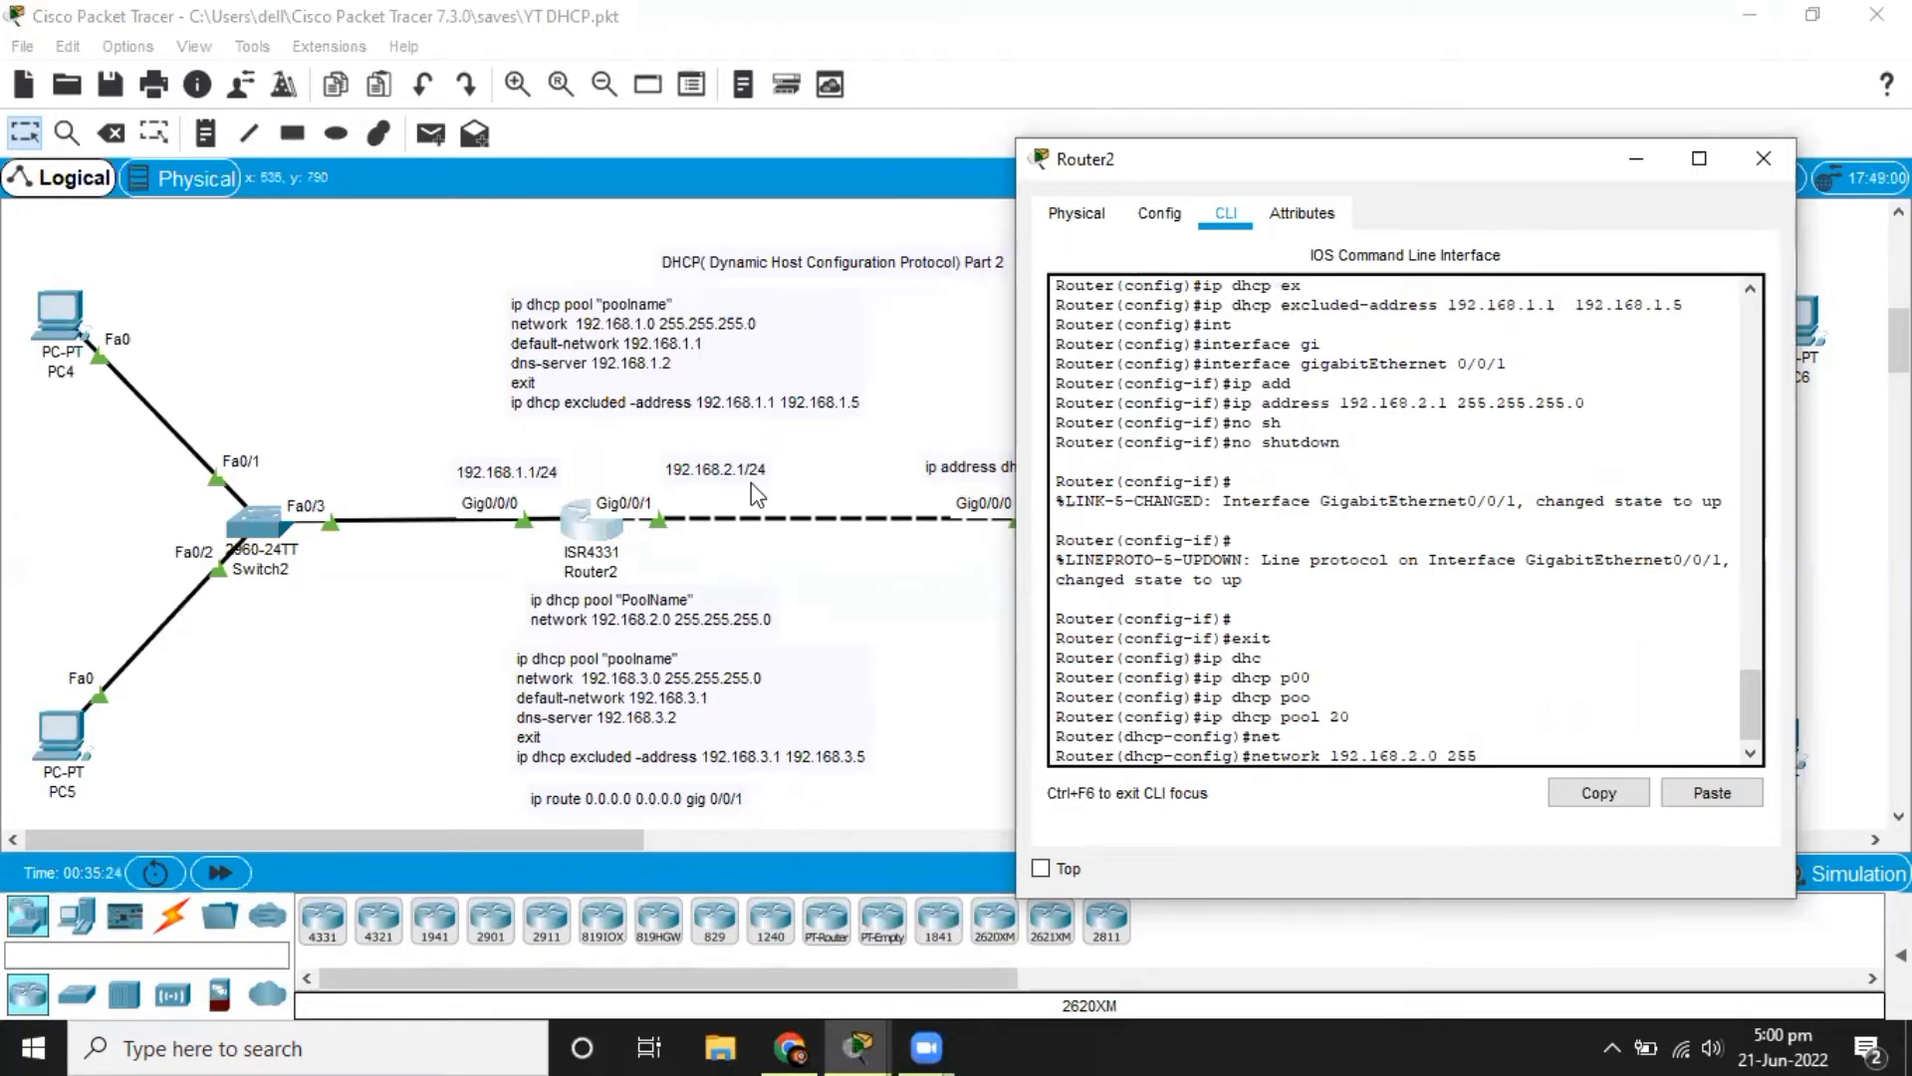
pyautogui.write('.255.255.0')
pyautogui.press('Return')
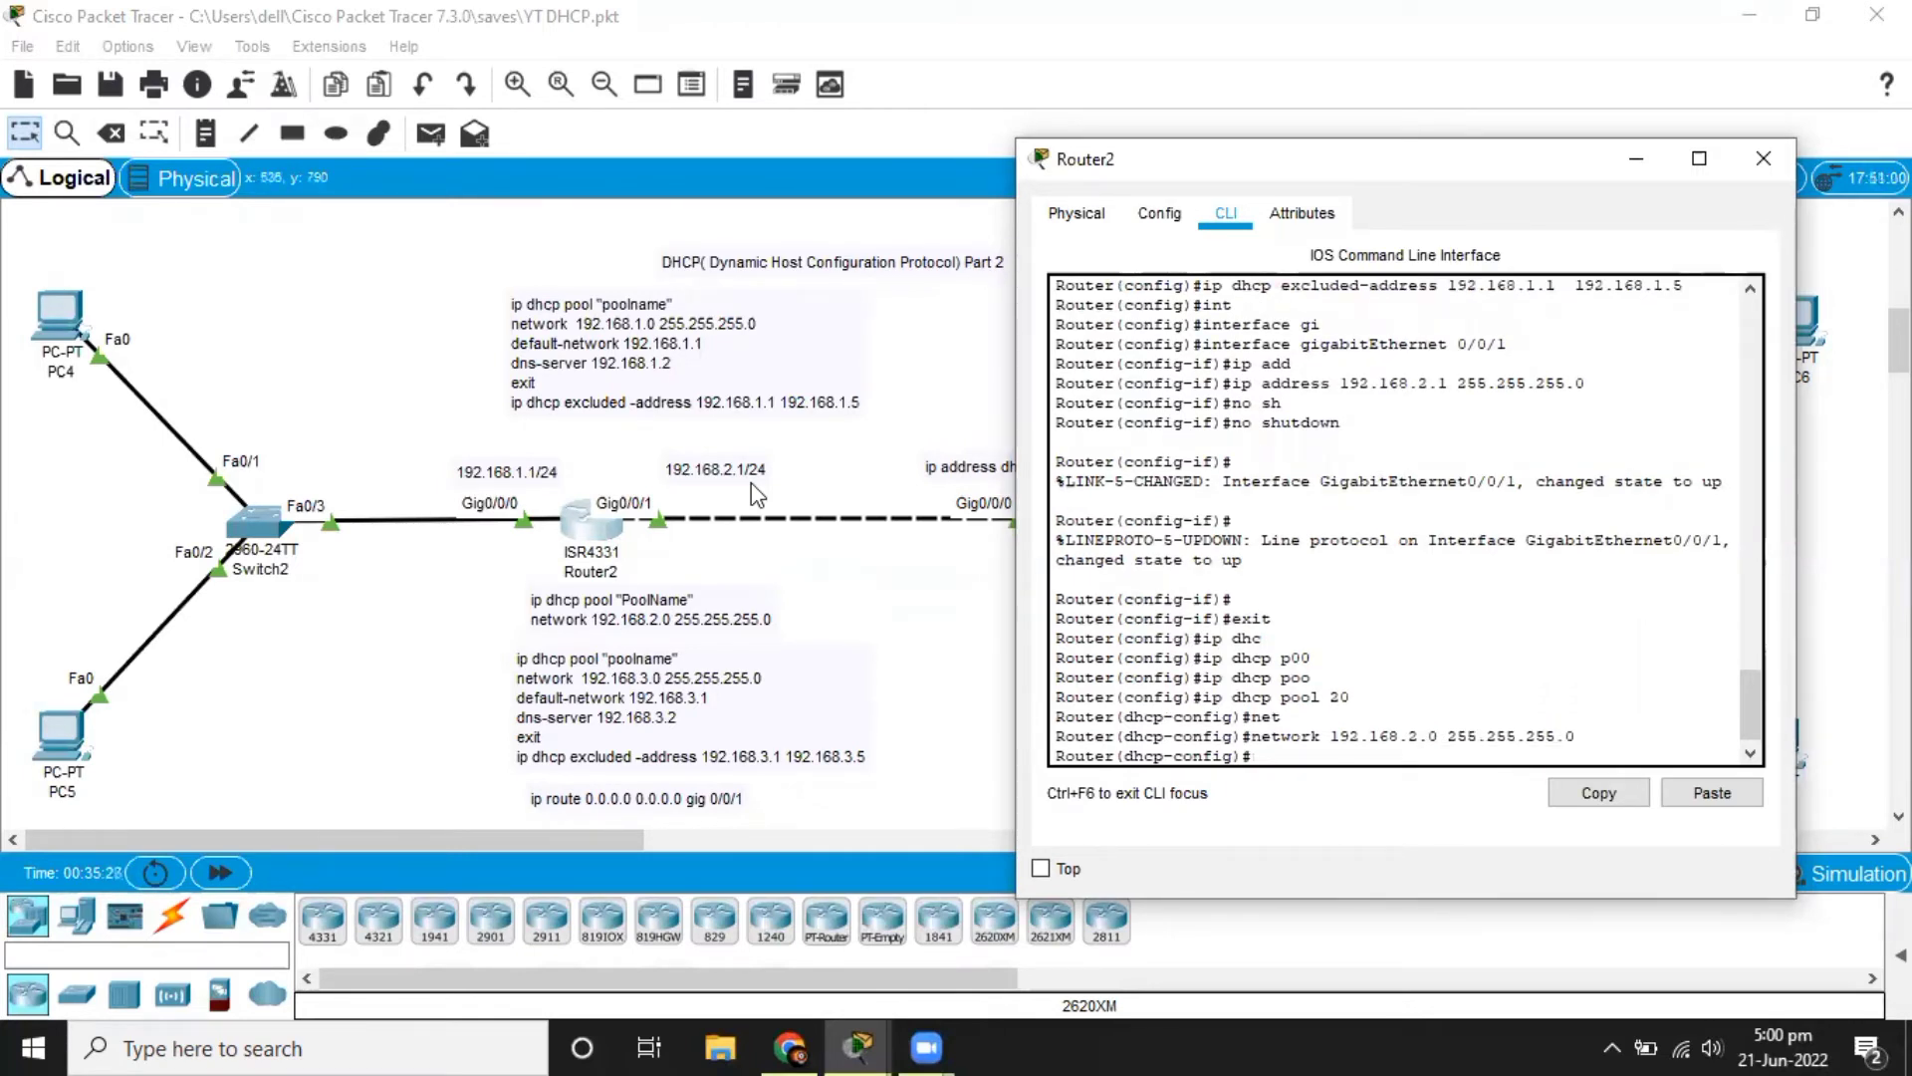
# Set the default router of DHCP pool 20 to 192.168.2.1 and return to global configuration mode.
pyautogui.write('de')
pyautogui.press('Tab')
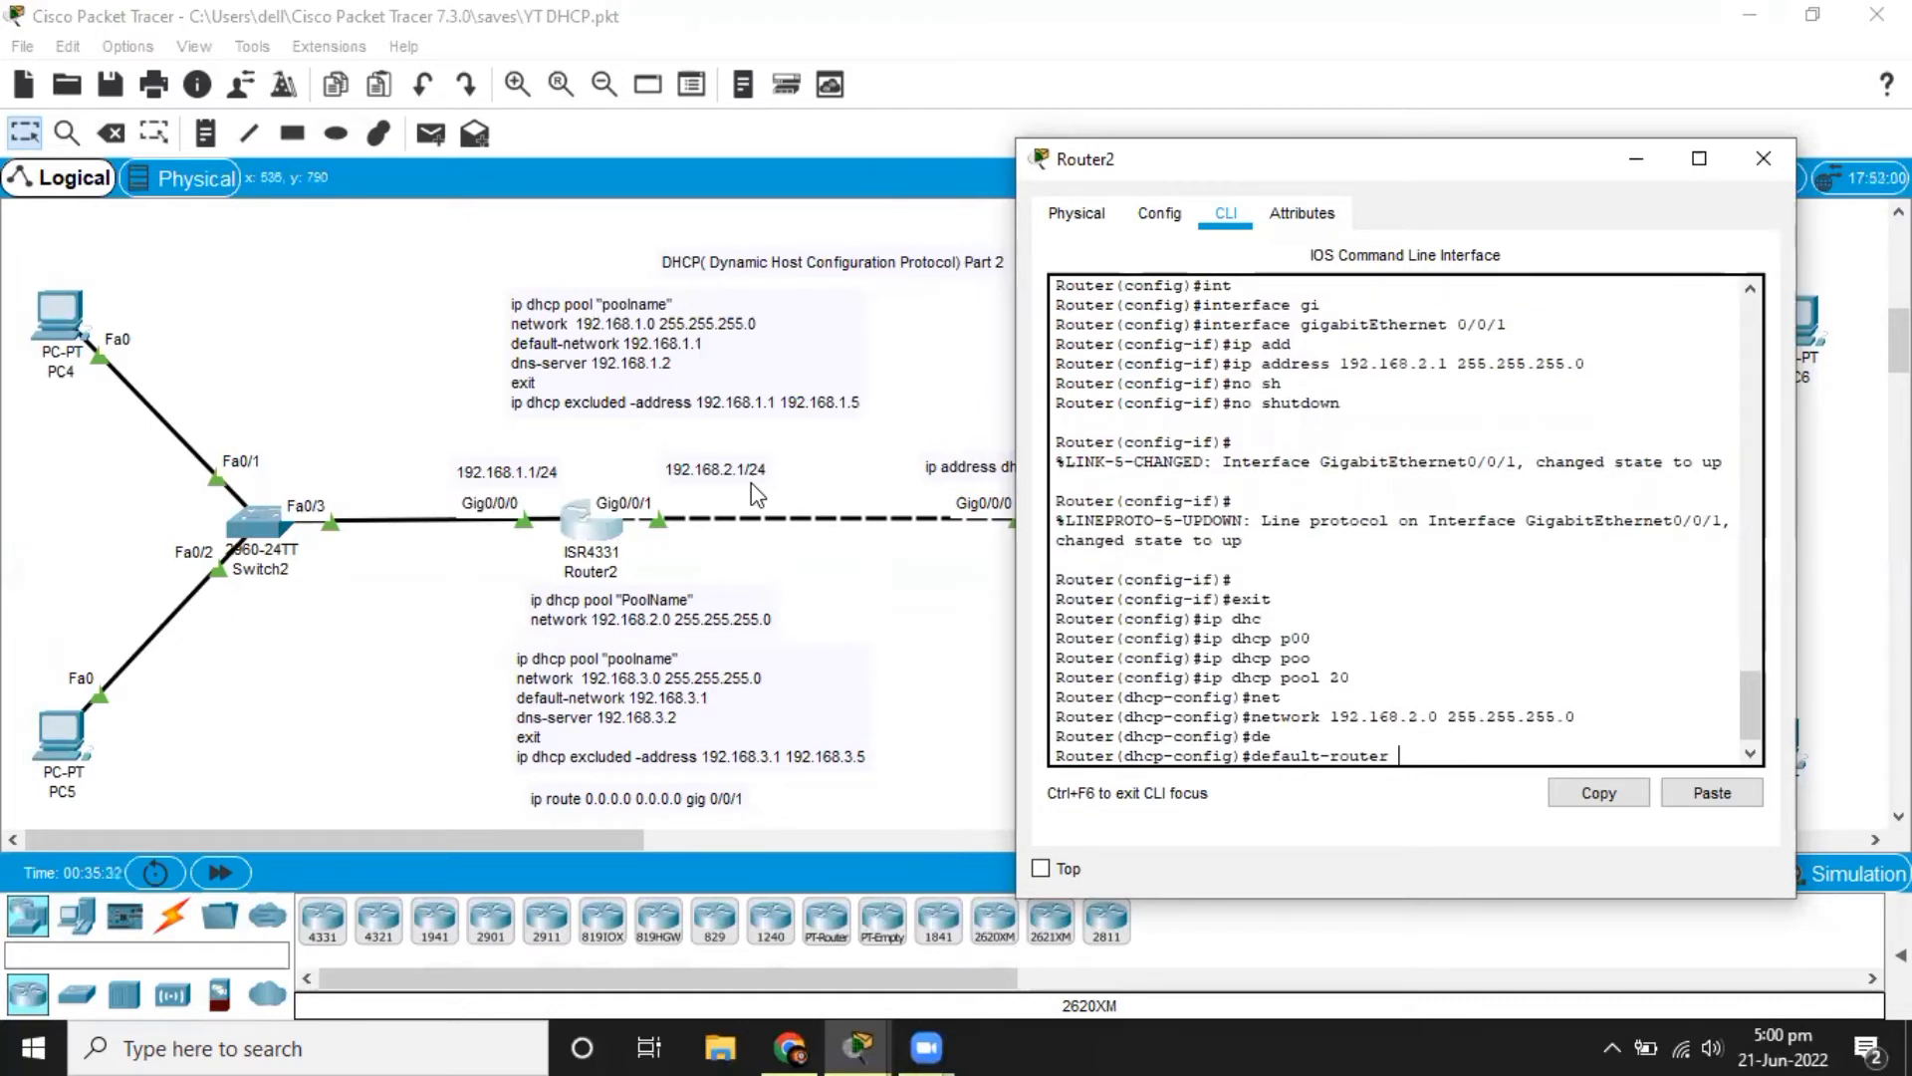
pyautogui.write('192.168.2.1')
pyautogui.press('Return')
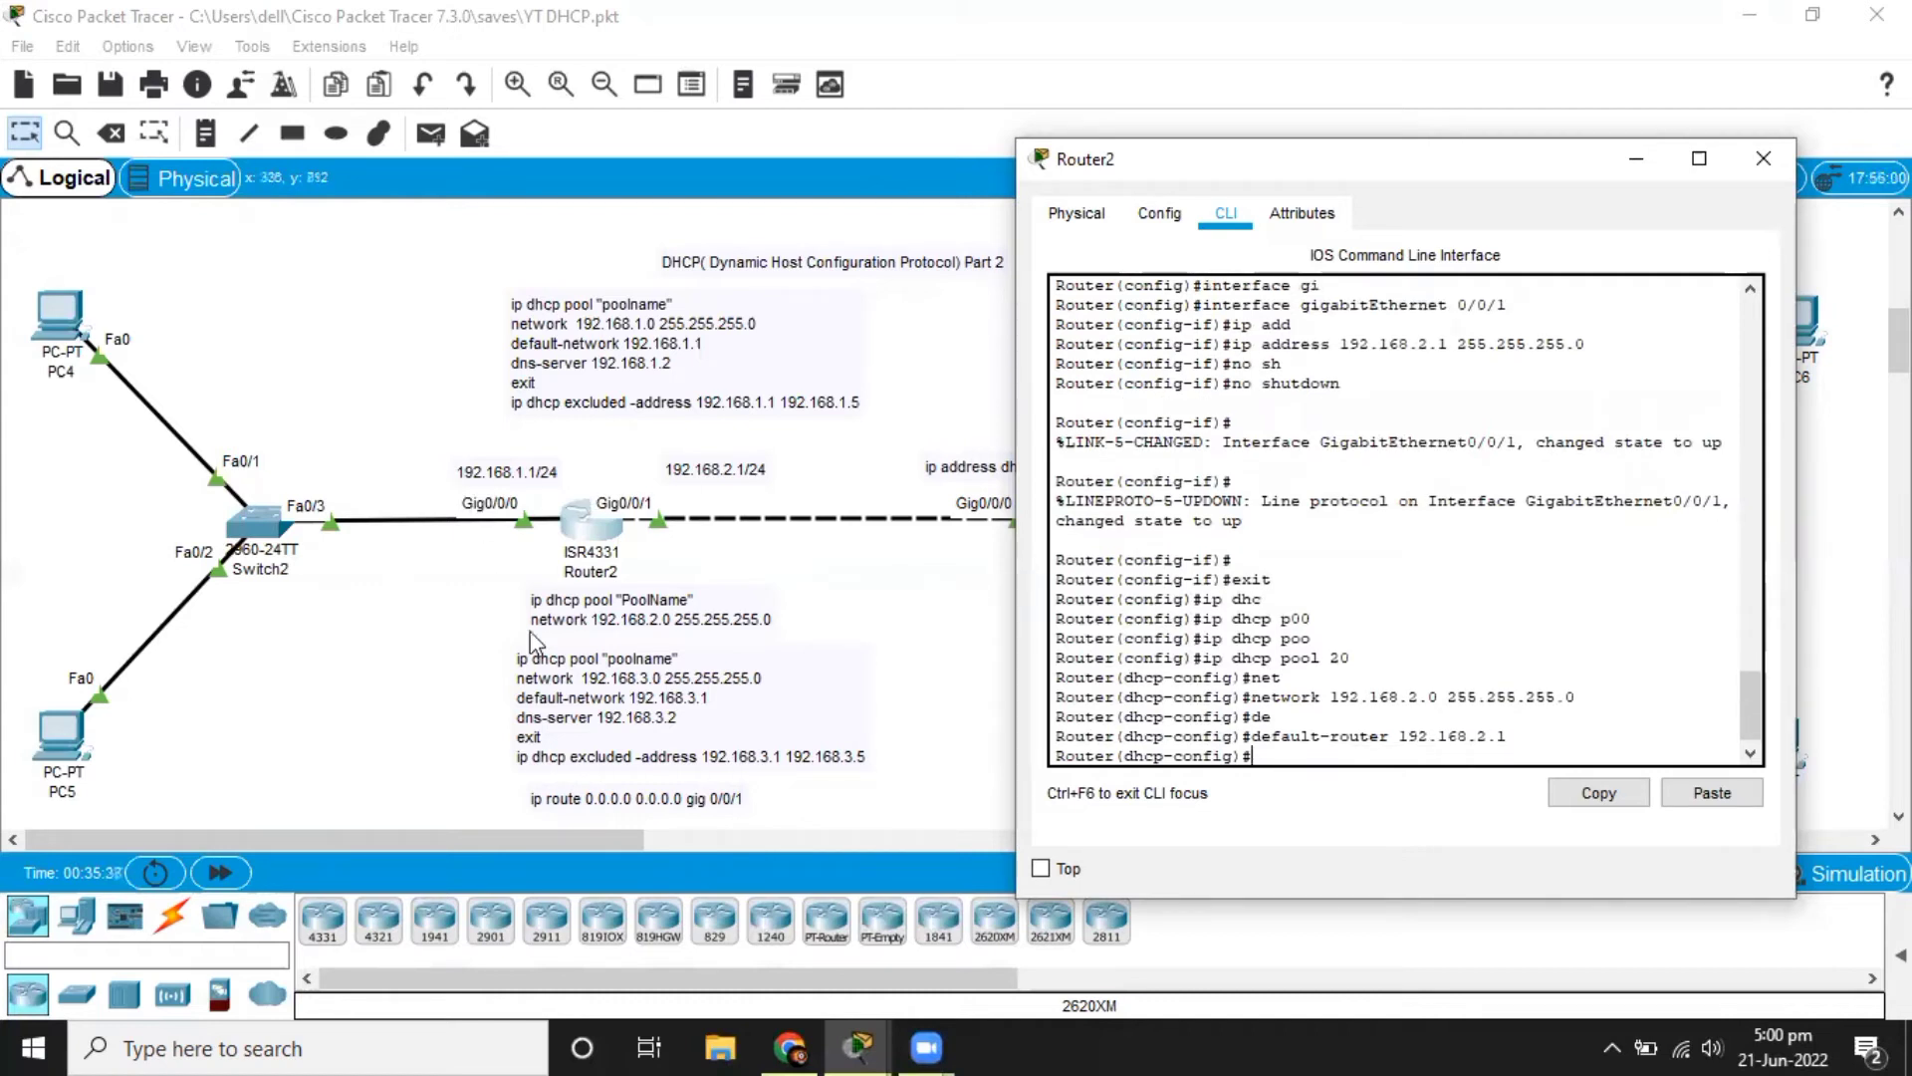
pyautogui.write('exit')
pyautogui.press('Return')
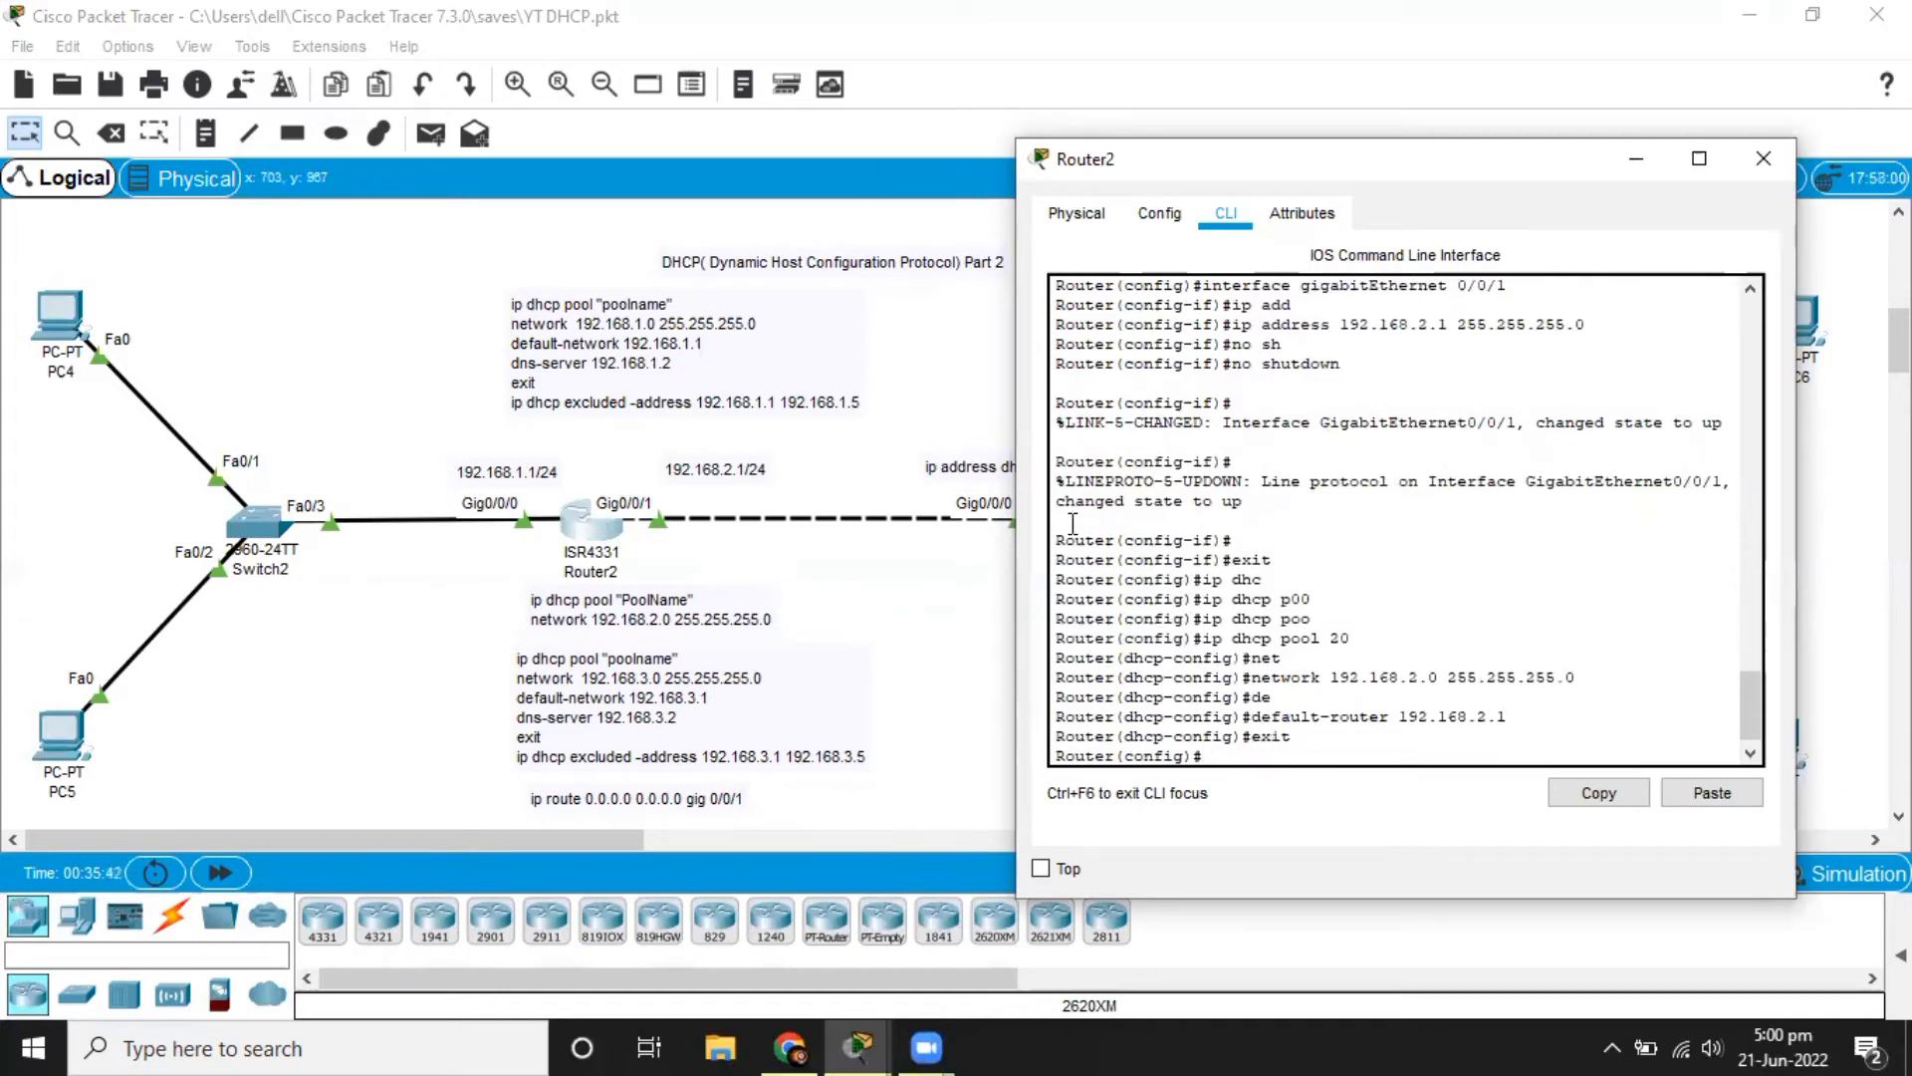
# Create a DHCP pool named 30 on Router2.
pyautogui.write('ip dhc')
pyautogui.press('Tab')
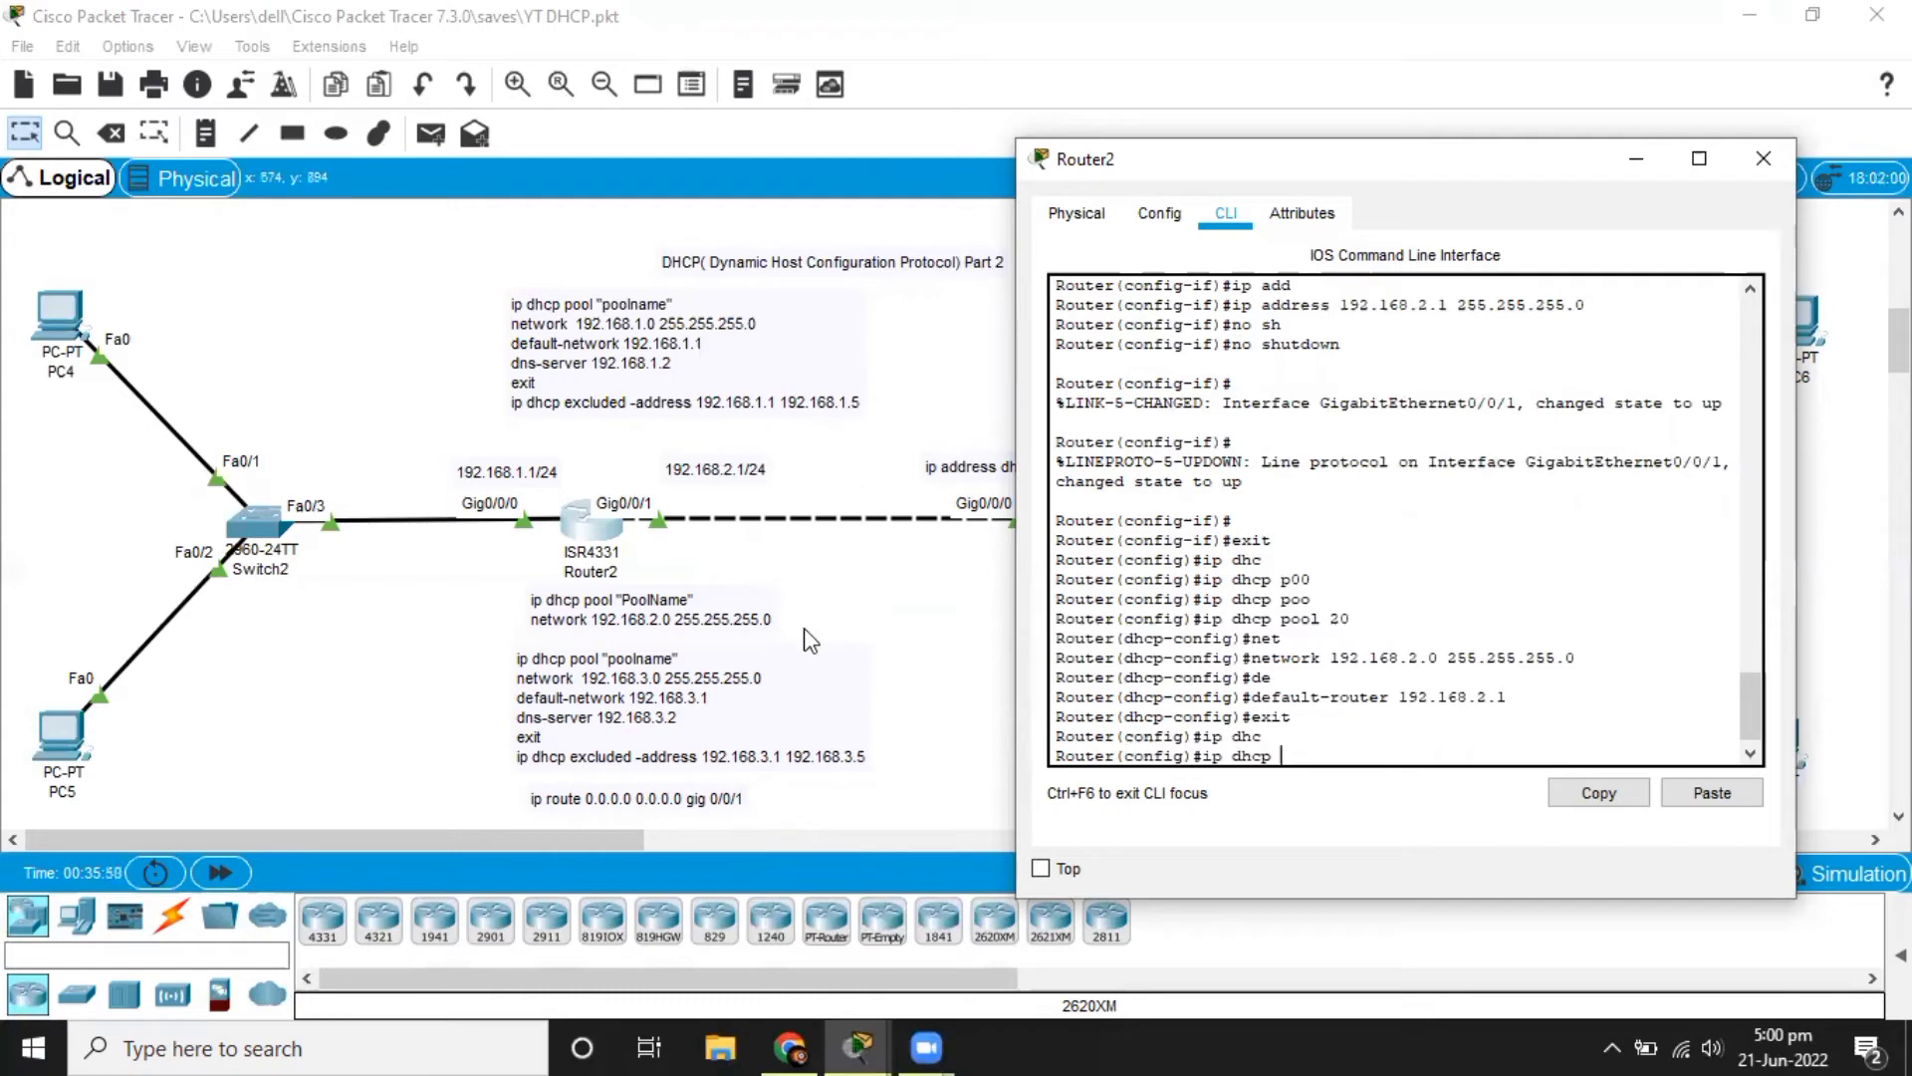
pyautogui.click(1635, 159)
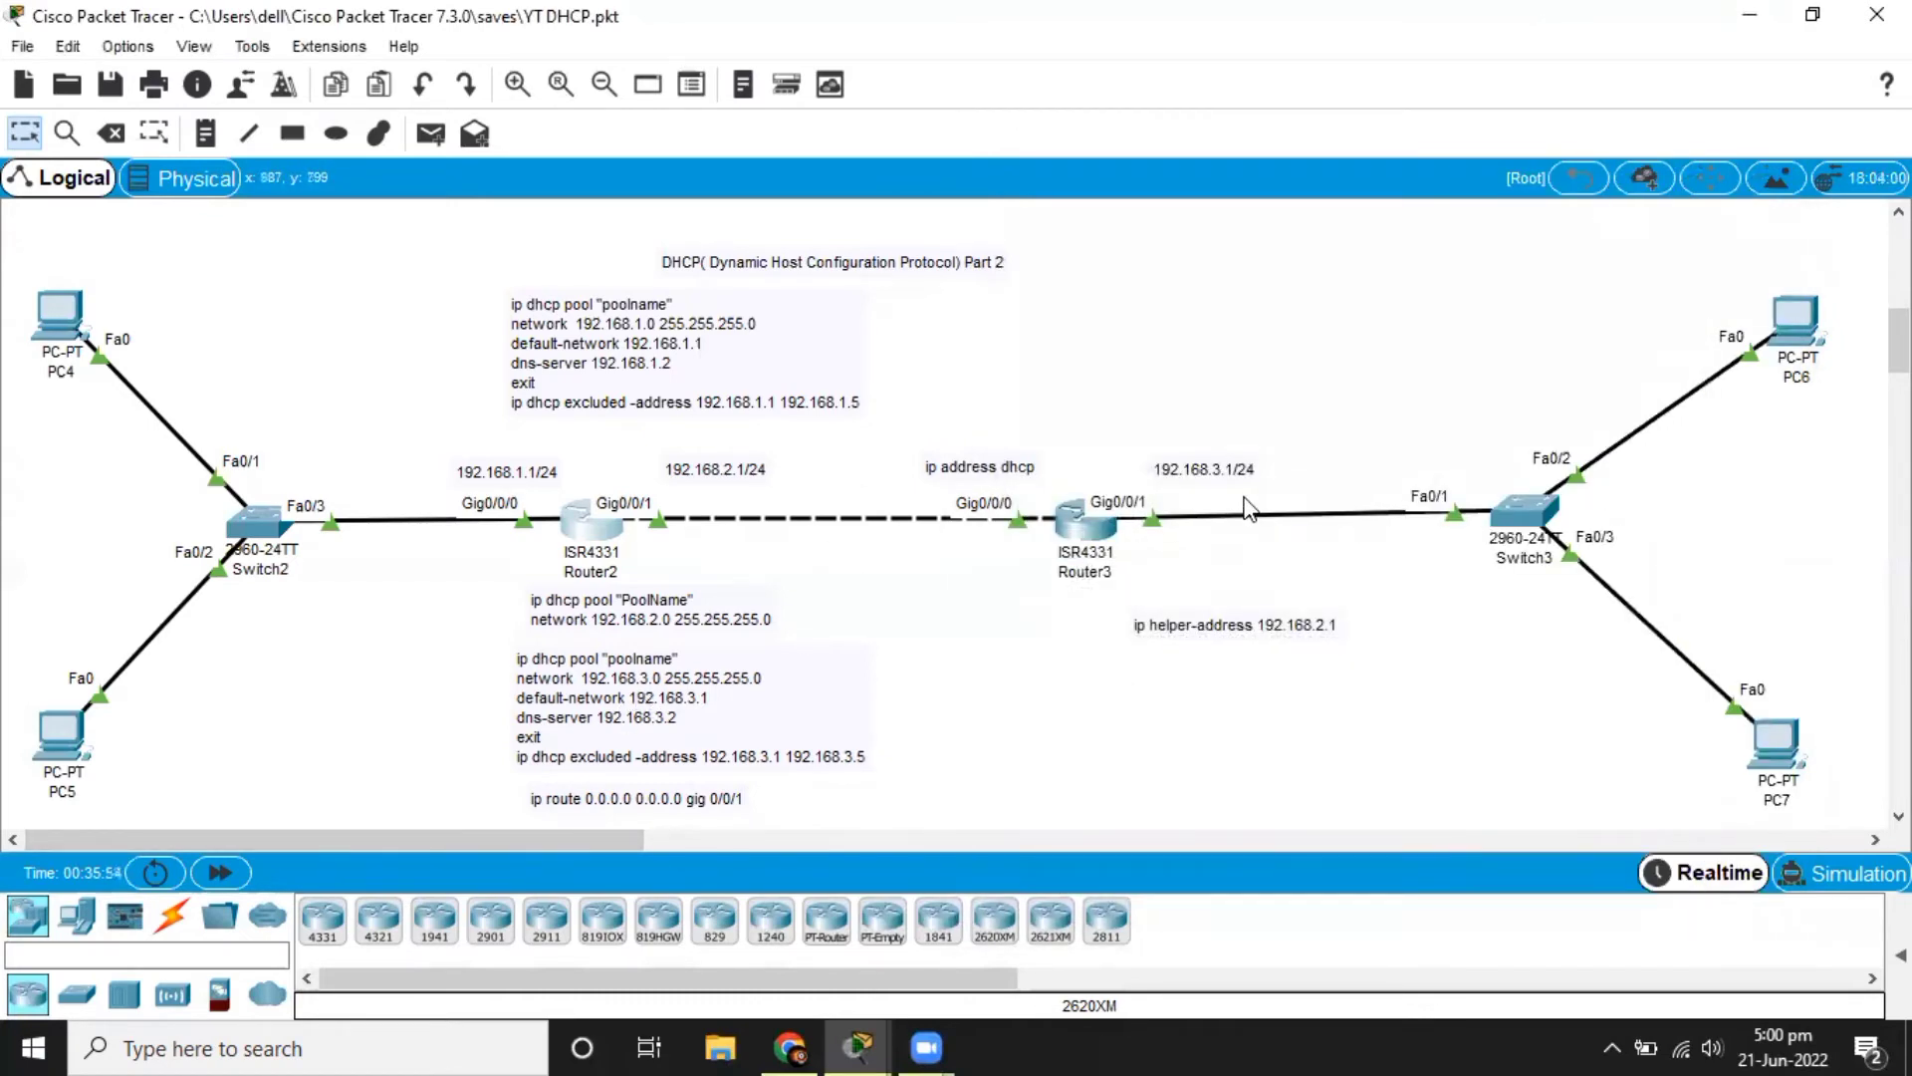
pyautogui.click(610, 530)
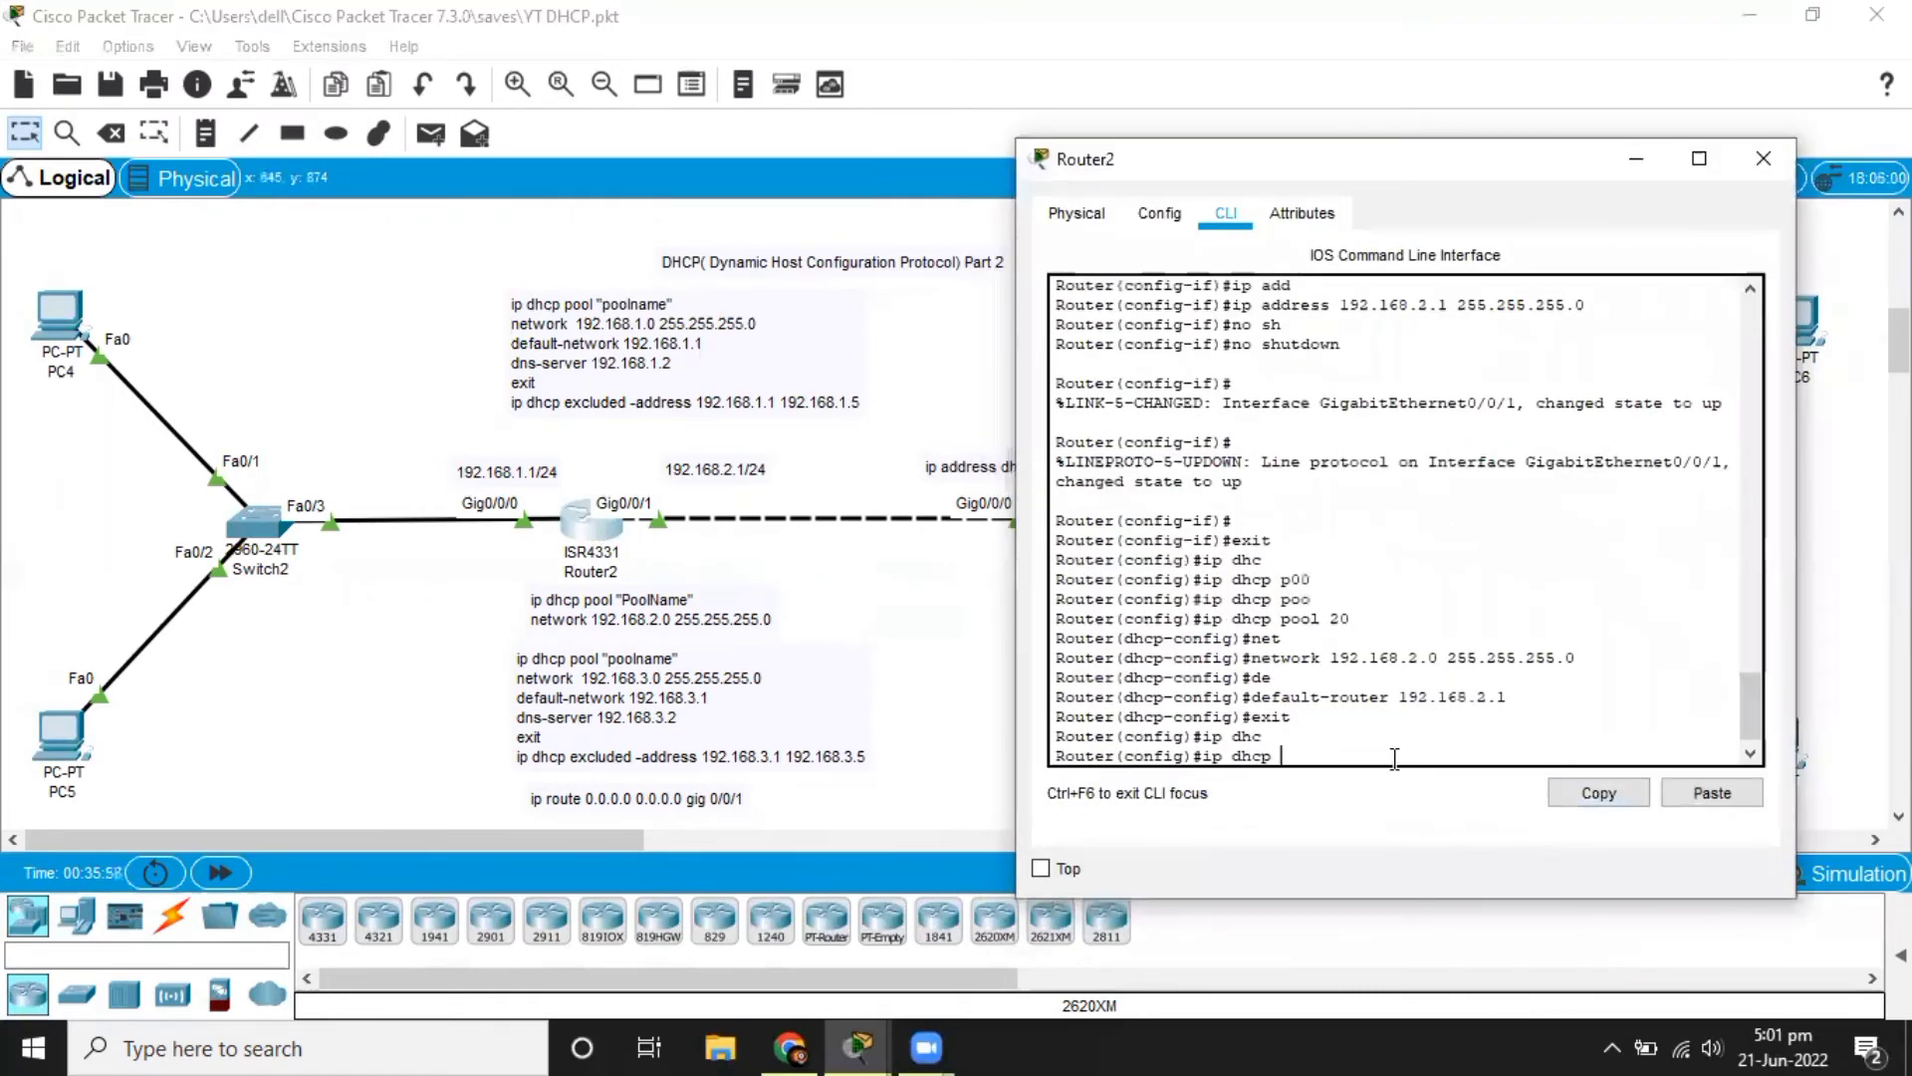
pyautogui.write('poo')
pyautogui.press('Tab')
pyautogui.write('3')
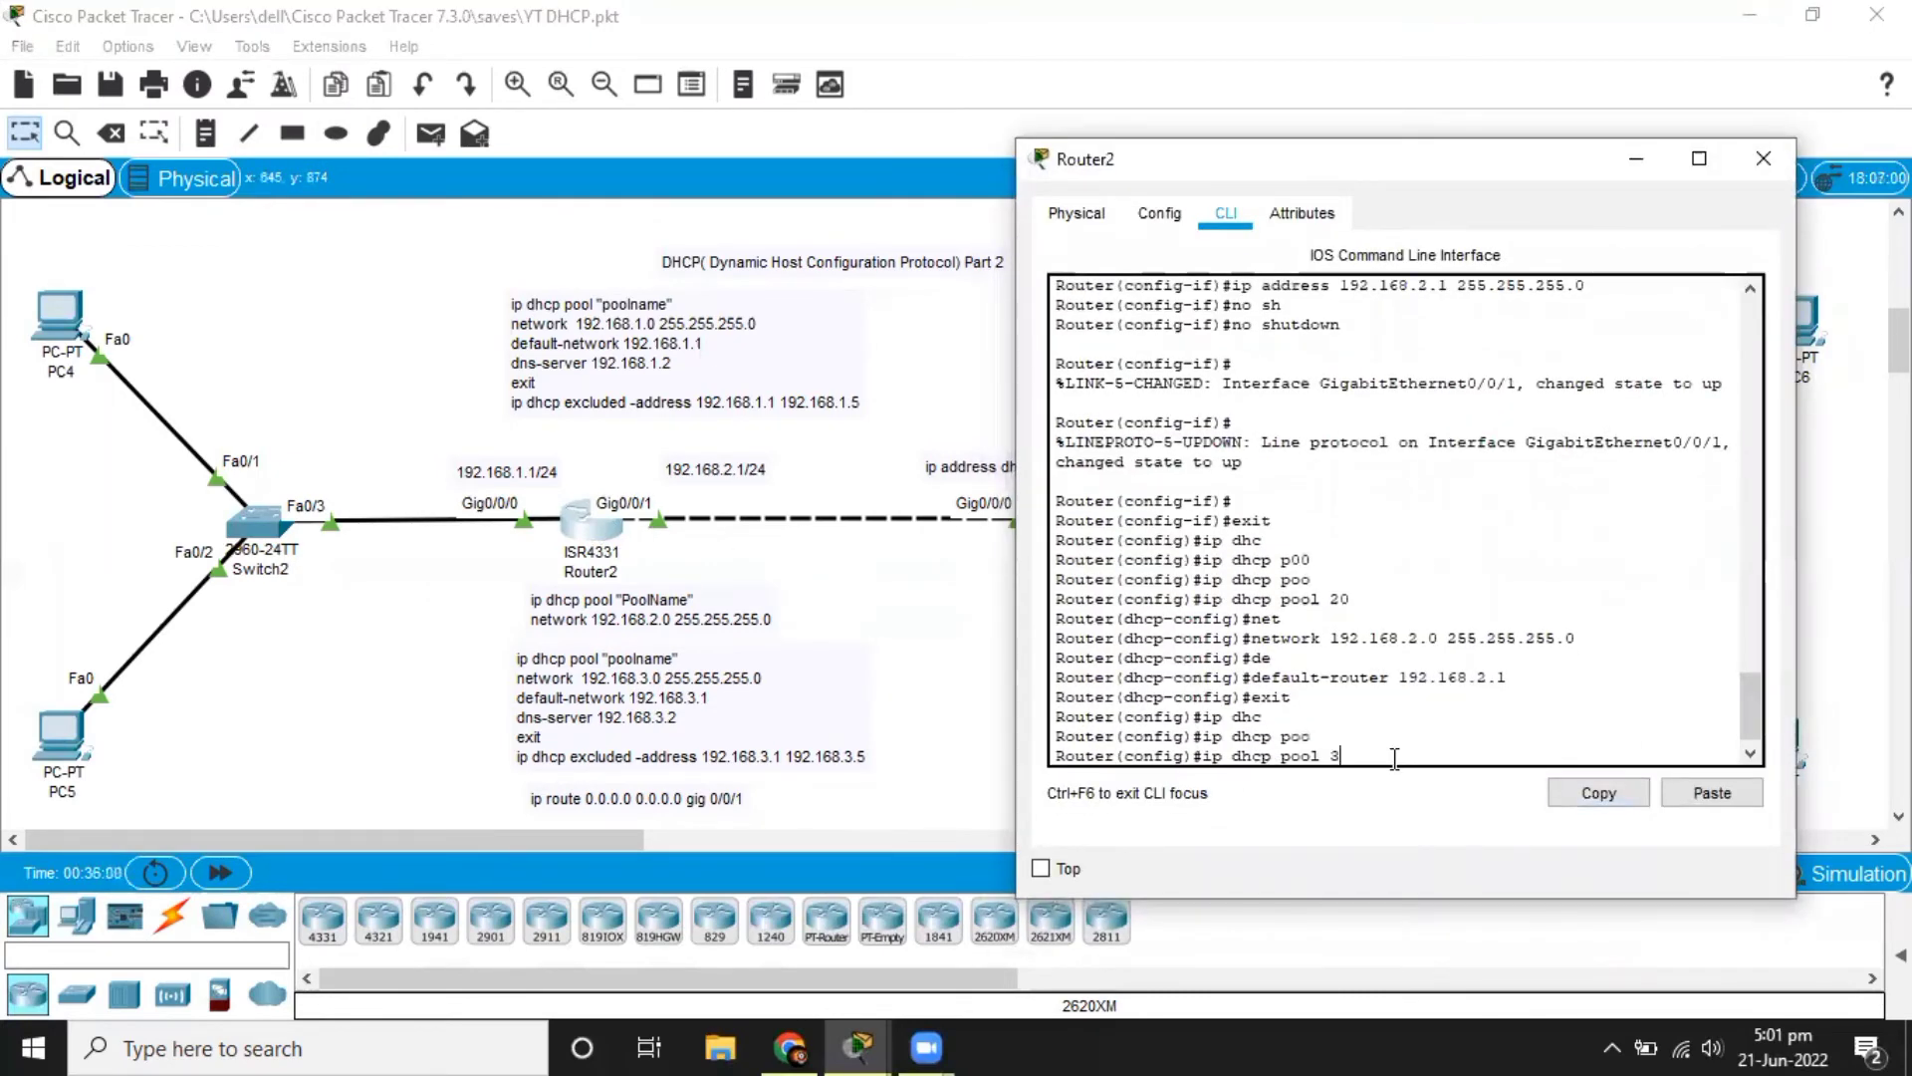
pyautogui.write('0')
pyautogui.press('Return')
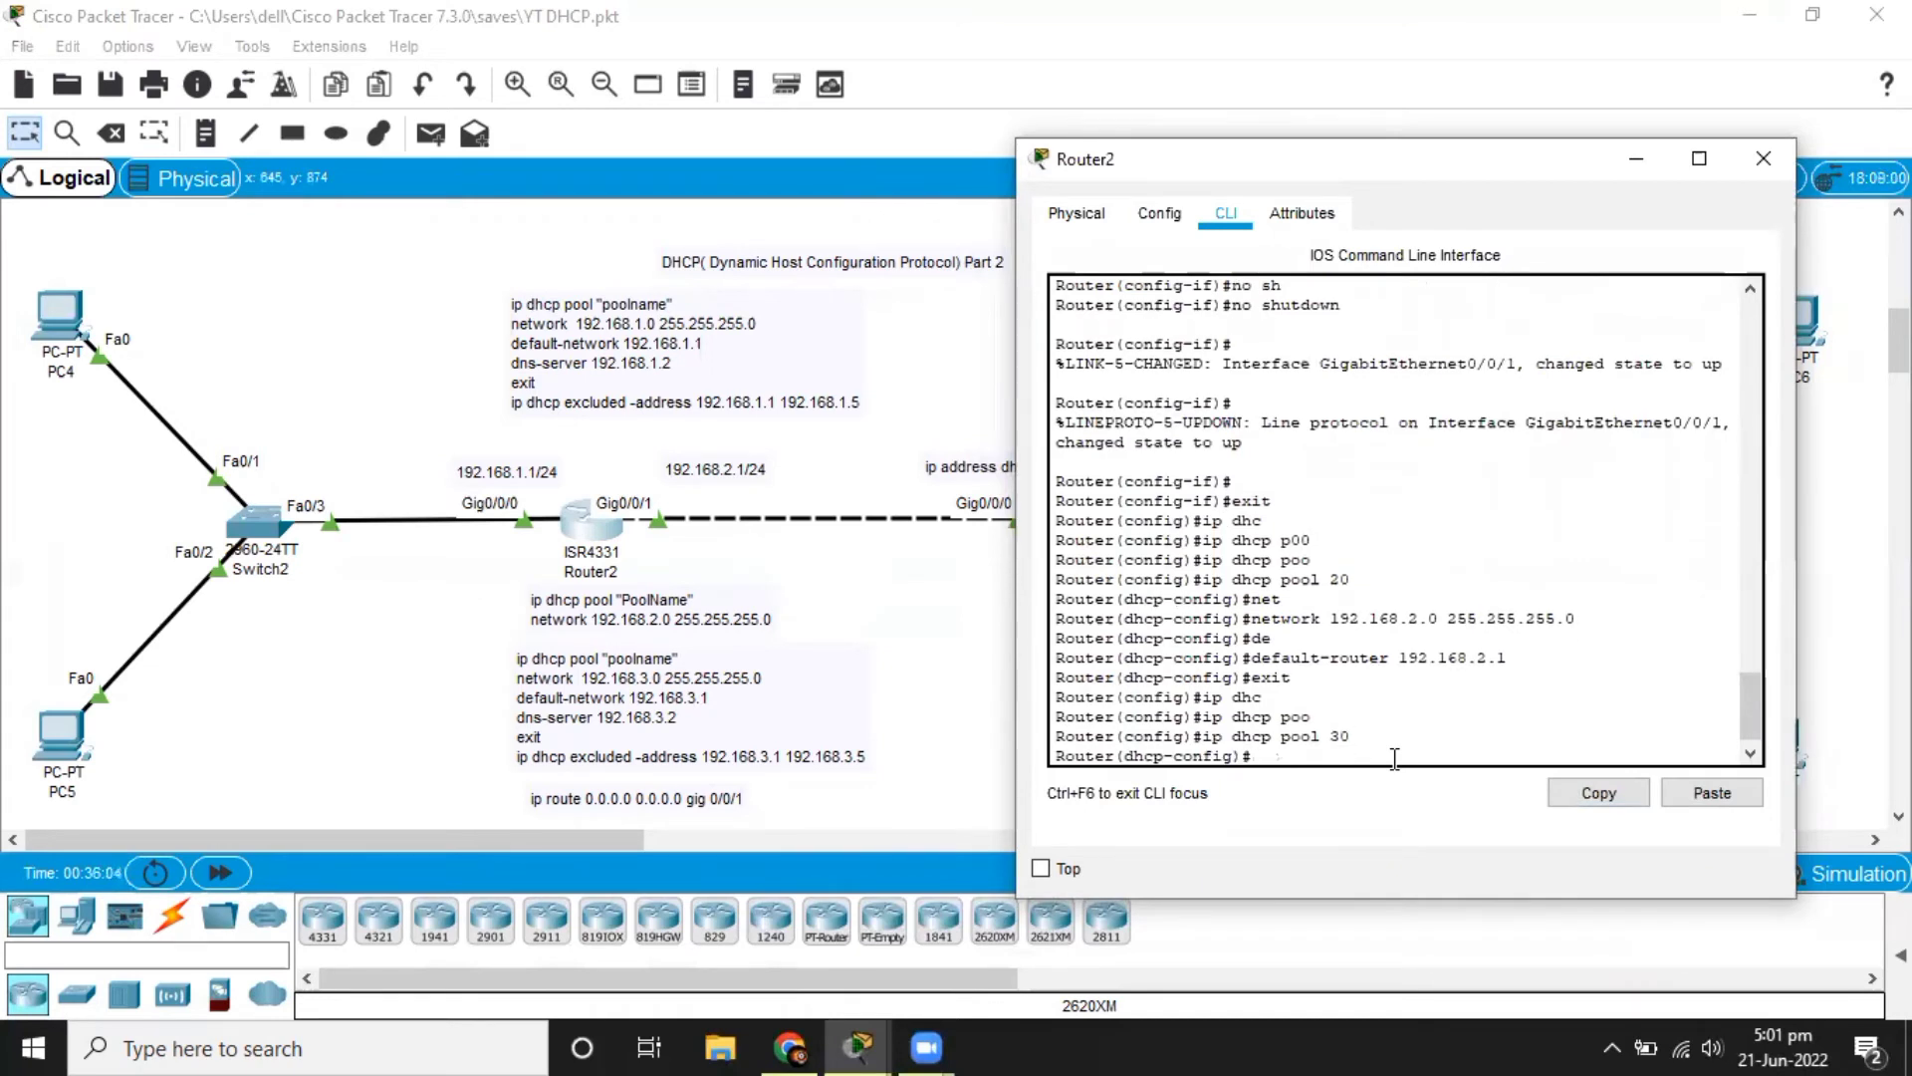
# Define network 192.168.3.0 with mask 255.255.255.0 for DHCP pool 30 on Router2.
pyautogui.write('net')
pyautogui.press('Tab')
pyautogui.write('192.1')
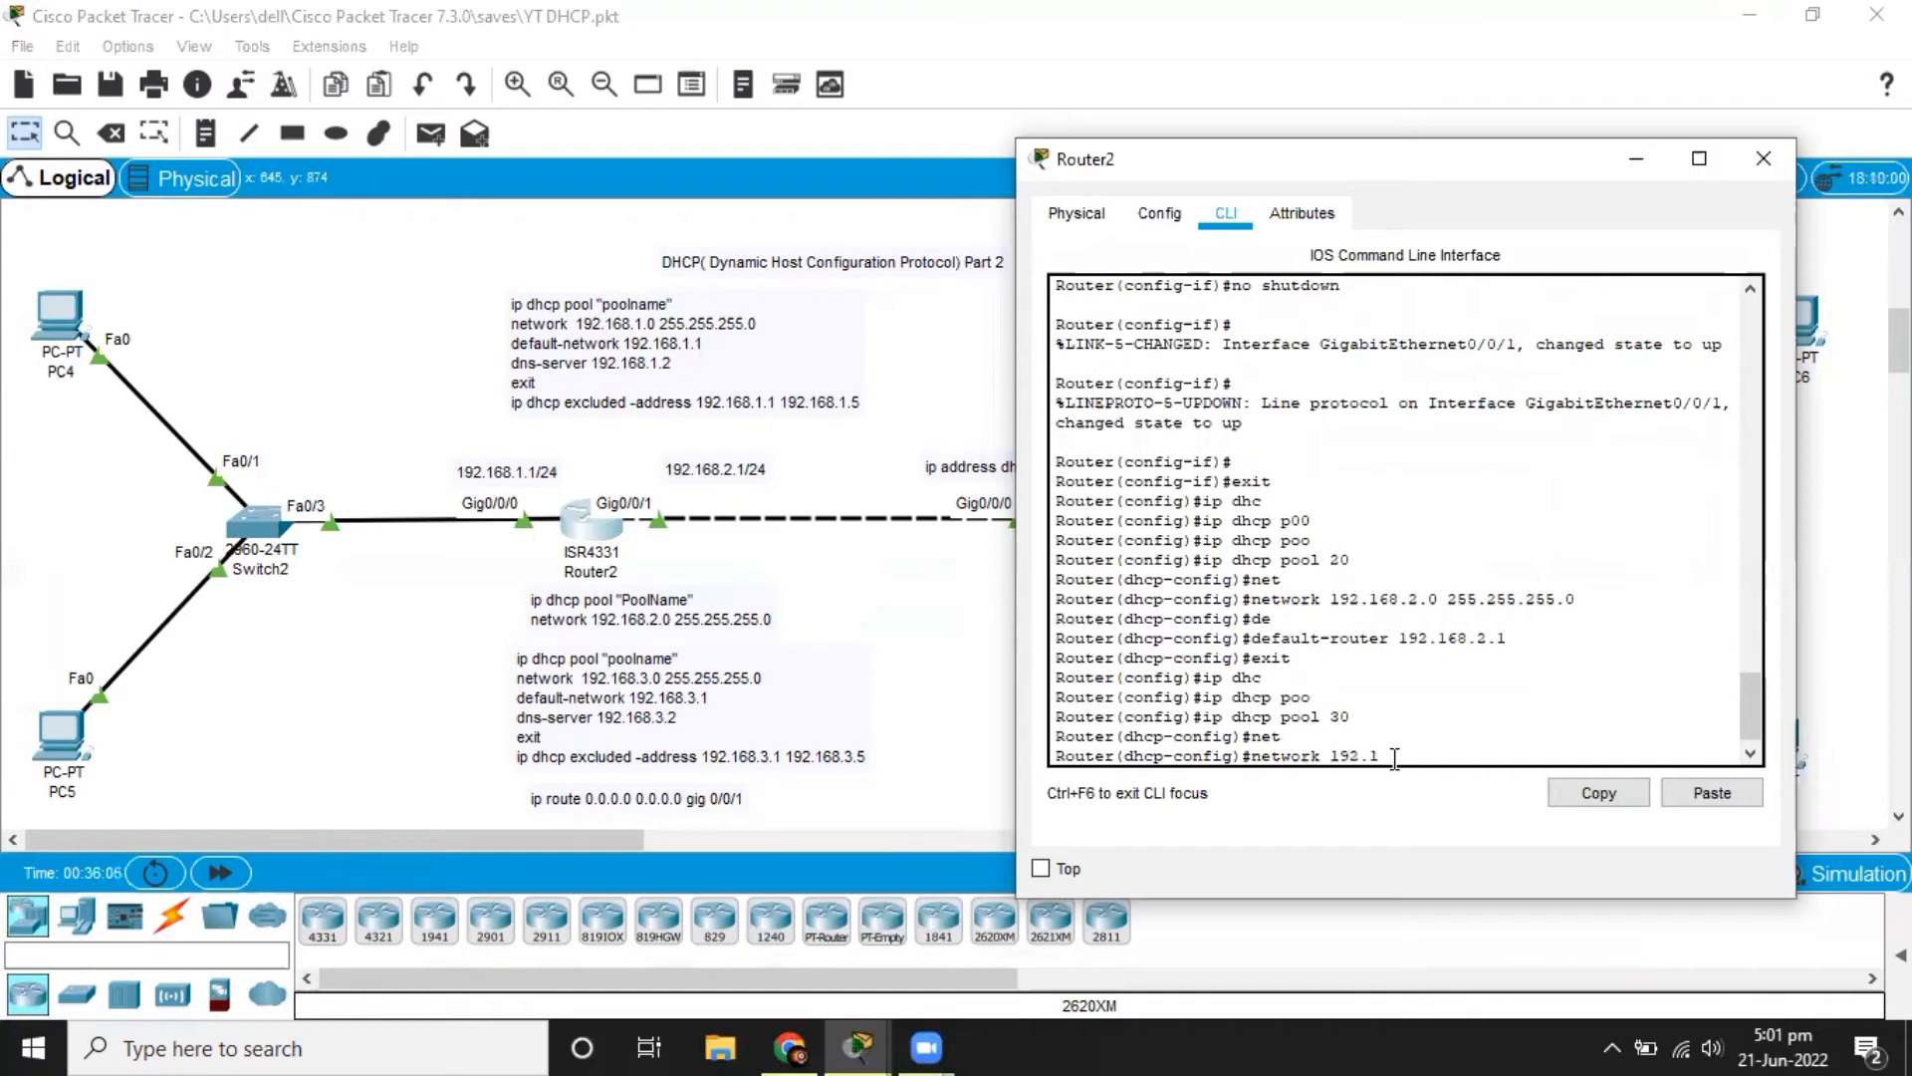
pyautogui.write('68.3.0 255.255.255.0')
pyautogui.press('Return')
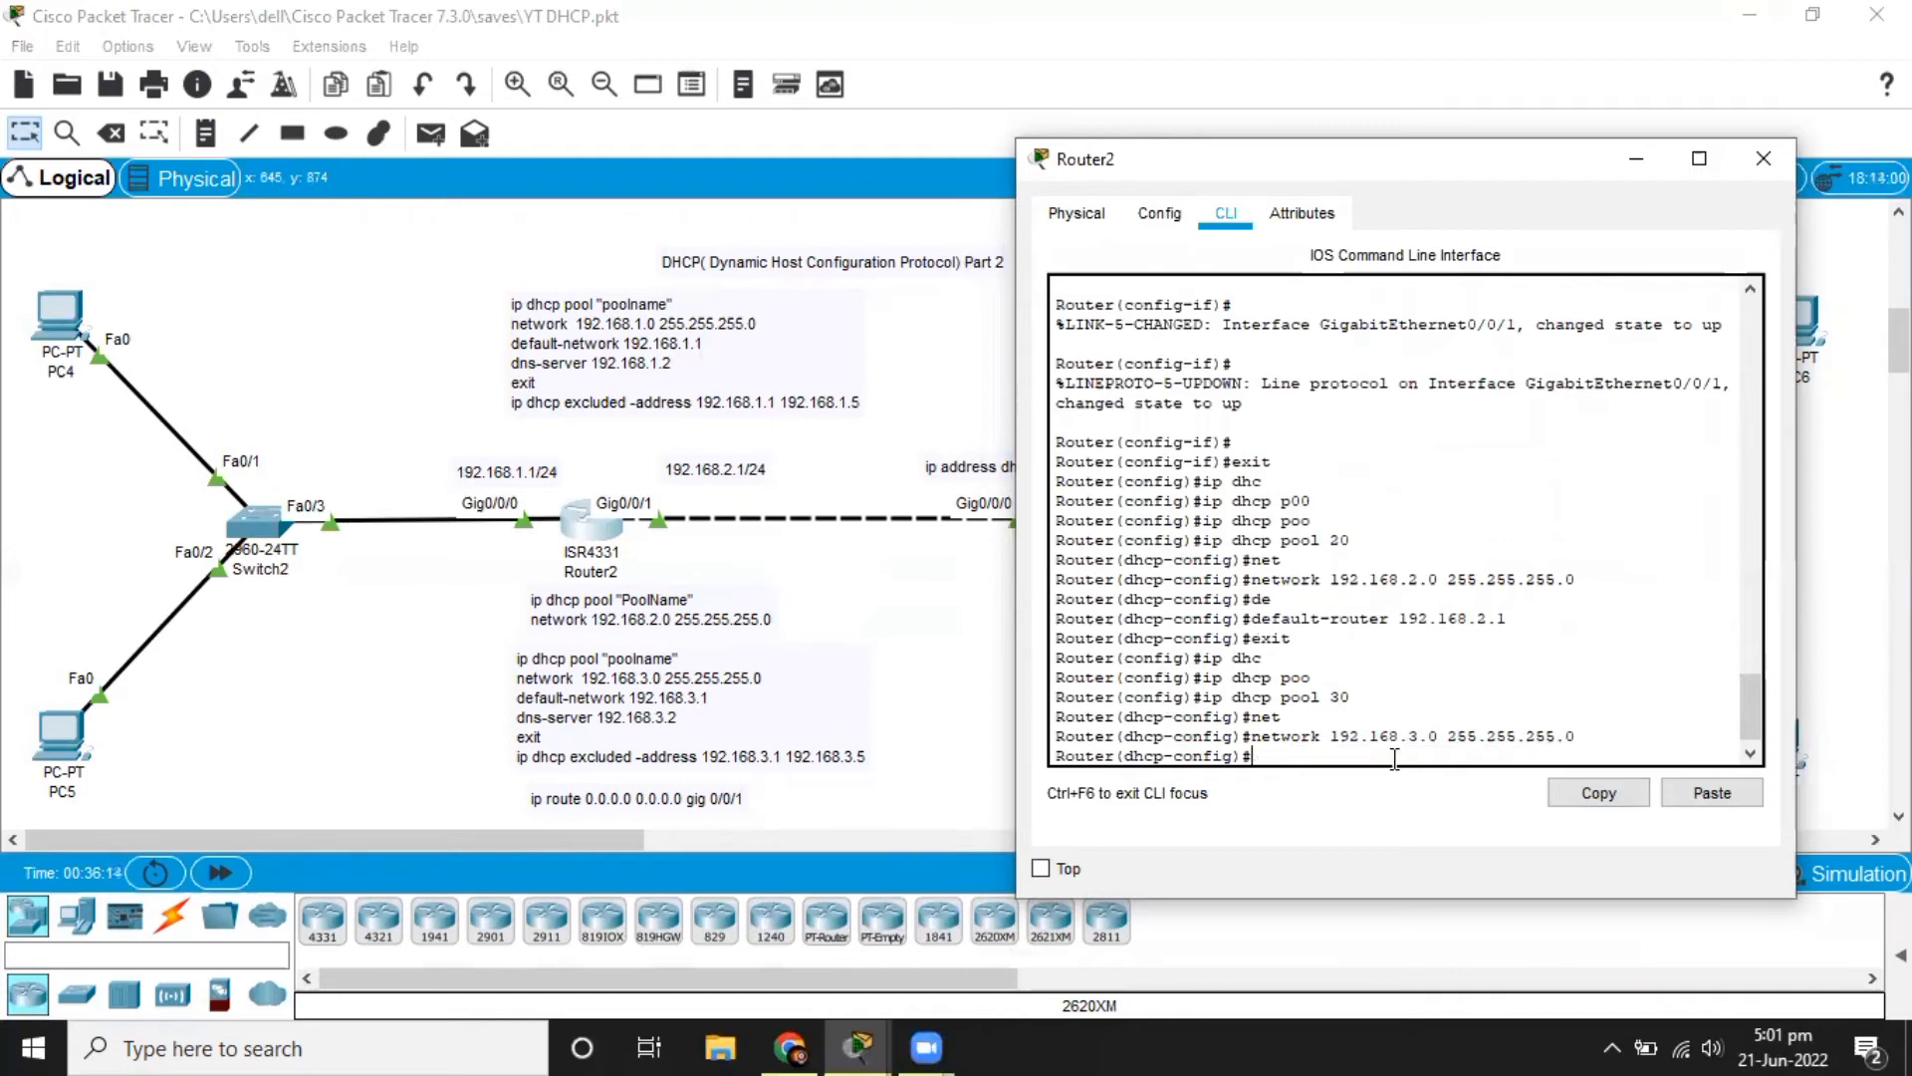
# Set the default router of DHCP pool 30 to 192.168.3.1.
pyautogui.write('de')
pyautogui.press('Return')
pyautogui.write('default-router')
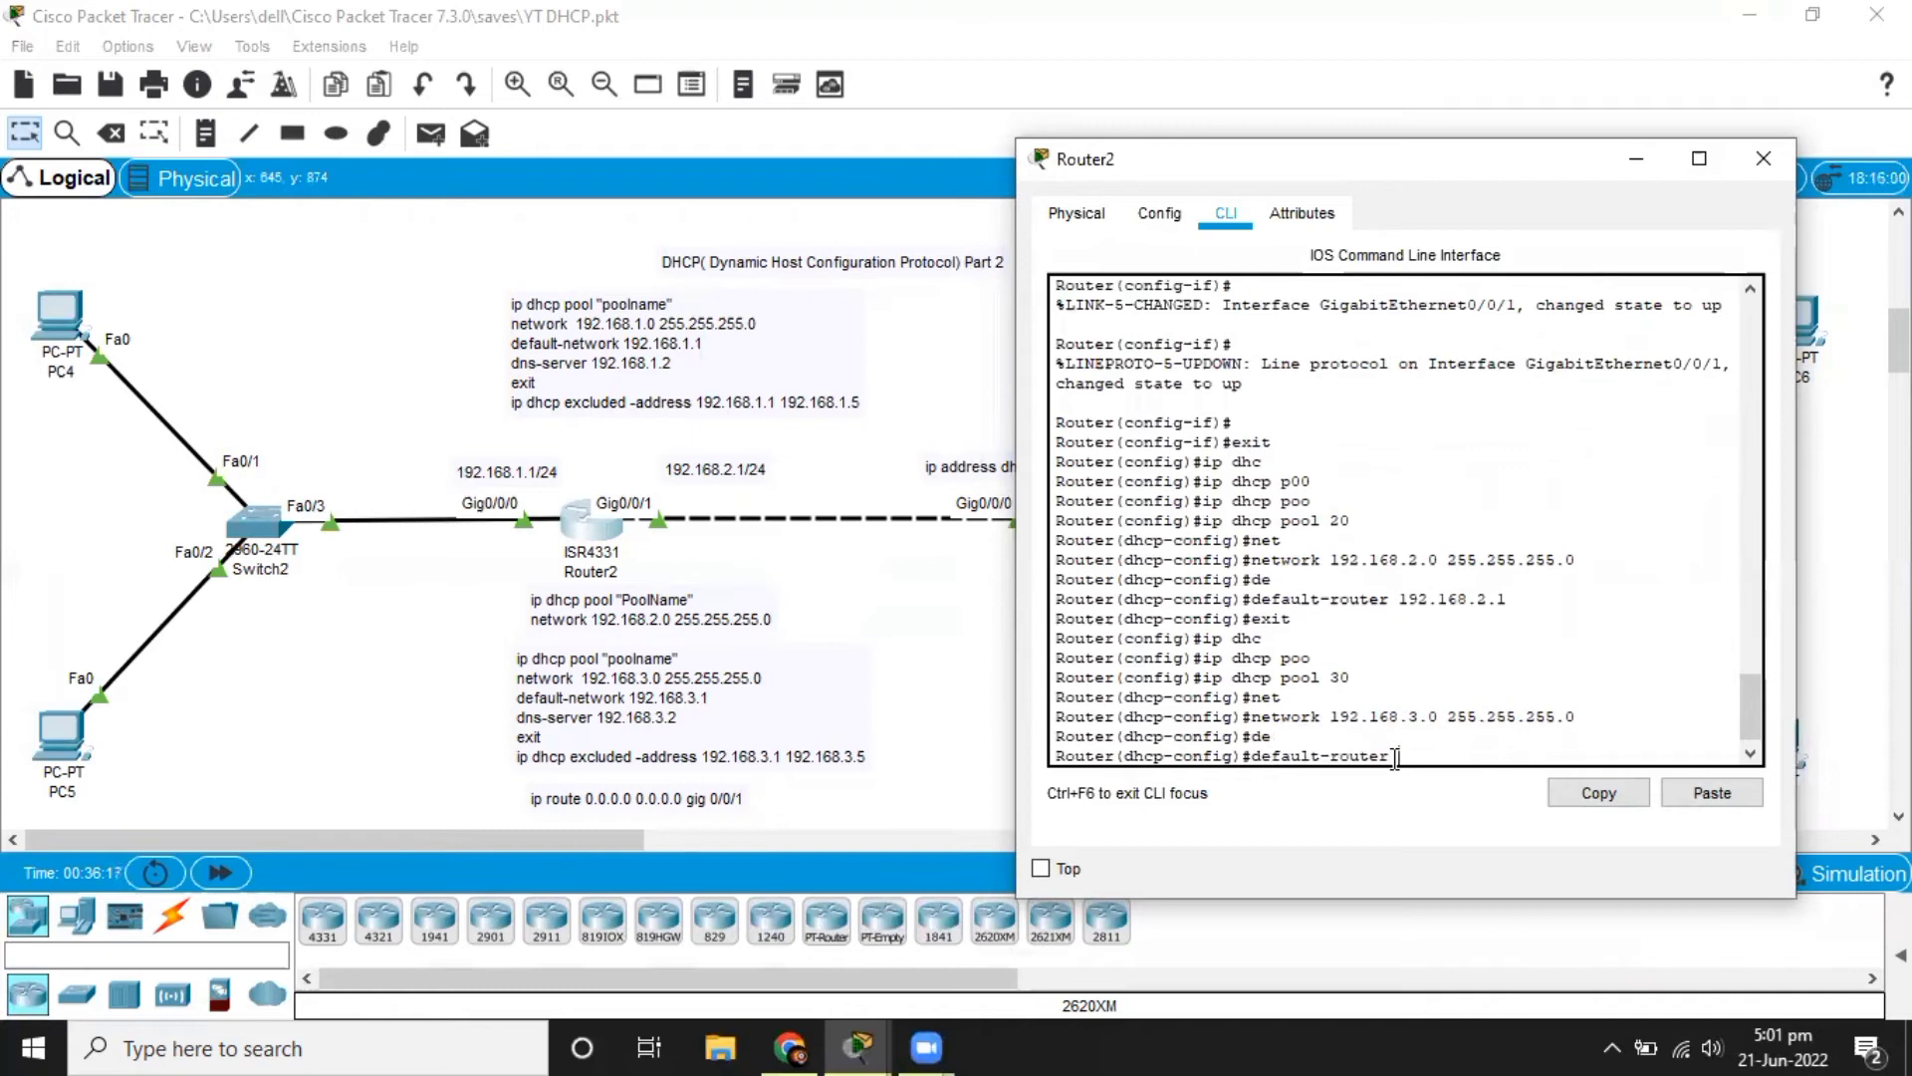
pyautogui.write(' 192.168.3.1')
pyautogui.press('Return')
# Set the DNS server of DHCP pool 30 to 192.168.2.2 and return to global configuration mode.
pyautogui.write('dhcp-config)#d')
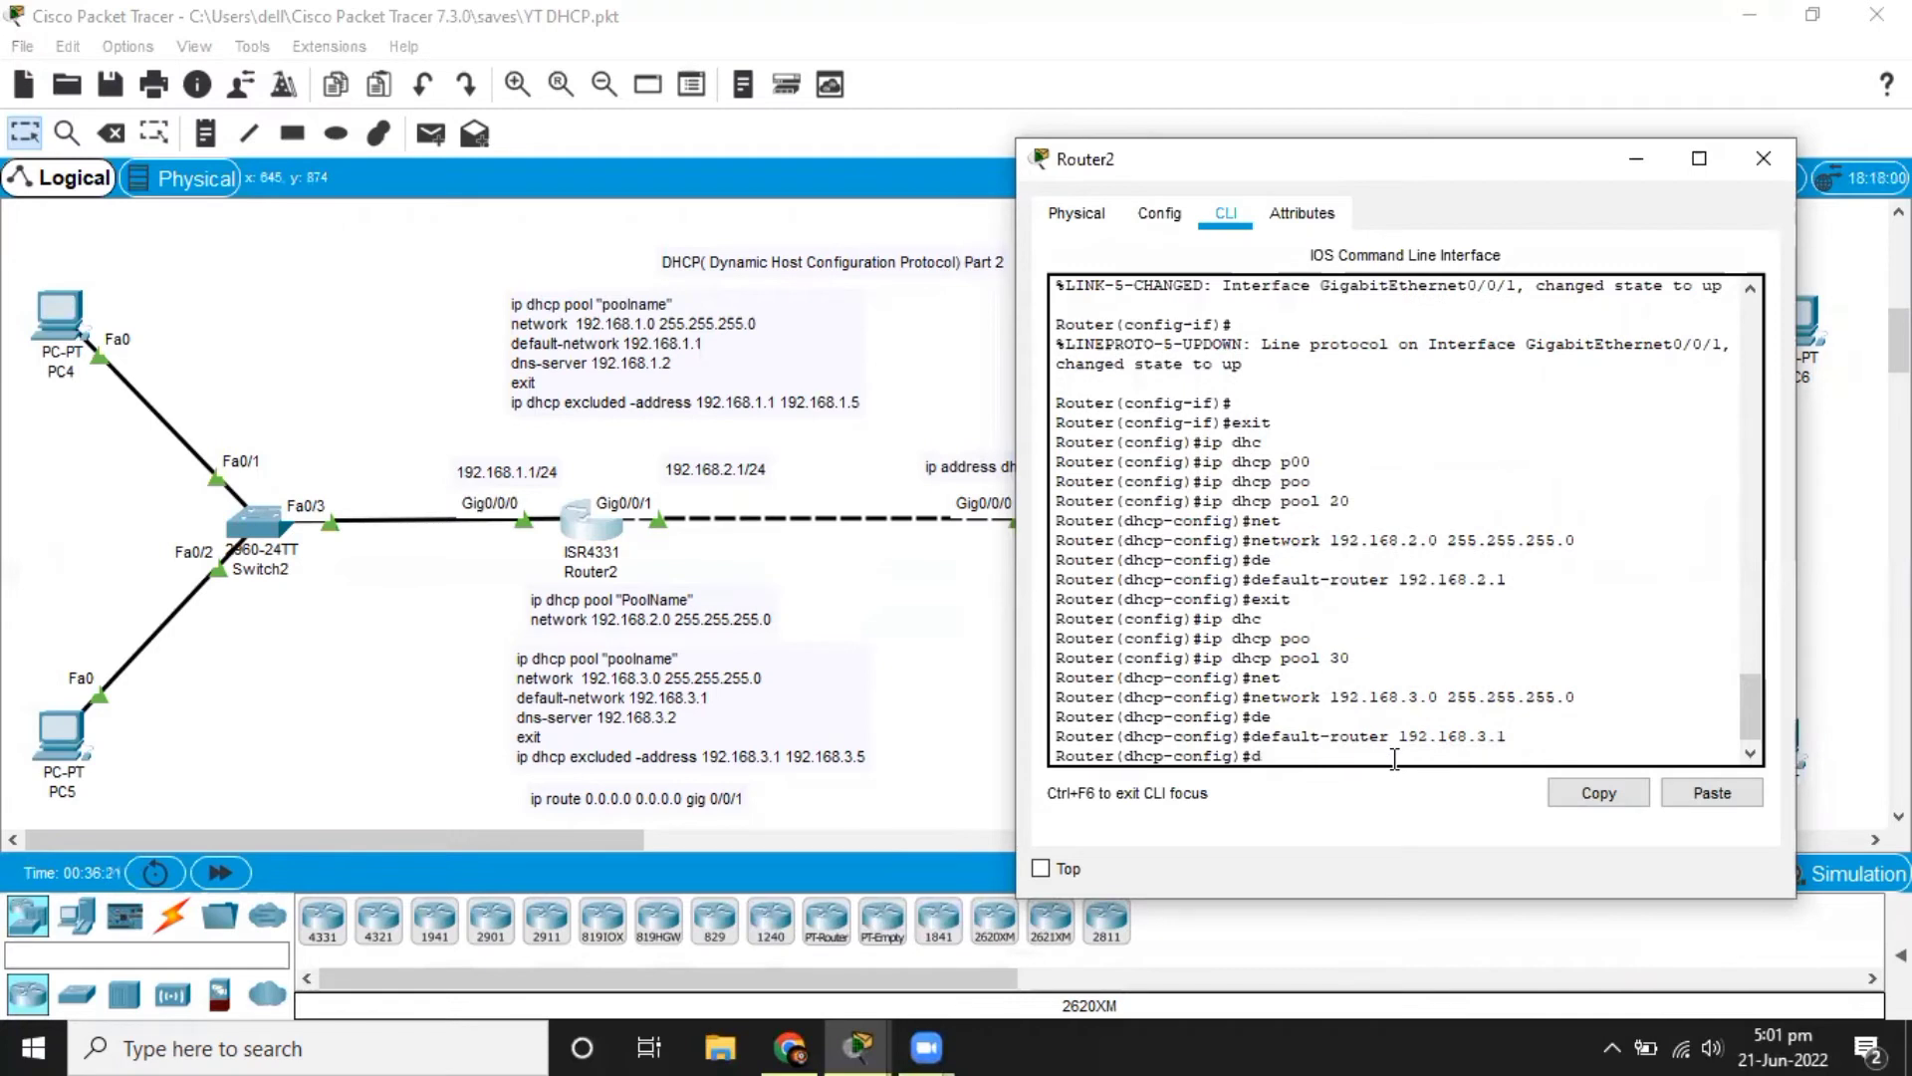
pyautogui.write('n')
pyautogui.press('Tab')
pyautogui.write('1')
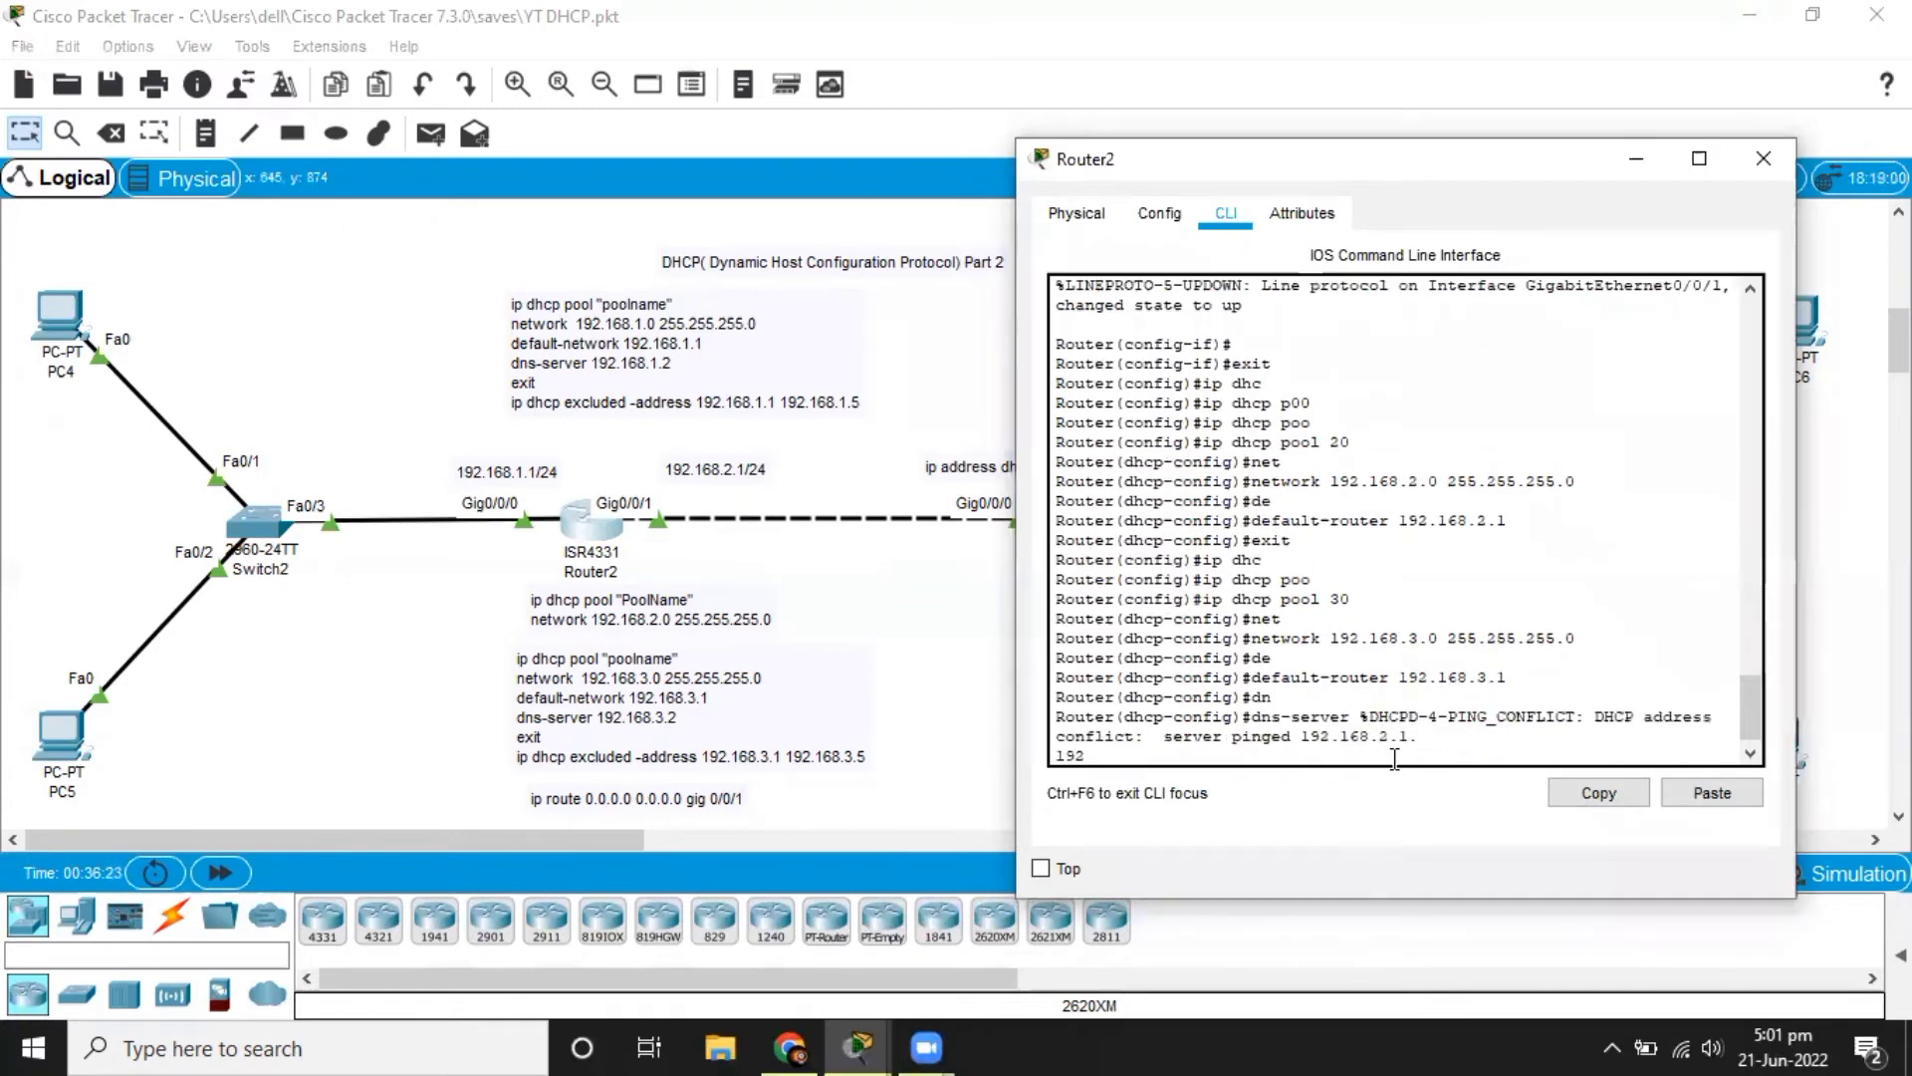
pyautogui.press('BackSpace')
pyautogui.press('Return')
pyautogui.press('Up')
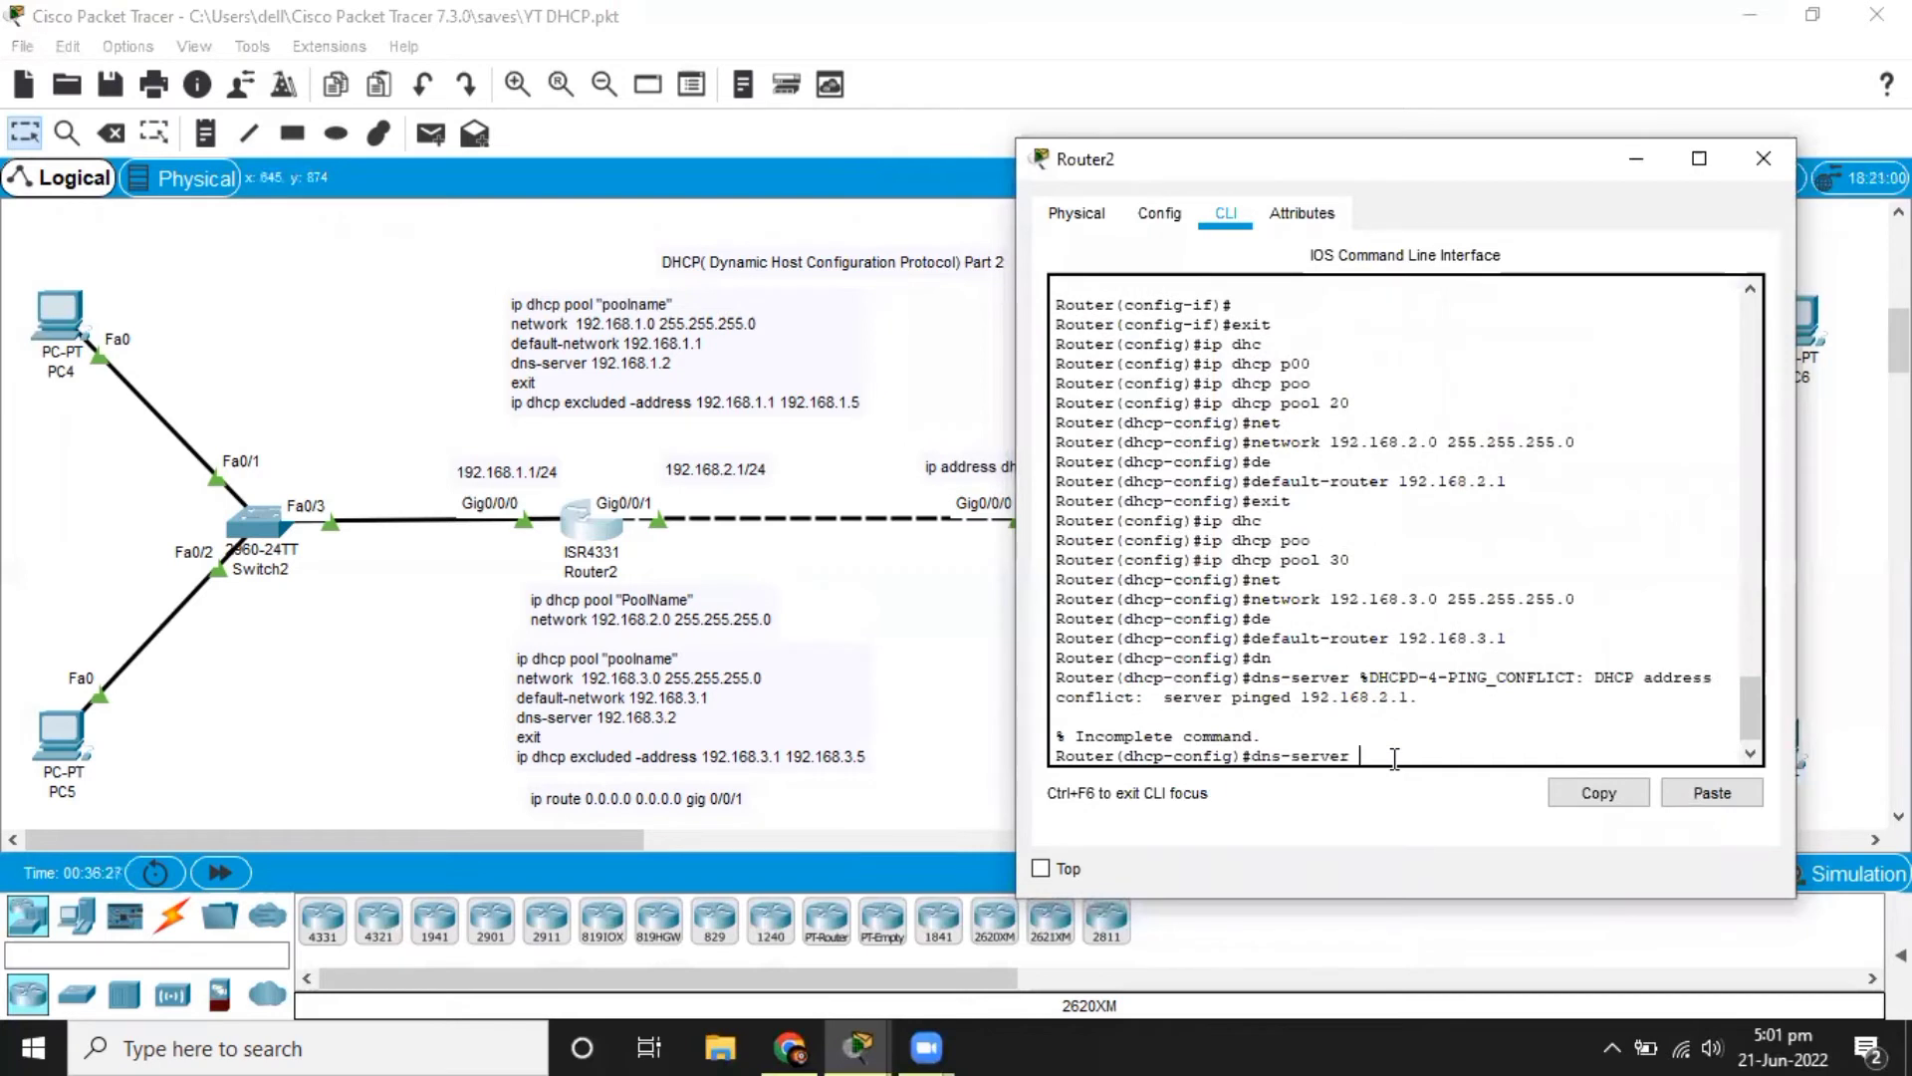
pyautogui.write('192.168.2.2')
pyautogui.press('Return')
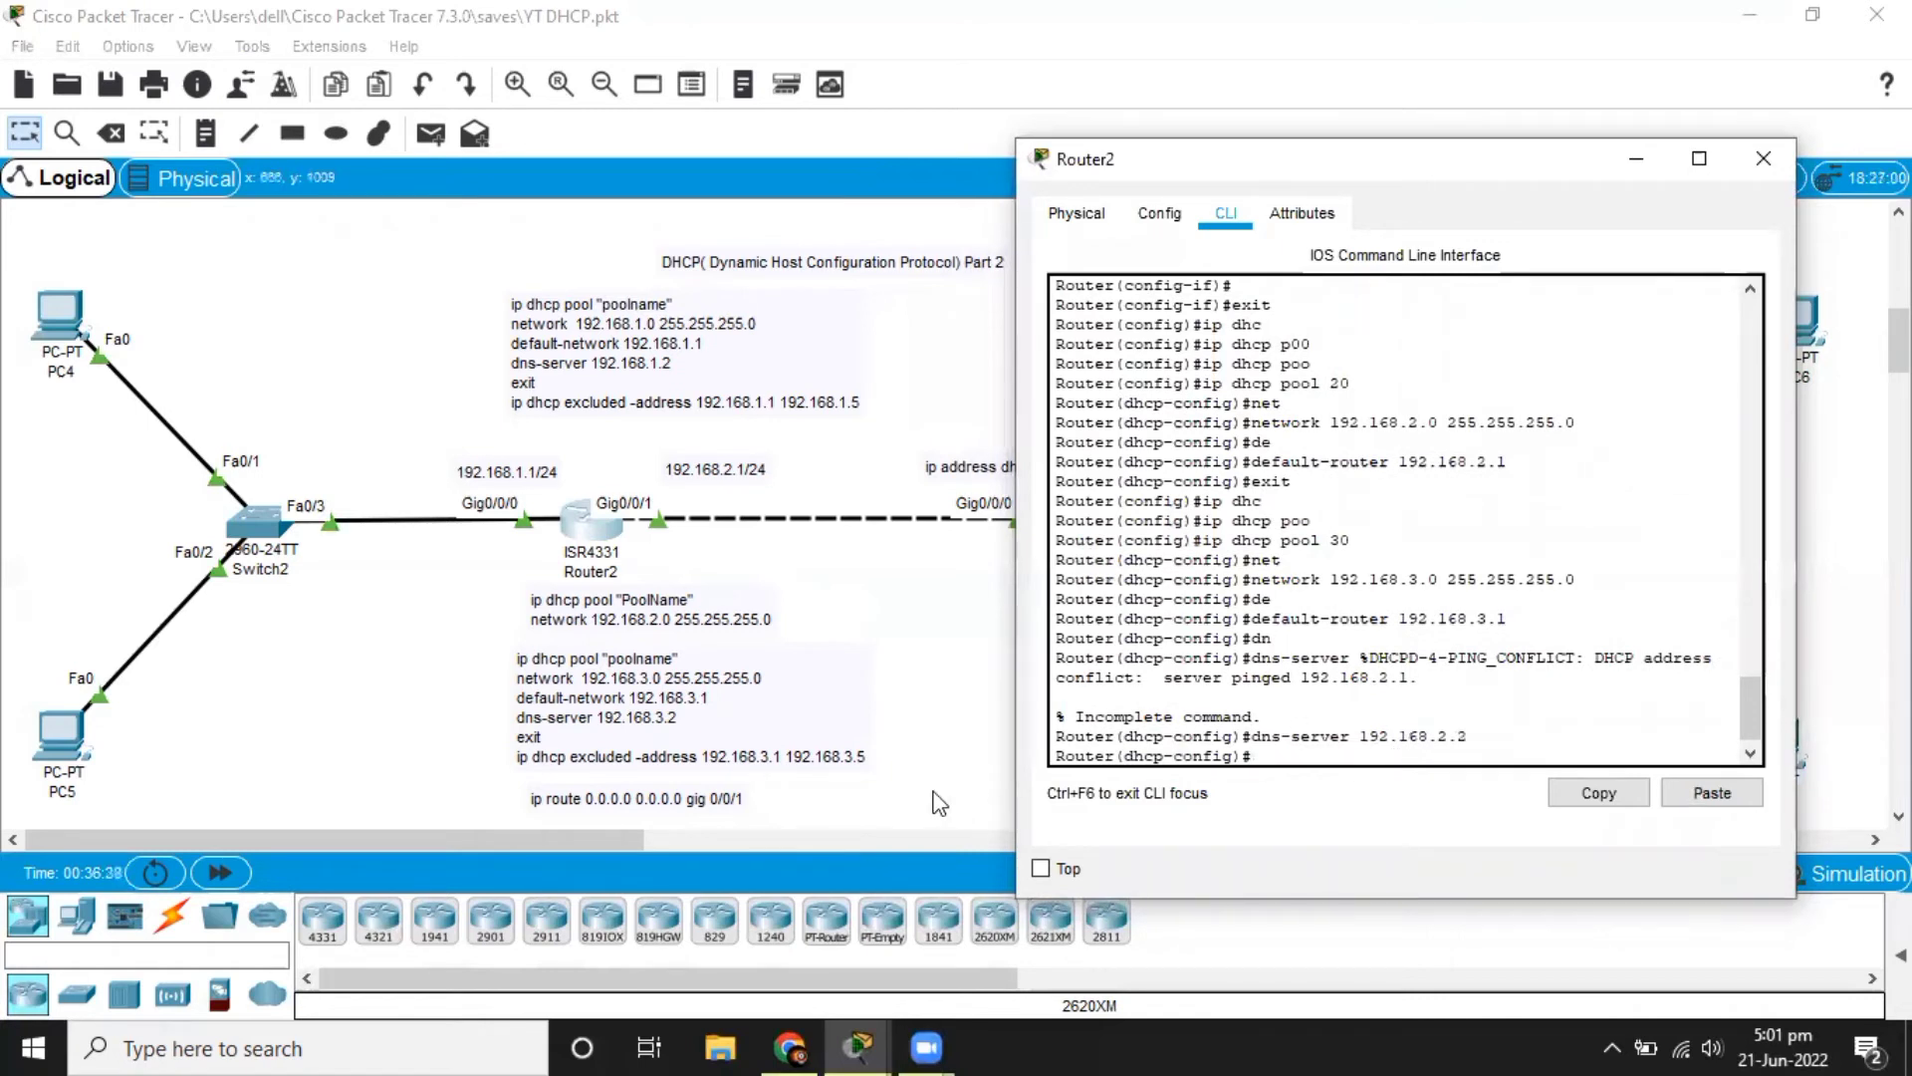
pyautogui.write('exit')
pyautogui.press('Return')
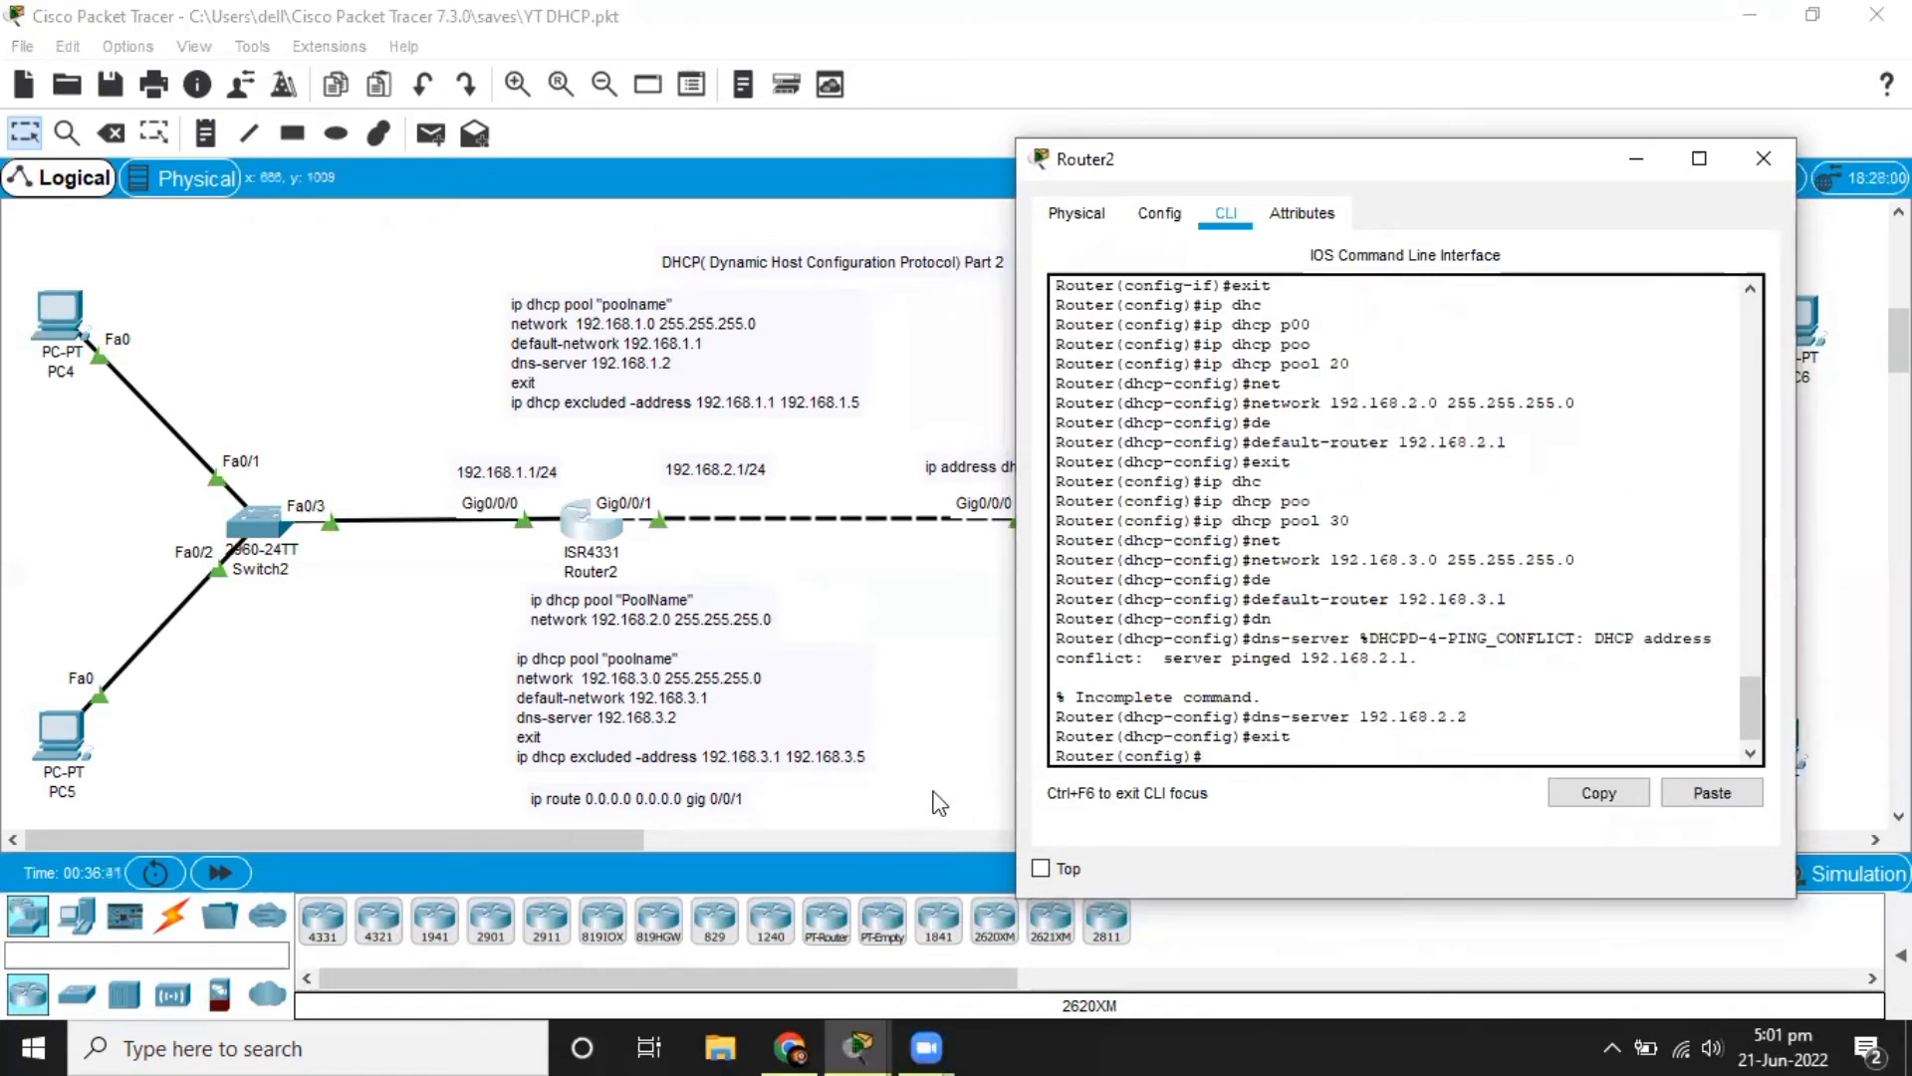
# Exclude addresses 192.168.3.1 through 192.168.3.5 from DHCP assignment on Router2.
pyautogui.write('ip dhc')
pyautogui.press('Tab')
pyautogui.write('e')
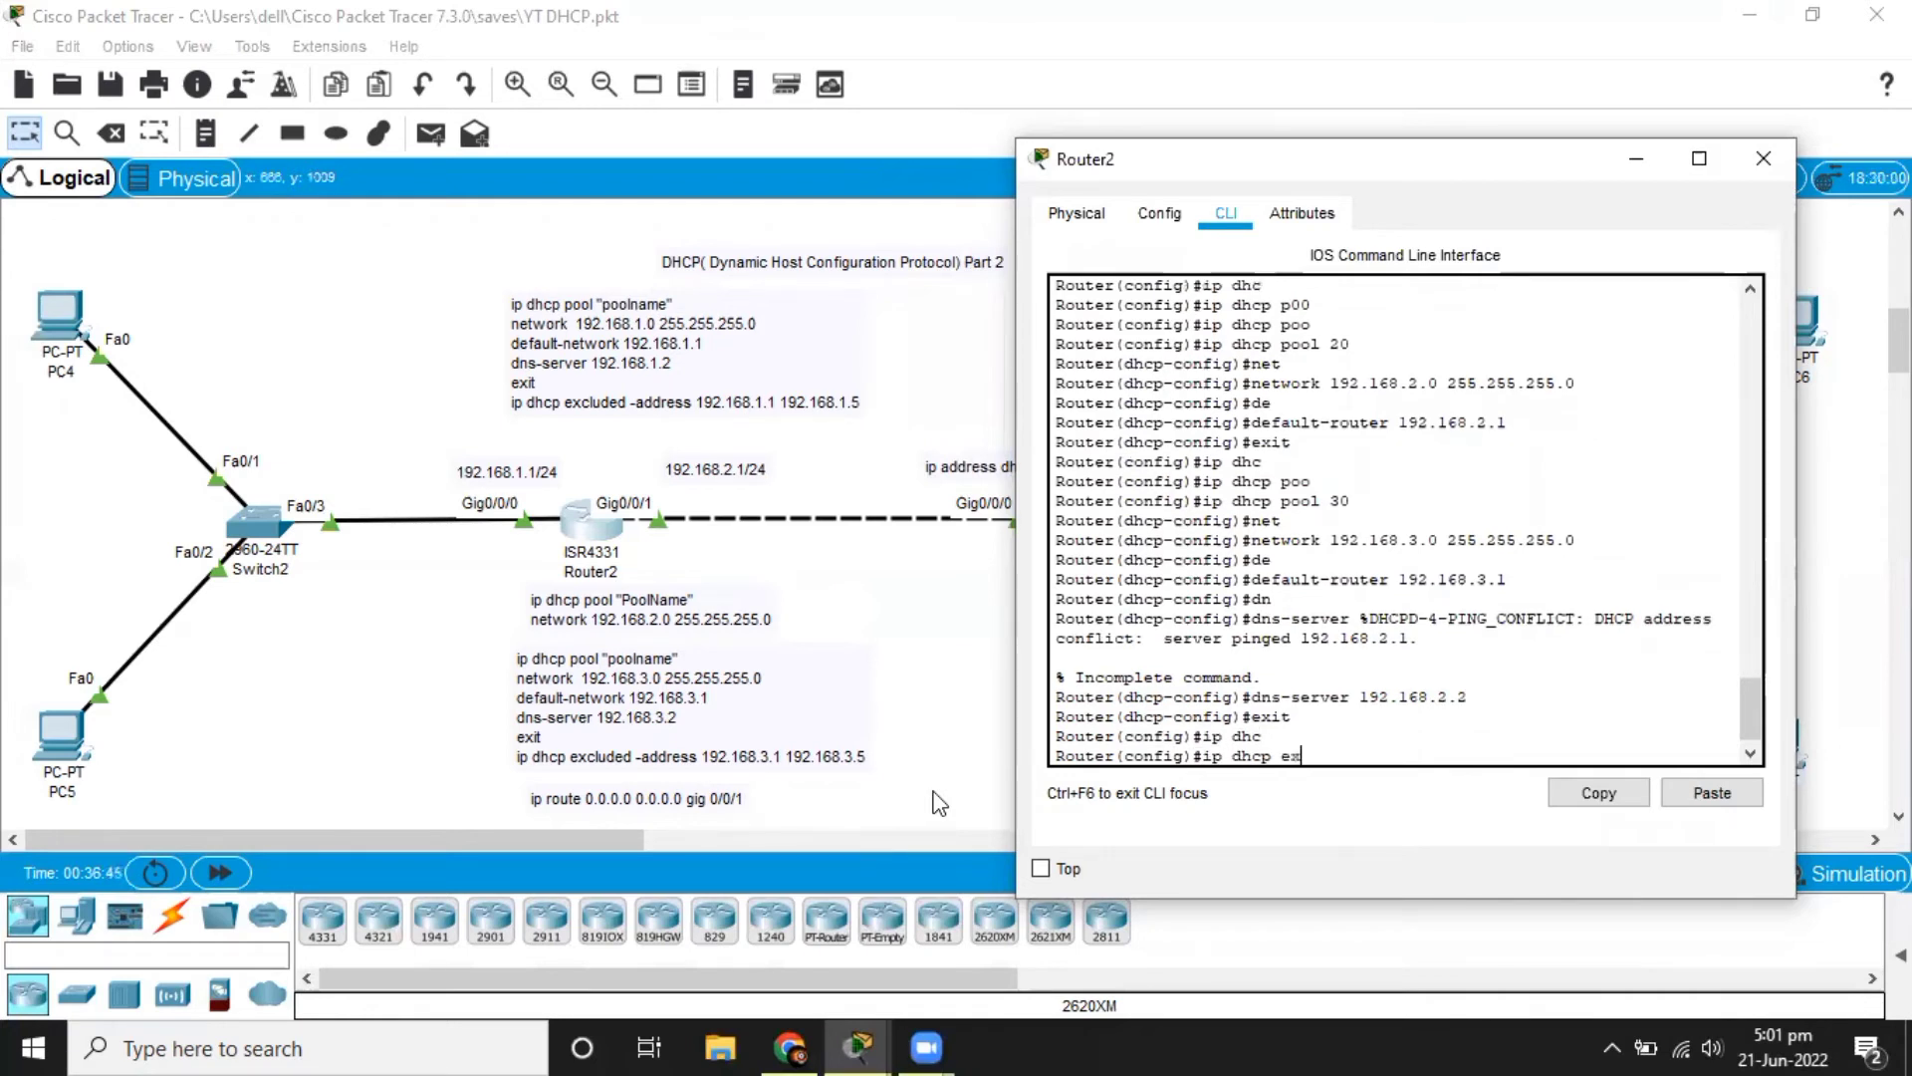
pyautogui.write('x')
pyautogui.press('Tab')
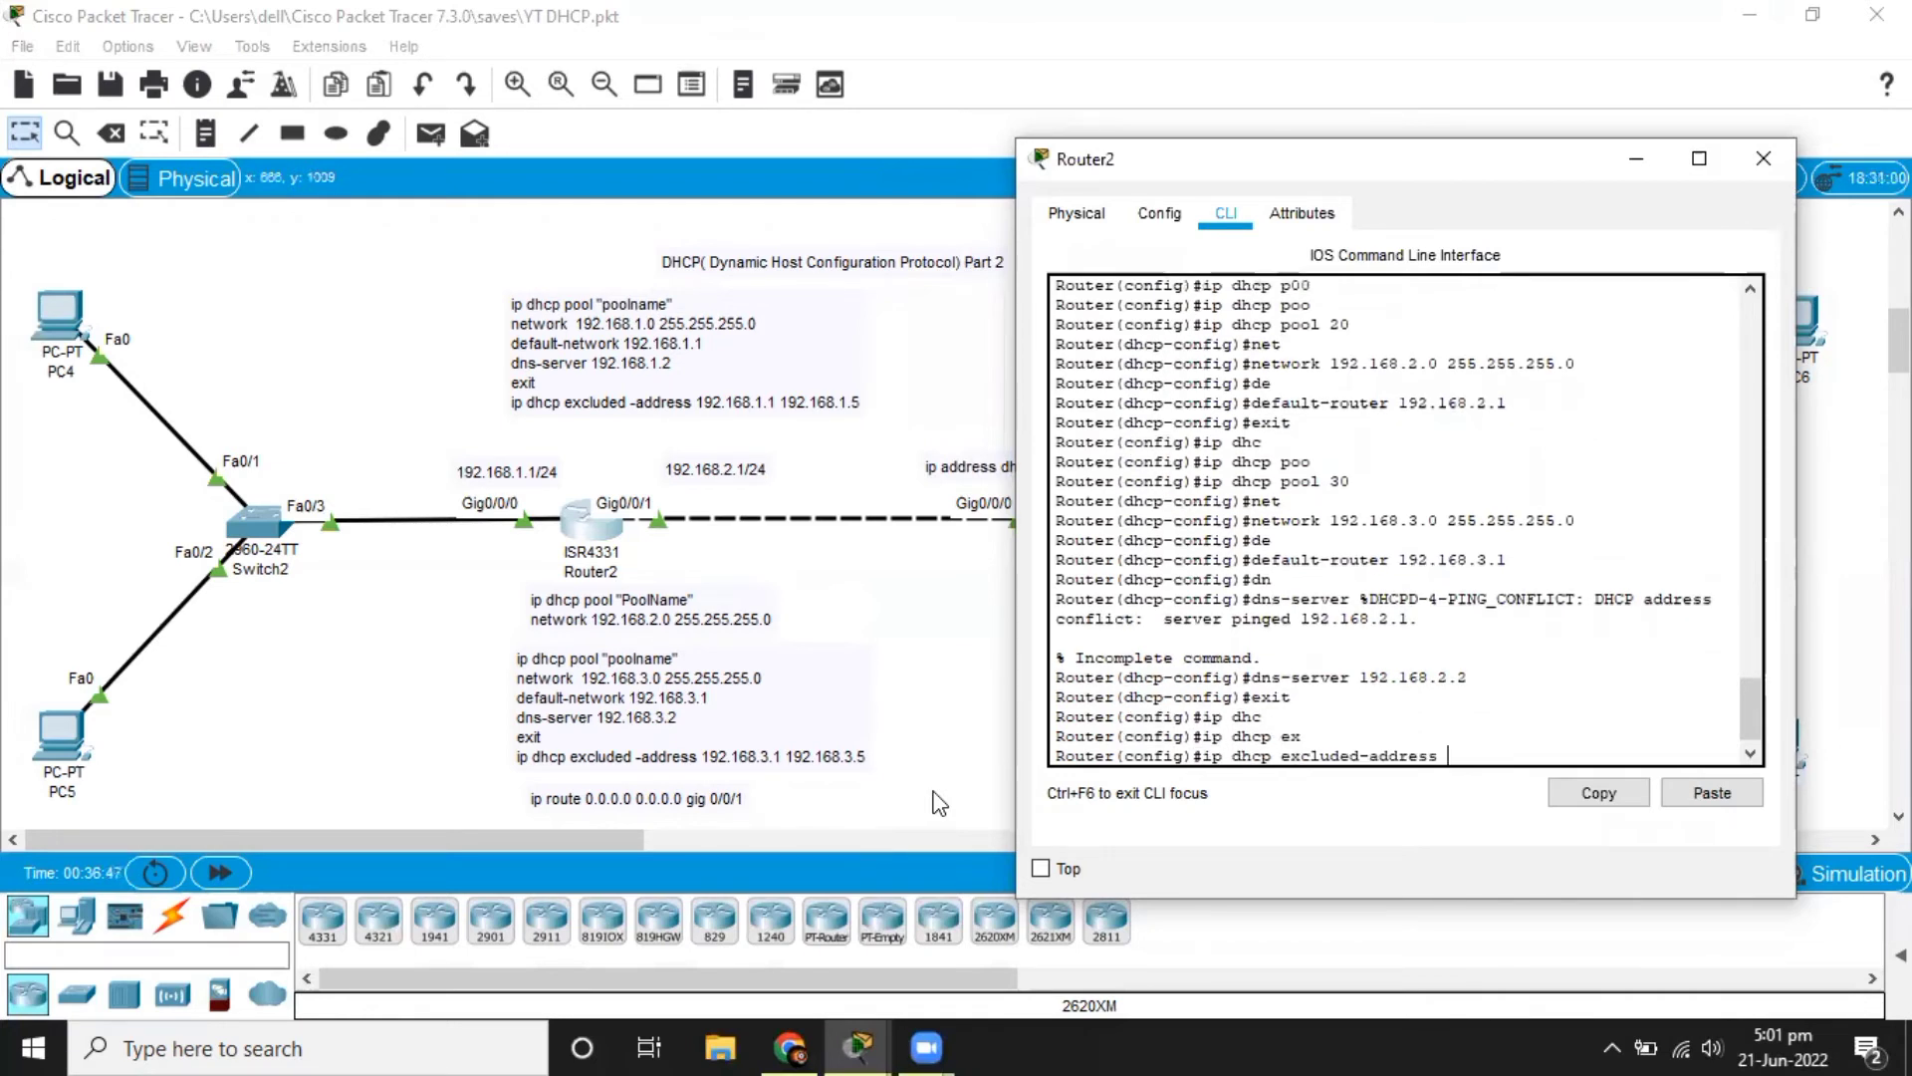
pyautogui.write('192.168.3.1 192.168.3.5')
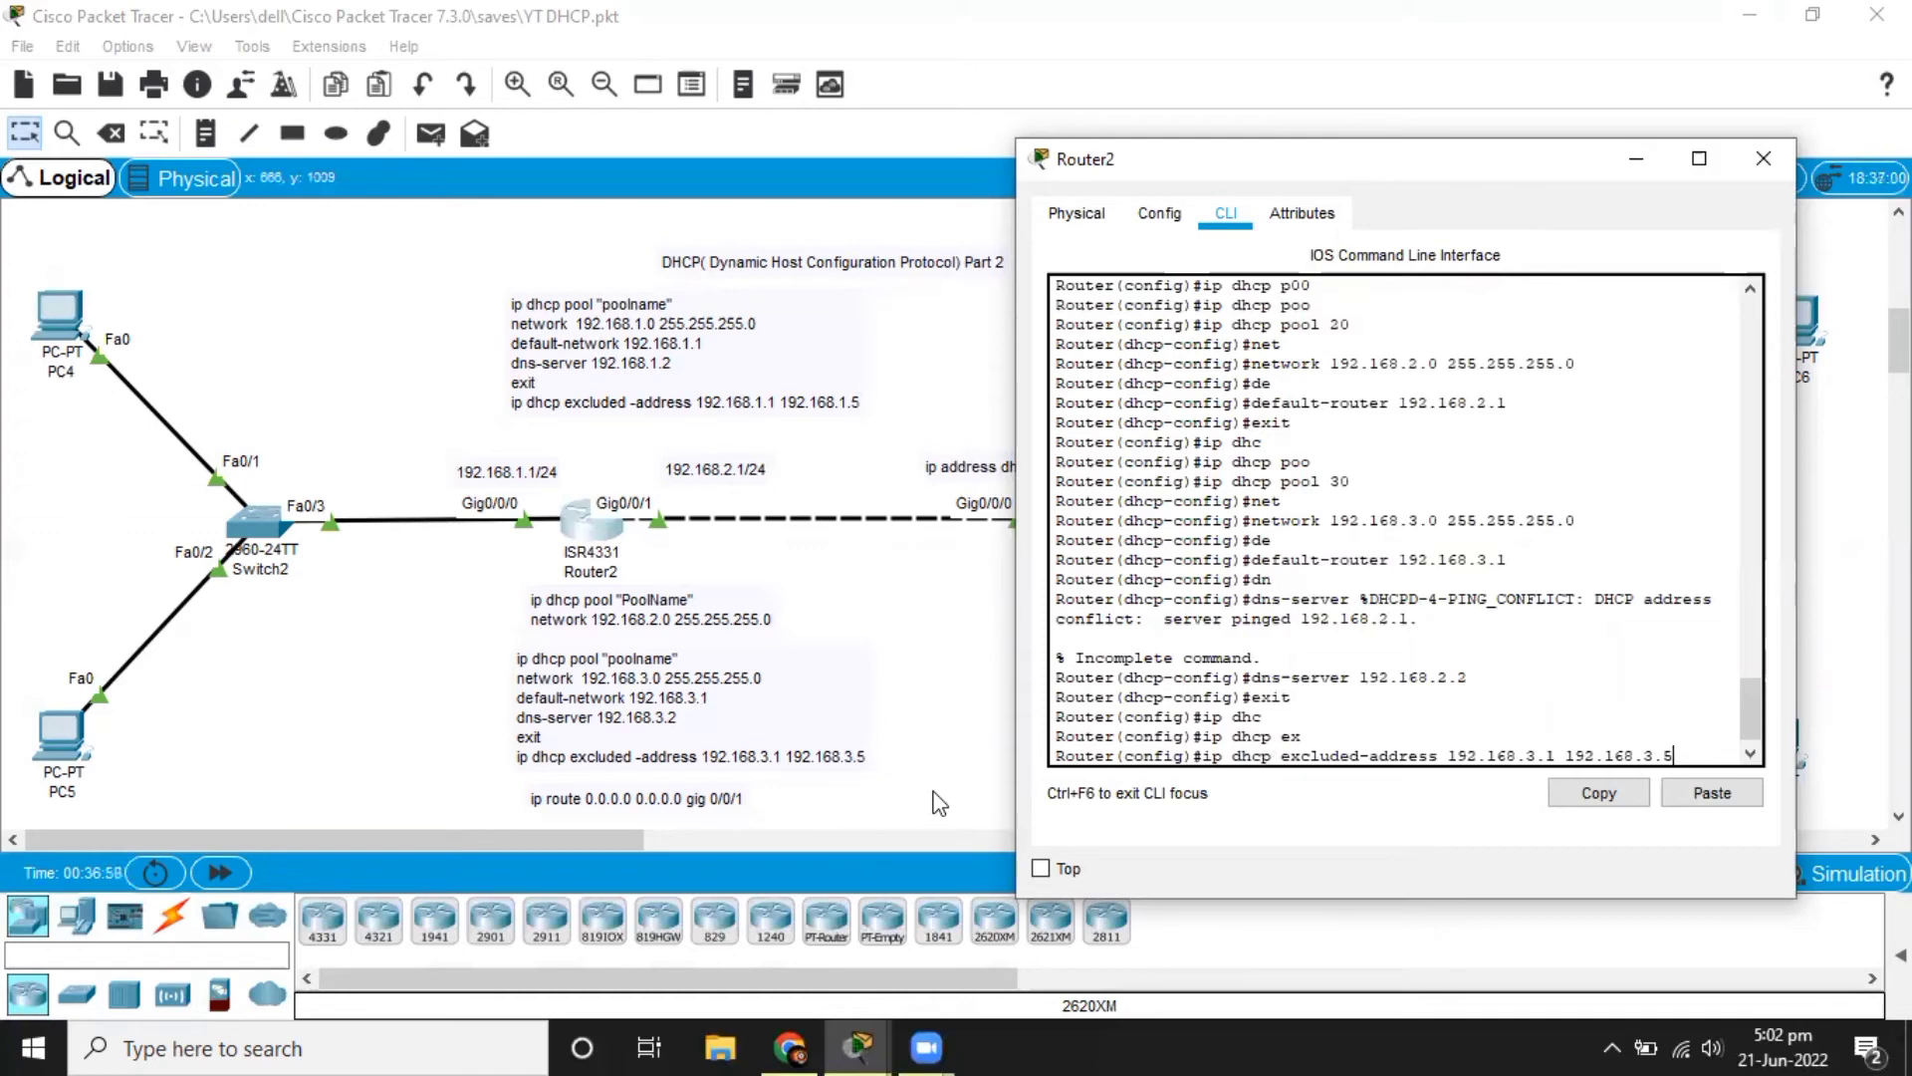
pyautogui.press('Return')
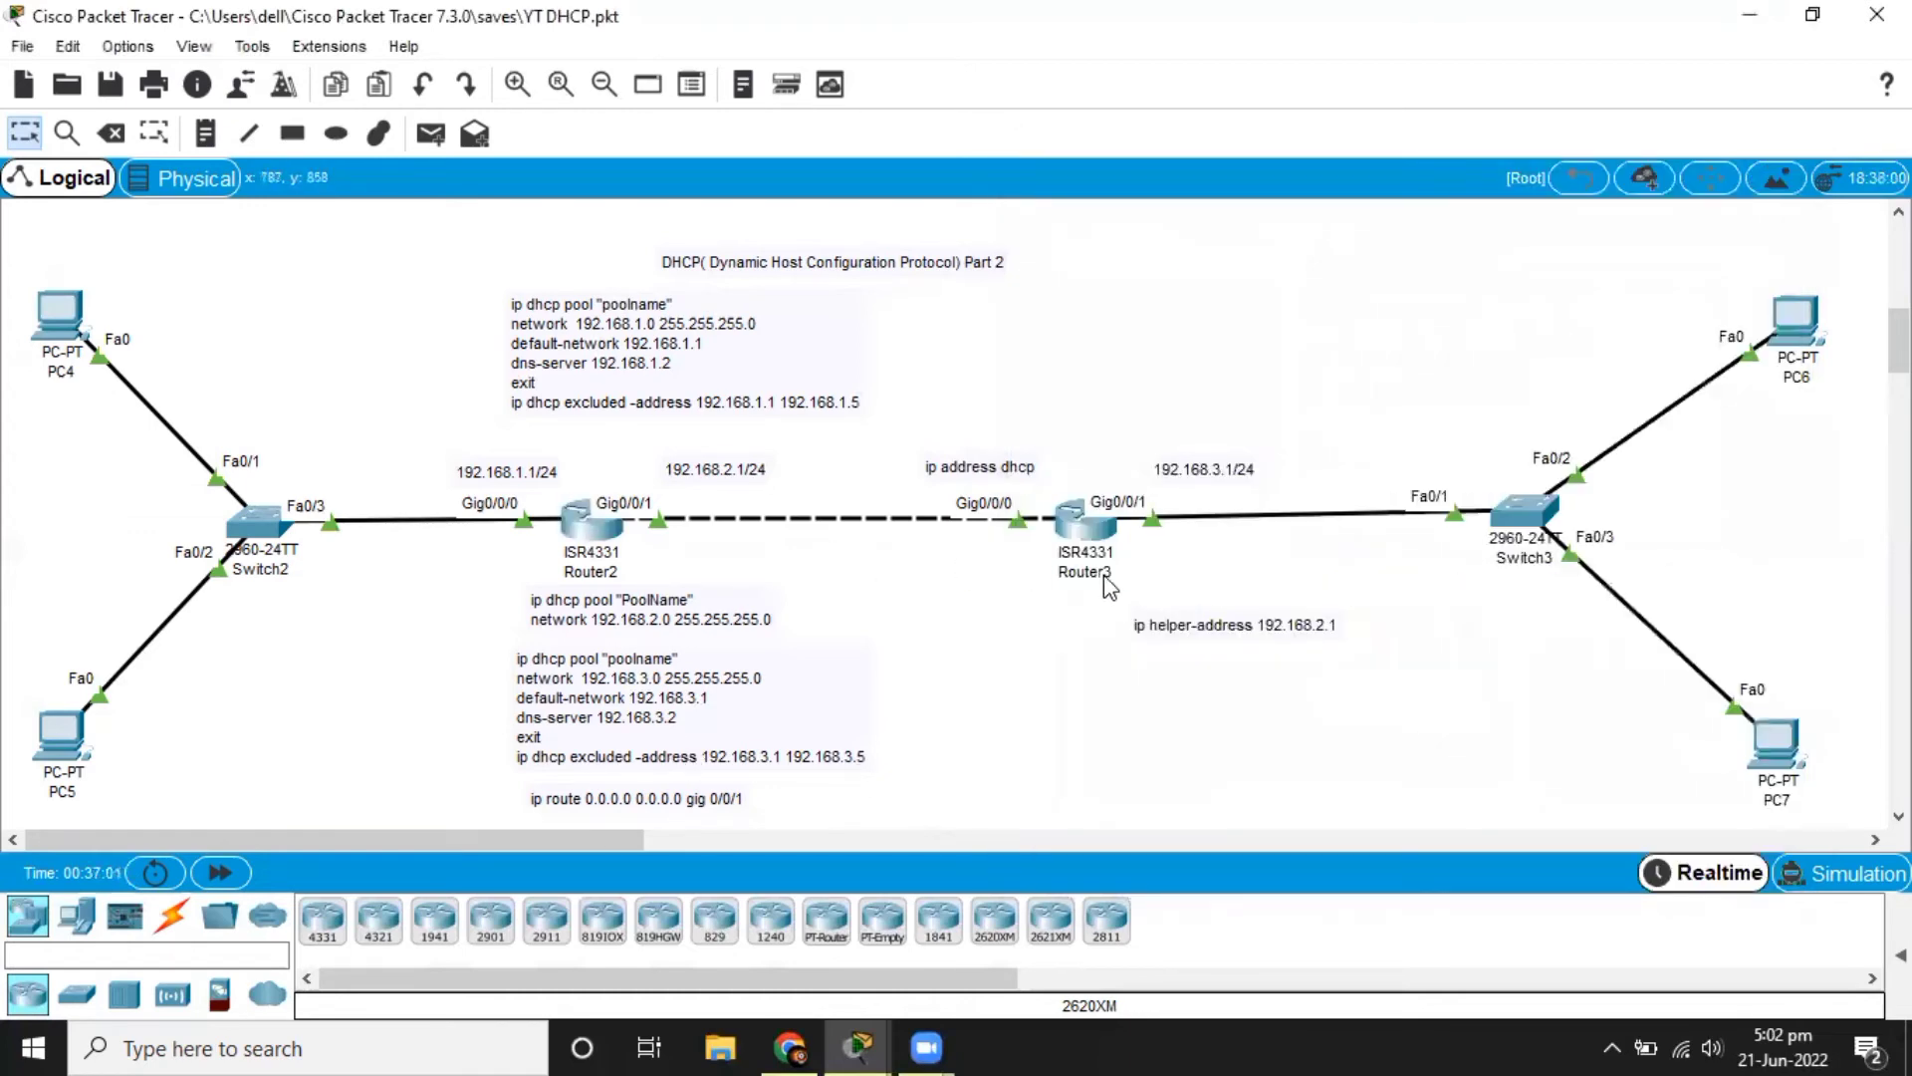
# Check Router3's command line for the DHCP address assignment on its gigabitEthernet 0/0/0 interface.
pyautogui.click(1086, 524)
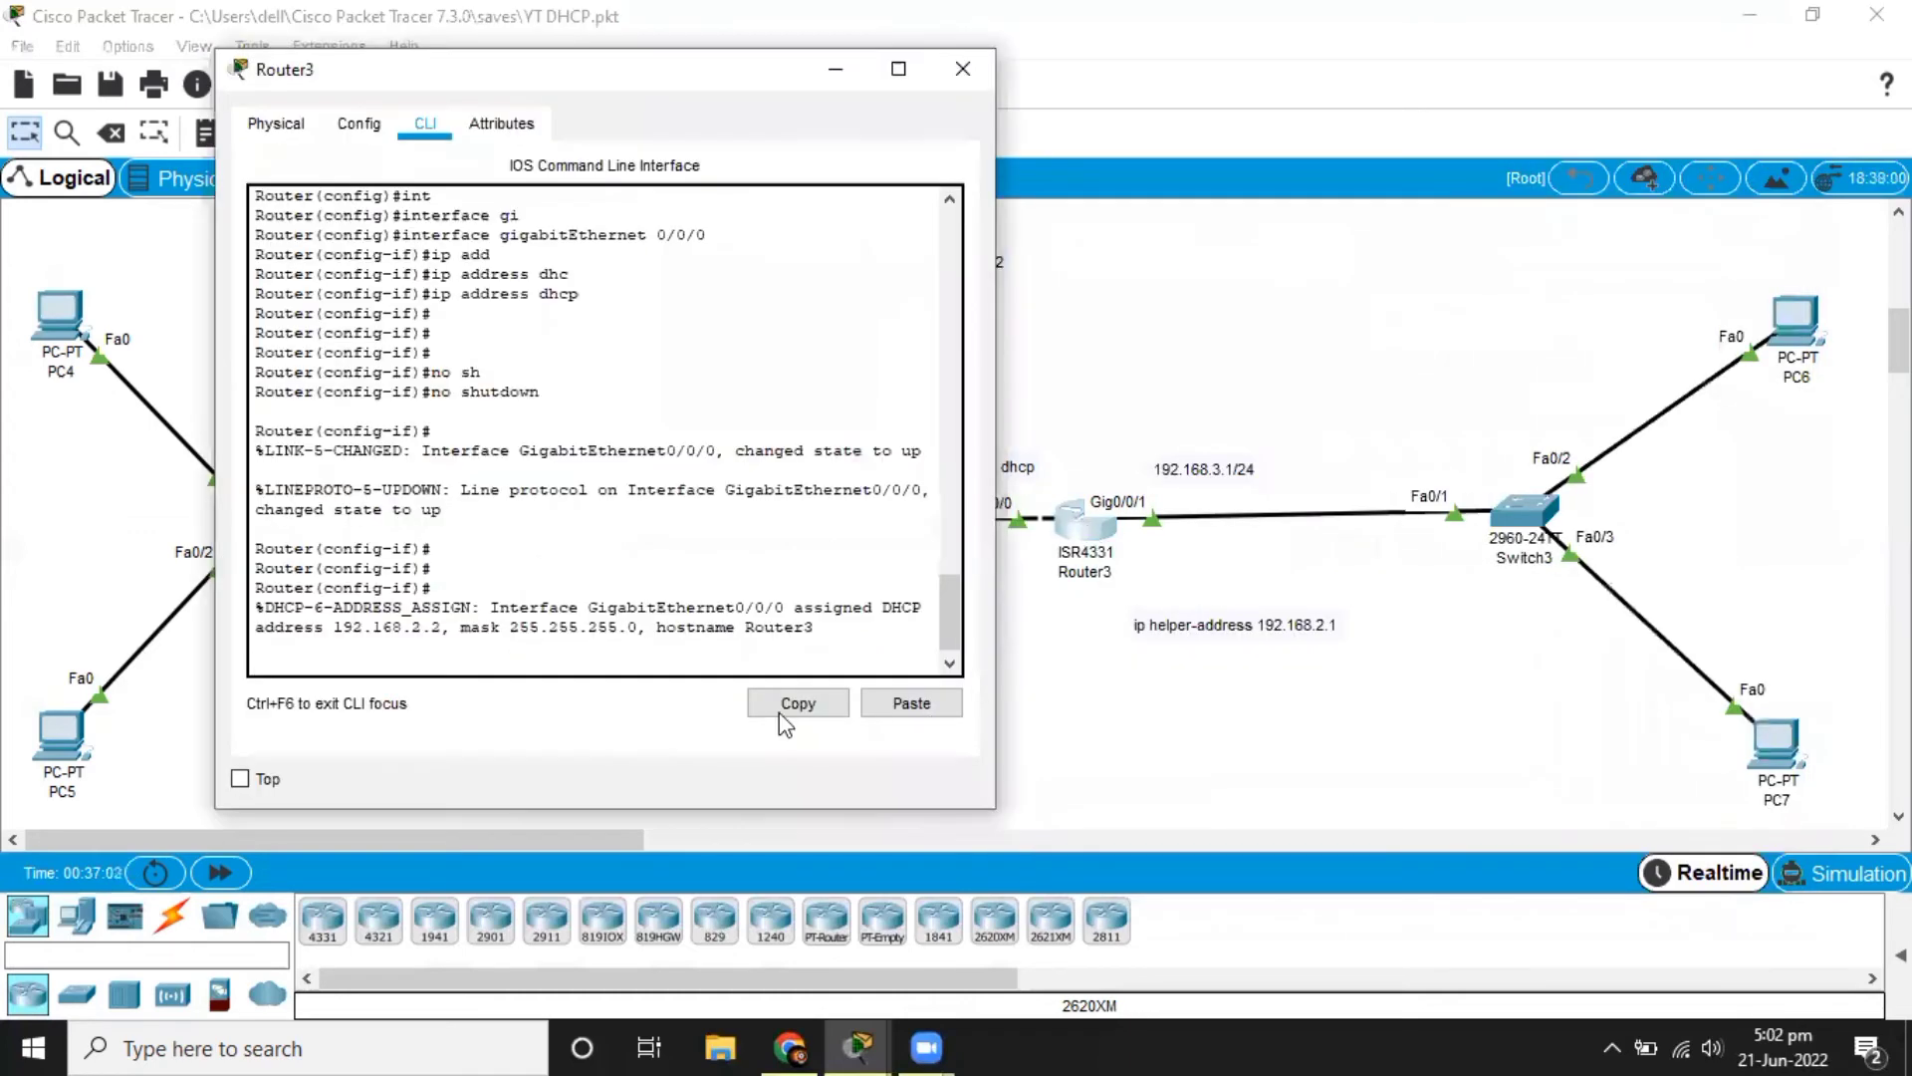
pyautogui.click(1132, 710)
pyautogui.click(1068, 546)
pyautogui.click(1086, 737)
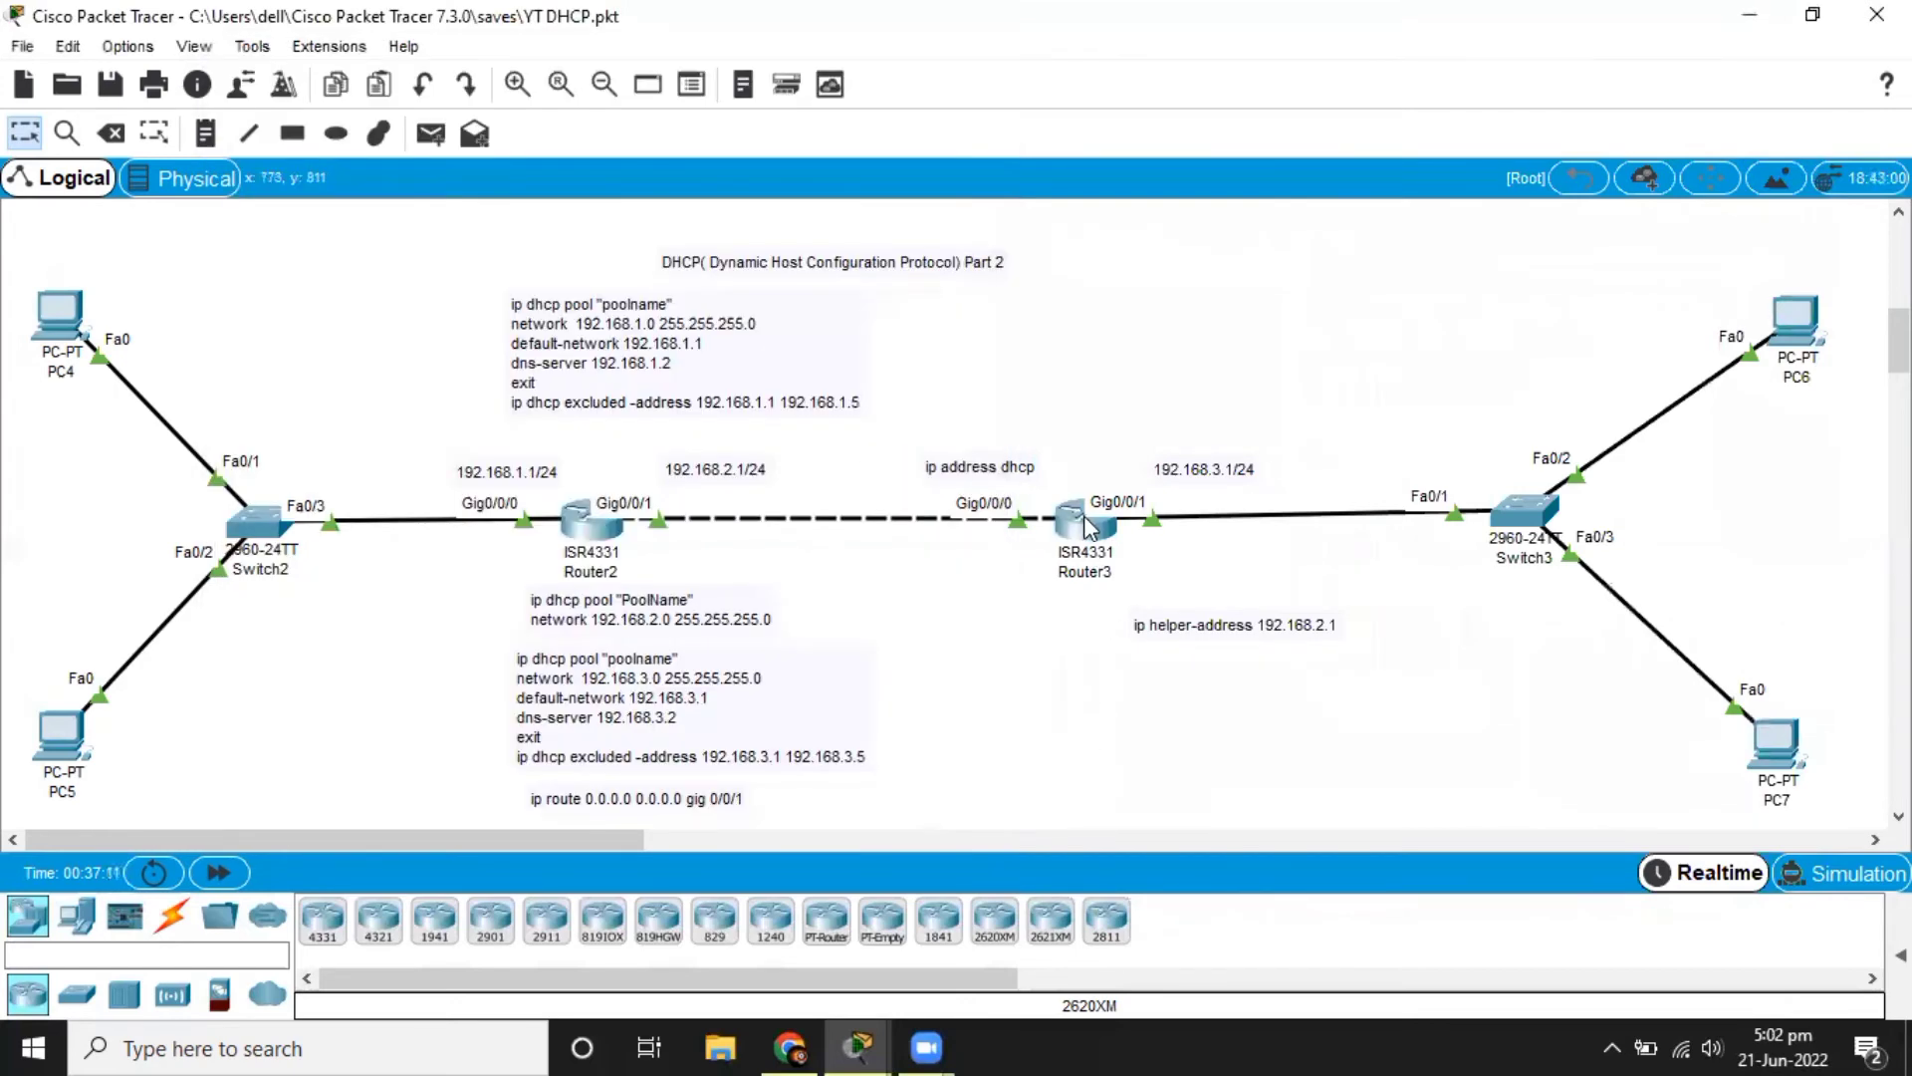
pyautogui.moveTo(1083, 533)
# Switch PC6's IPv4 configuration on FastEthernet0 from static to DHCP.
pyautogui.click(1803, 310)
pyautogui.click(797, 185)
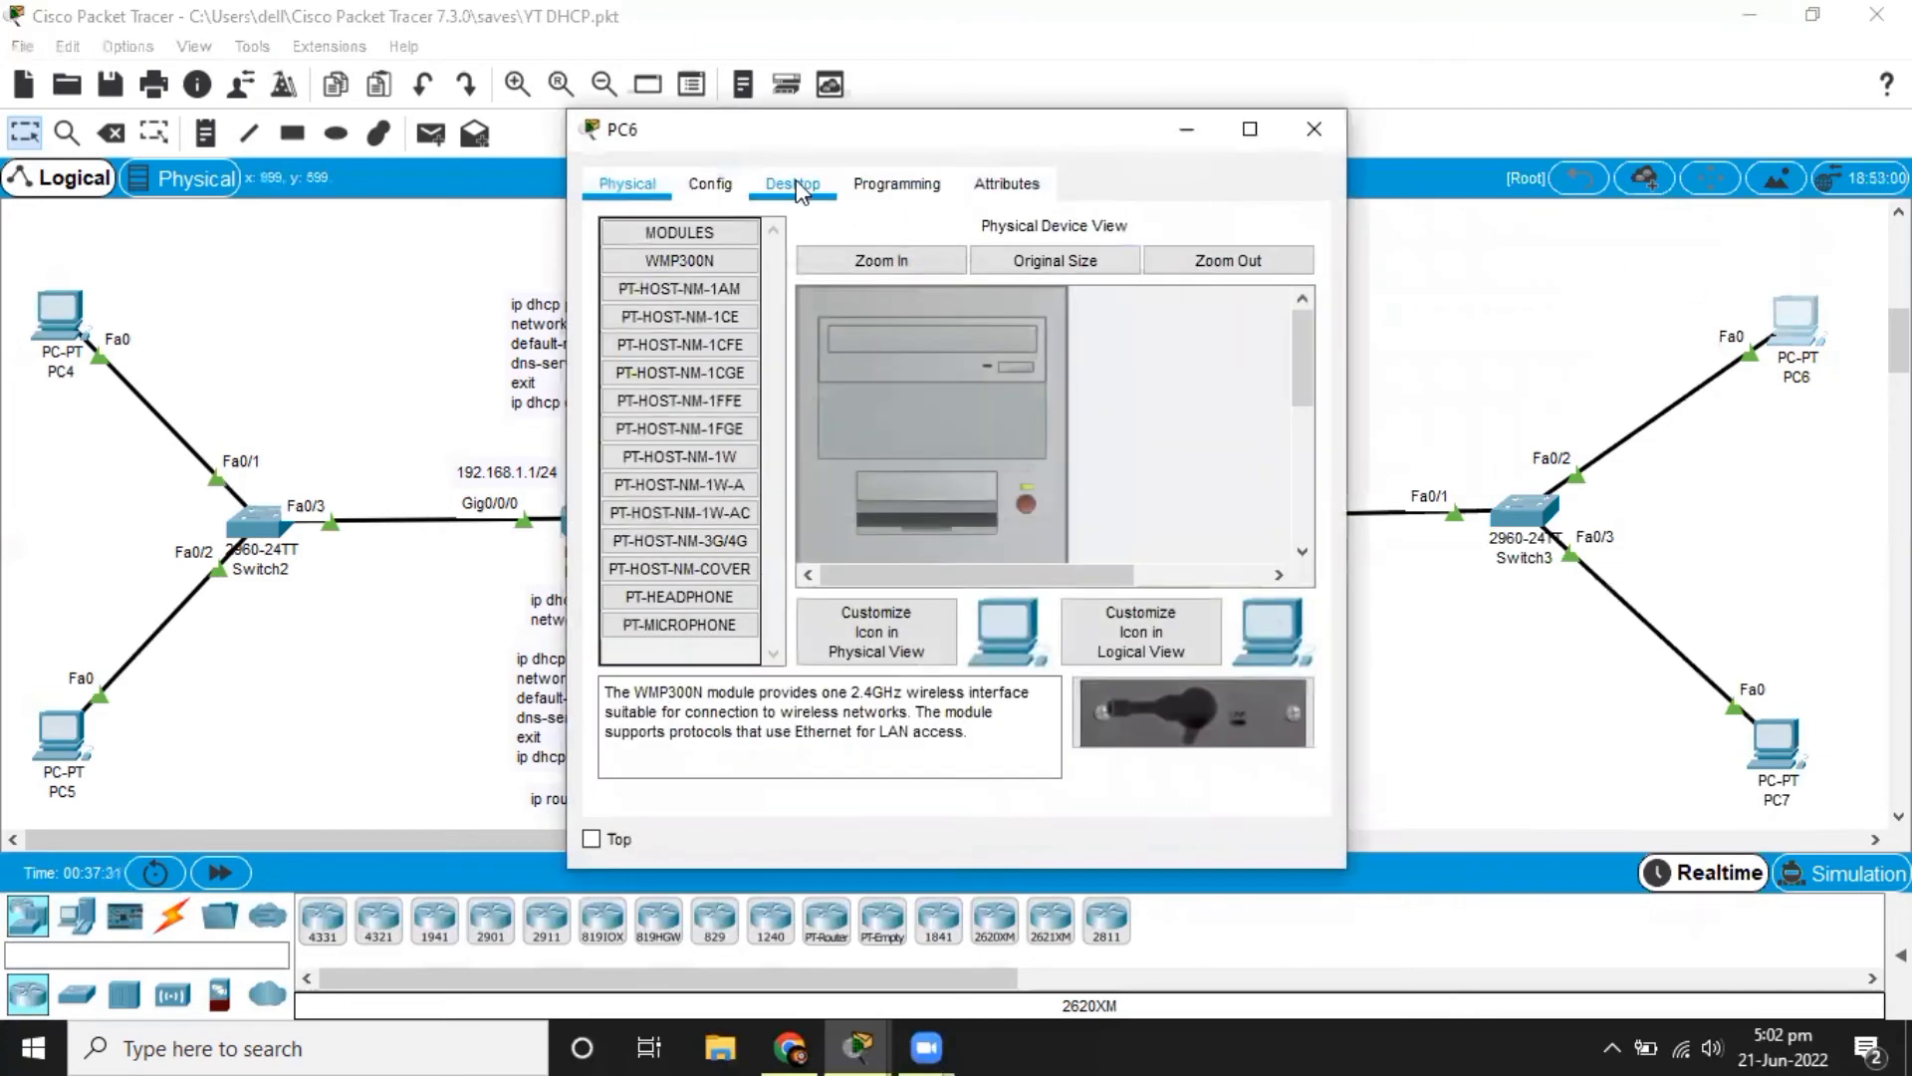
pyautogui.click(701, 301)
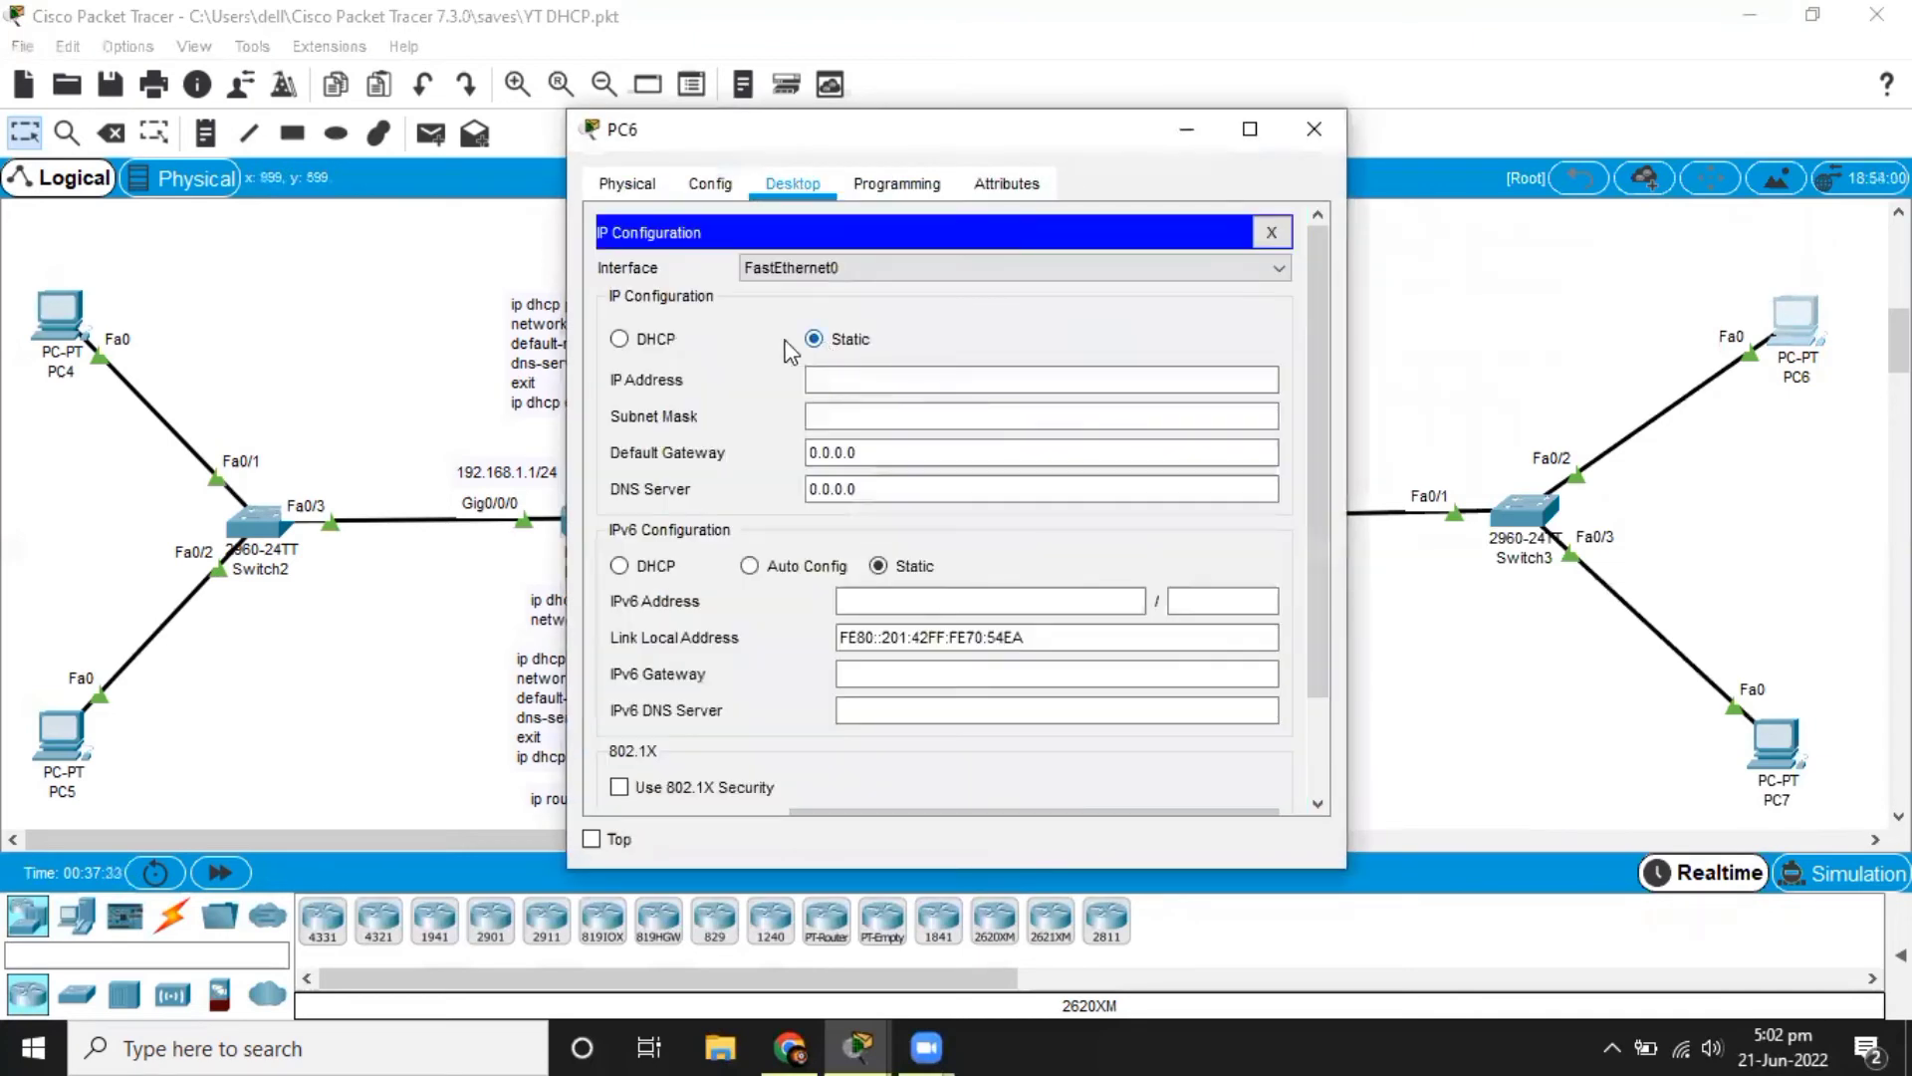
pyautogui.click(621, 340)
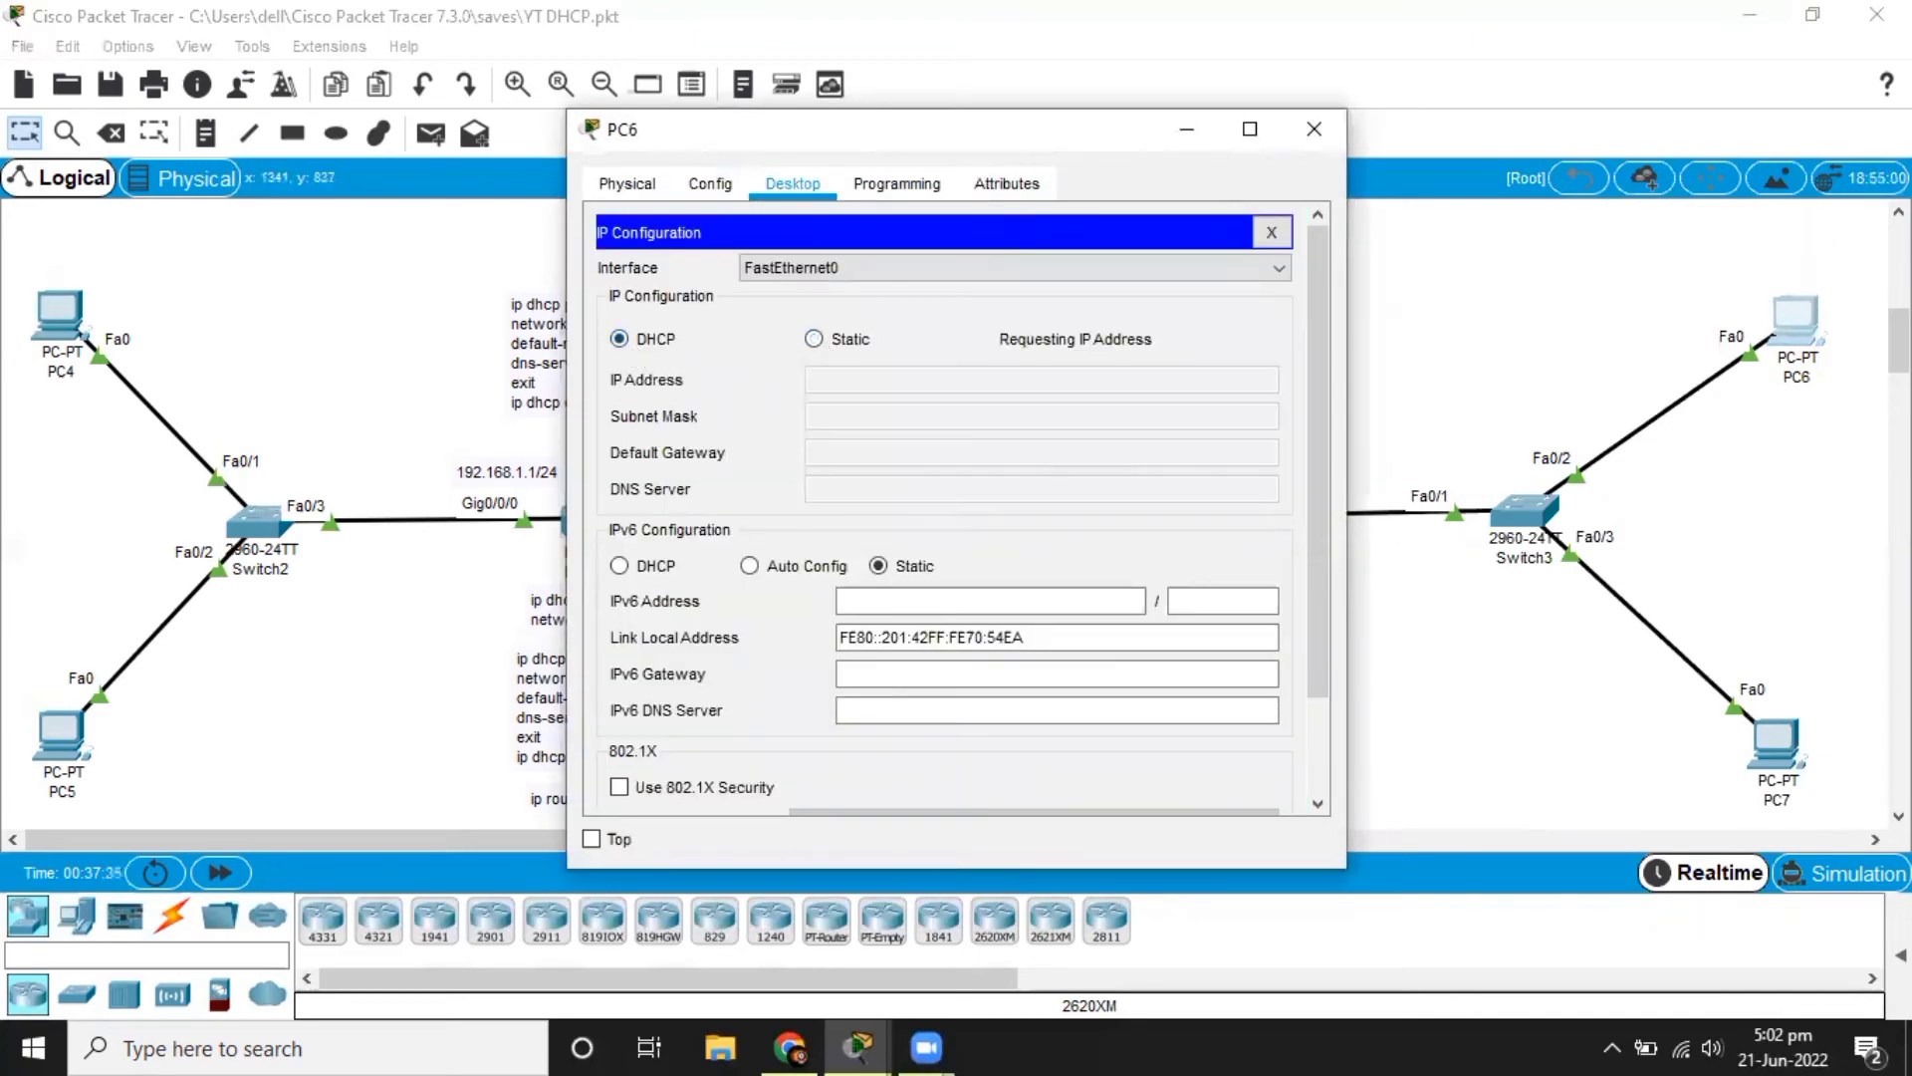
# Switch PC7's IPv4 configuration on FastEthernet0 from static to DHCP.
pyautogui.click(1790, 739)
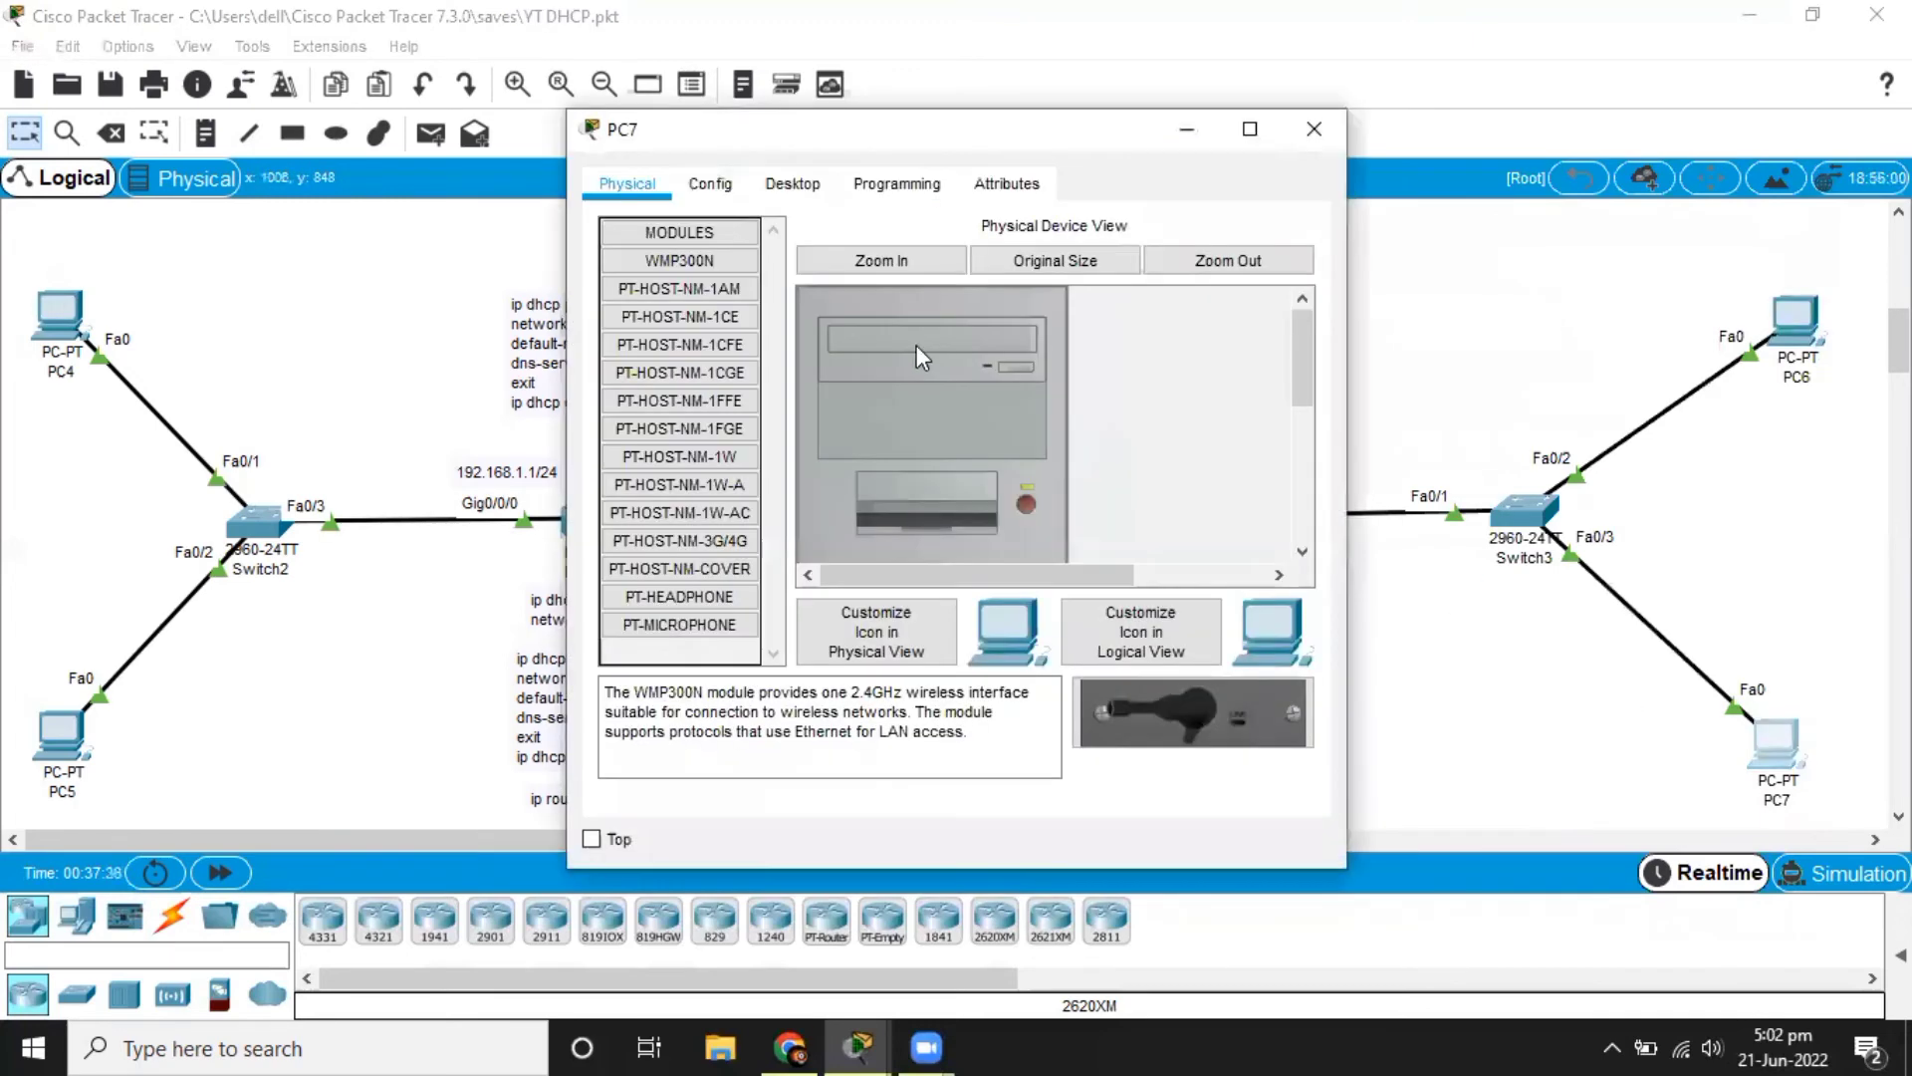
pyautogui.click(779, 175)
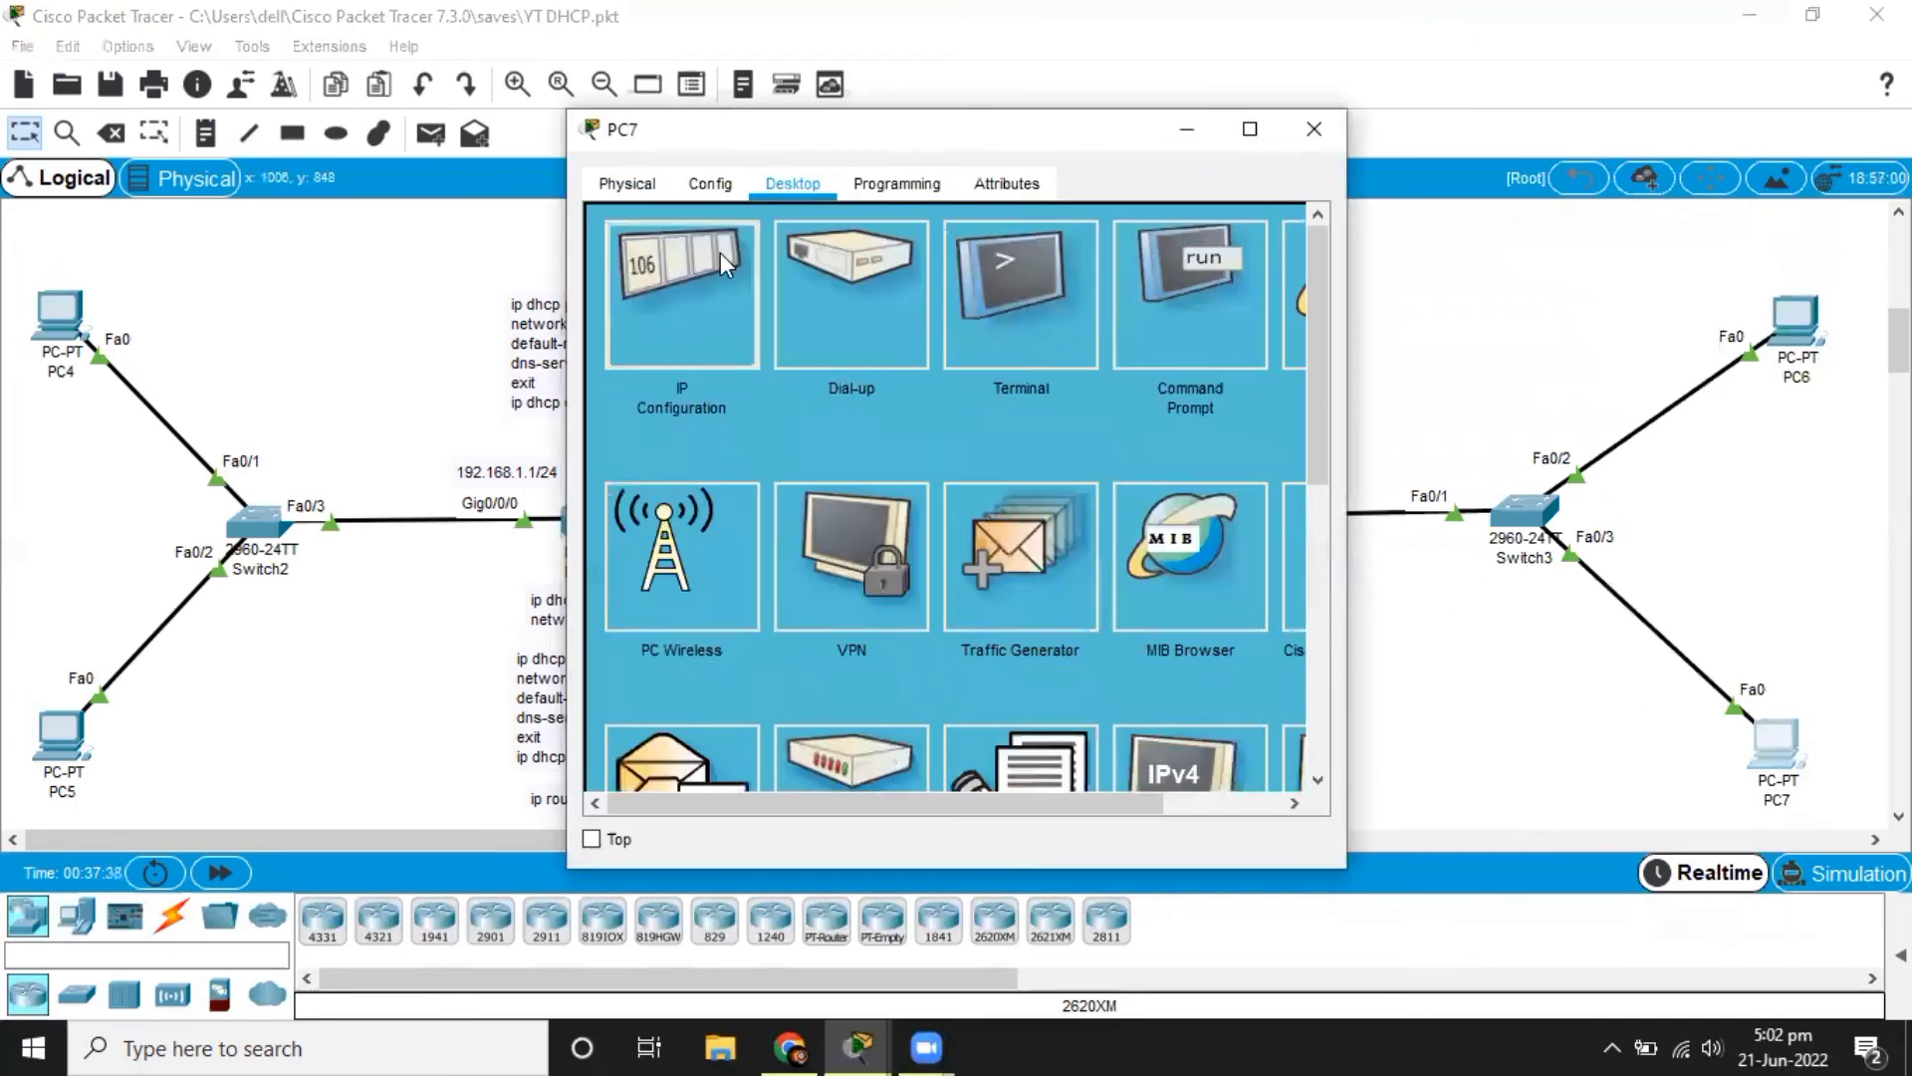
pyautogui.click(721, 253)
pyautogui.click(656, 339)
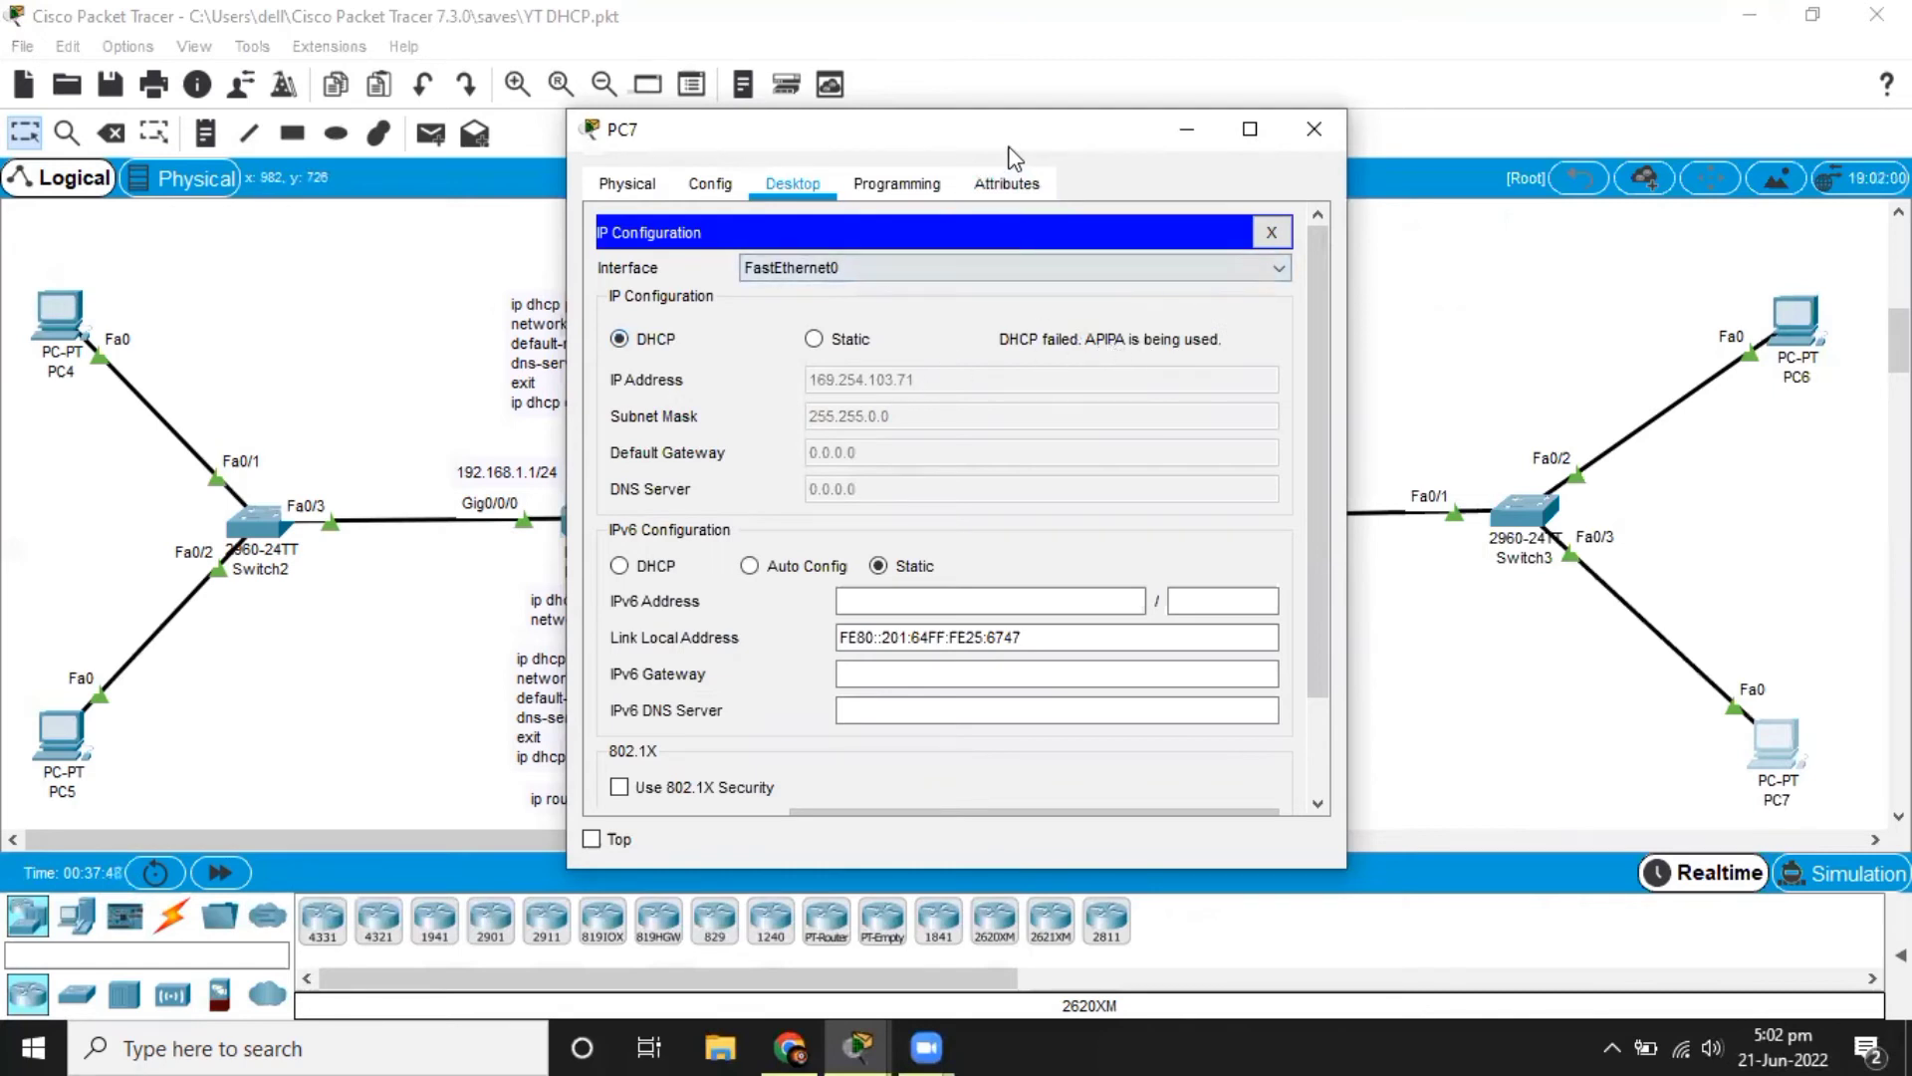
# Examine the DHCP request results in the IP configuration of PC7 and PC6.
pyautogui.moveTo(1000, 146); pyautogui.dragTo(683, 143)
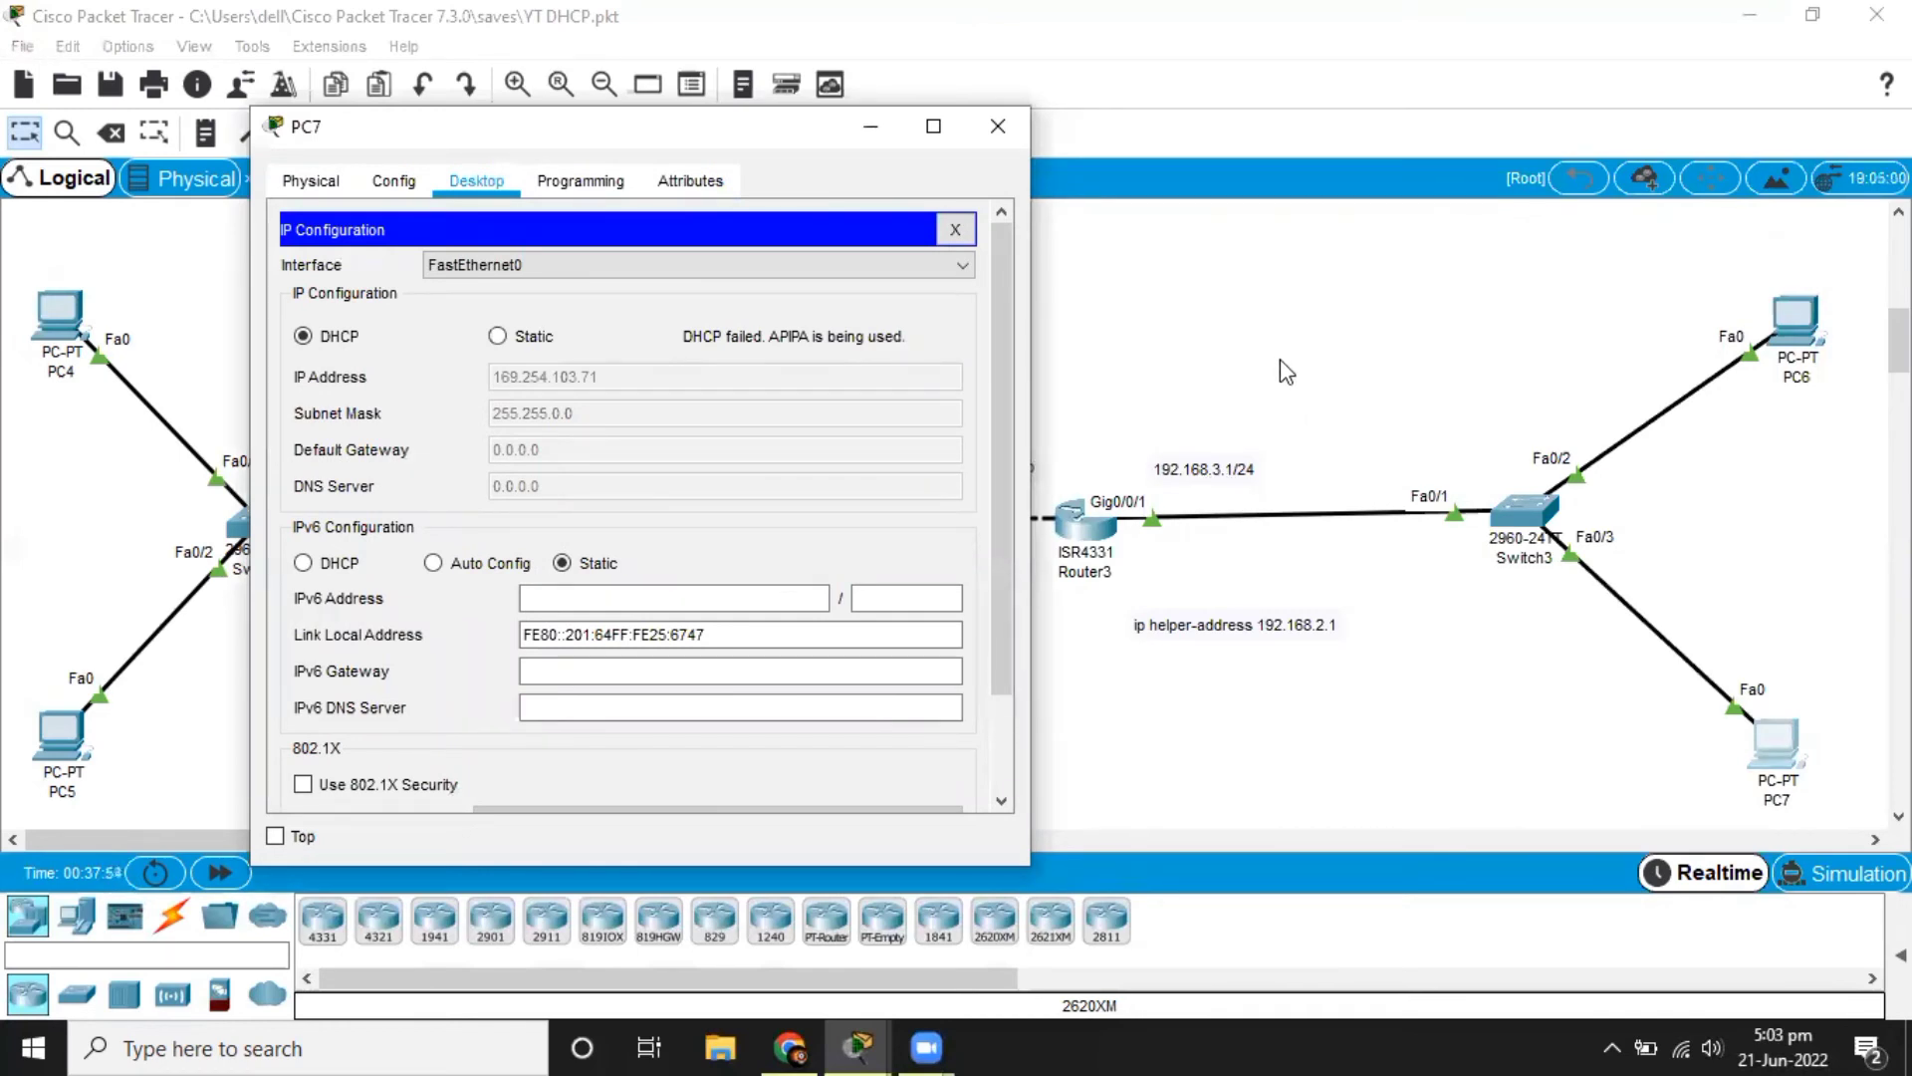
pyautogui.click(883, 137)
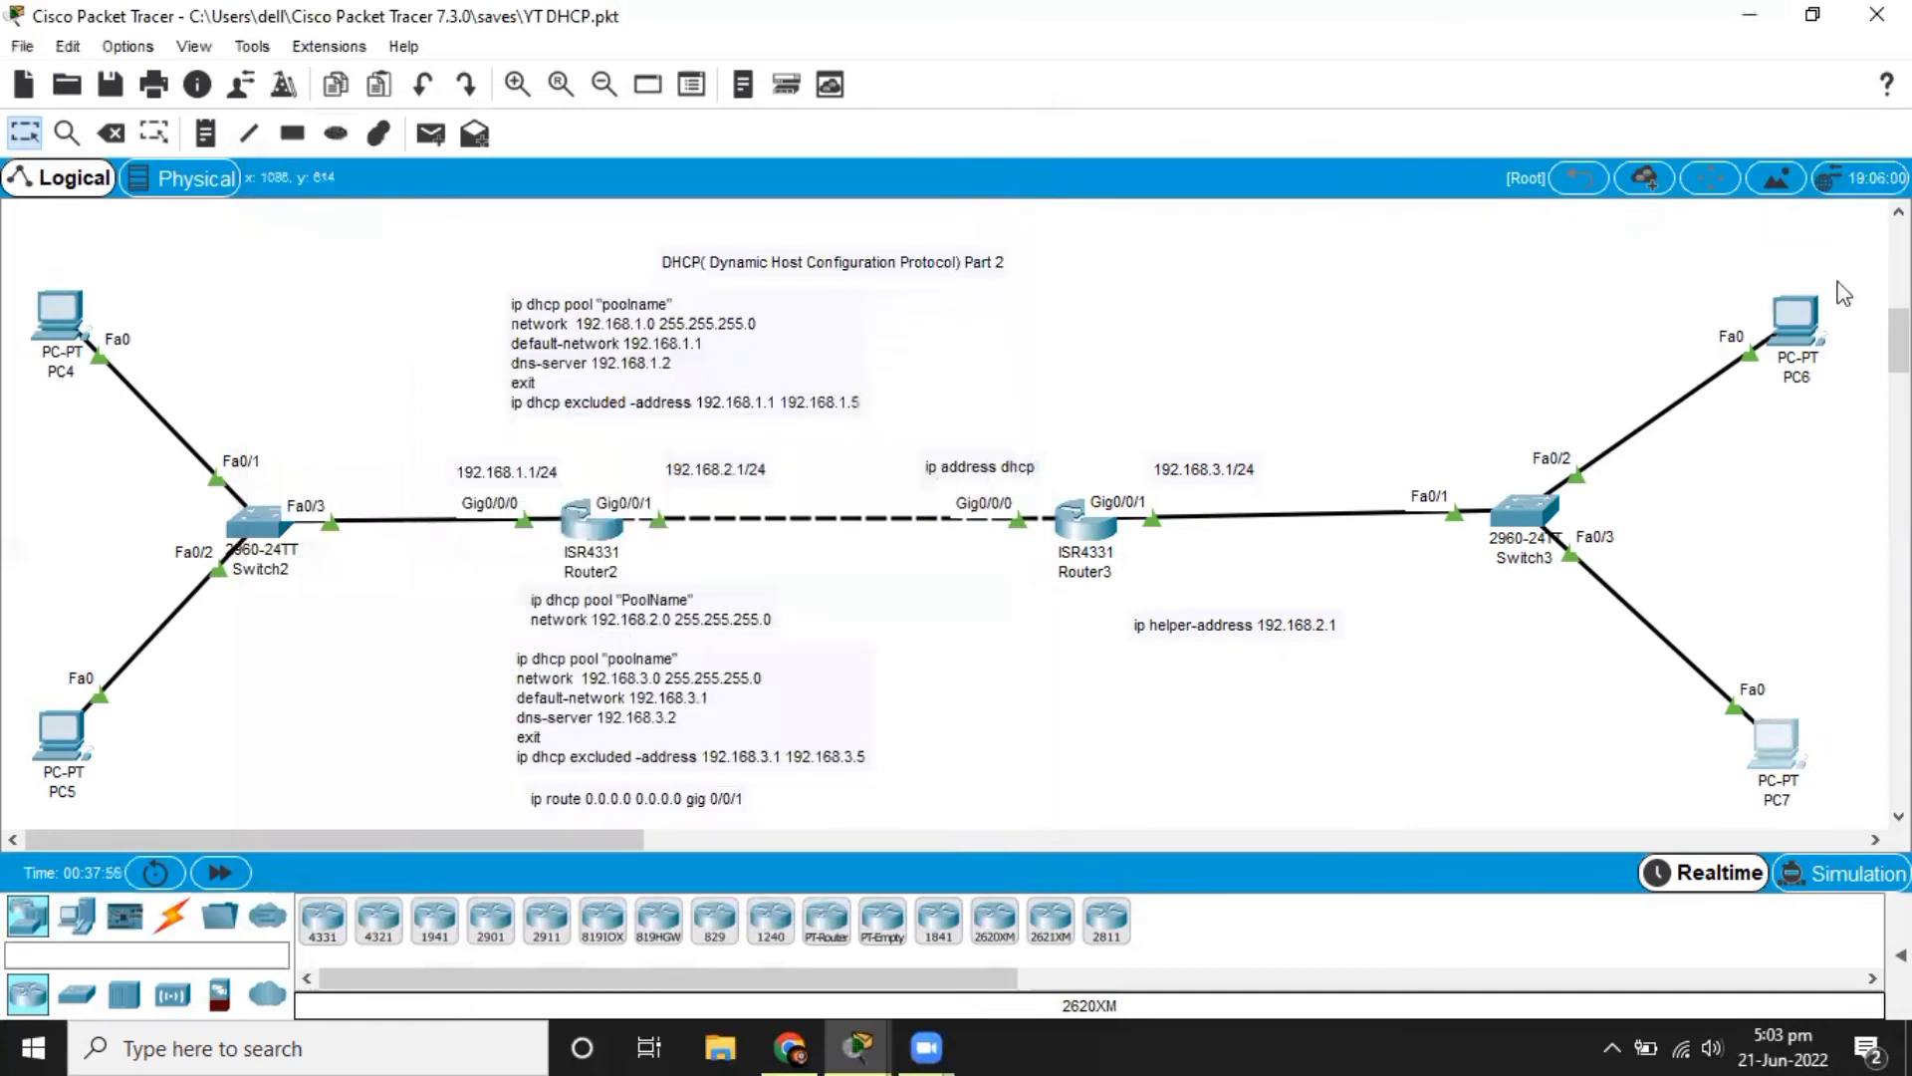
pyautogui.click(1793, 321)
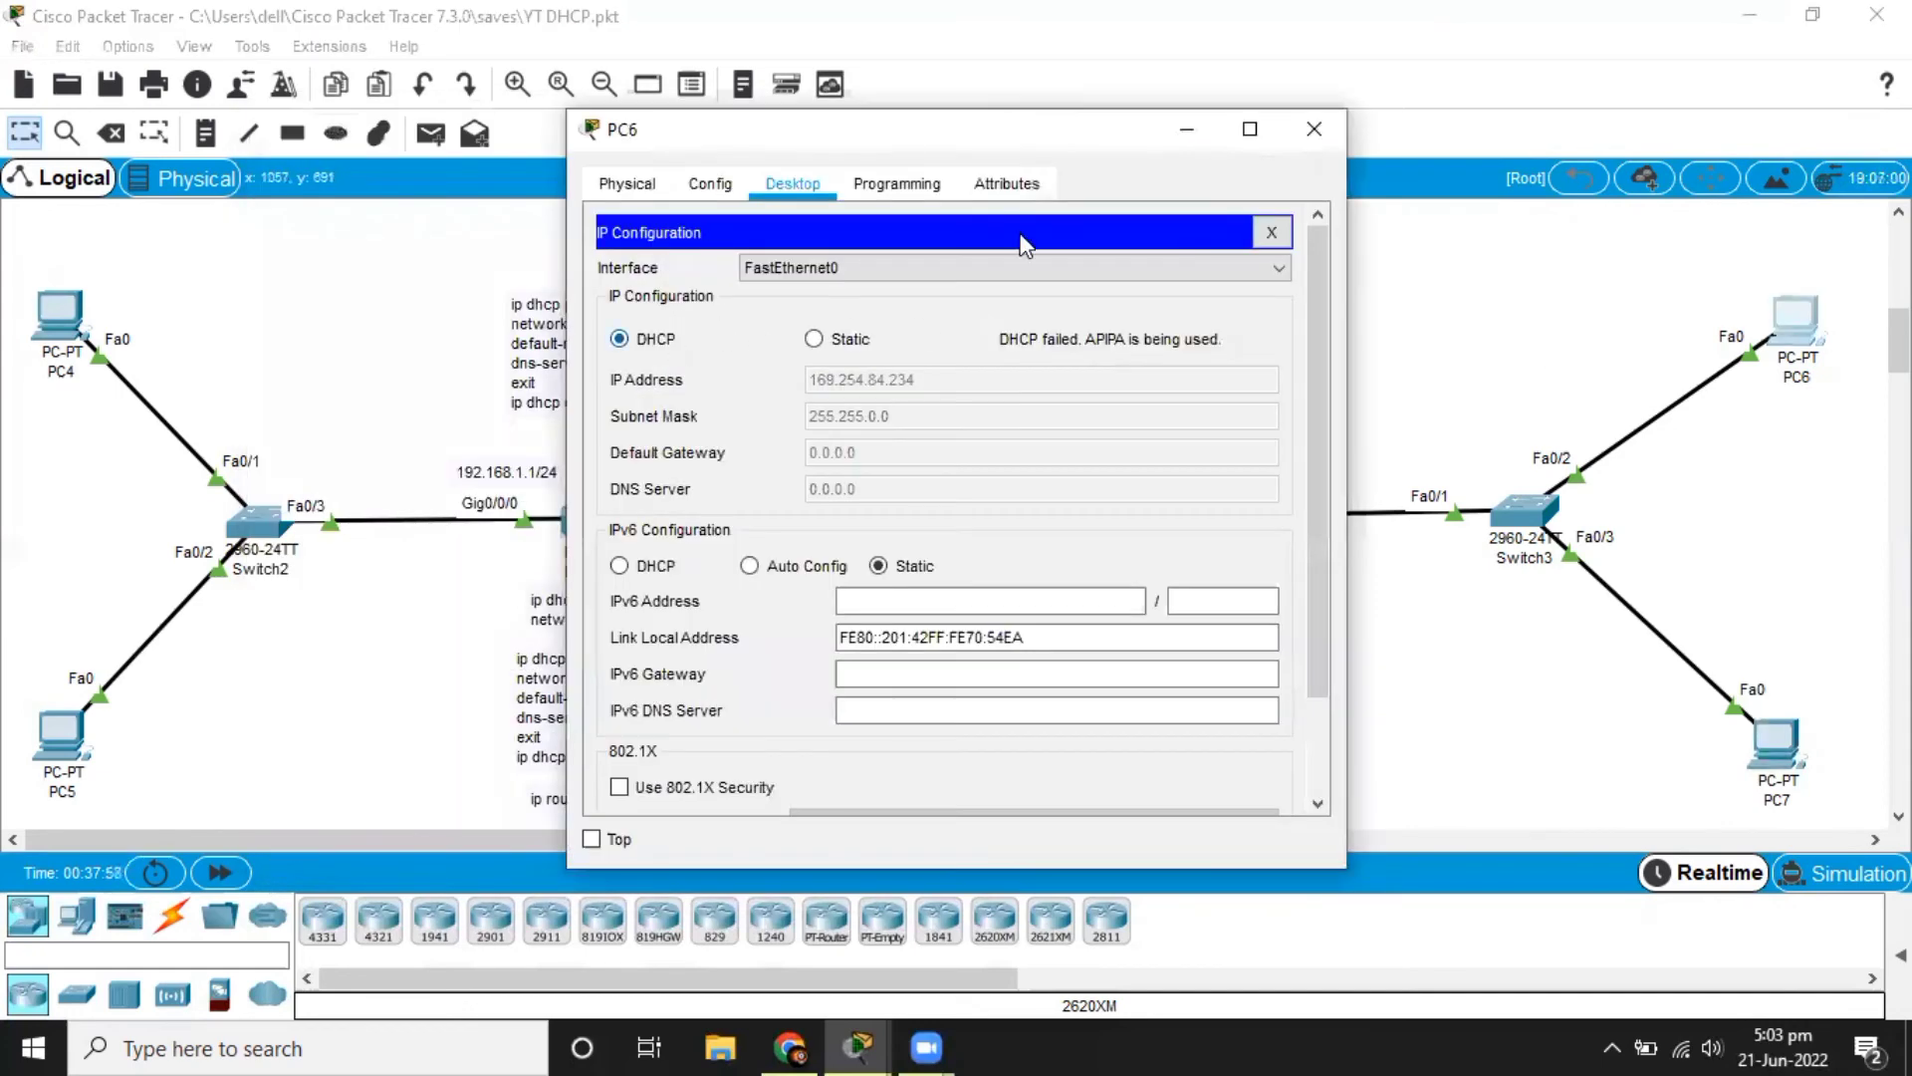
pyautogui.click(1678, 271)
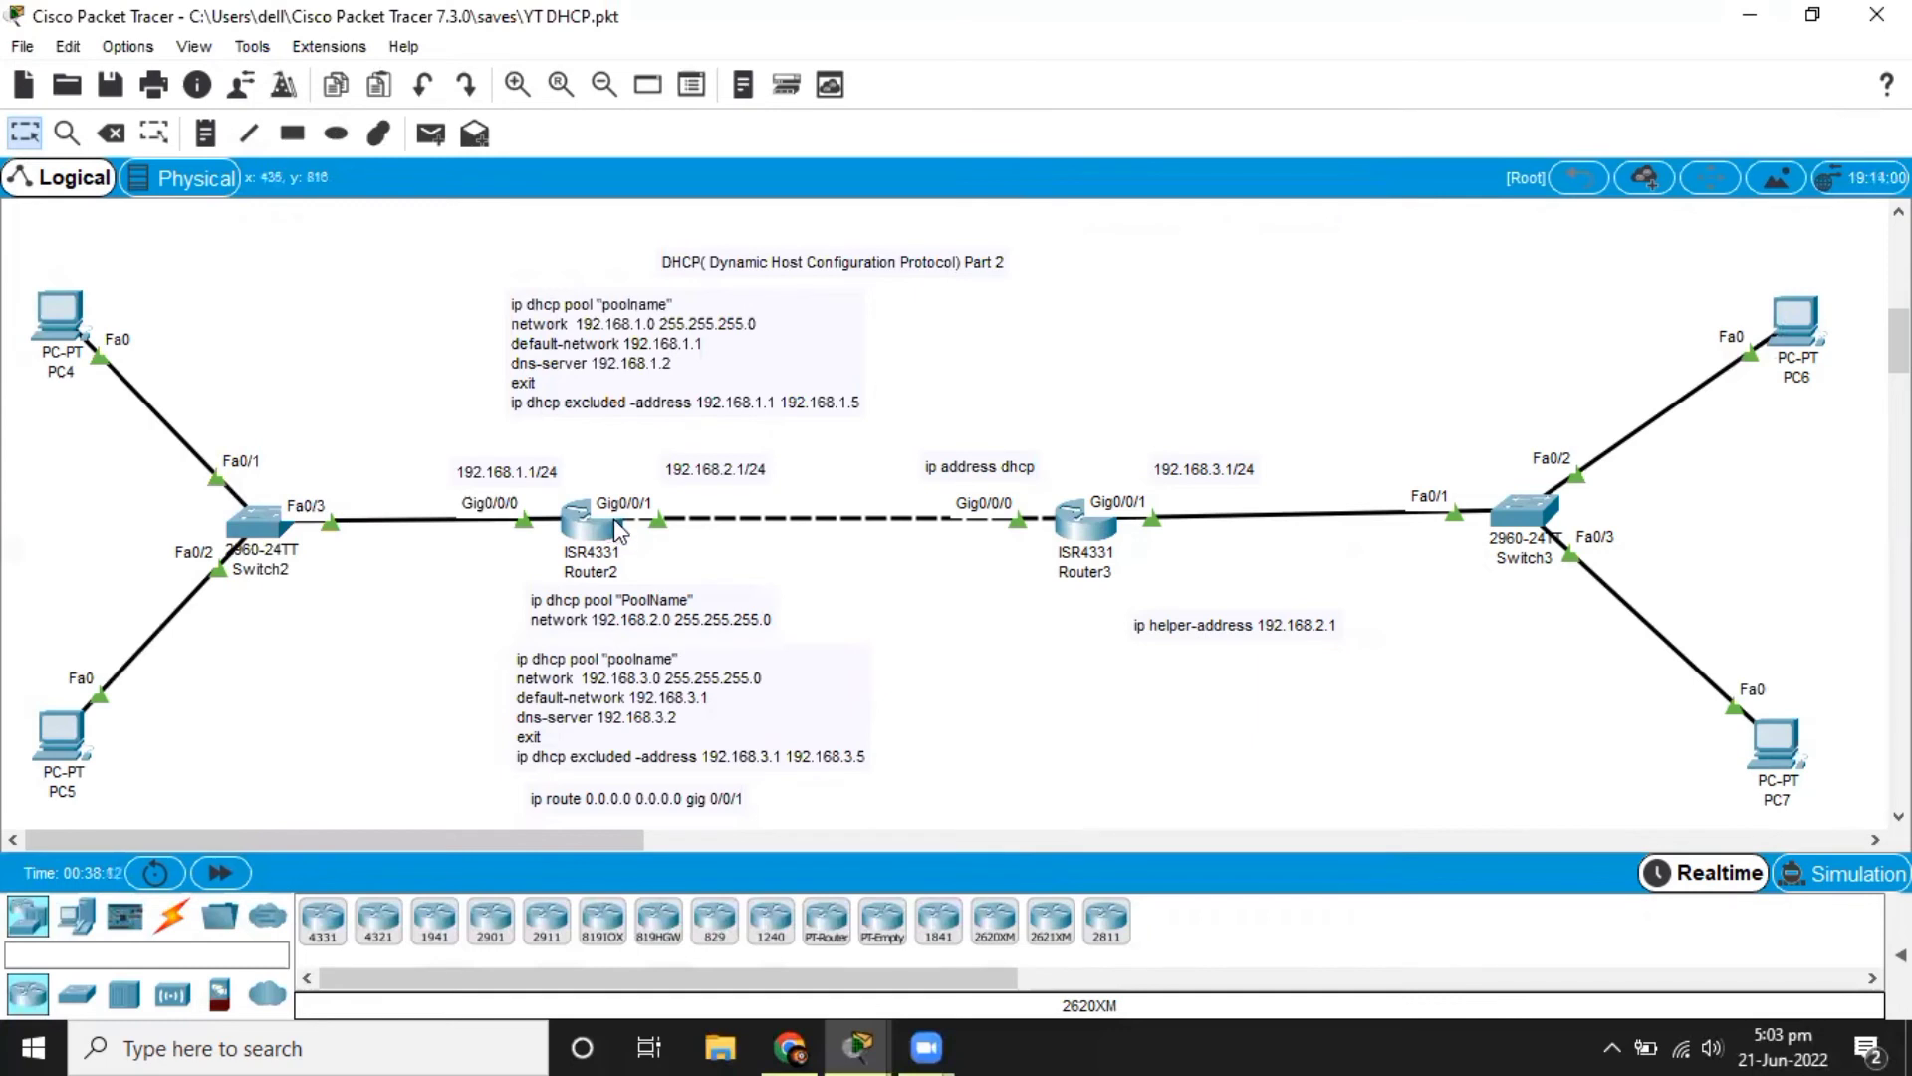
# Leave the current interface in Router3's command line and enter configuration mode for interface gigabitEthernet 0/0/1.
pyautogui.click(1102, 522)
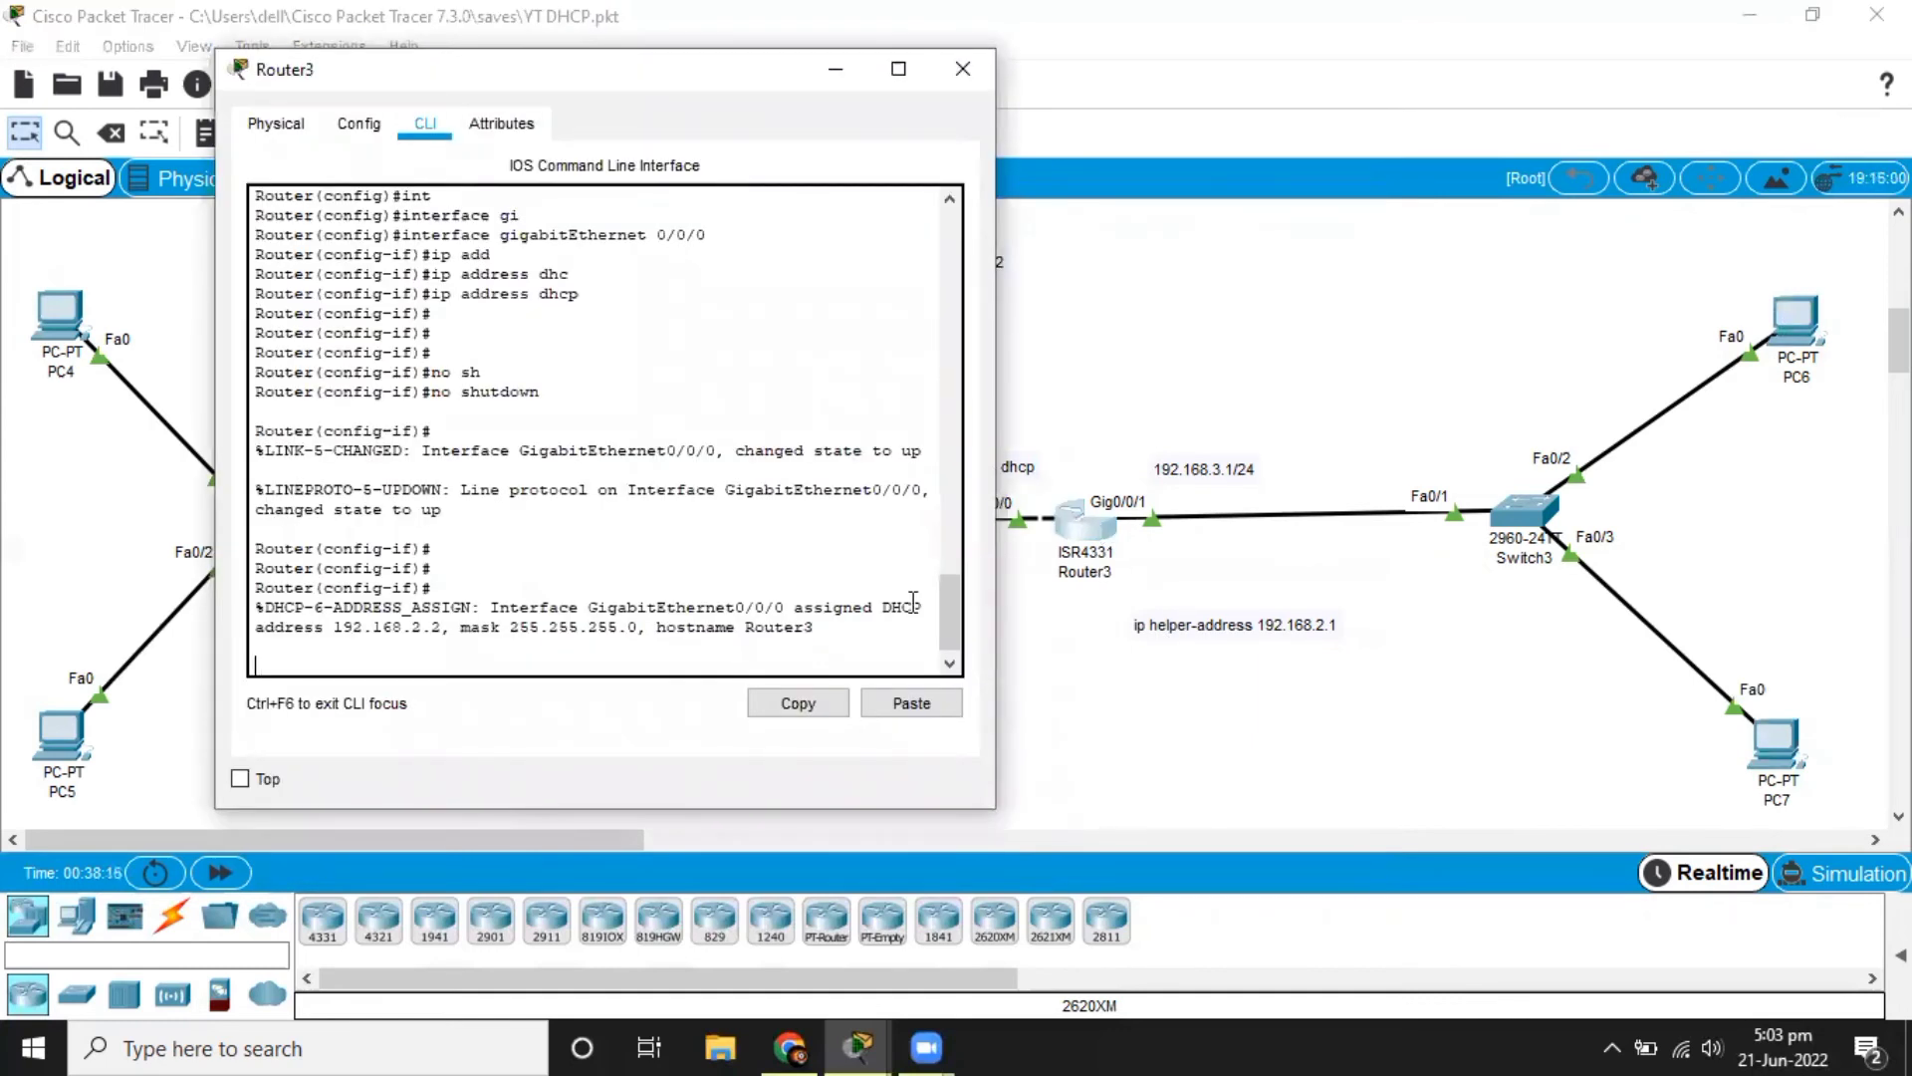
pyautogui.press('Return')
pyautogui.press('Return')
pyautogui.write('ex')
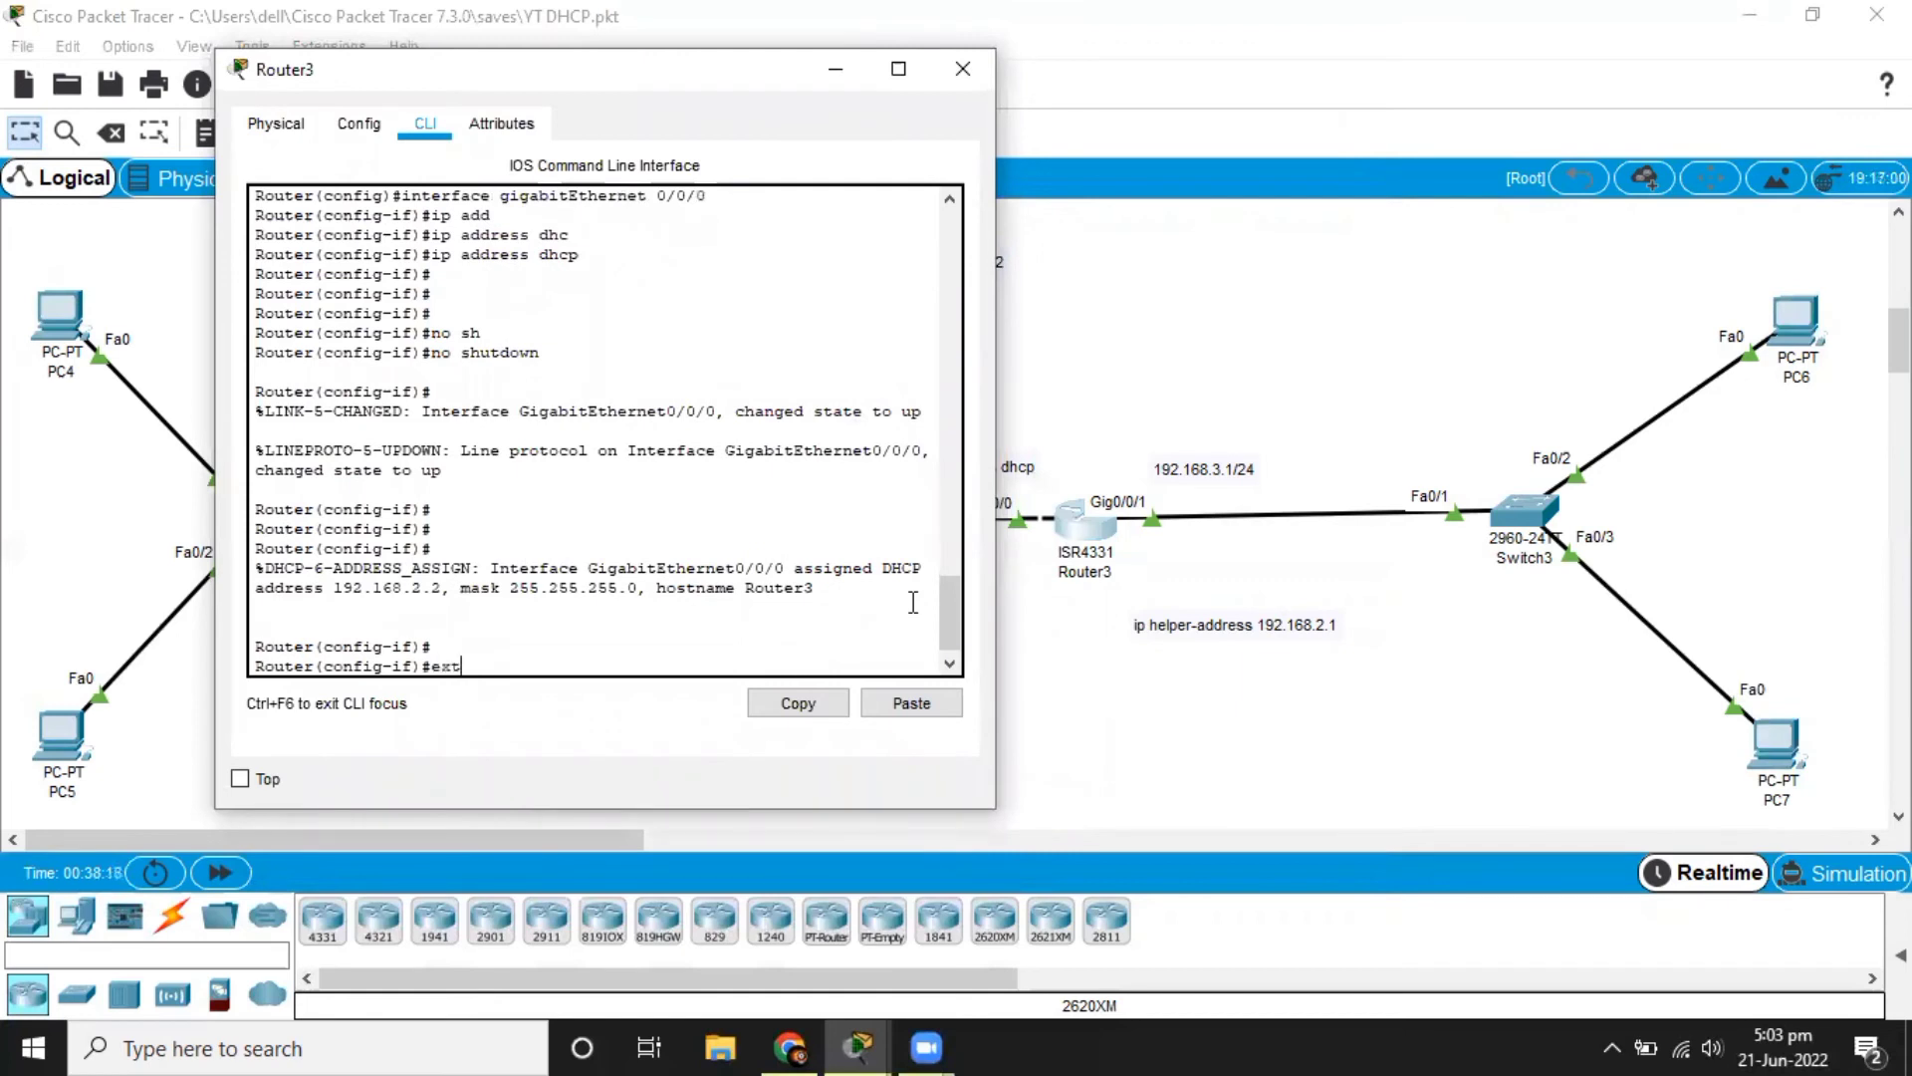
pyautogui.write('it')
pyautogui.press('Return')
pyautogui.write('int')
pyautogui.press('Tab')
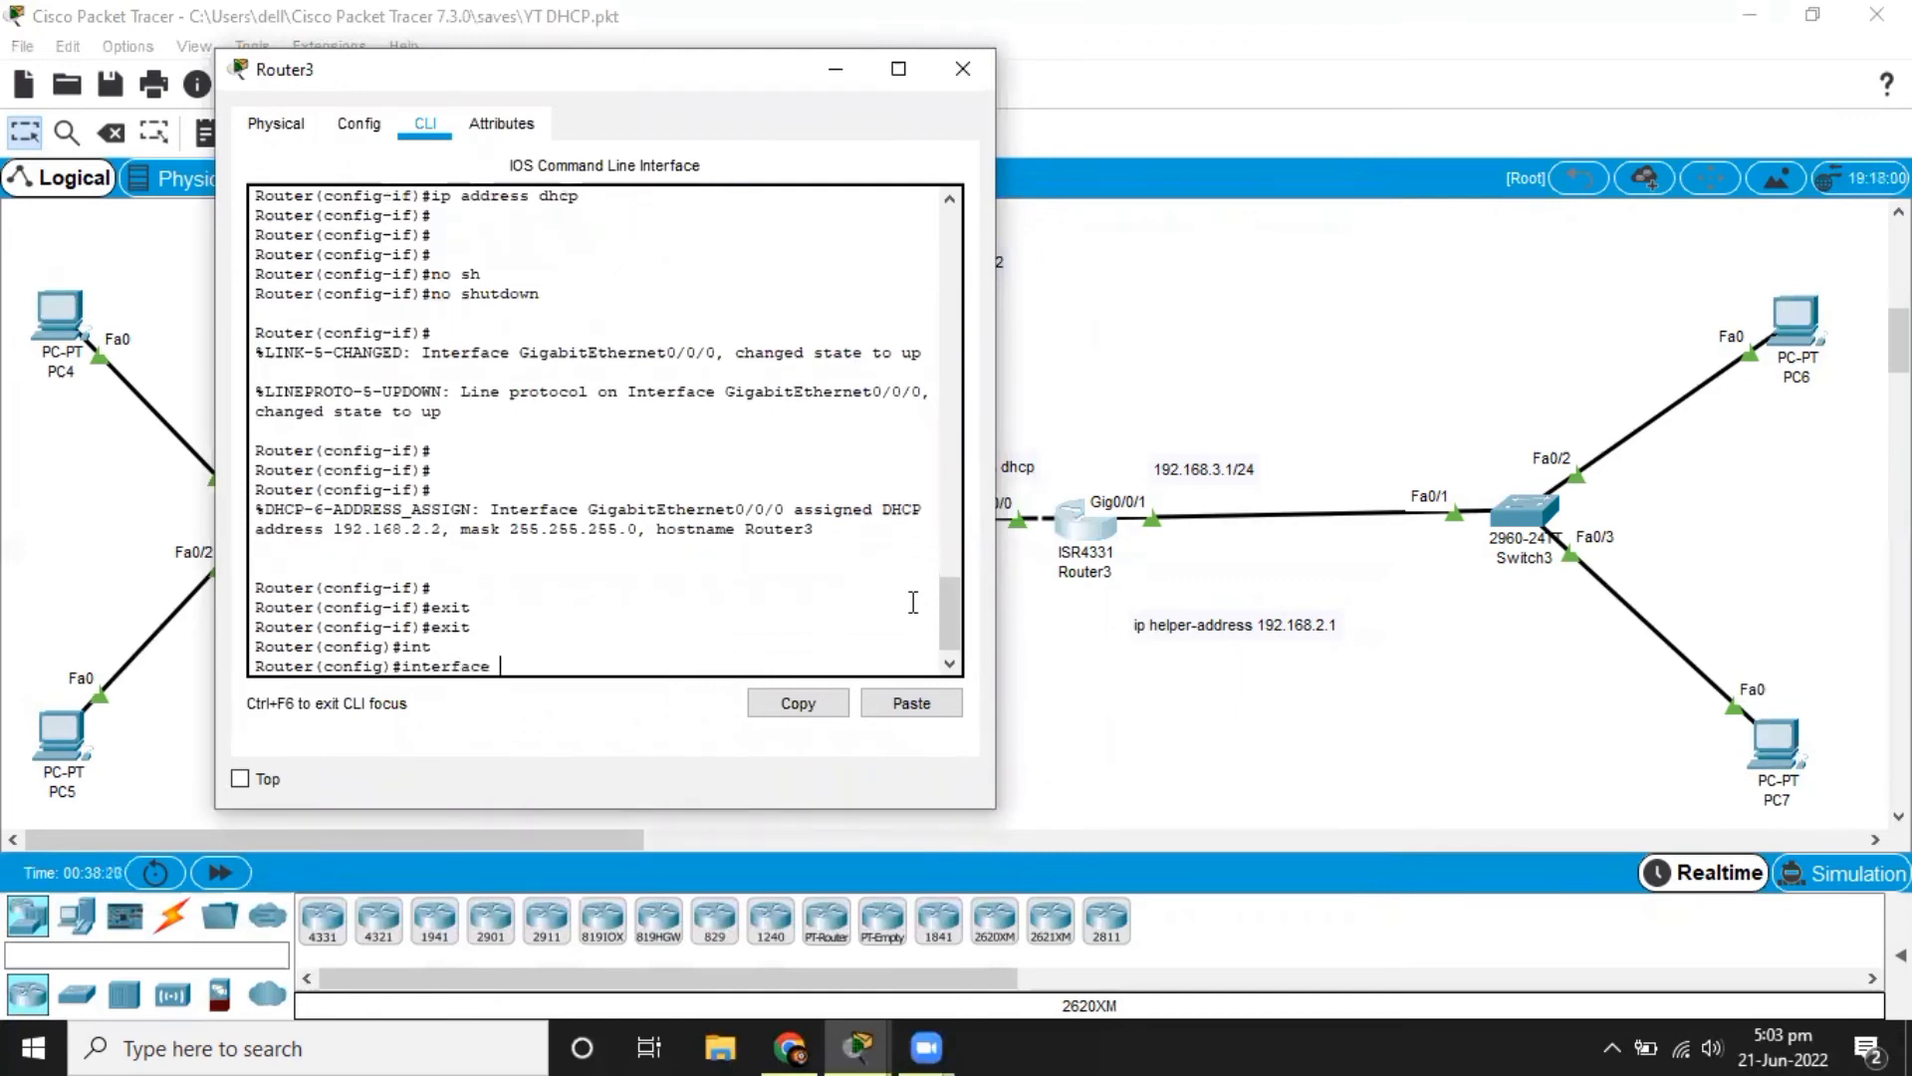
pyautogui.write('gi')
pyautogui.press('Tab')
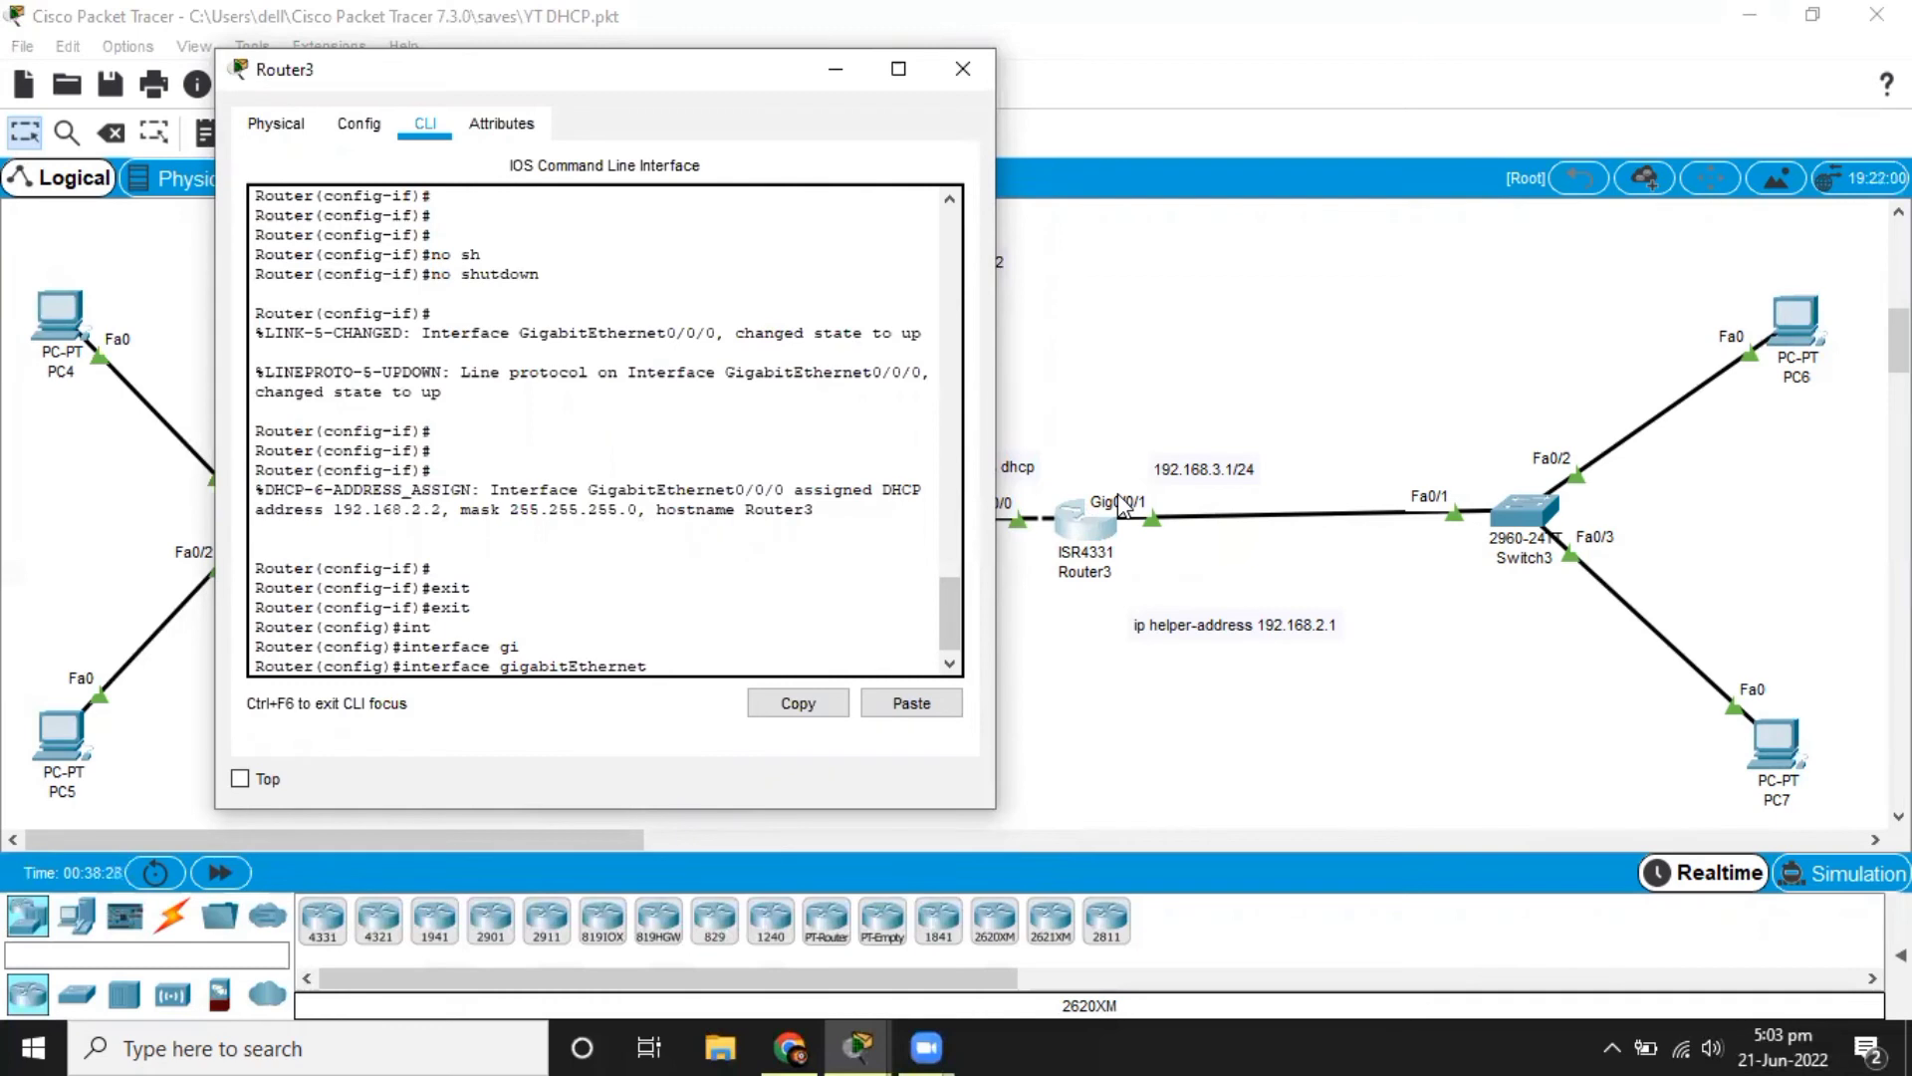
pyautogui.write('0/0/1')
pyautogui.press('Return')
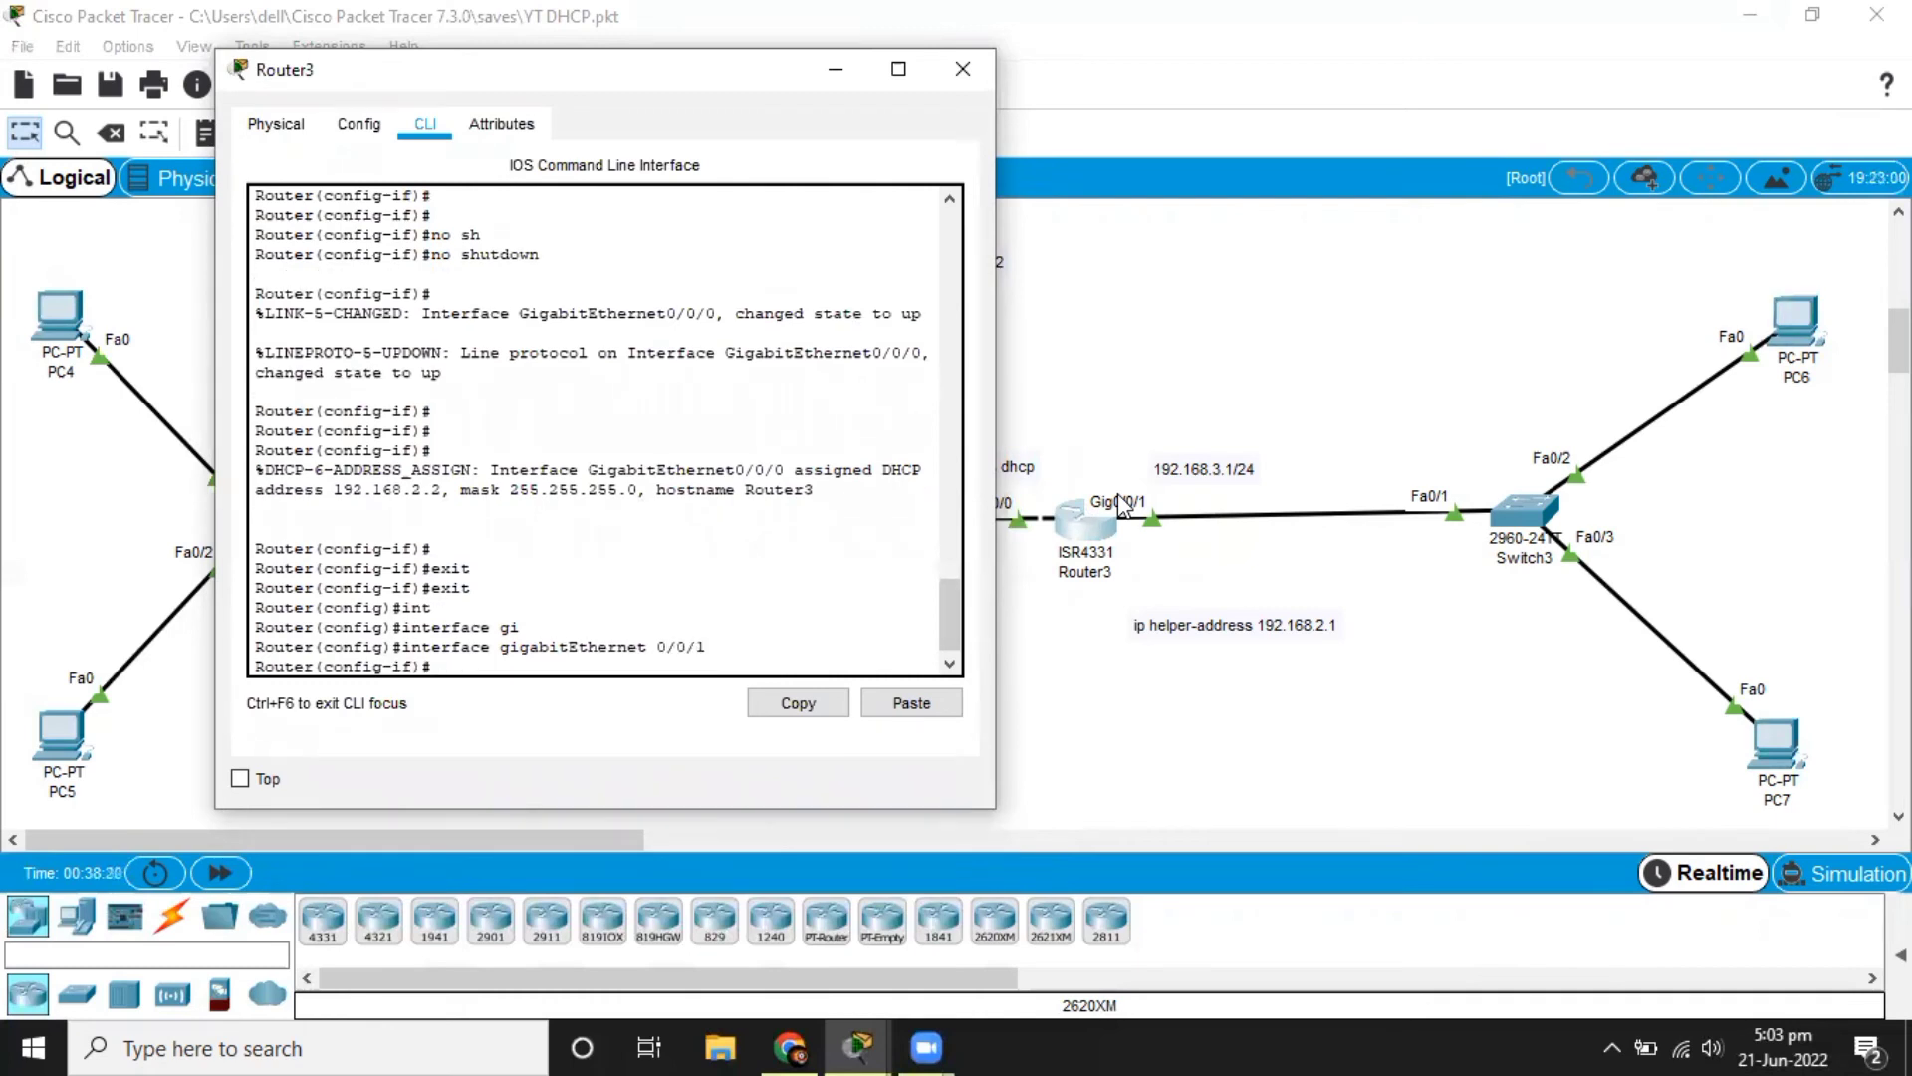
# Set the ip helper-address 192.168.2.1 on Router3's gigabitEthernet 0/0/1 interface.
pyautogui.write('ip hel')
pyautogui.press('Tab')
pyautogui.write('p')
pyautogui.press('Tab')
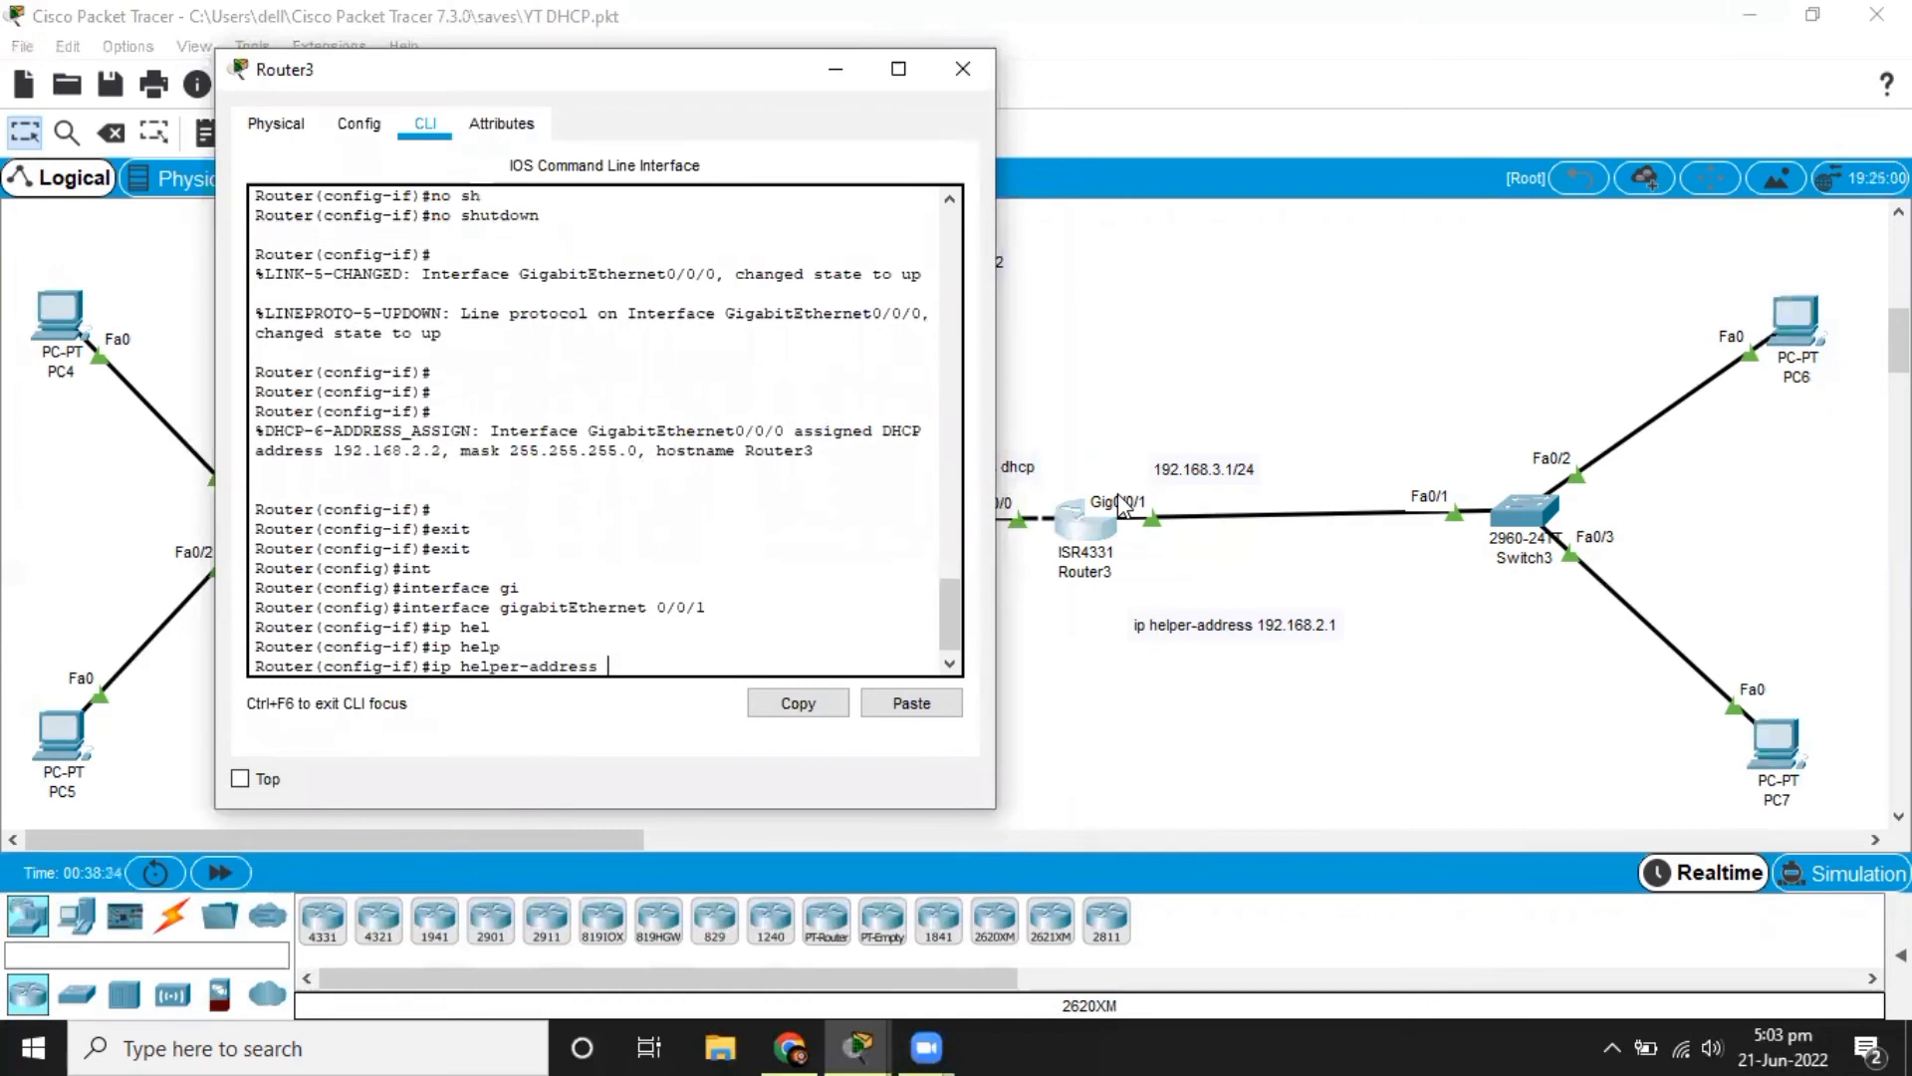
pyautogui.write('192.168.2.1')
pyautogui.click(836, 72)
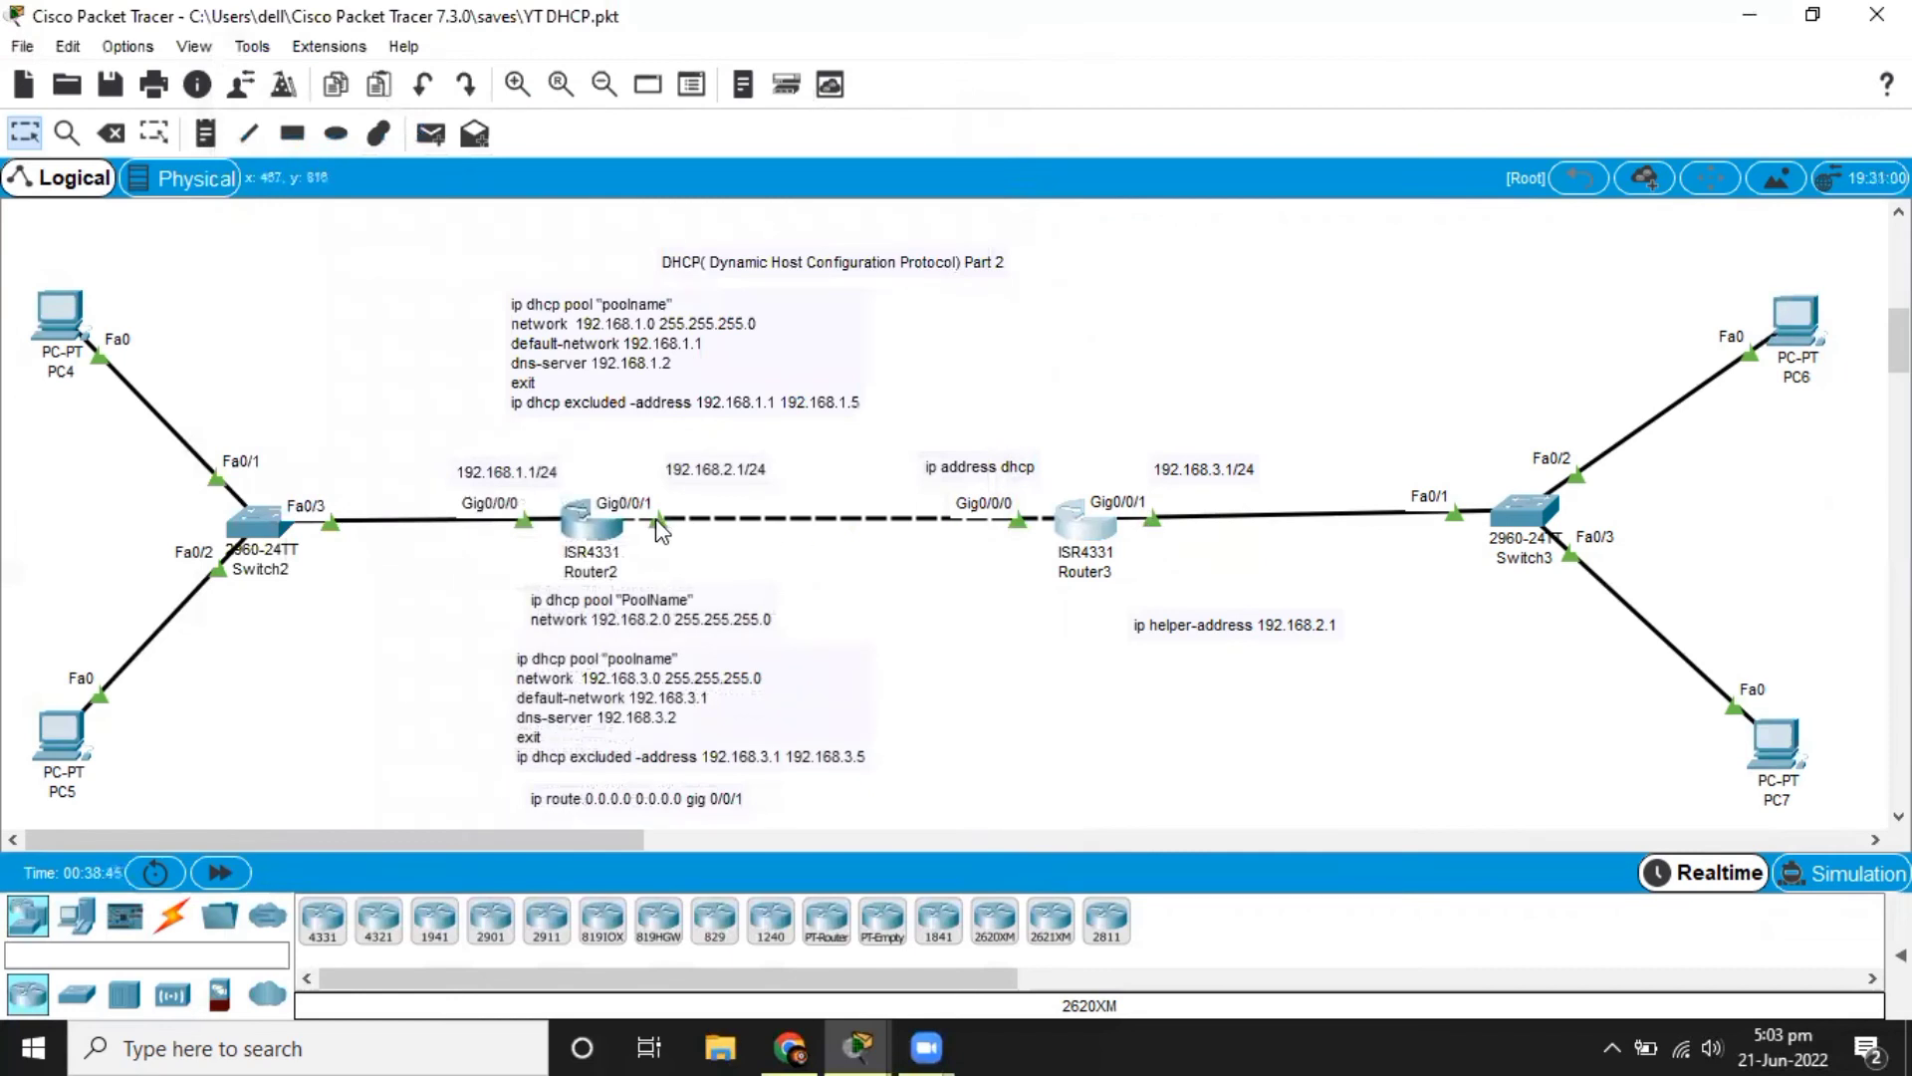
pyautogui.moveTo(595, 541)
pyautogui.click(1086, 532)
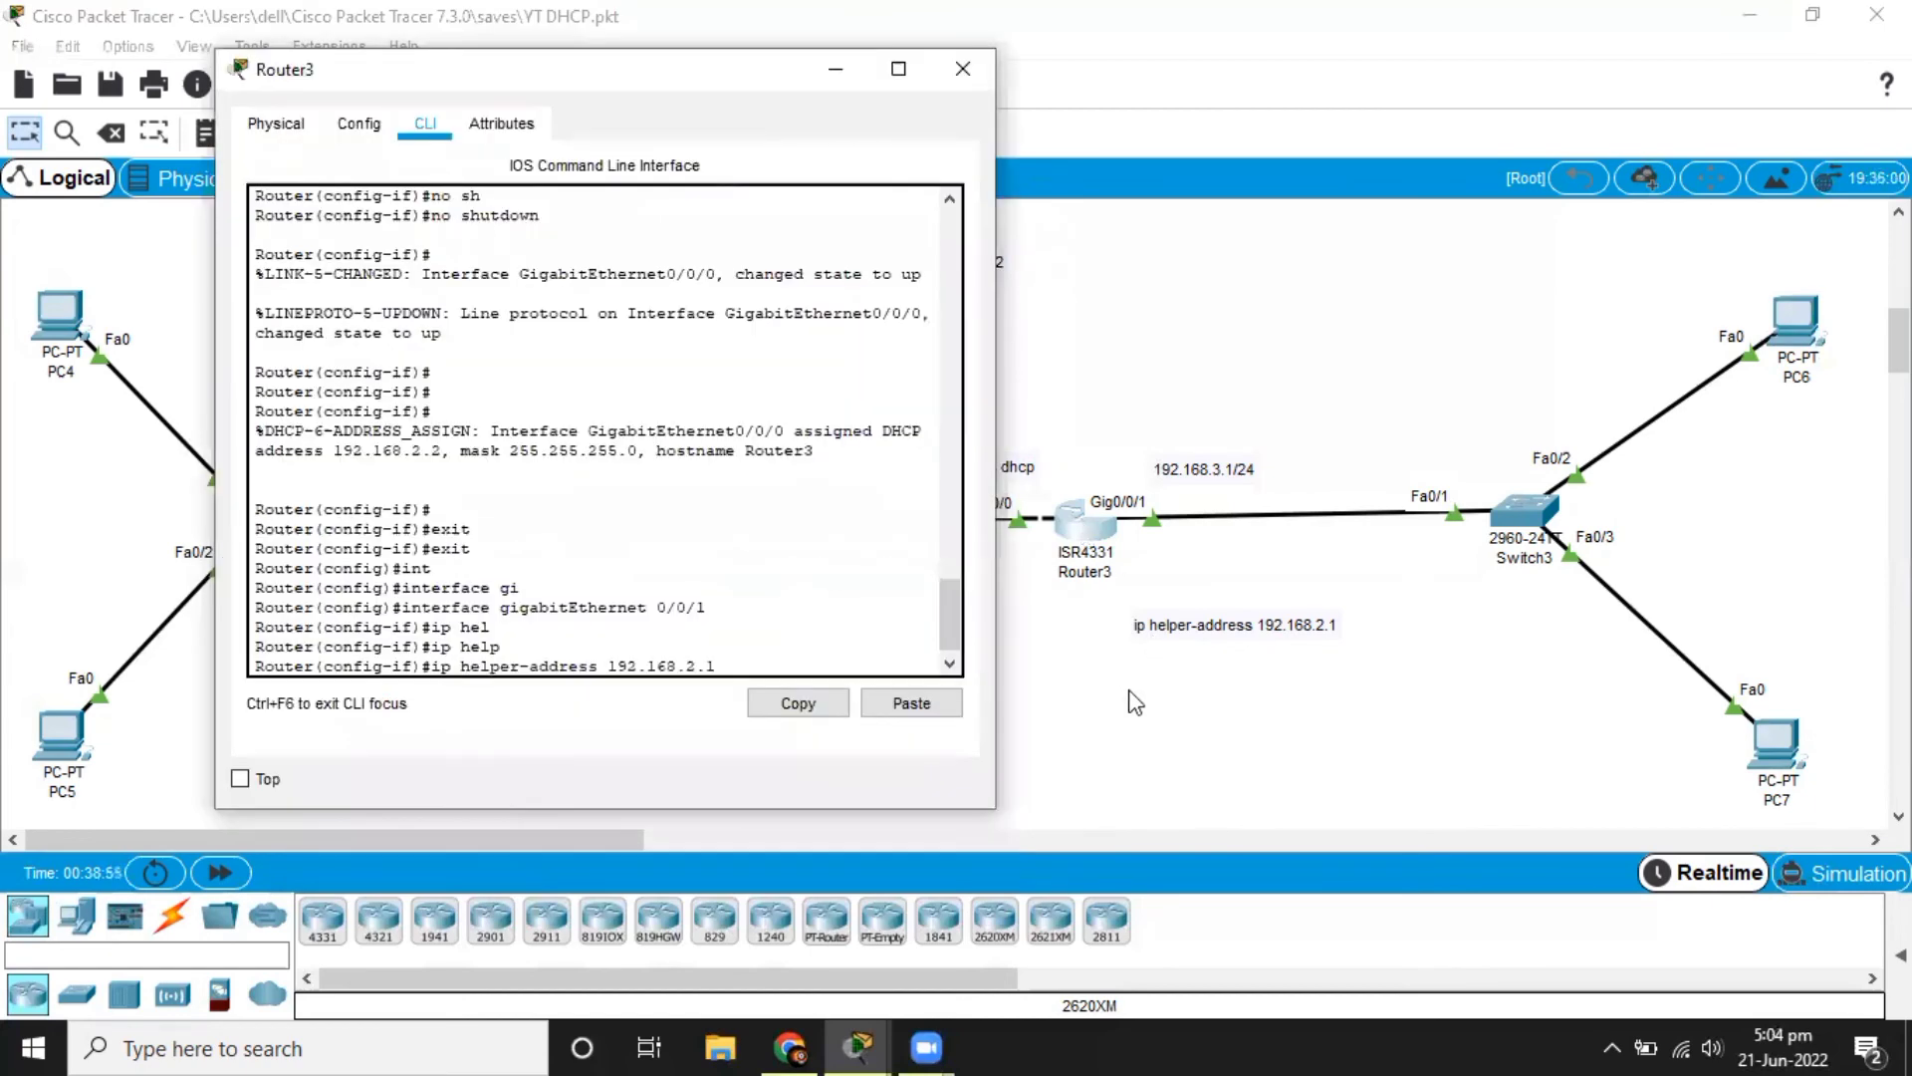
pyautogui.press('Return')
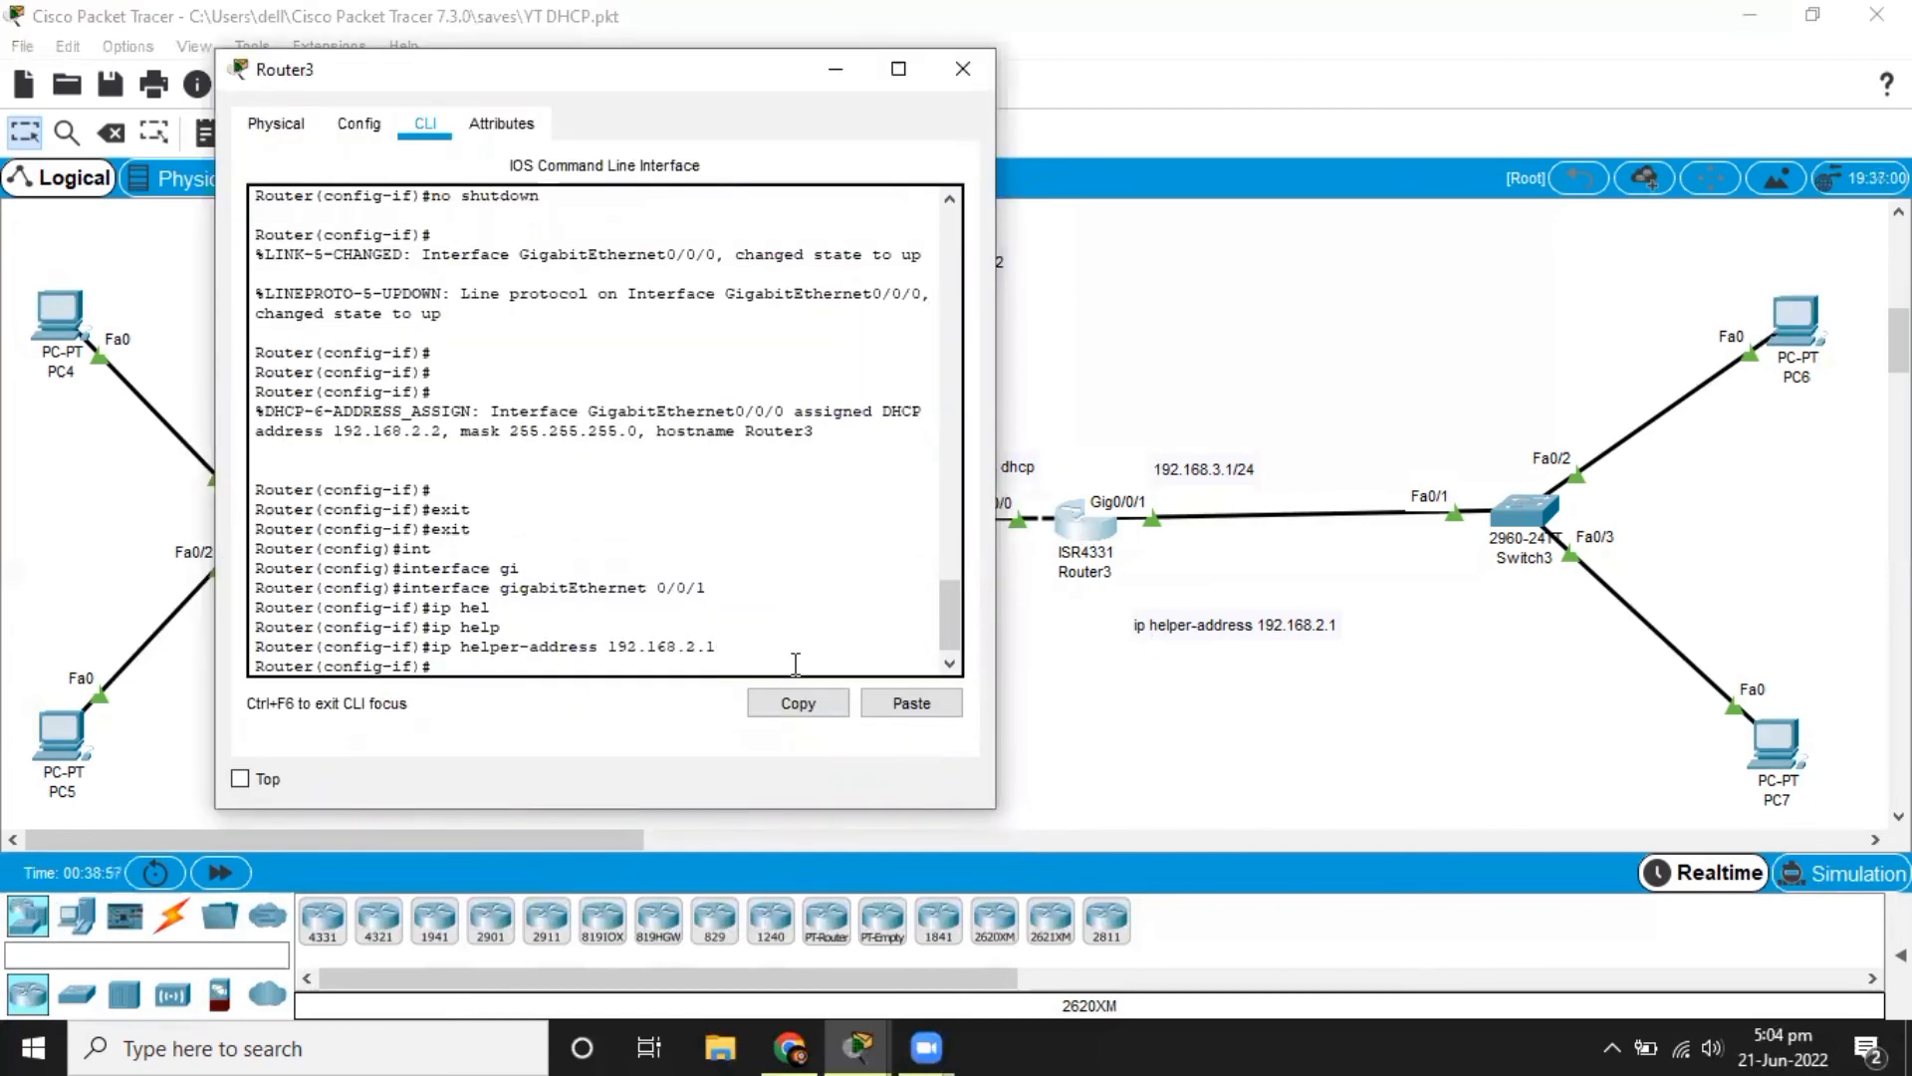
pyautogui.click(1072, 757)
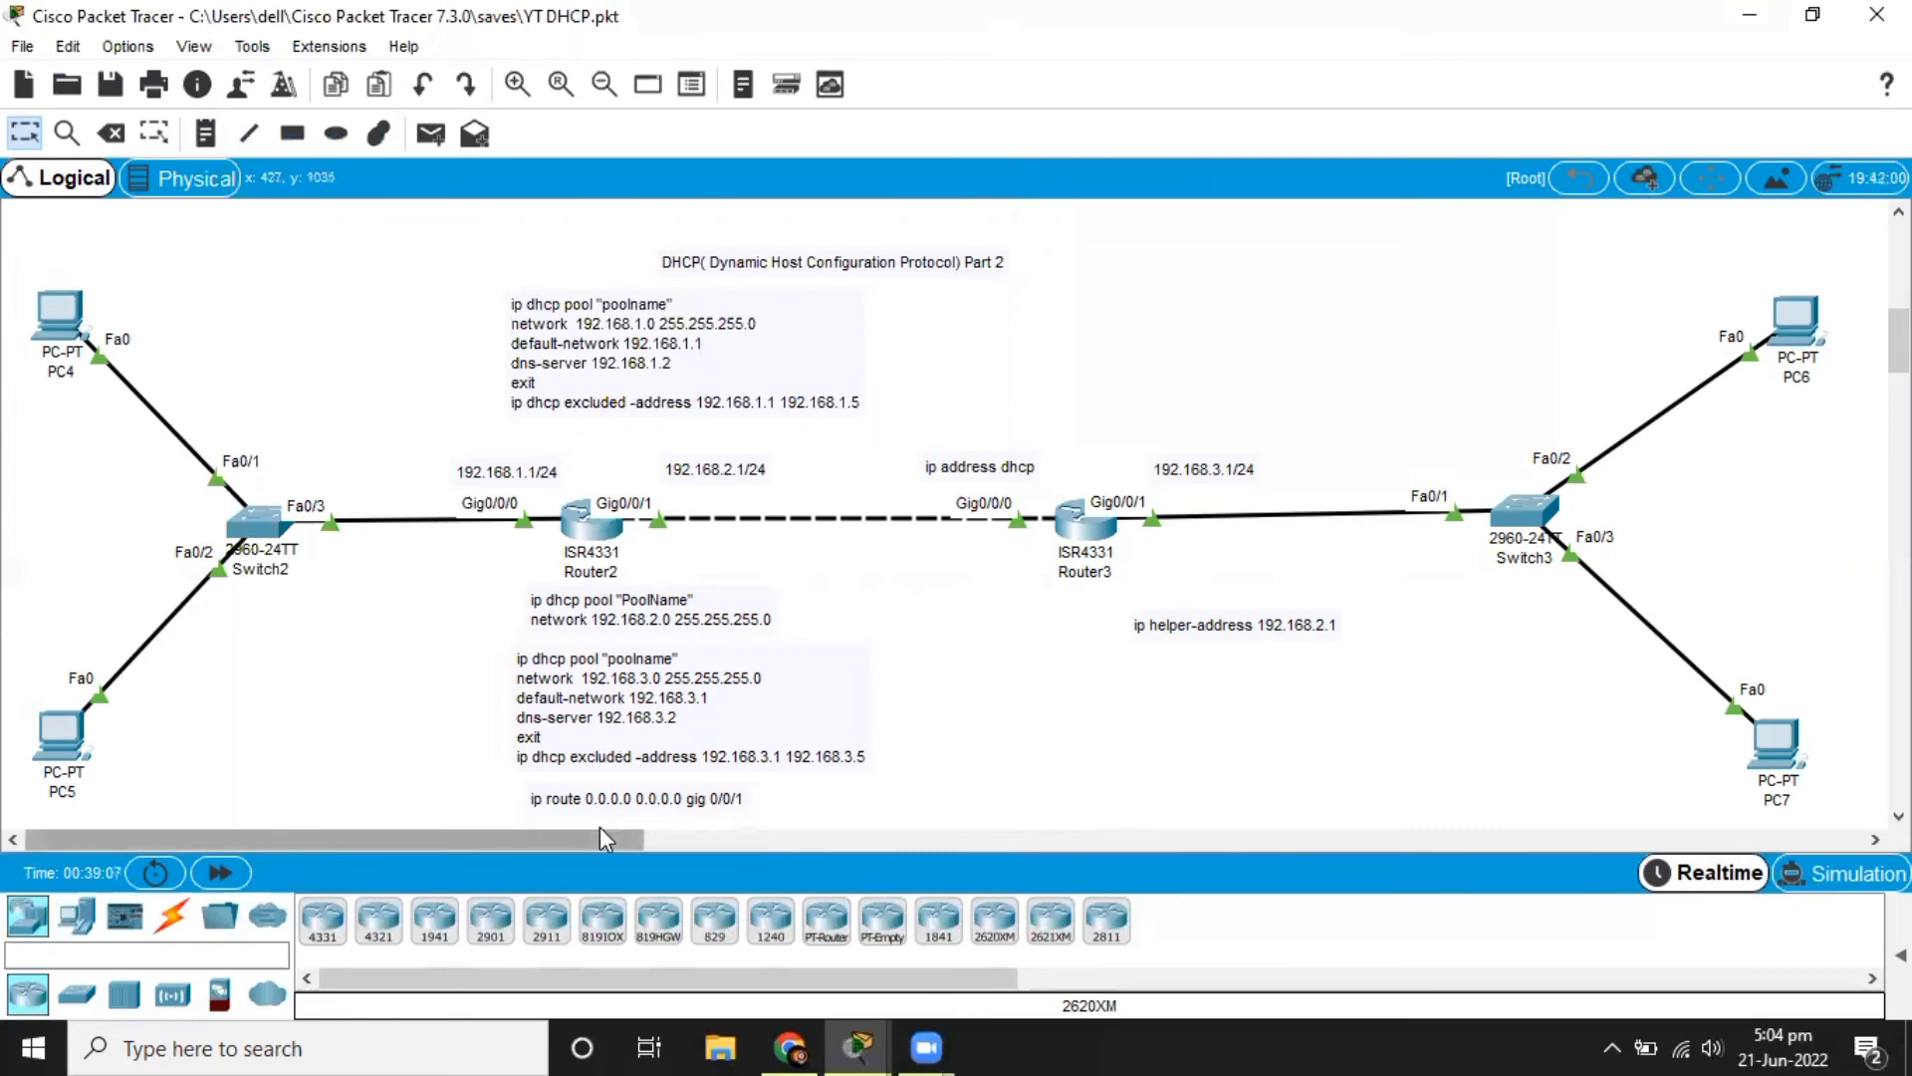
# Add a default route on Router2 with ip route 0.0.0.0 0.0.0.0 gigabitEthernet 0/0/1.
pyautogui.click(579, 517)
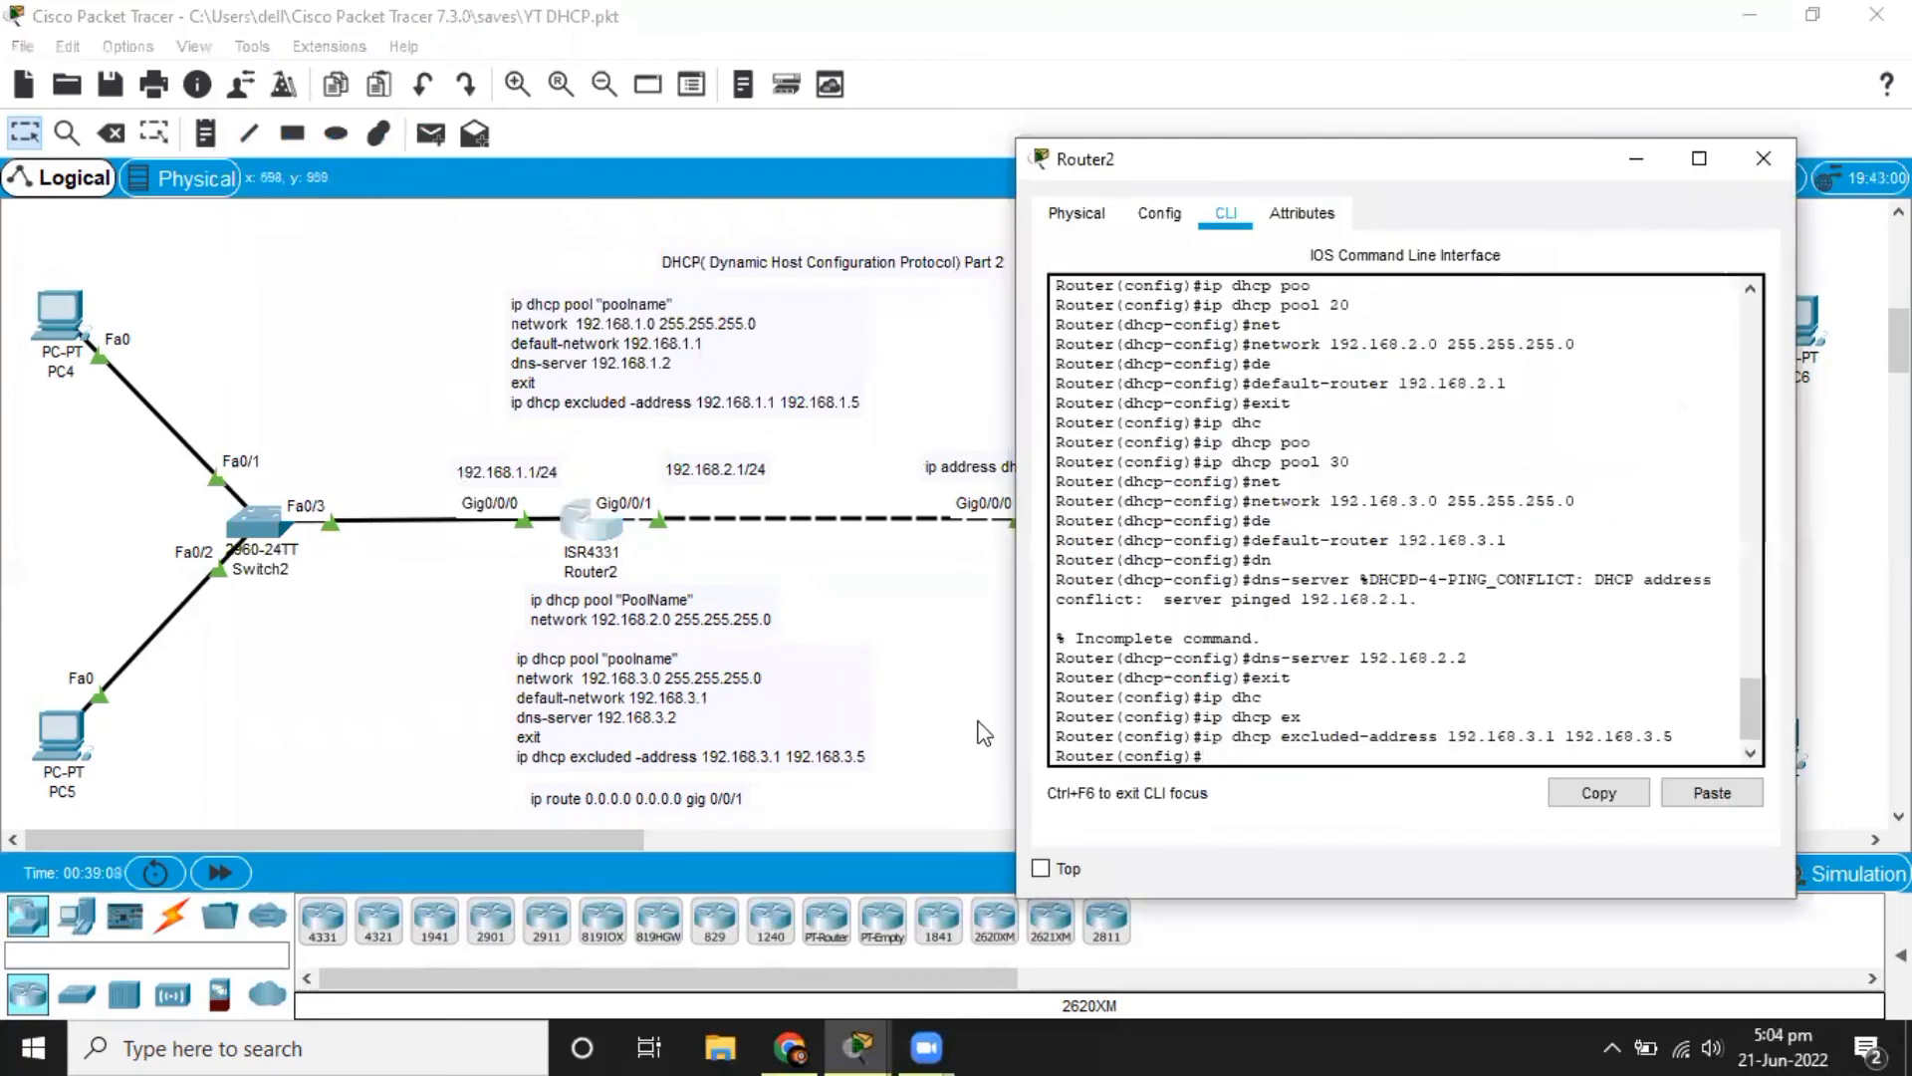
pyautogui.write('ip route 0.0.0.0 0.0.0.')
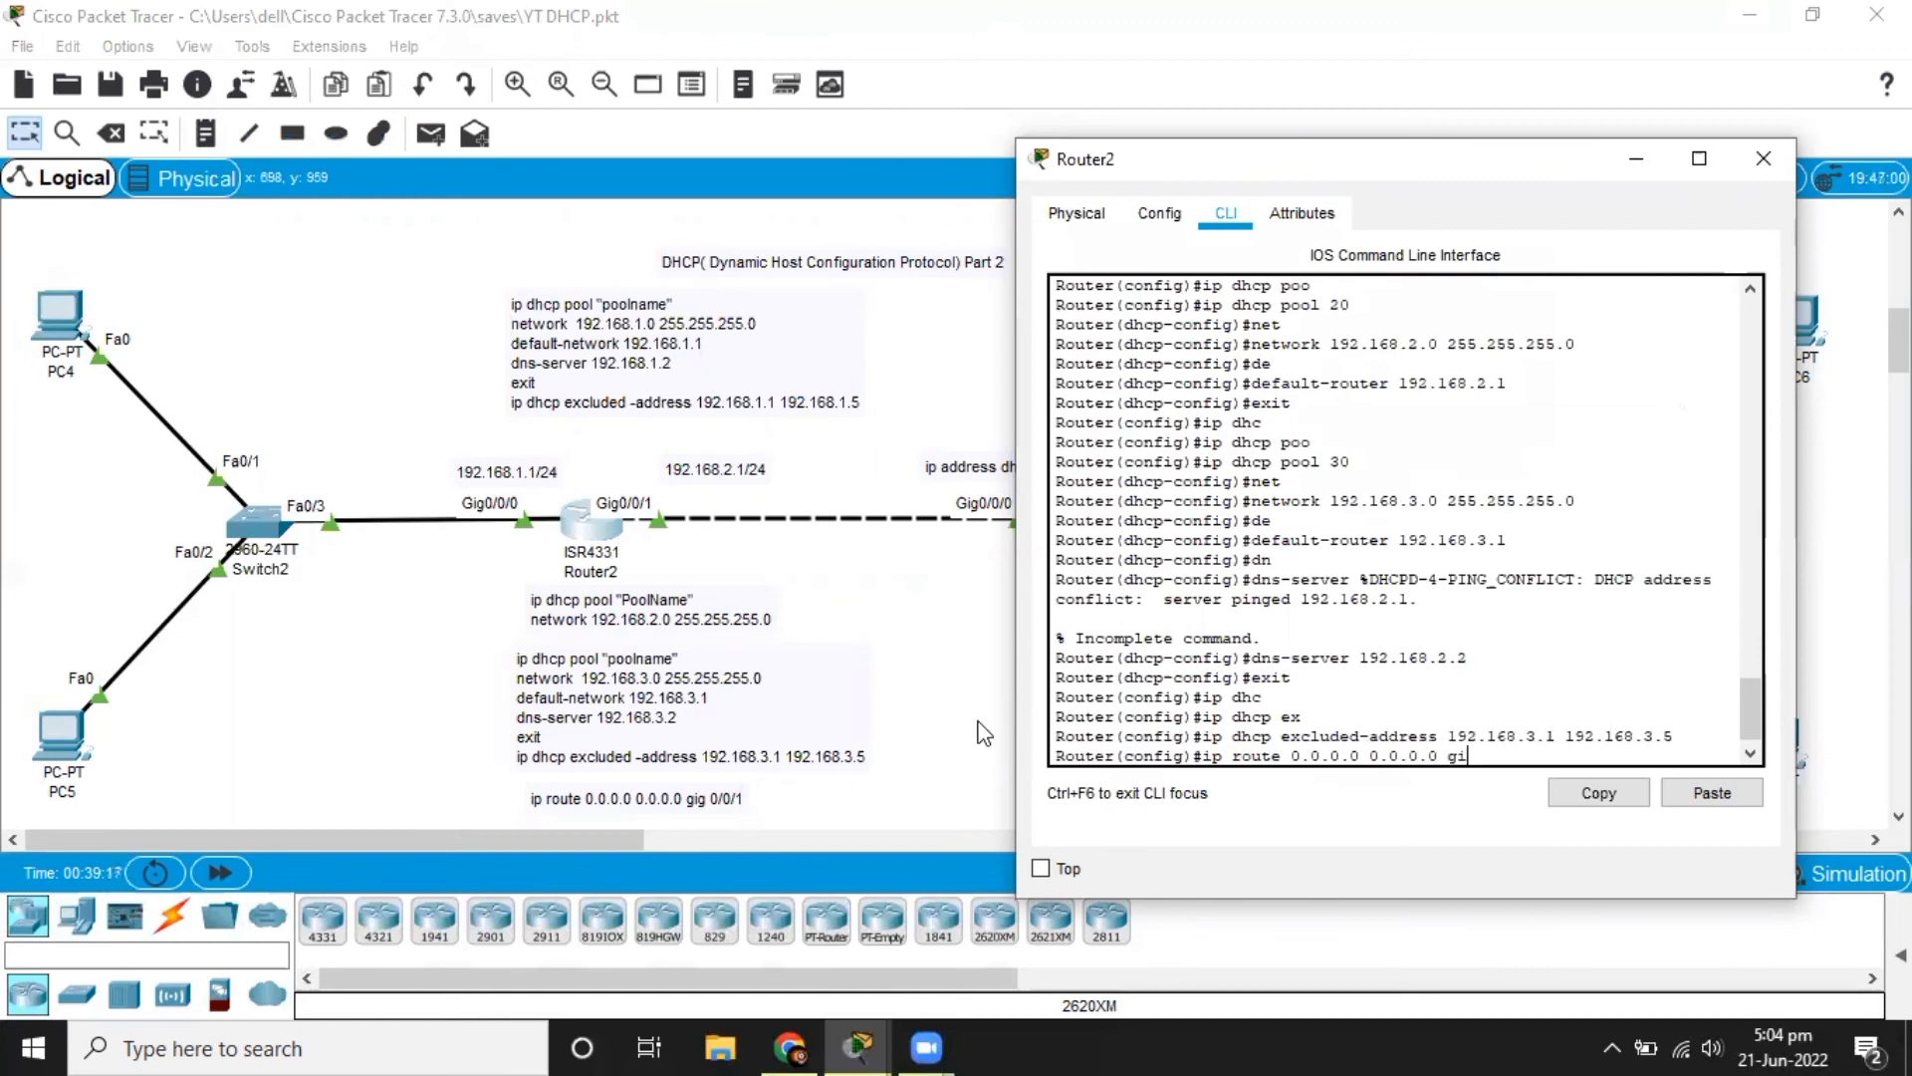
pyautogui.write('0 gi')
pyautogui.press('Tab')
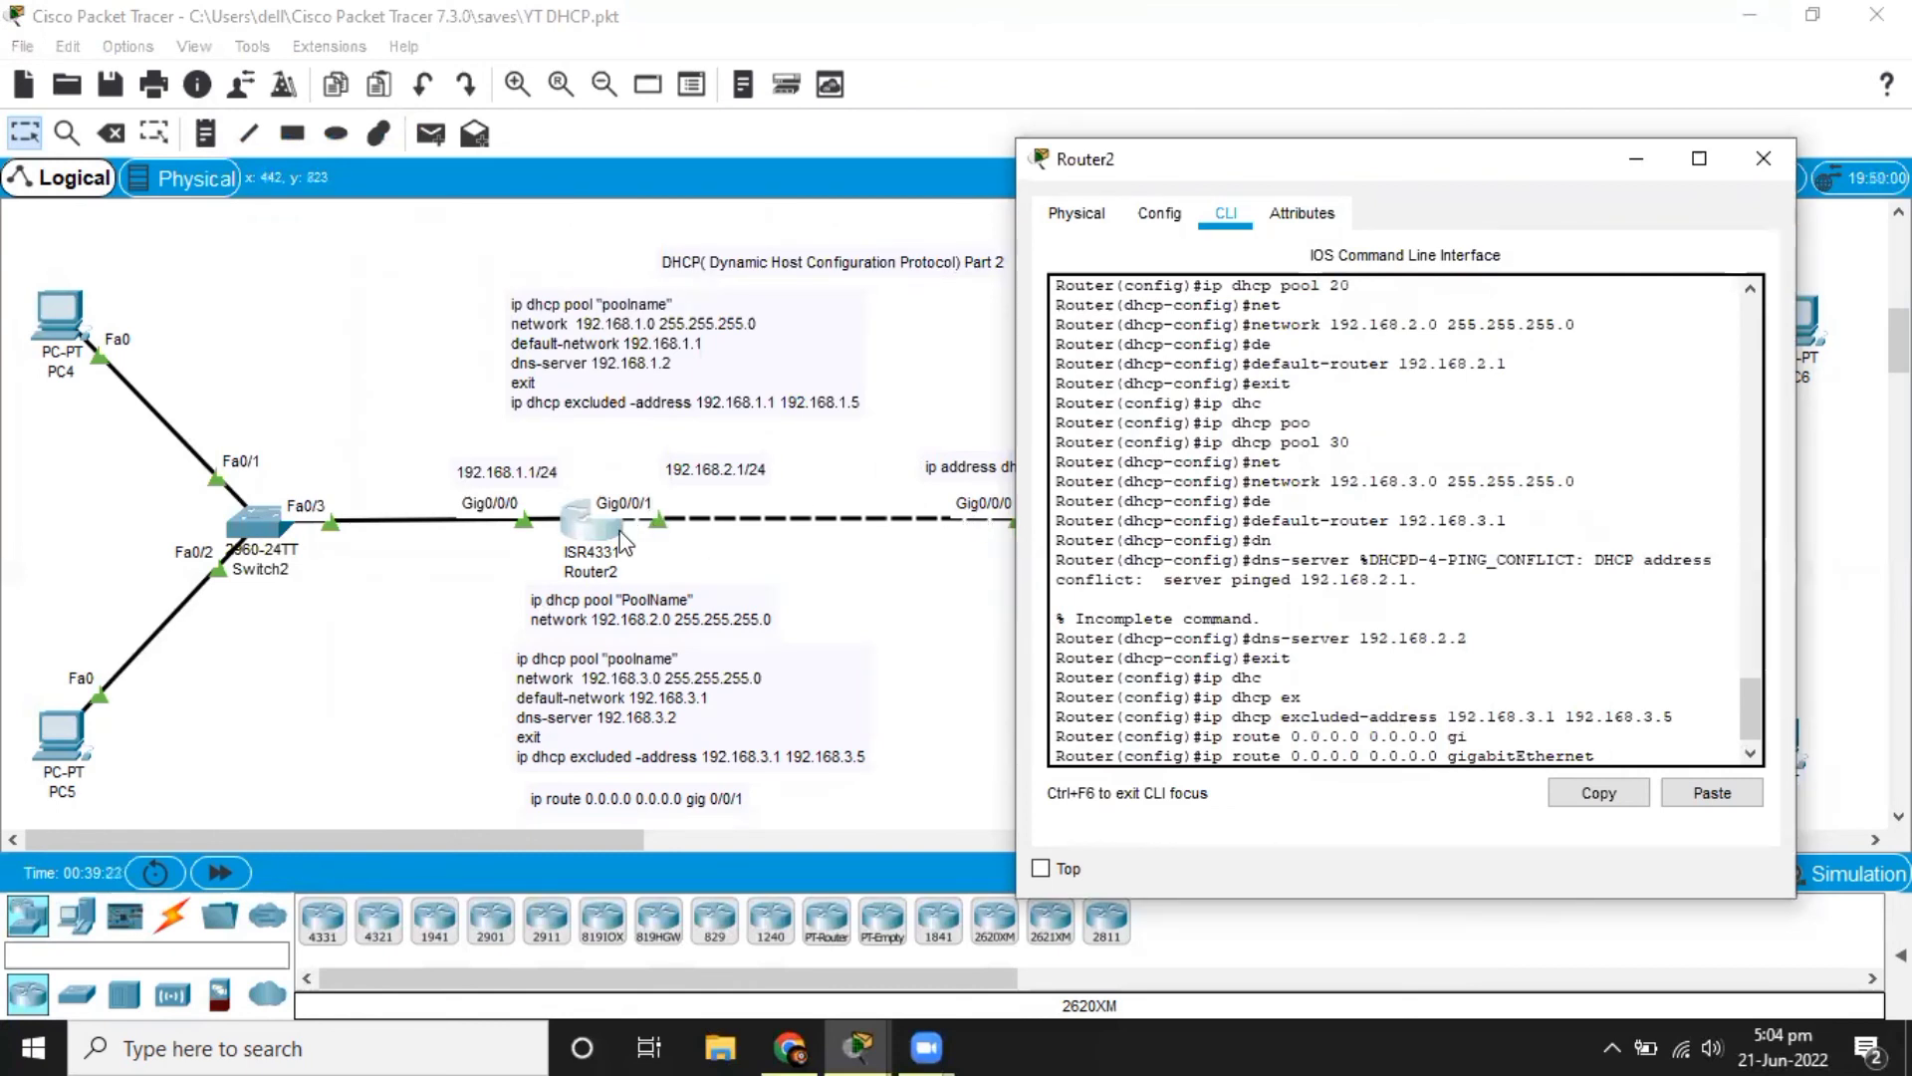
pyautogui.write('0/0/1')
pyautogui.press('Return')
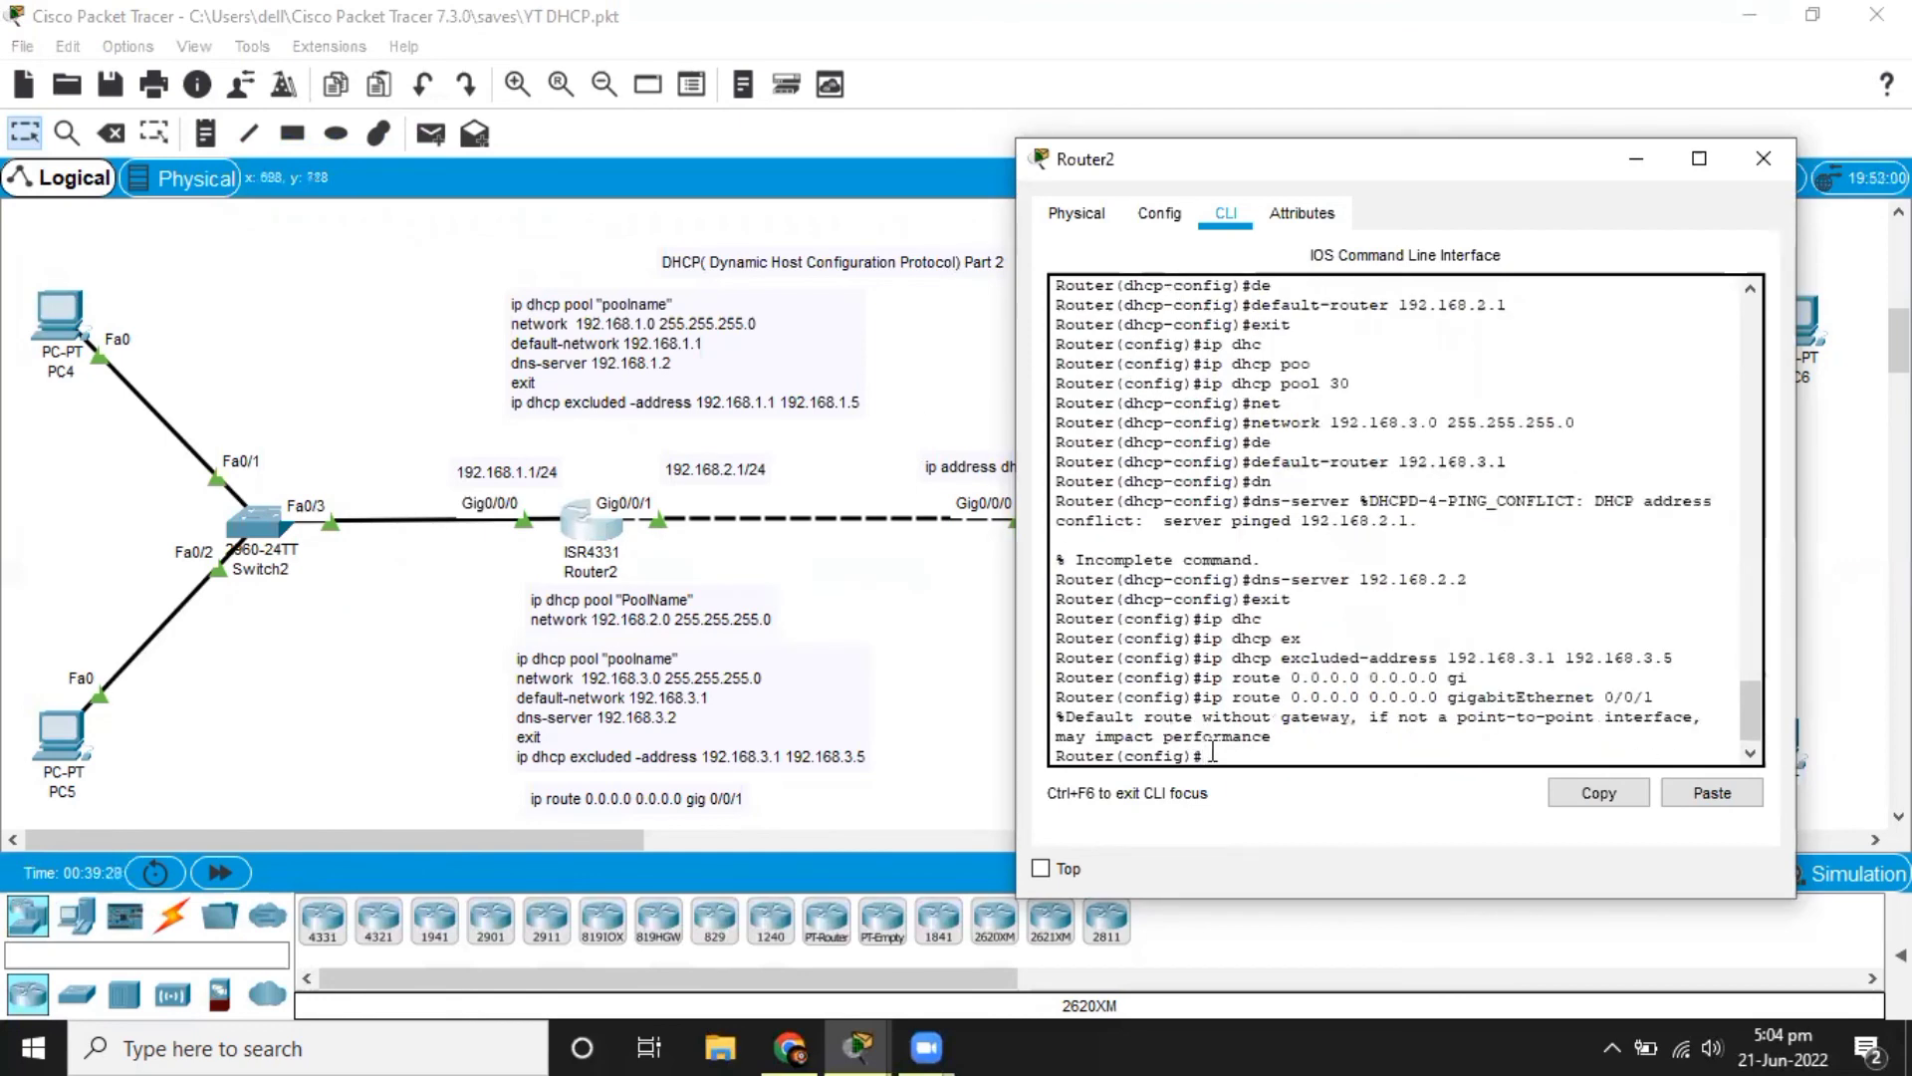
pyautogui.click(881, 660)
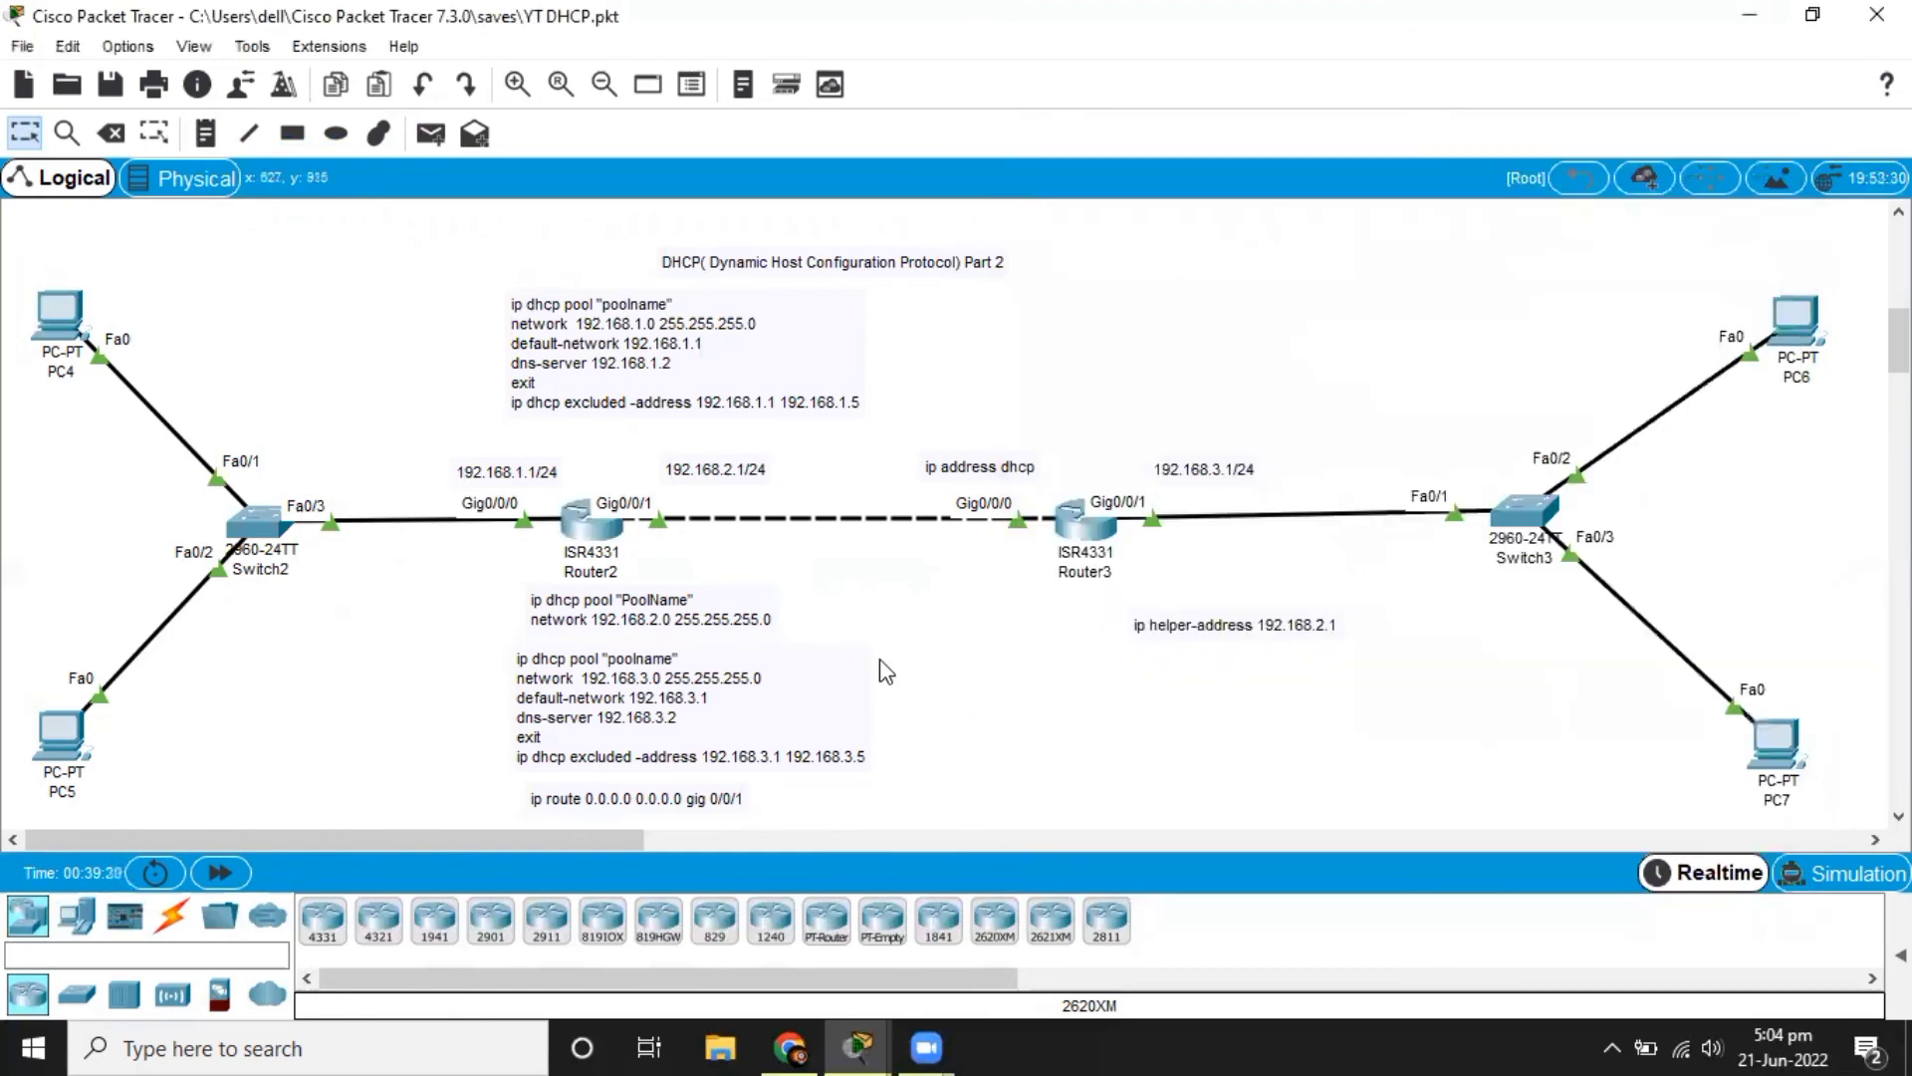
# Try to obtain a new address on PC6 by switching its IPv4 configuration to static and back to DHCP.
pyautogui.click(1803, 341)
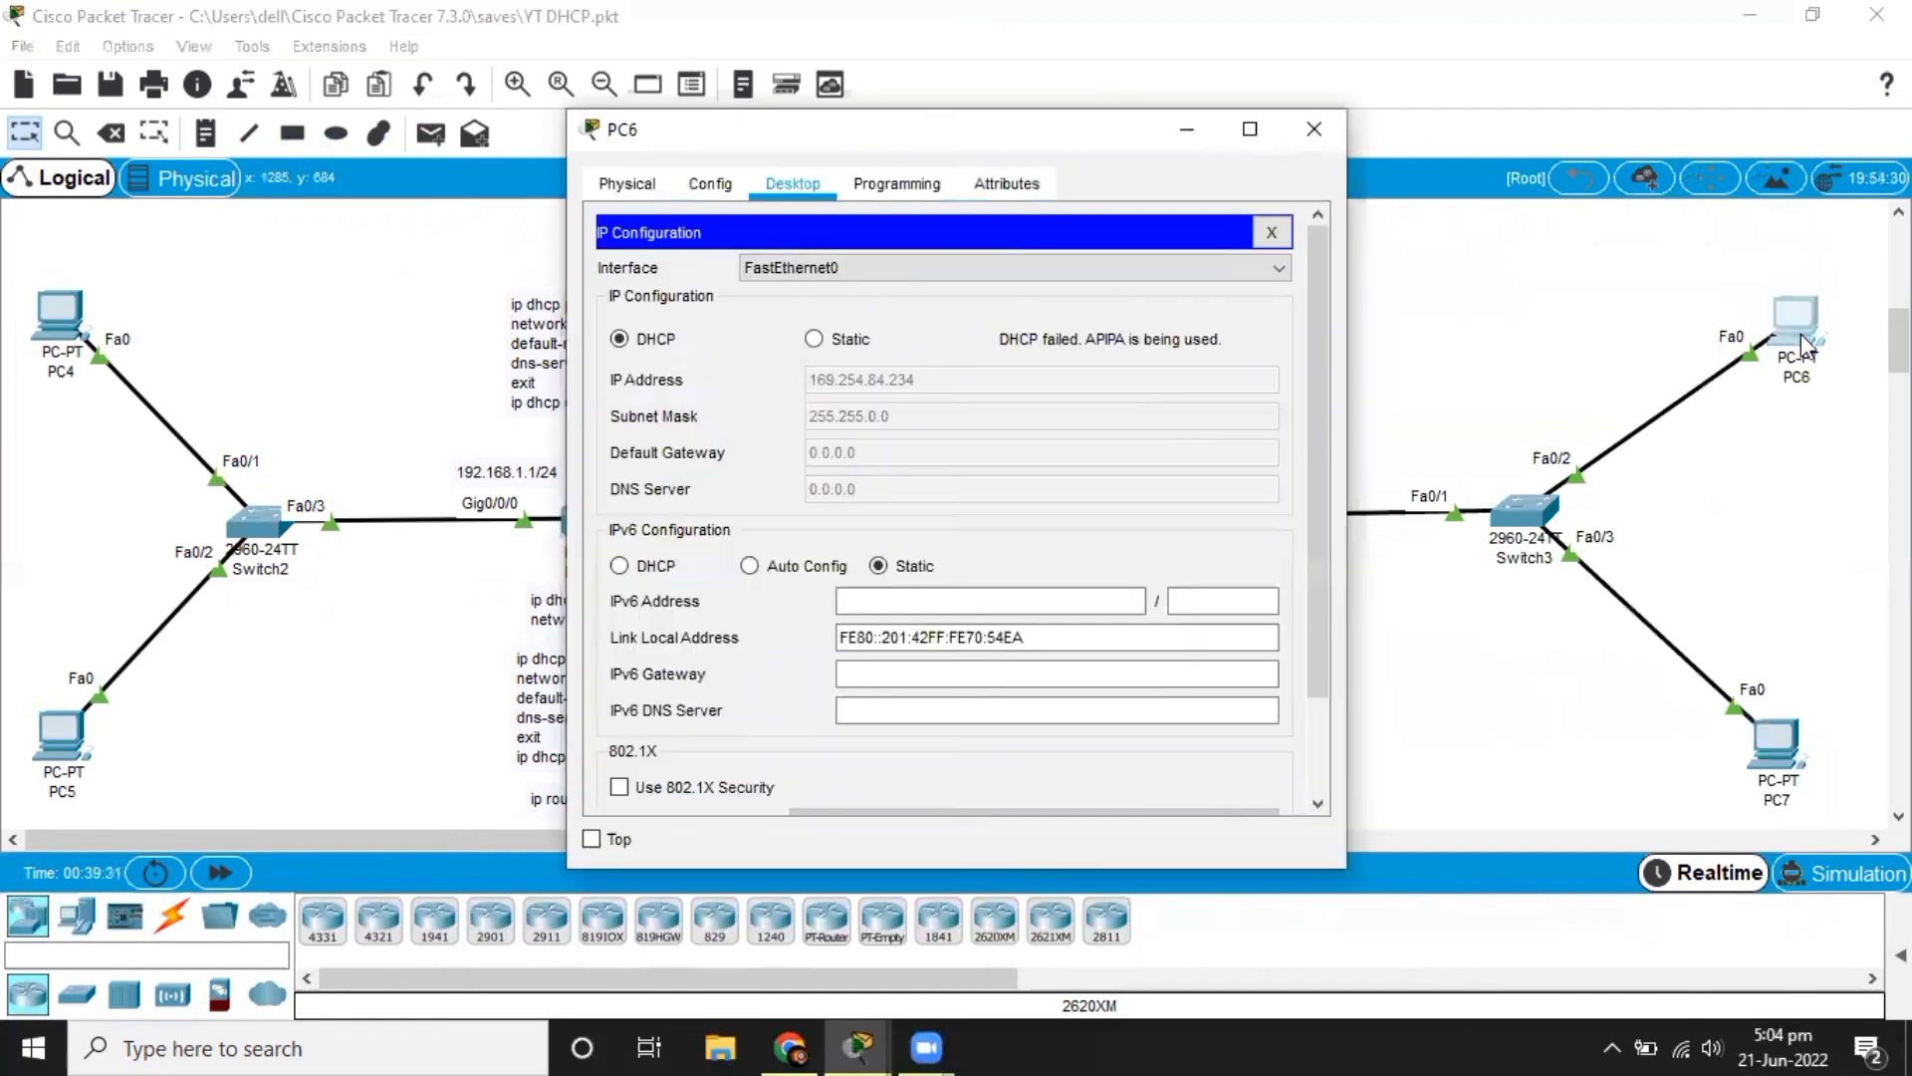
pyautogui.click(815, 340)
pyautogui.click(619, 339)
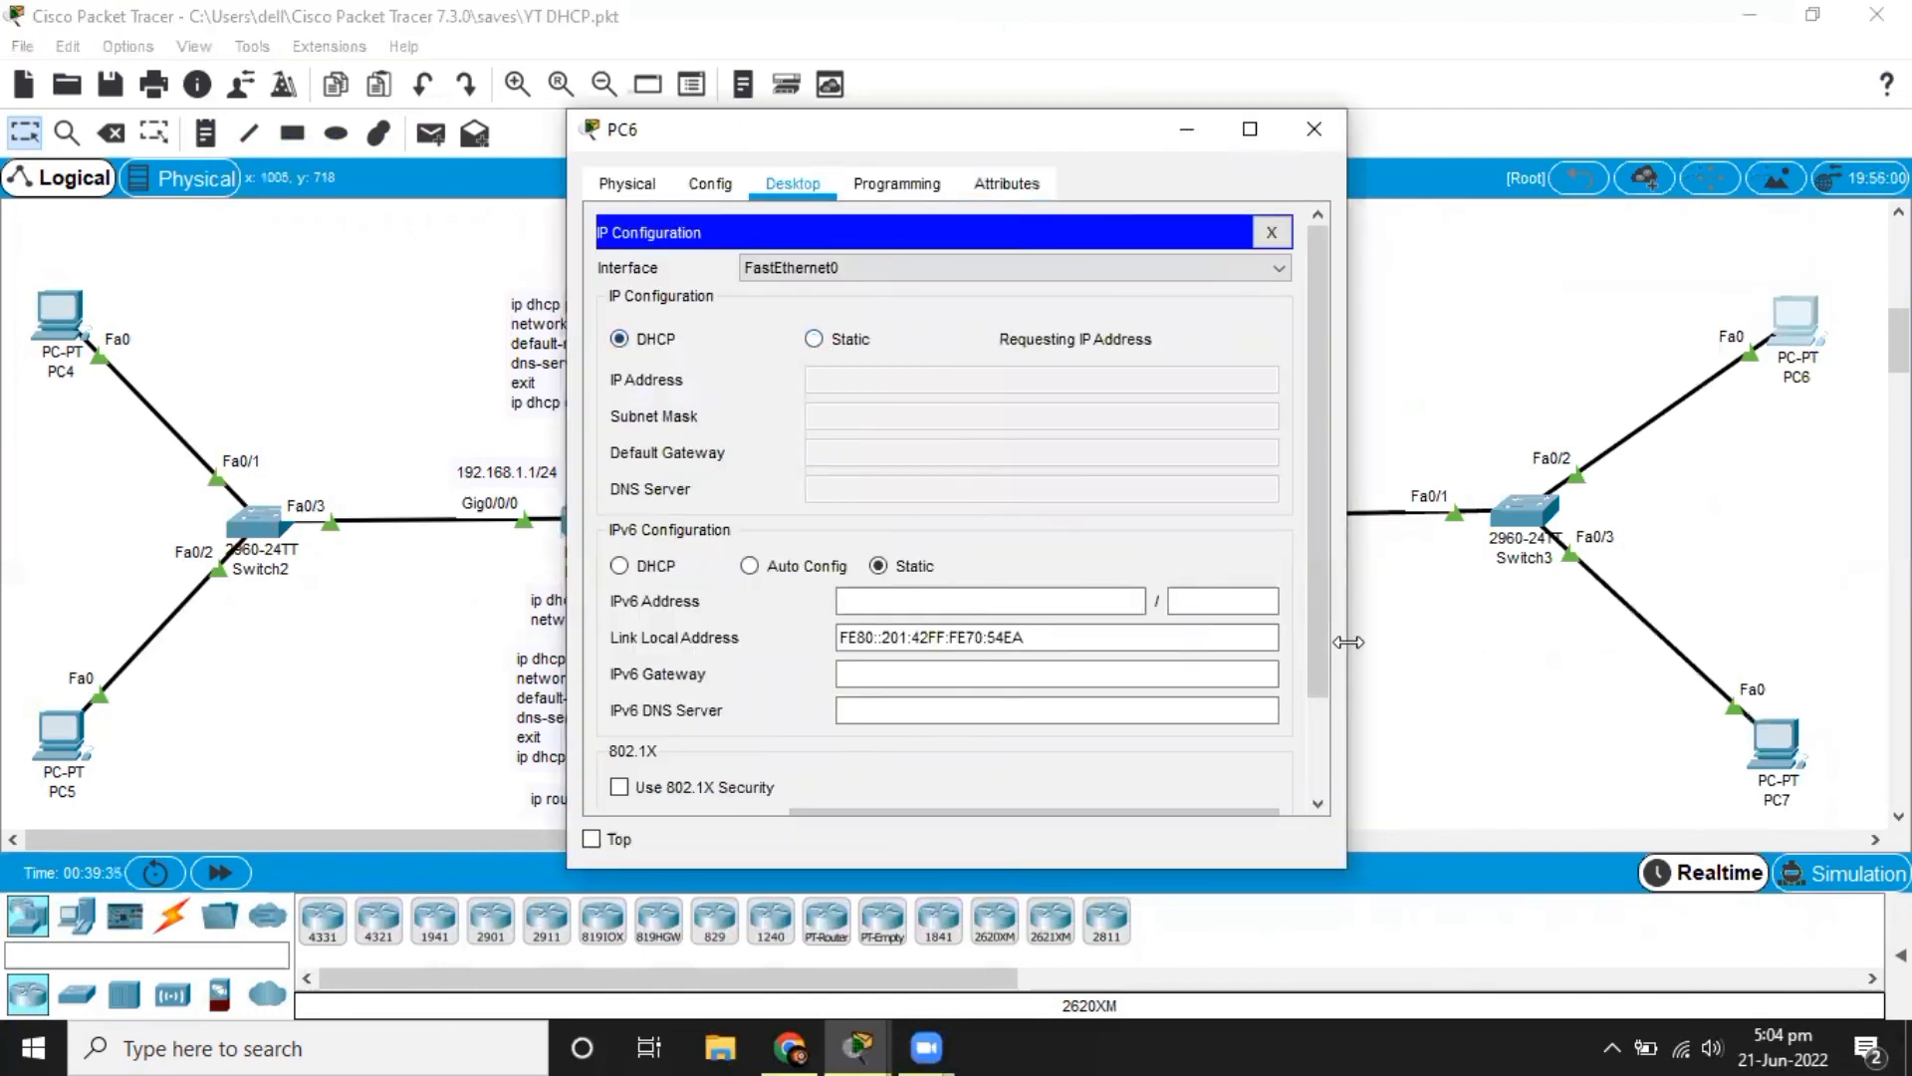
# Request a new address on PC7 by switching its IPv4 configuration to static and back to DHCP.
pyautogui.click(1774, 743)
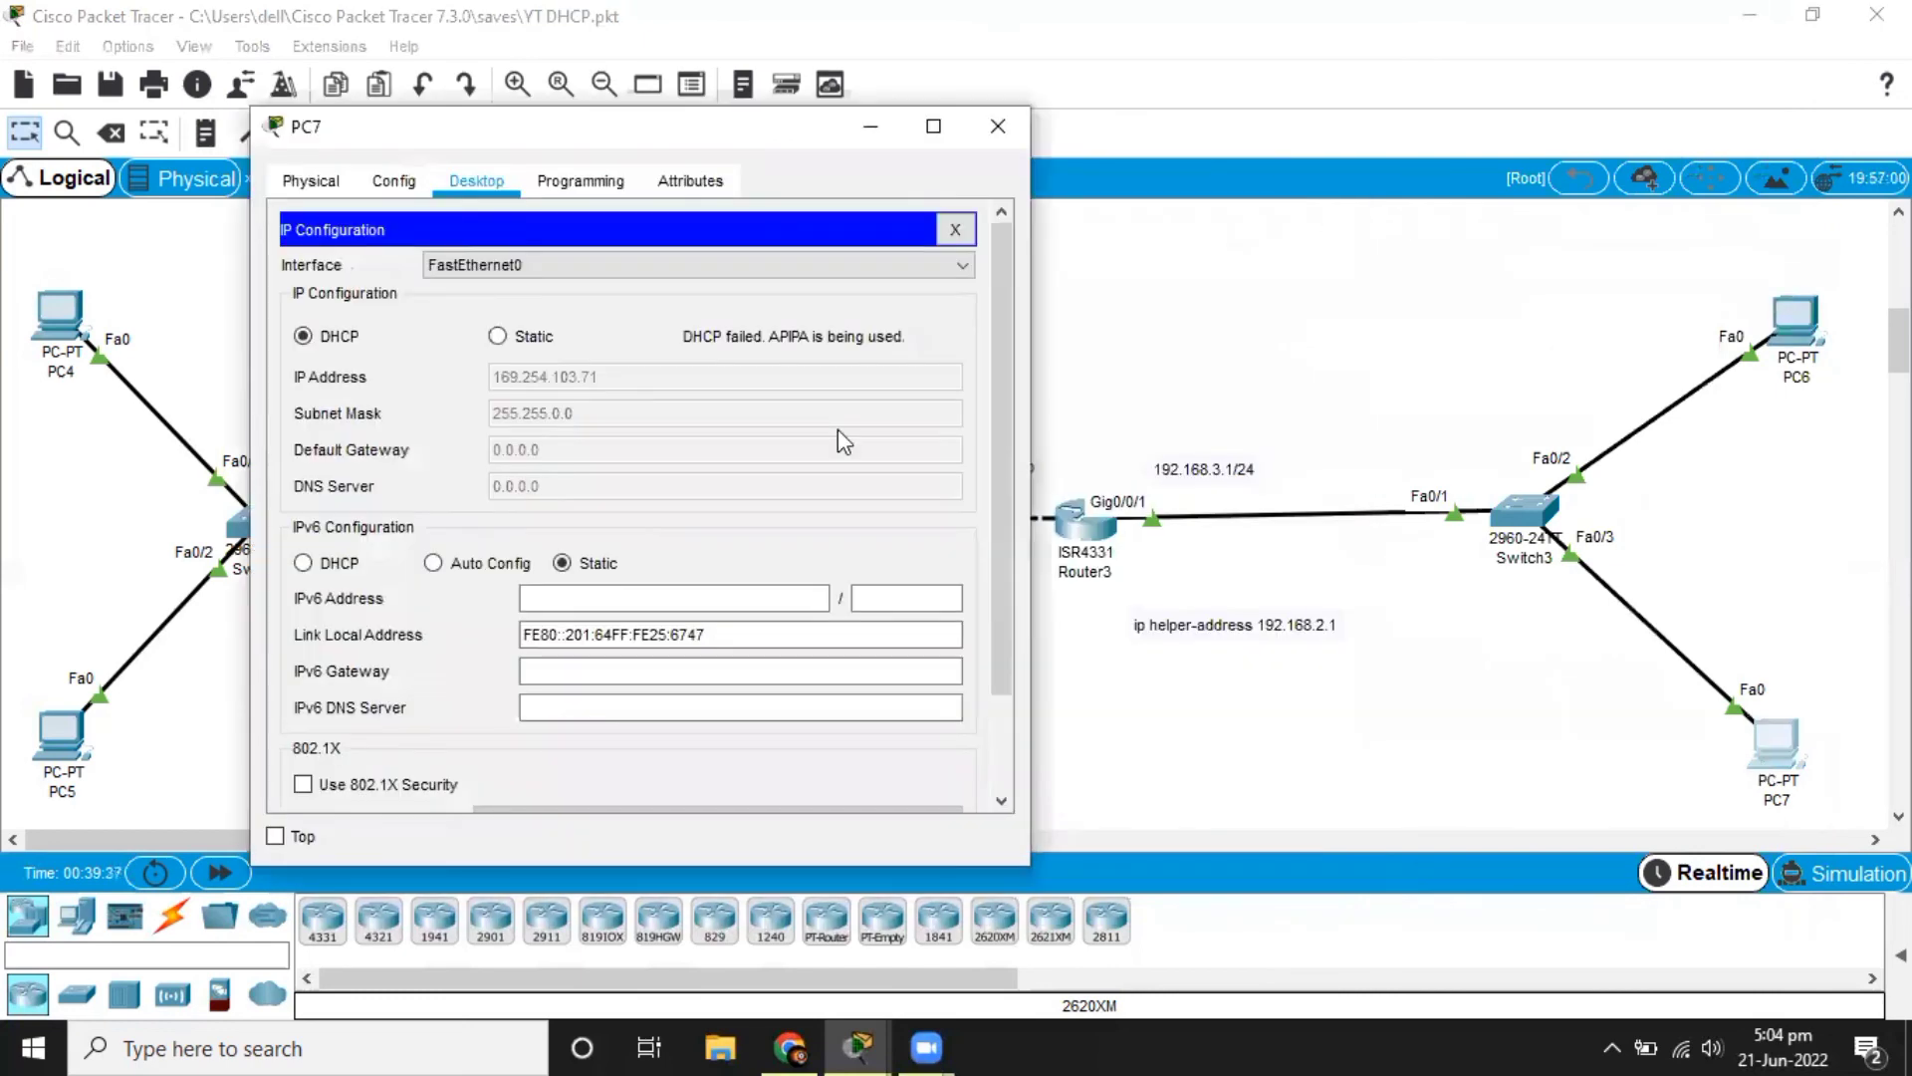
pyautogui.click(498, 336)
pyautogui.click(350, 339)
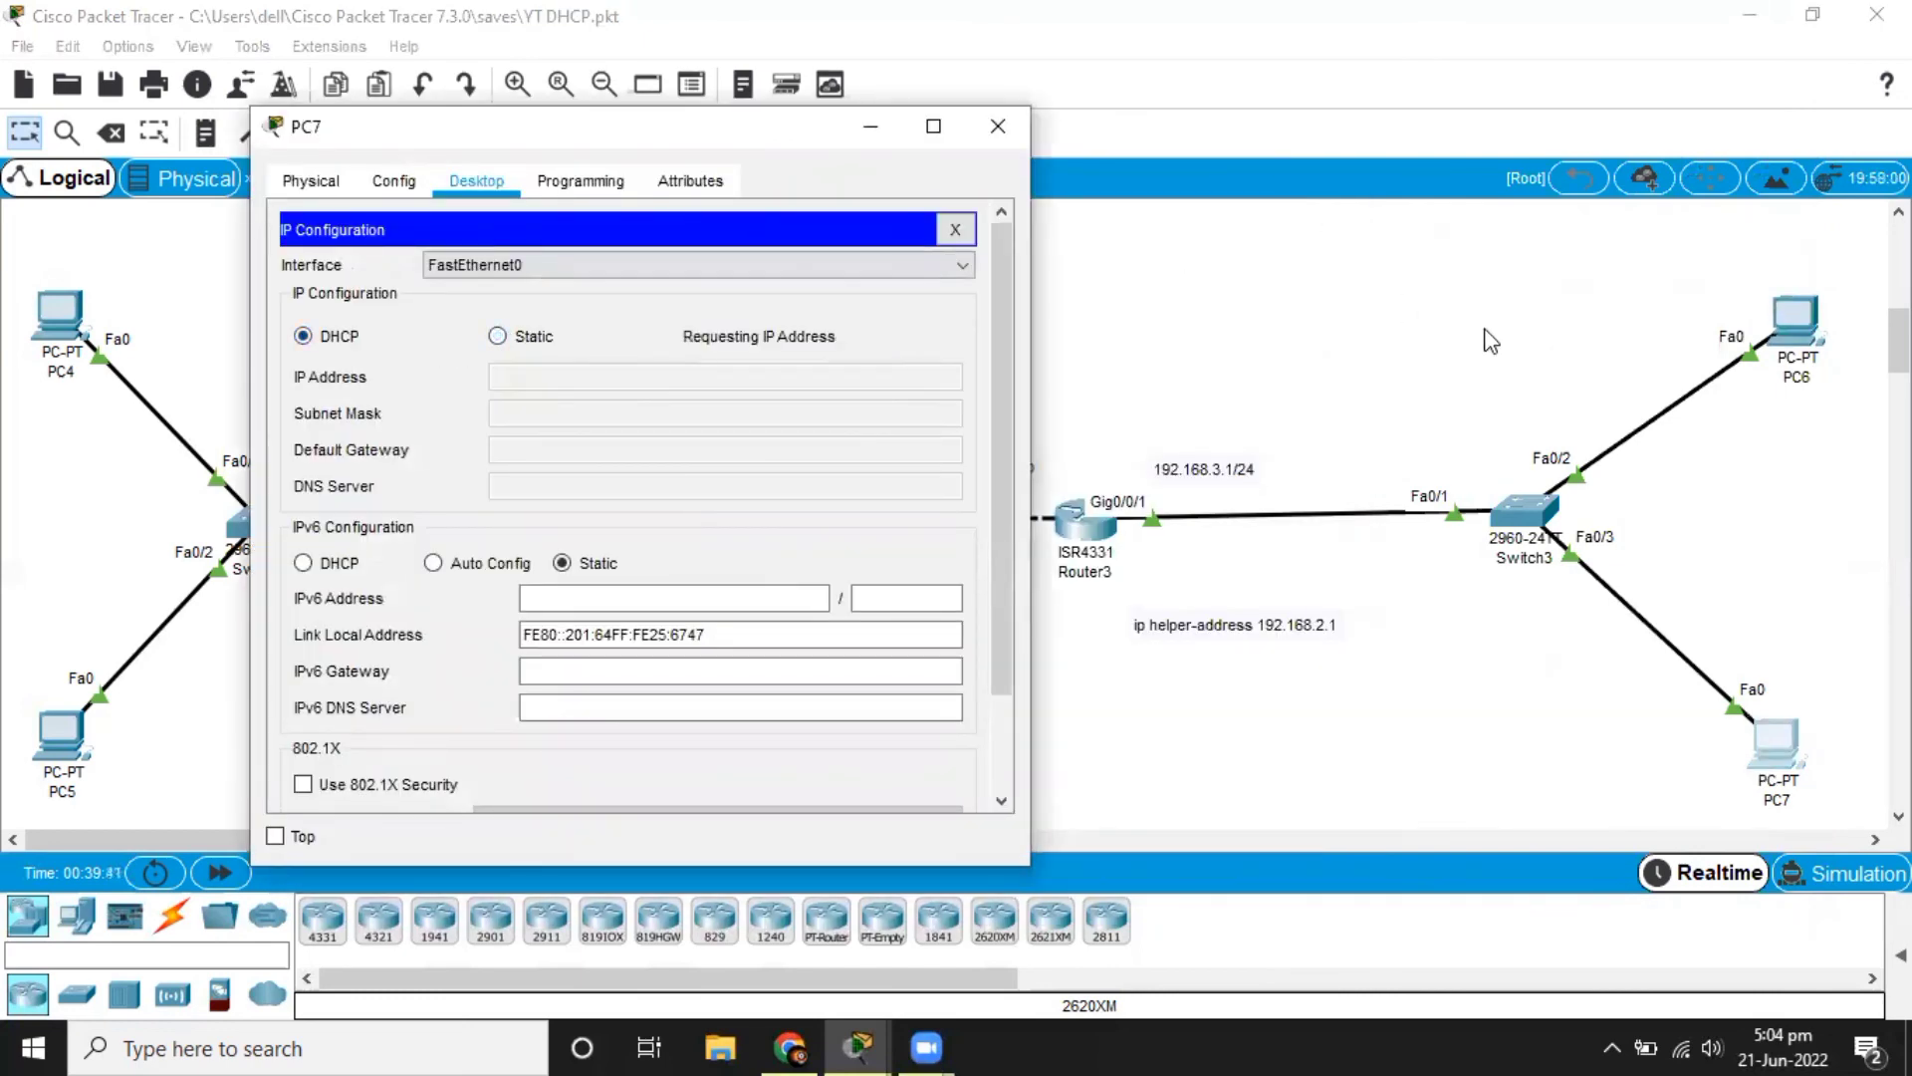
pyautogui.hotkey('alt', 'F4')
# Repeat PC6's DHCP request by toggling its IPv4 configuration to static and back to DHCP.
pyautogui.click(1778, 326)
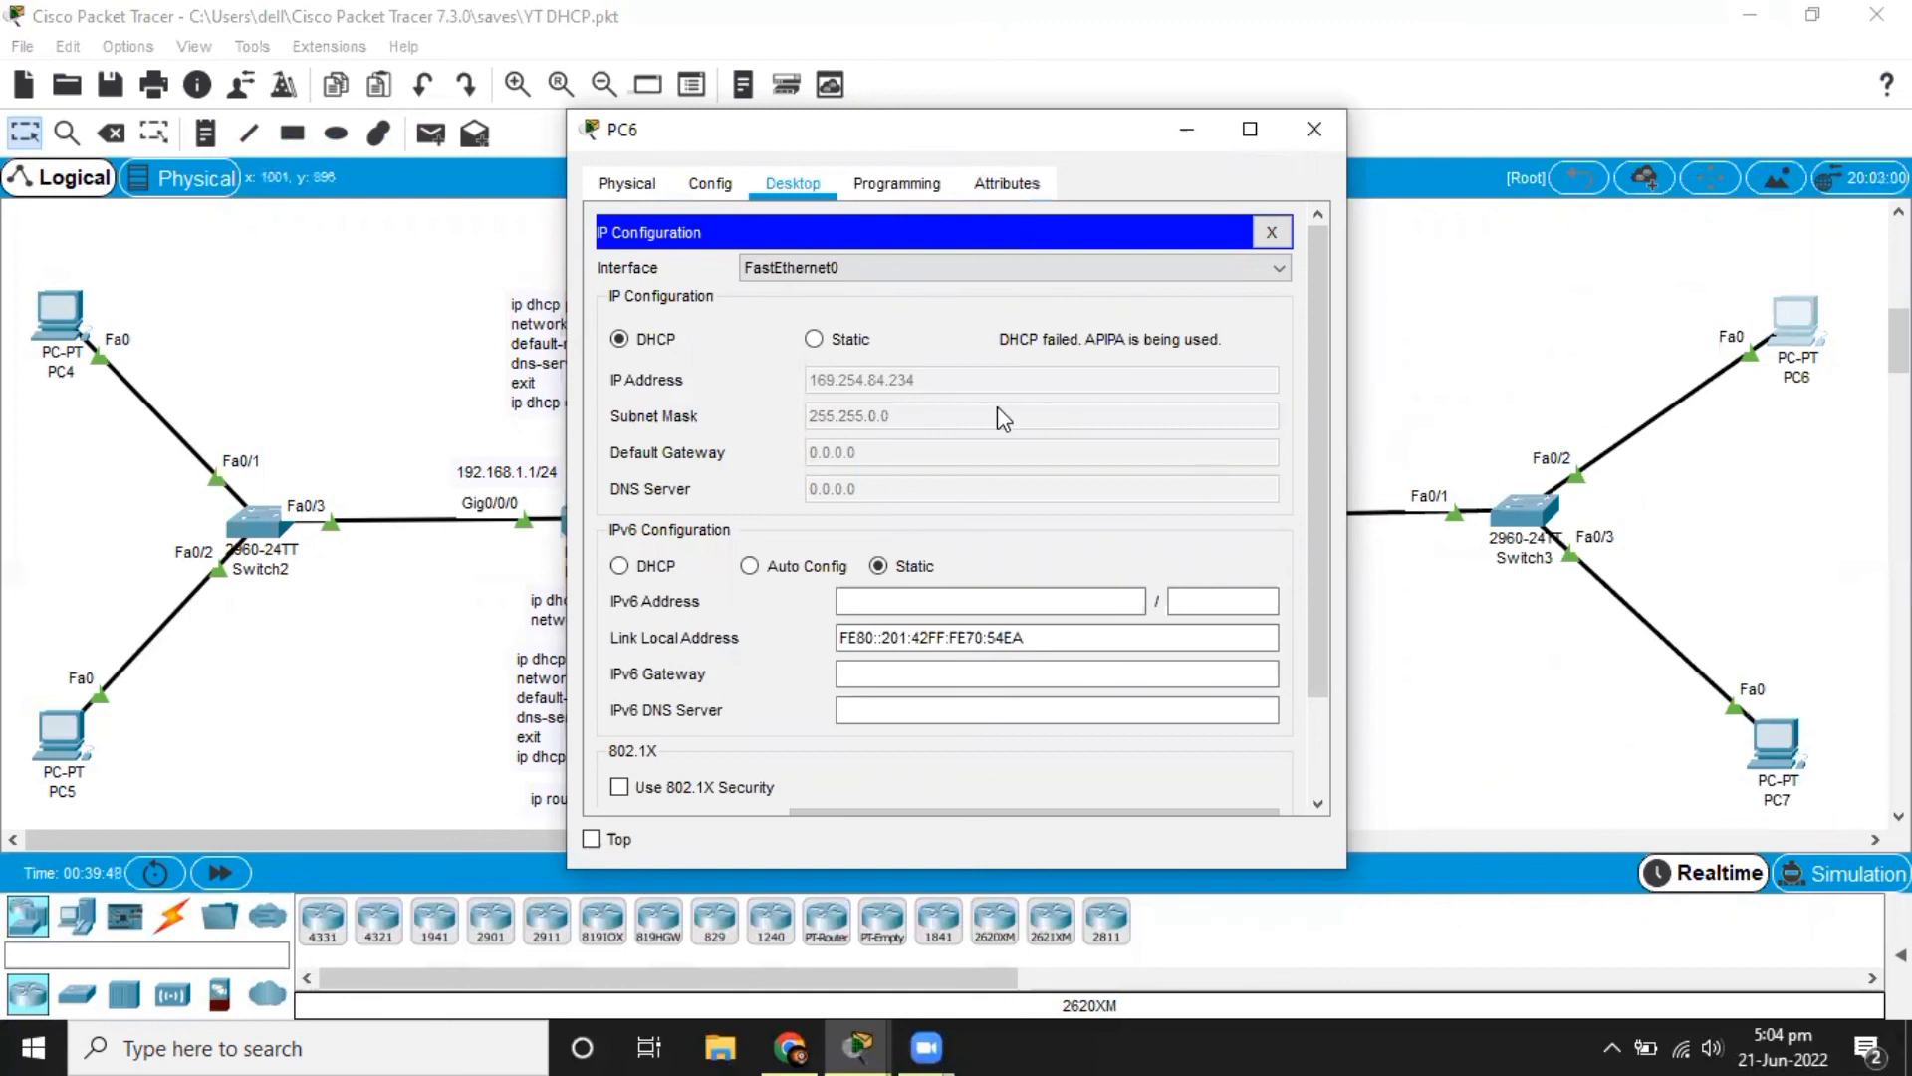
pyautogui.click(815, 340)
pyautogui.click(679, 339)
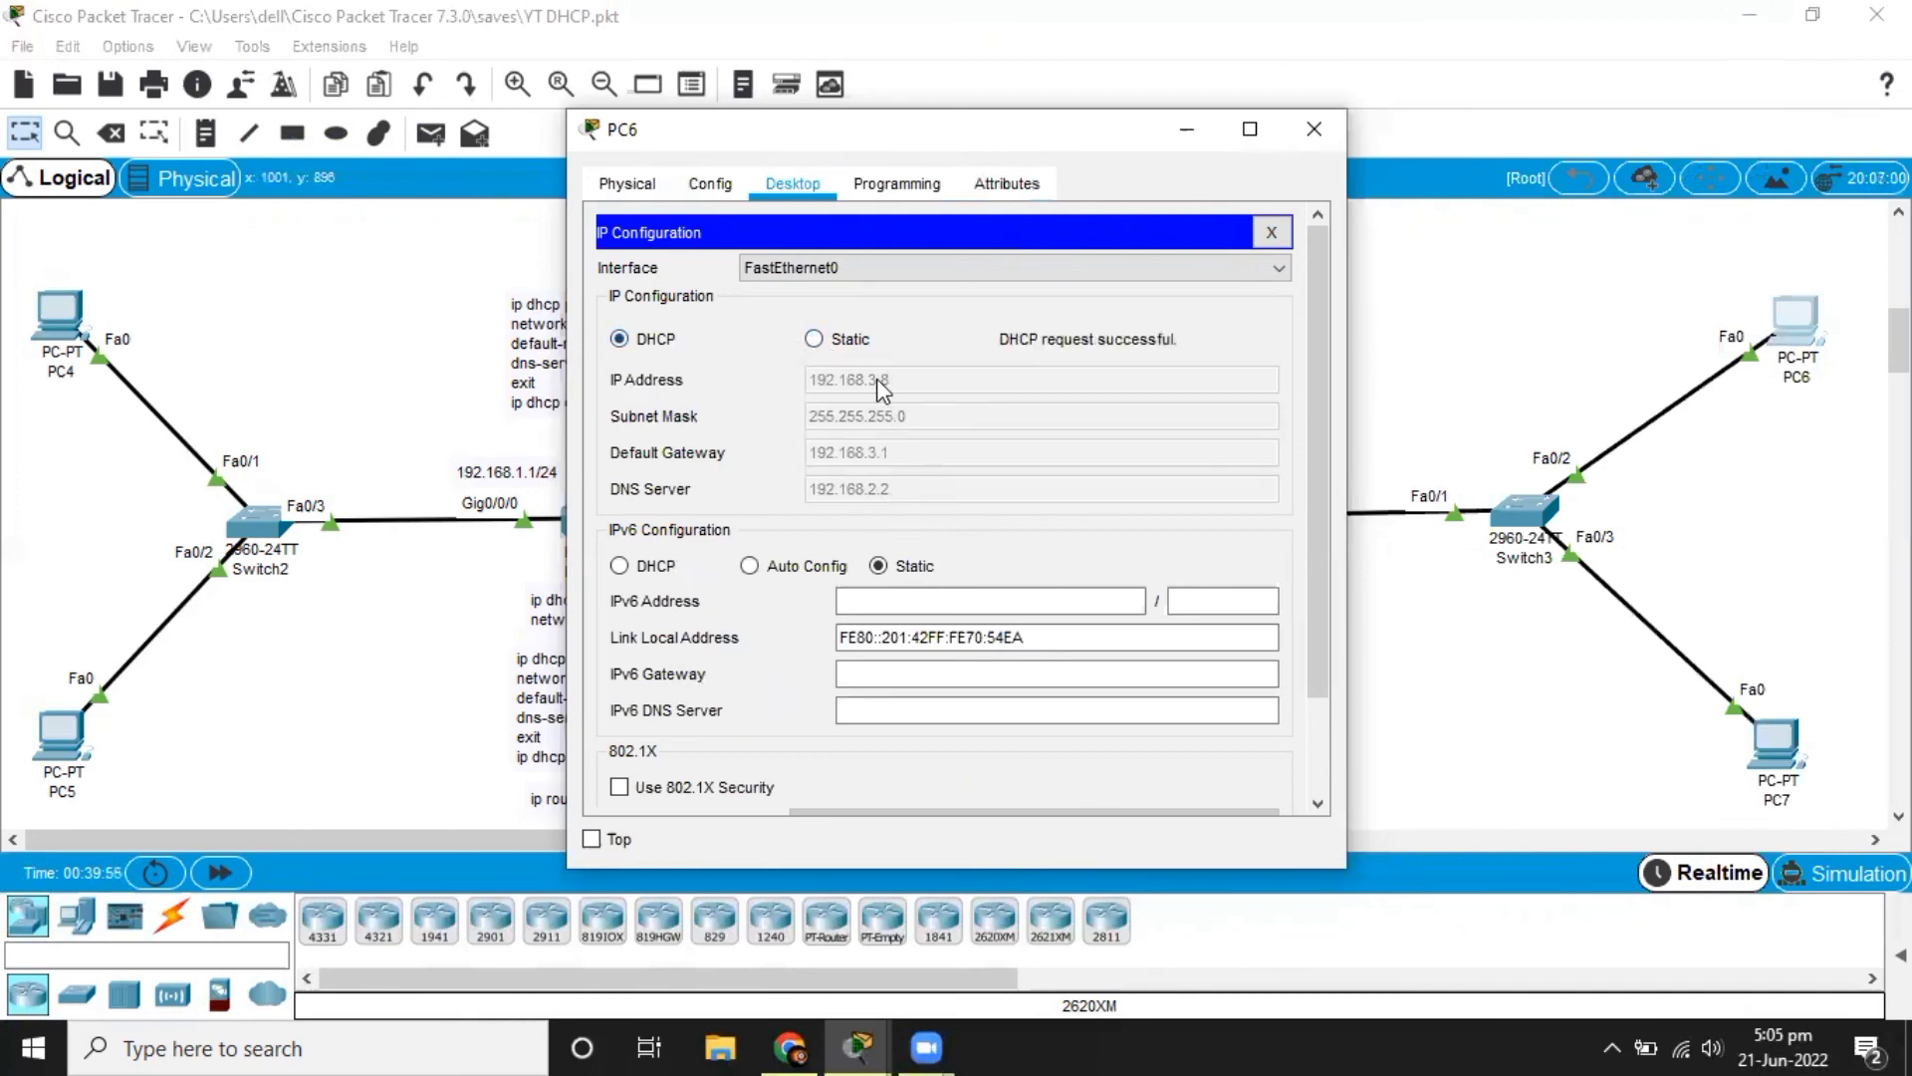
# Check the IPv4 settings PC7 received through DHCP and put its window away.
pyautogui.click(1772, 749)
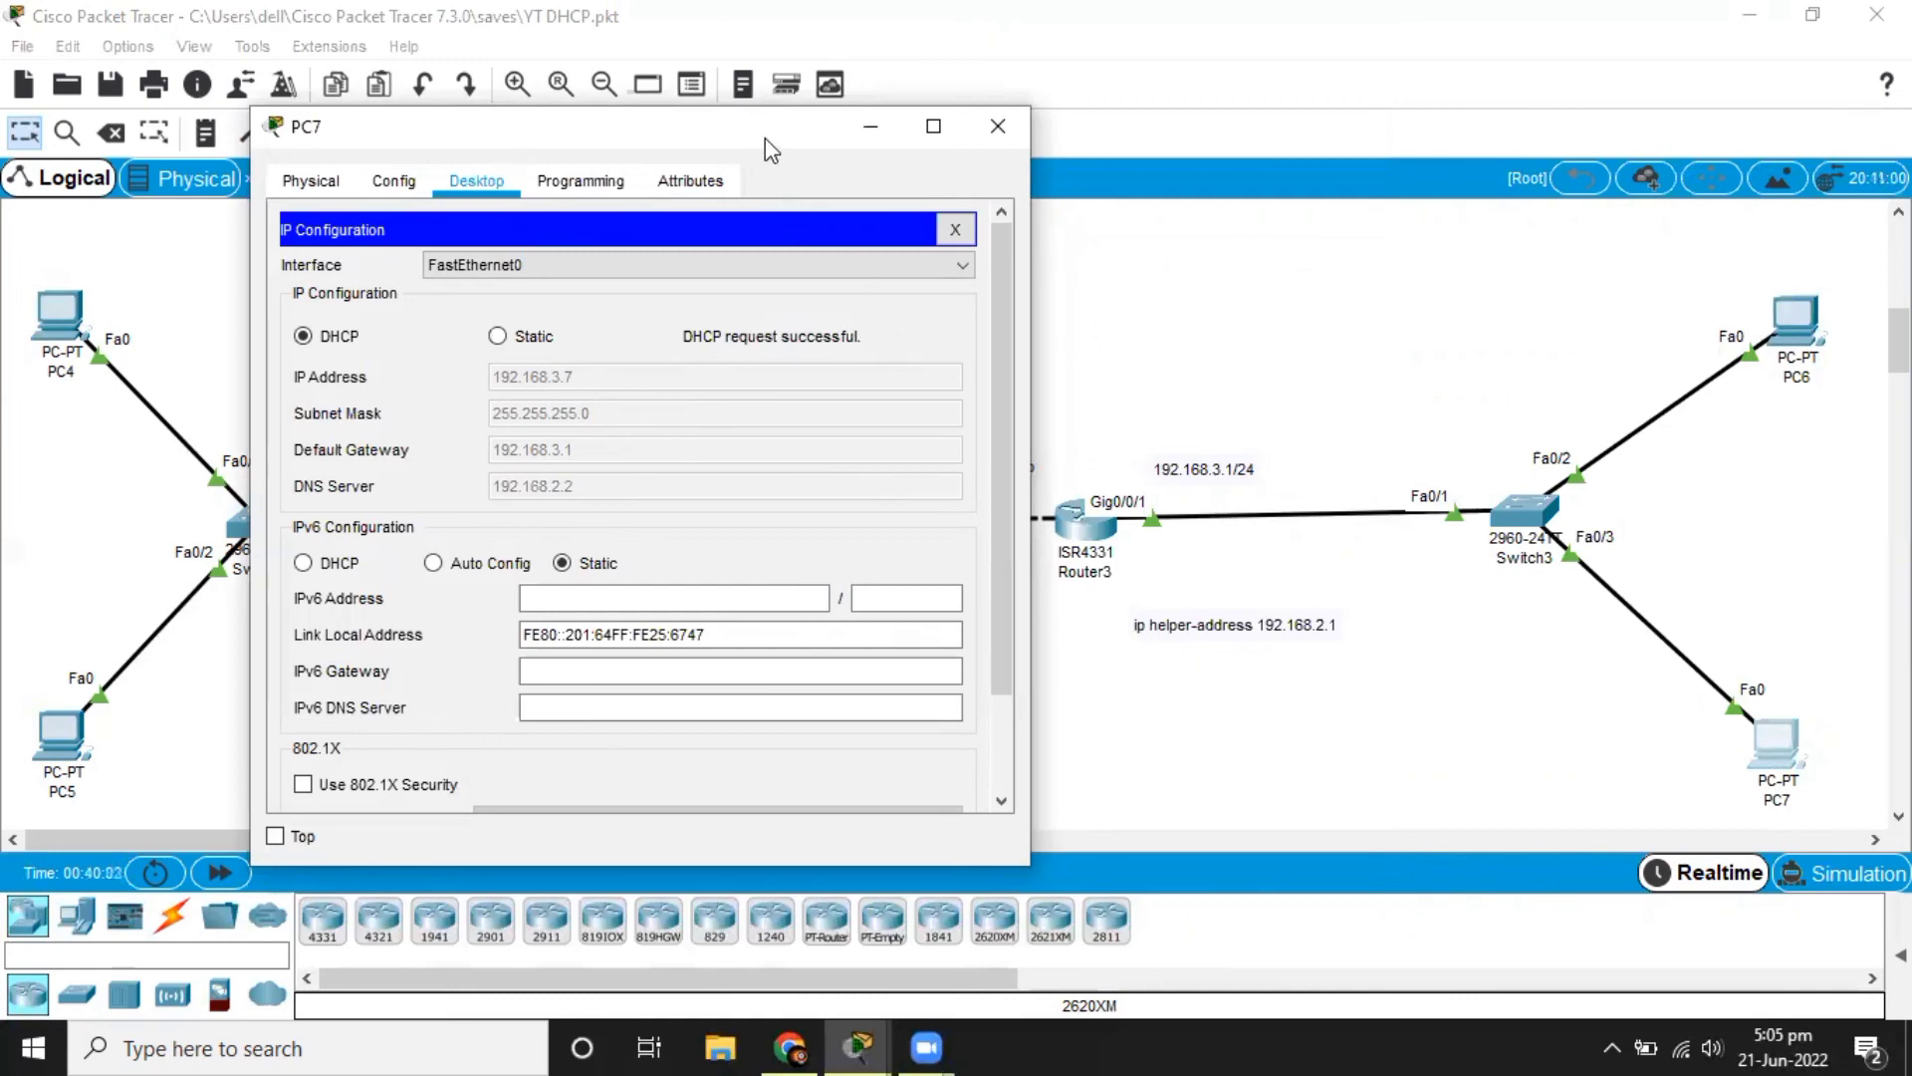
pyautogui.moveTo(765, 139); pyautogui.dragTo(1053, 156)
pyautogui.click(1065, 150)
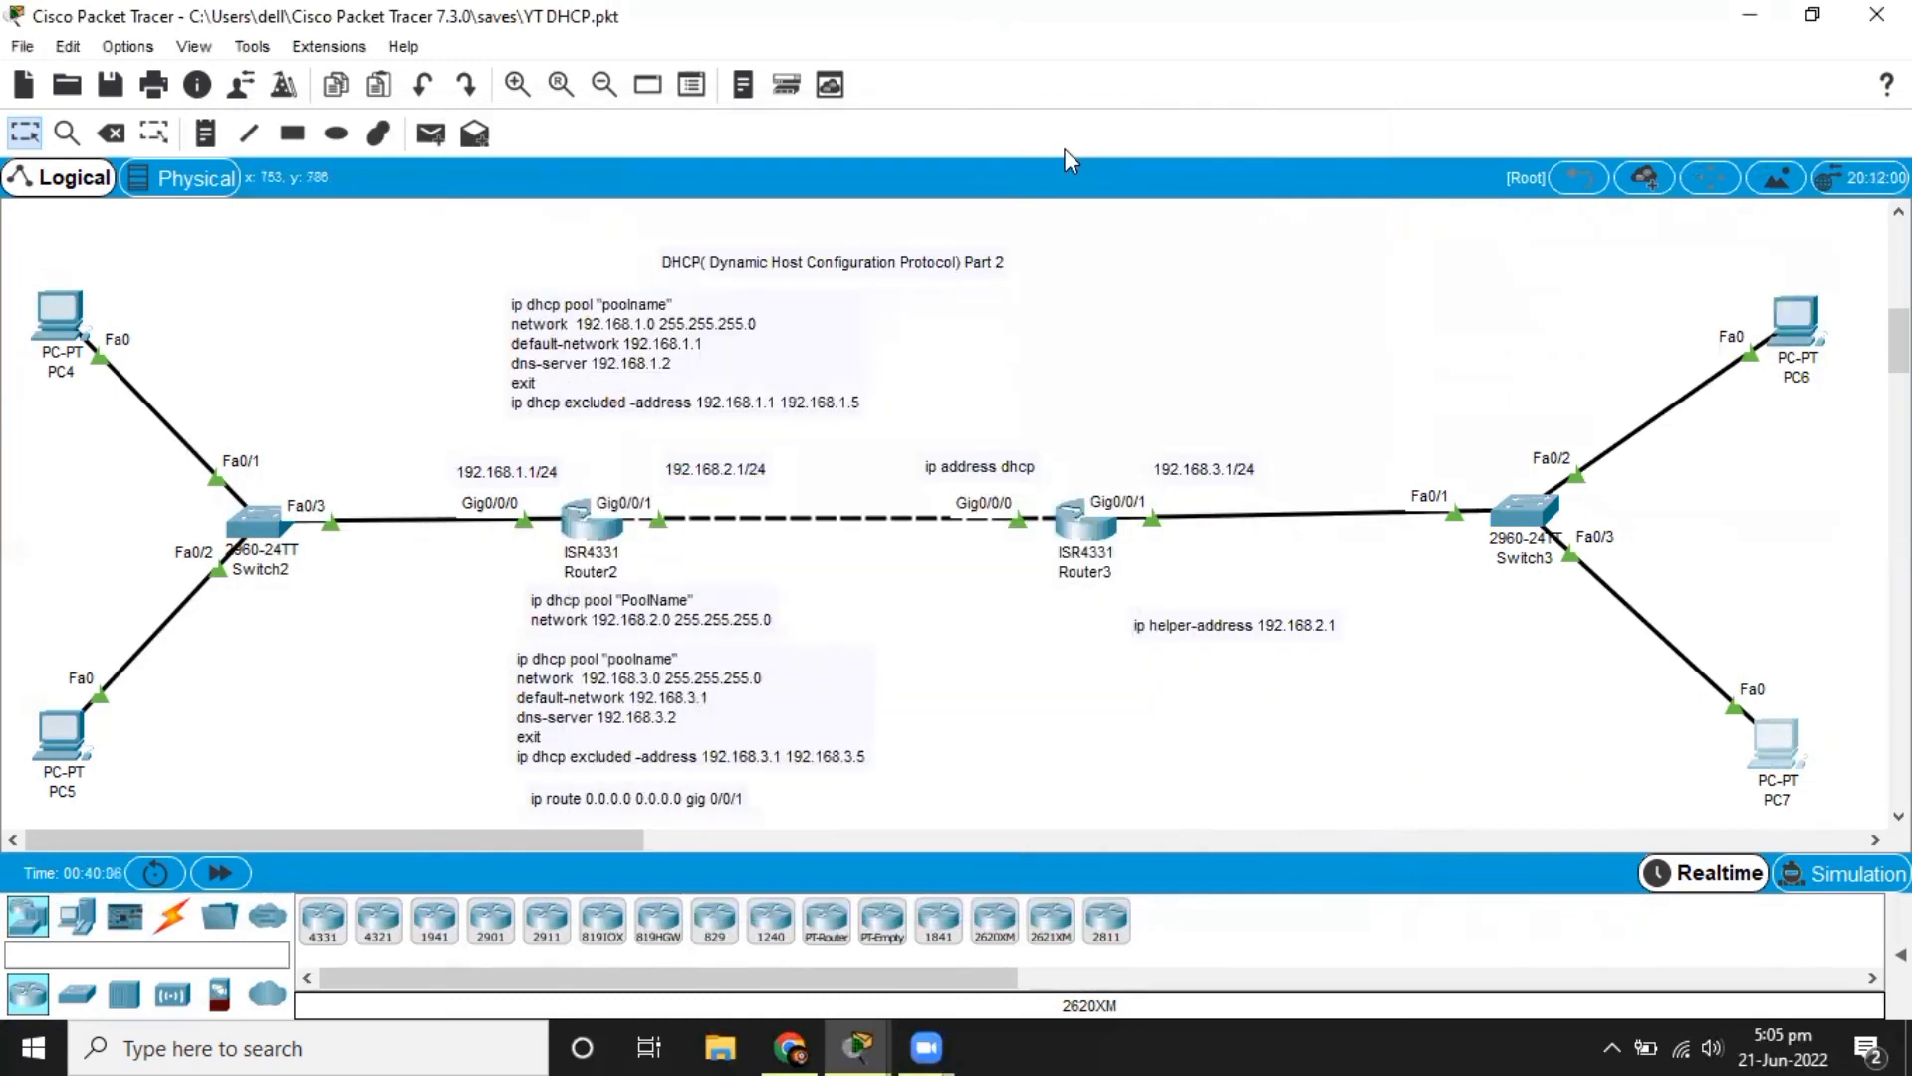